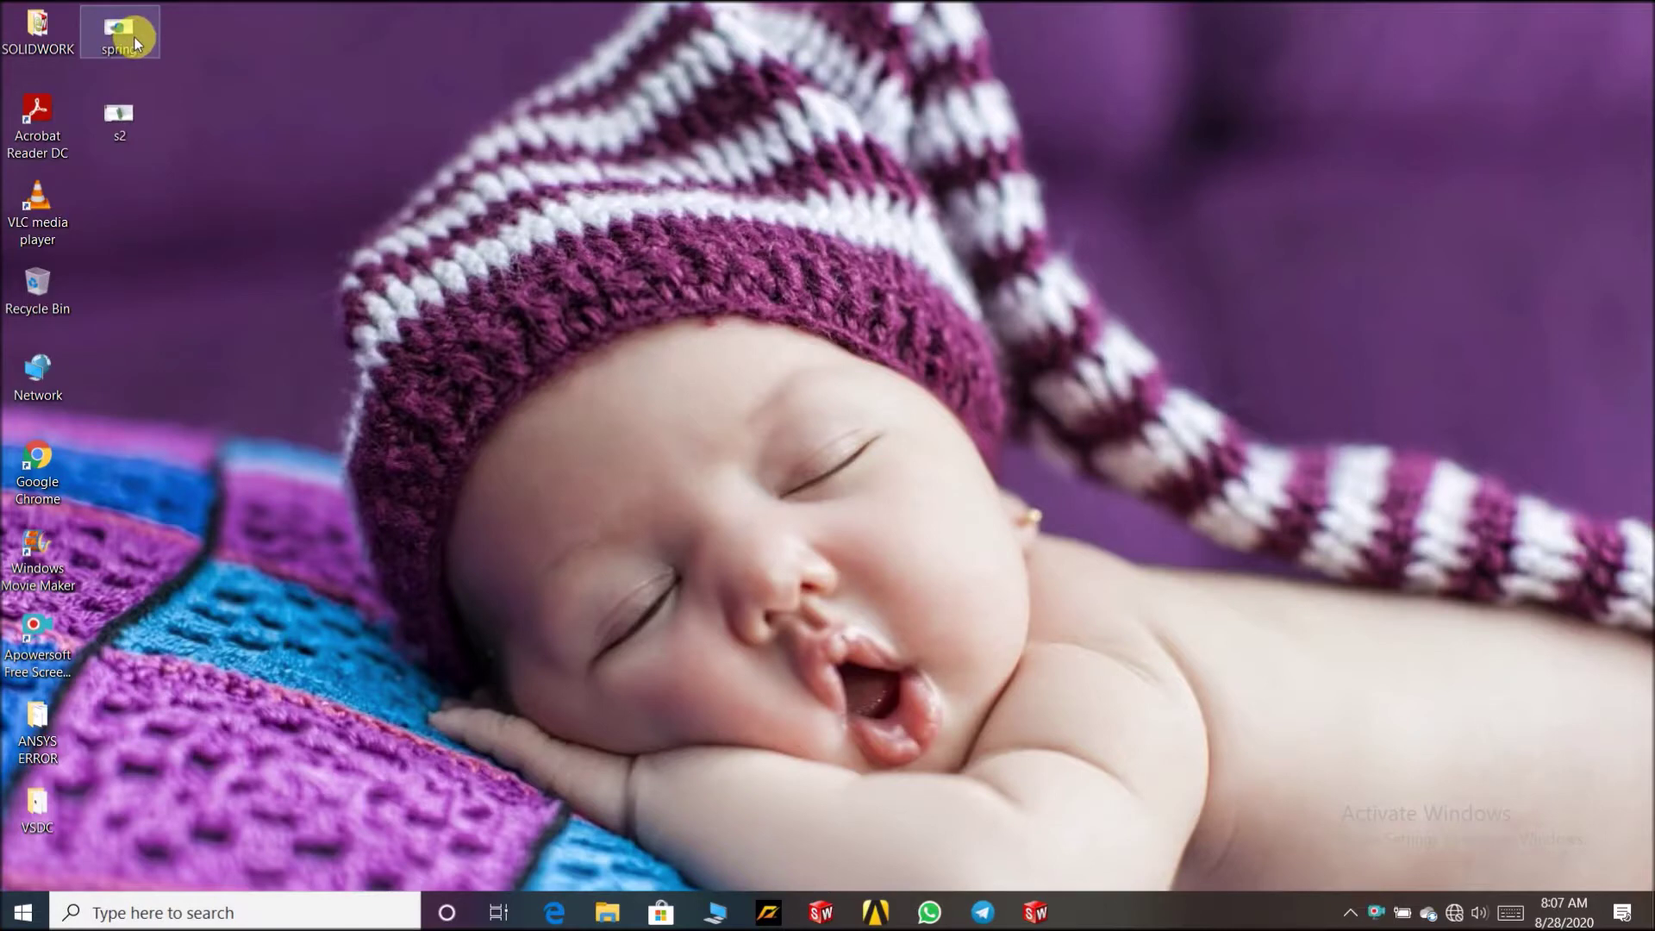
Step: View the reference images of the blue closely coiled spring and the green open-coiled spring
double_click(133, 37)
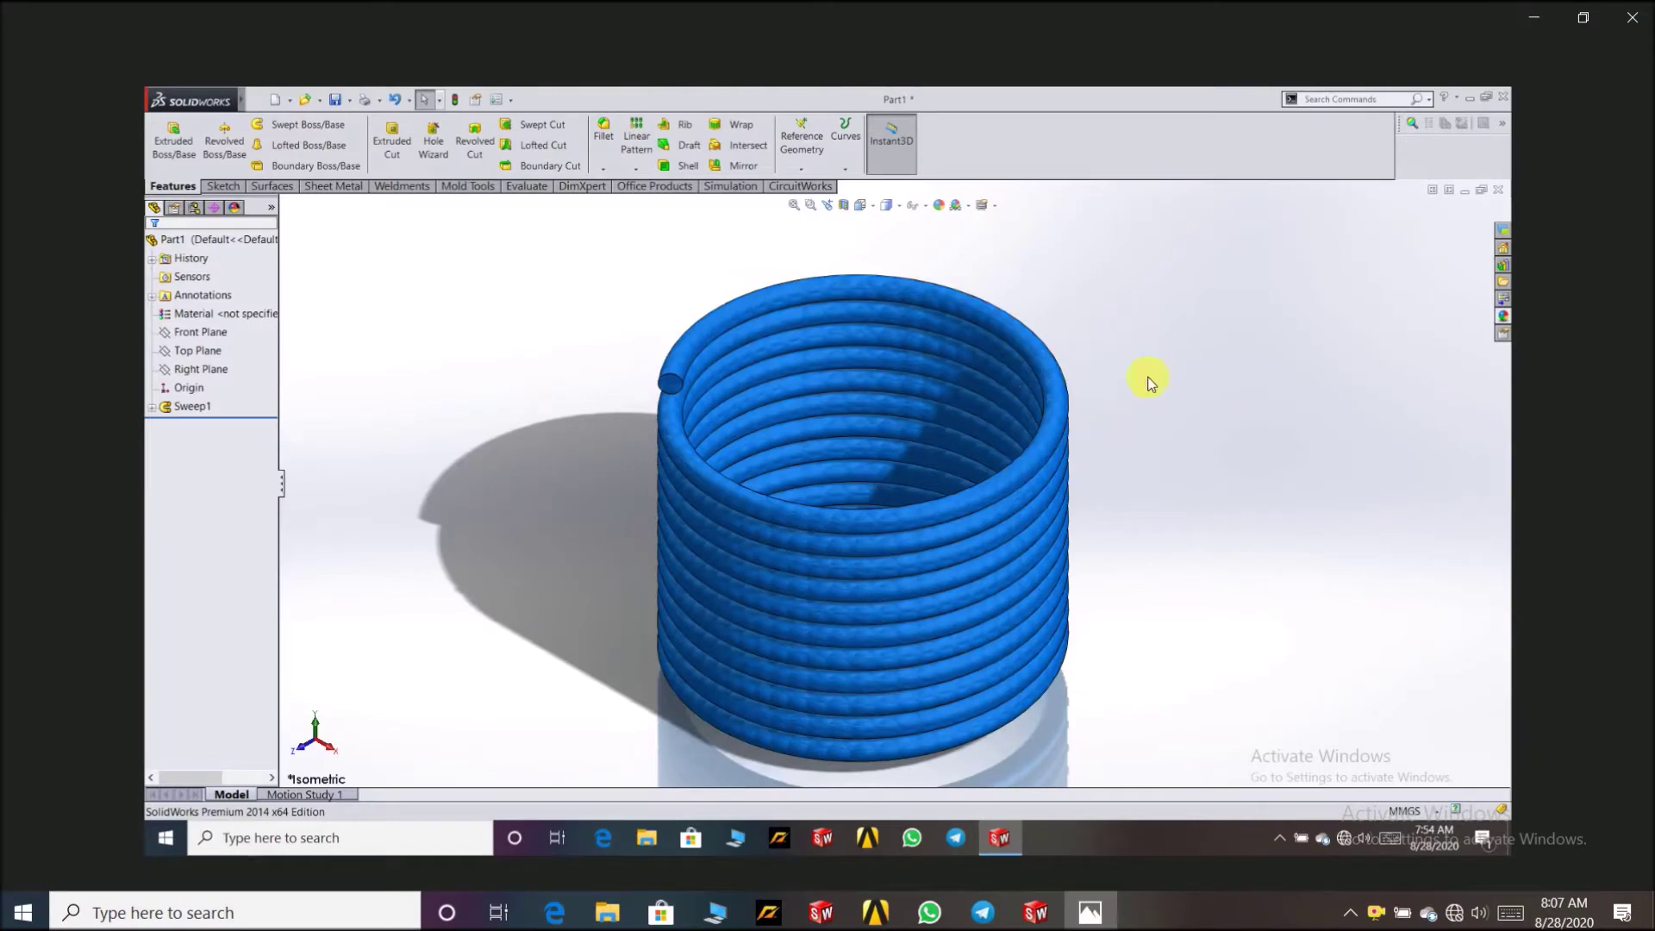
click(1614, 476)
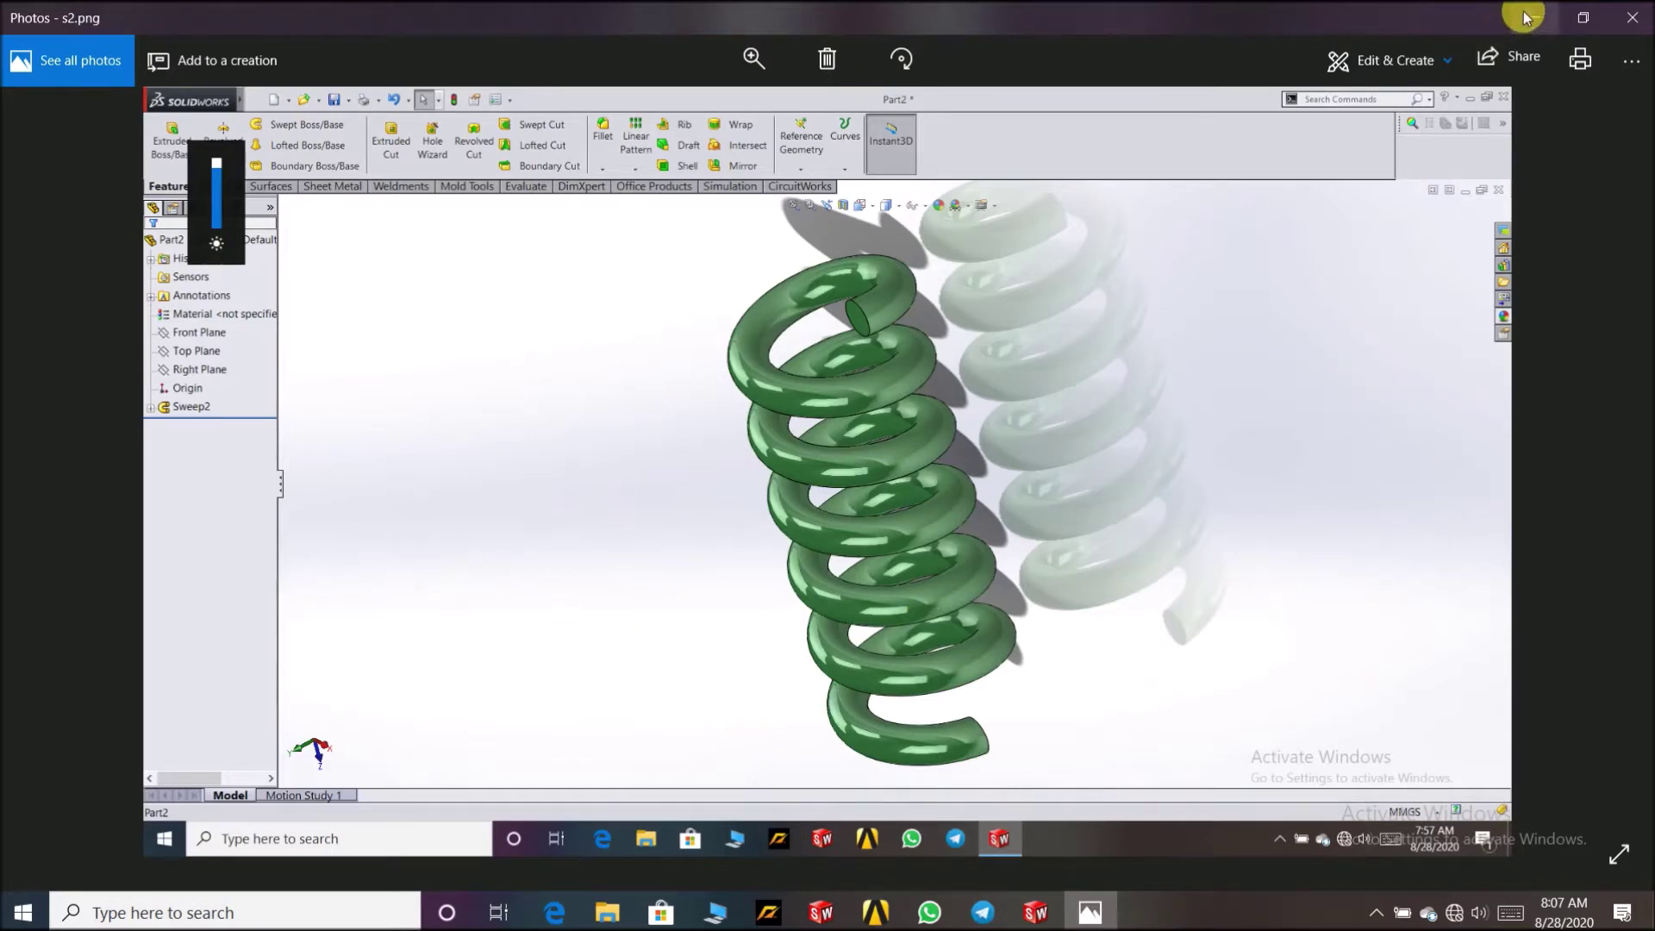
click(36, 473)
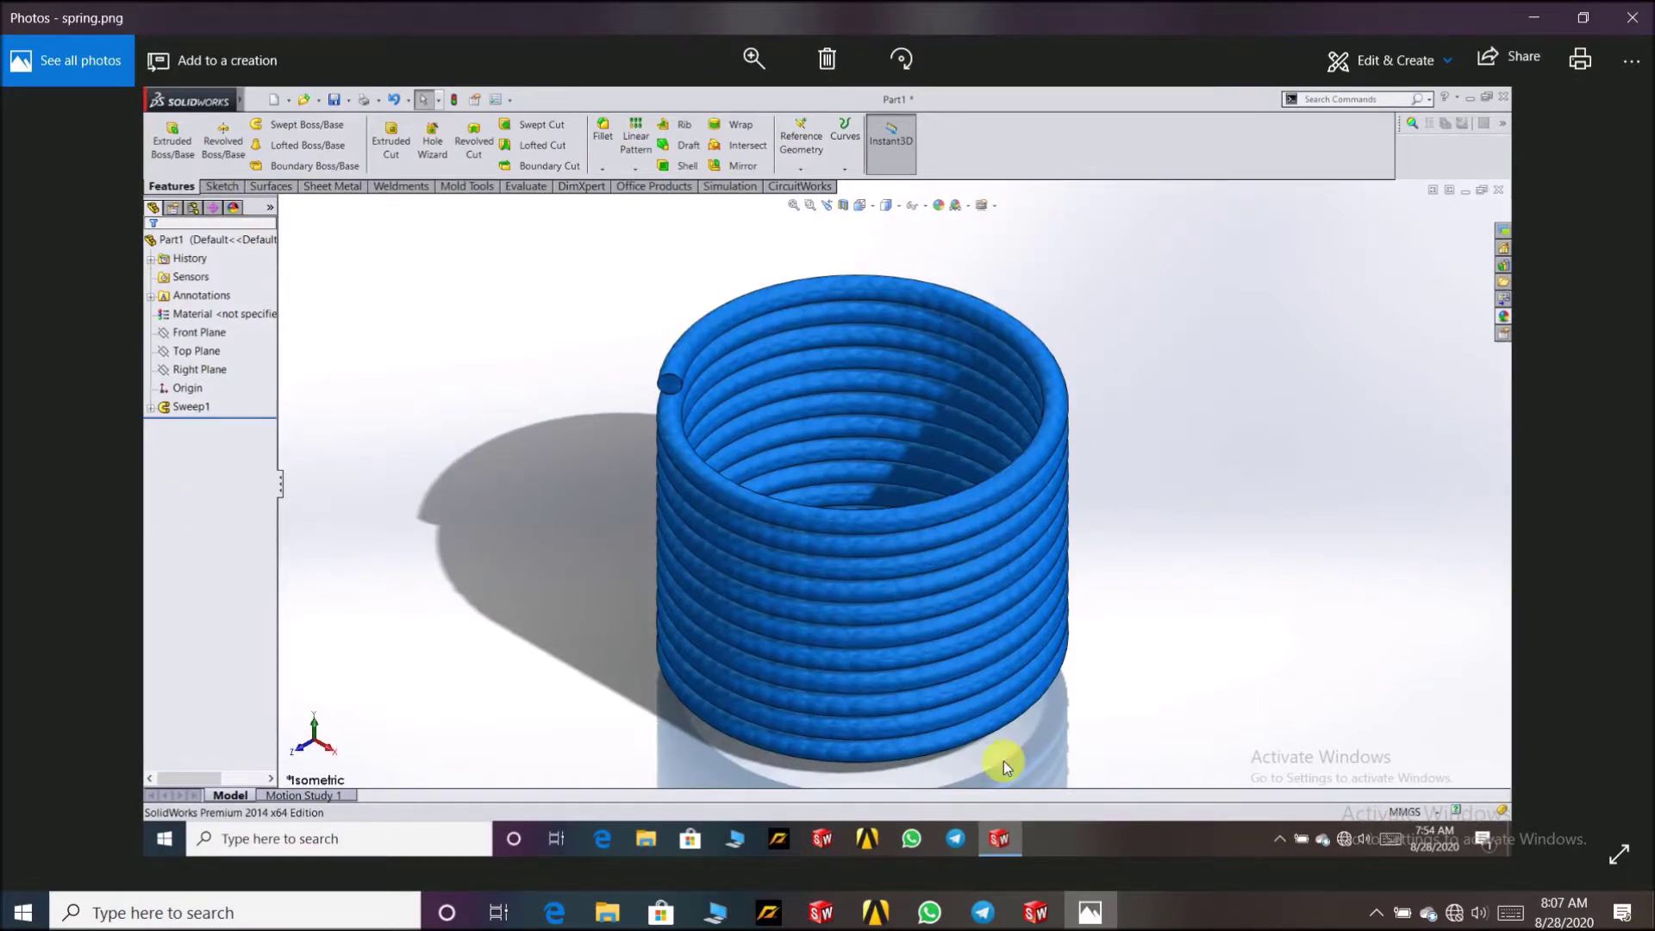
click(1537, 11)
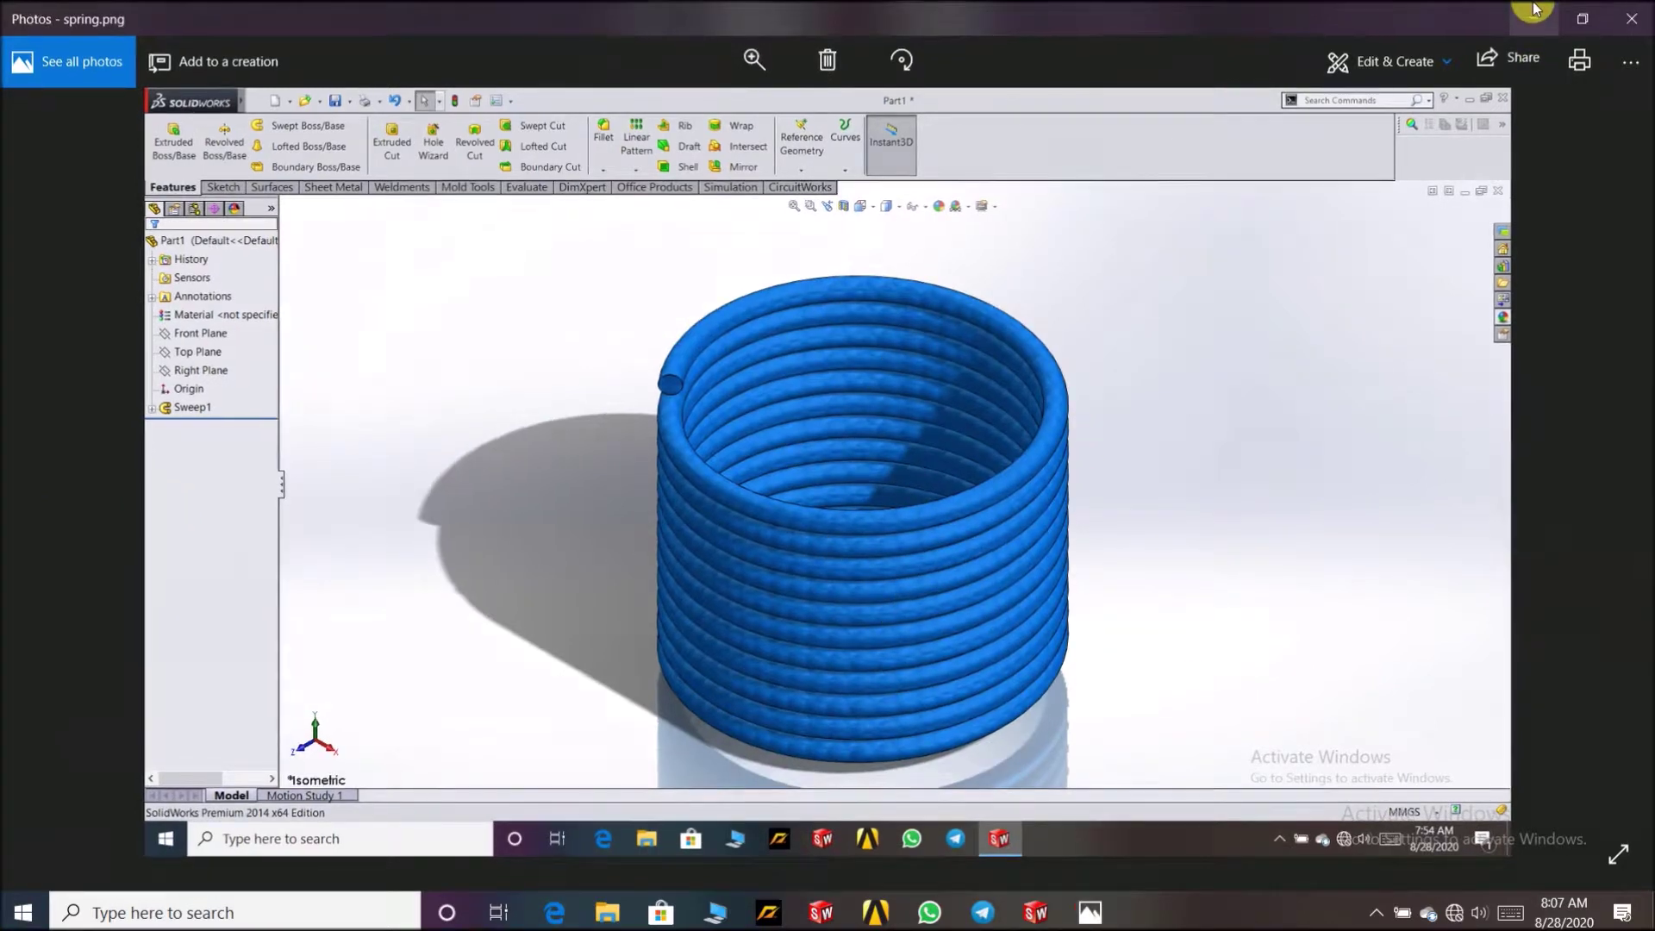
Step: Switch to SolidWorks and create a new part document
click(1036, 911)
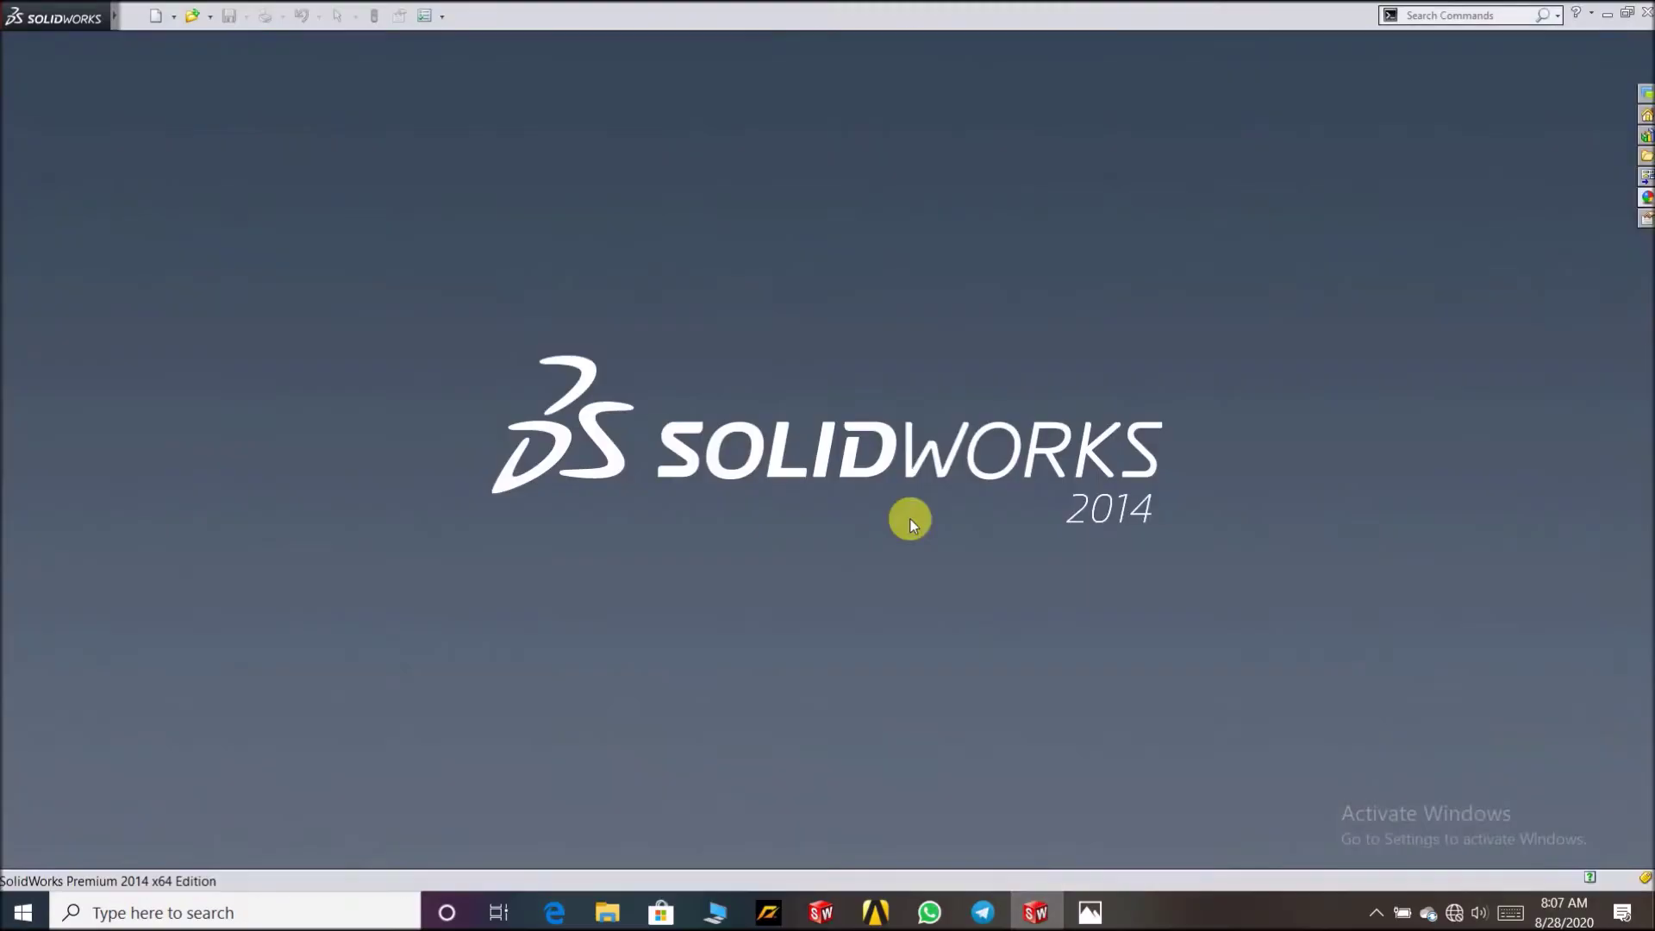
click(161, 19)
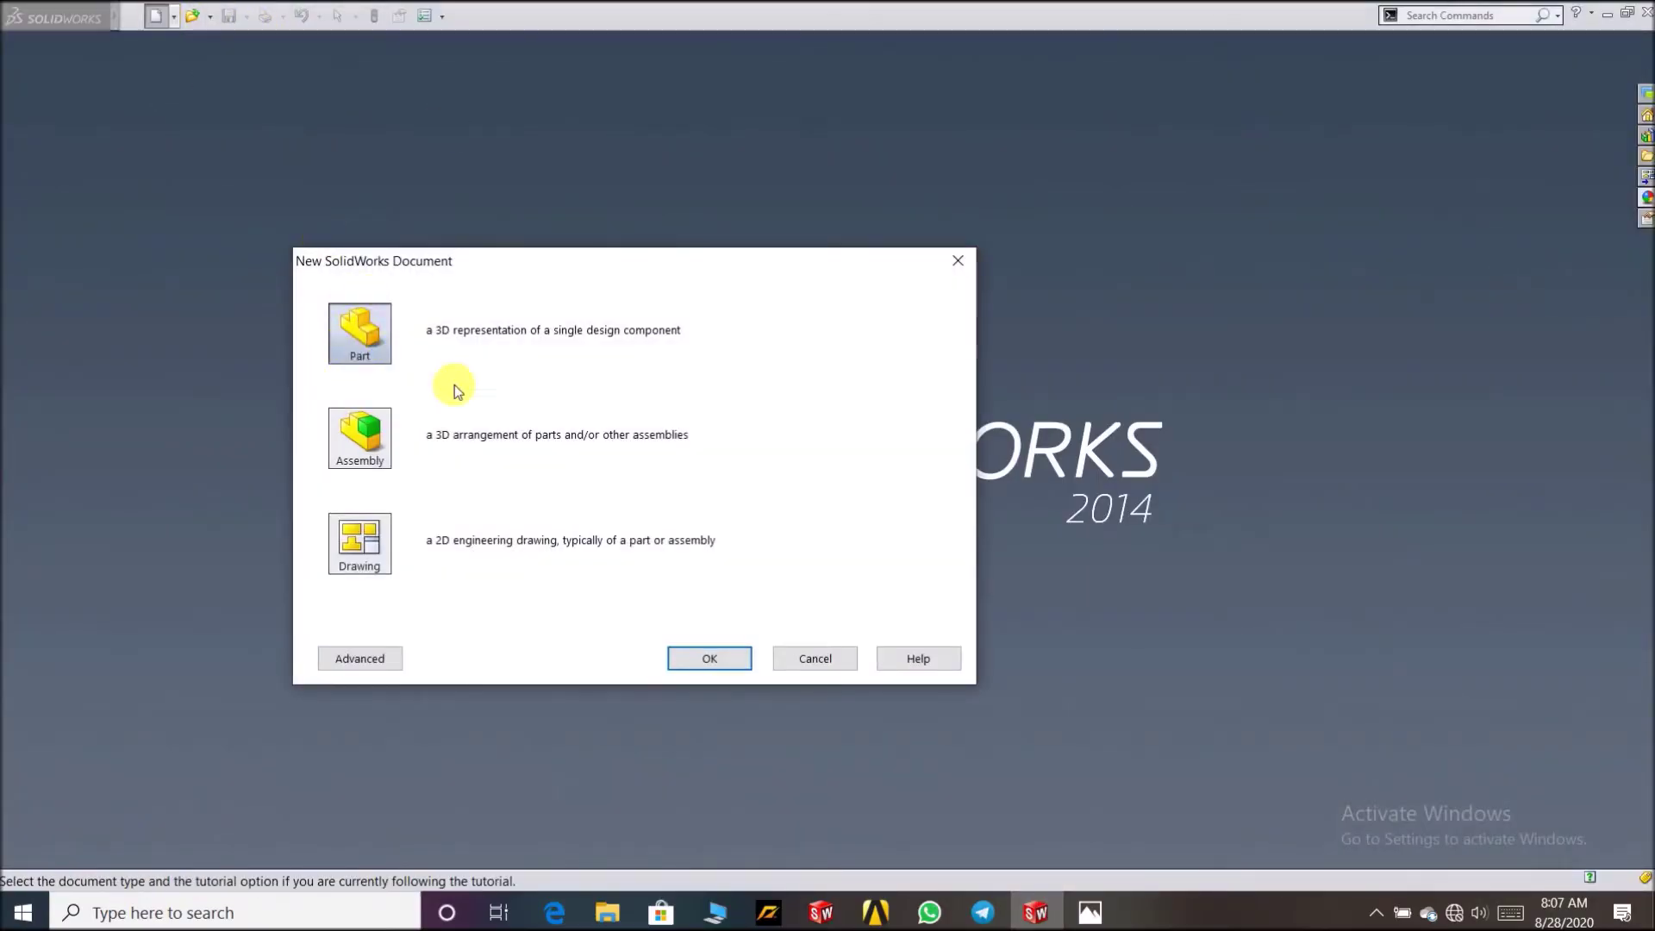
click(728, 658)
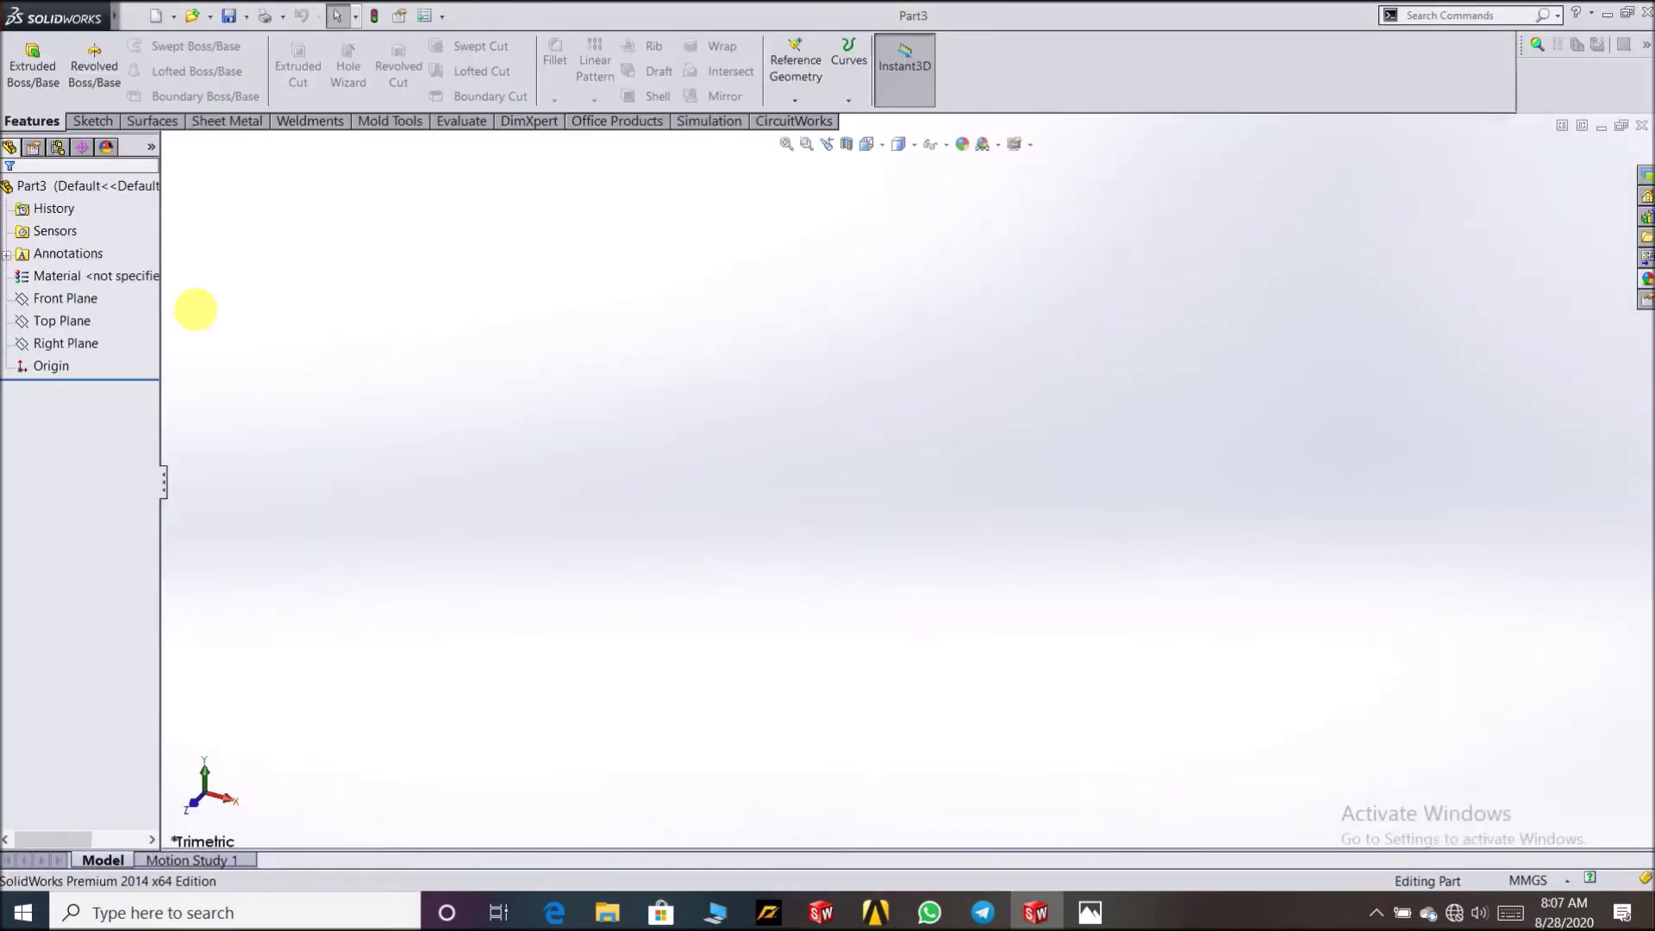
right_click(69, 298)
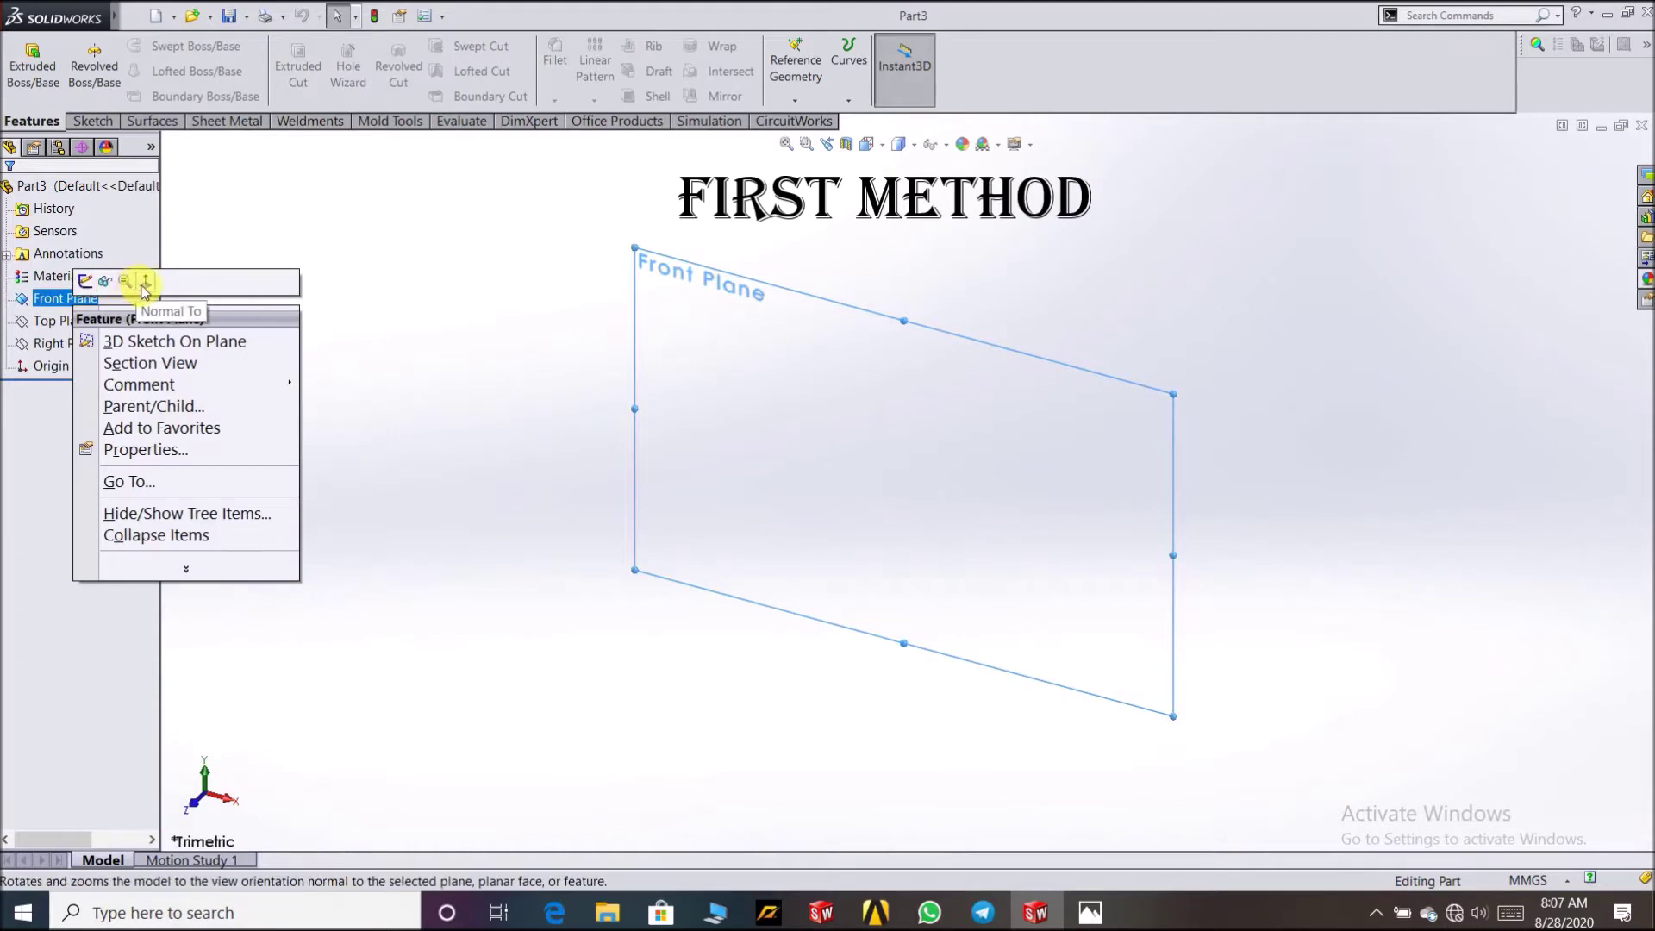
click(147, 284)
right_click(63, 293)
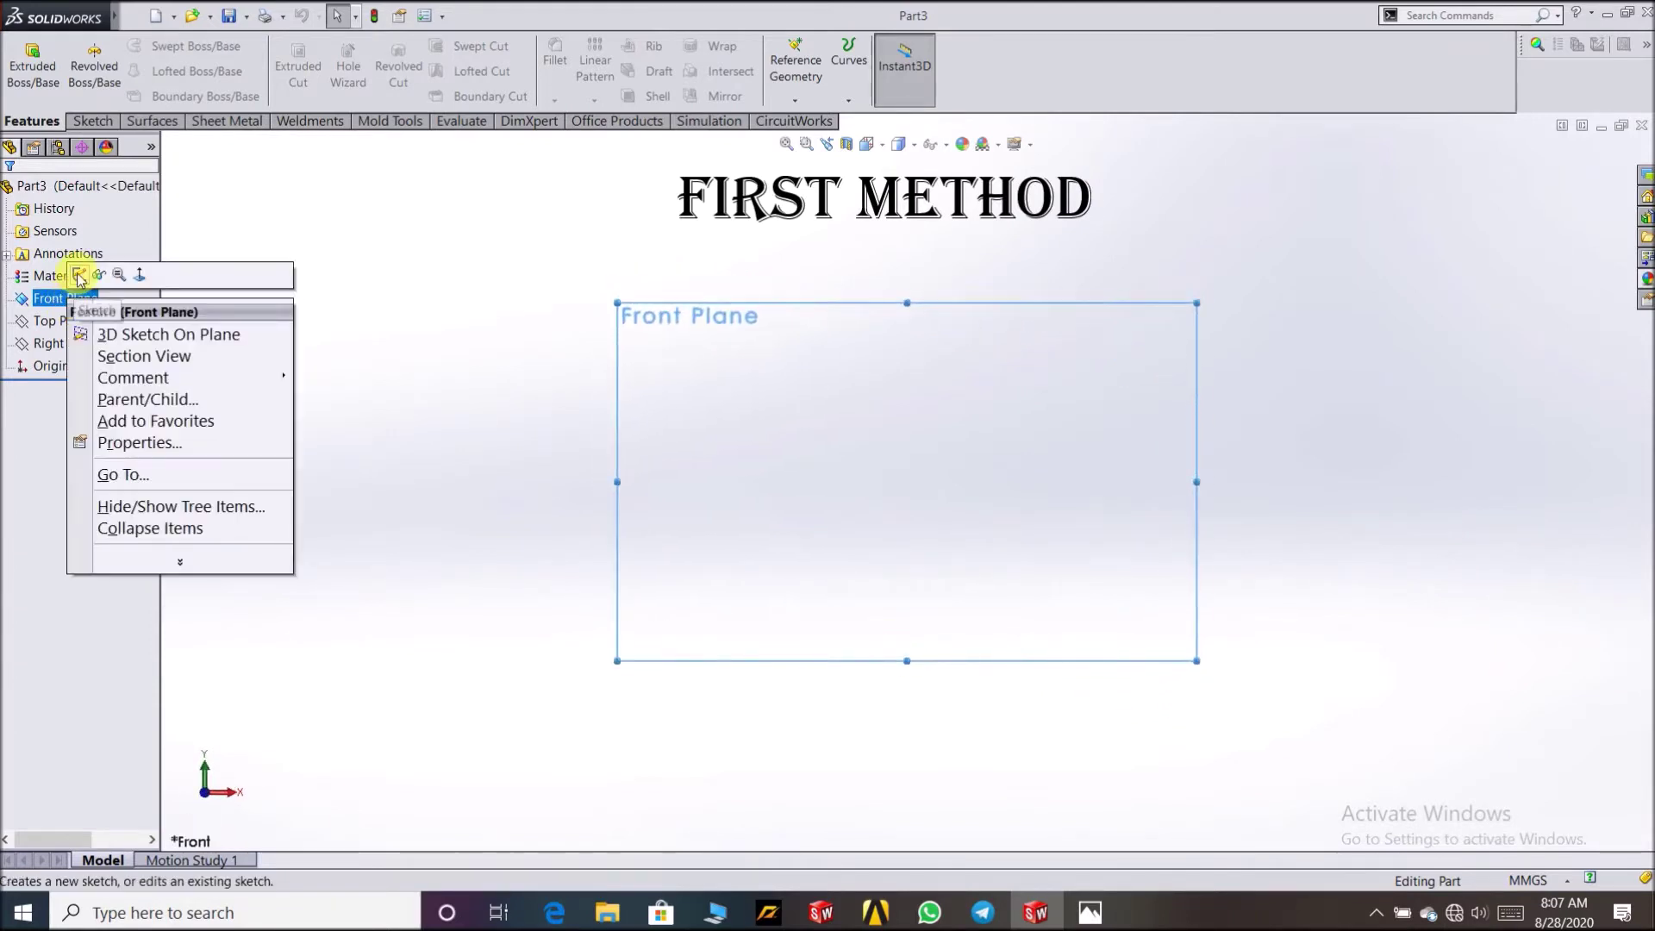
click(80, 274)
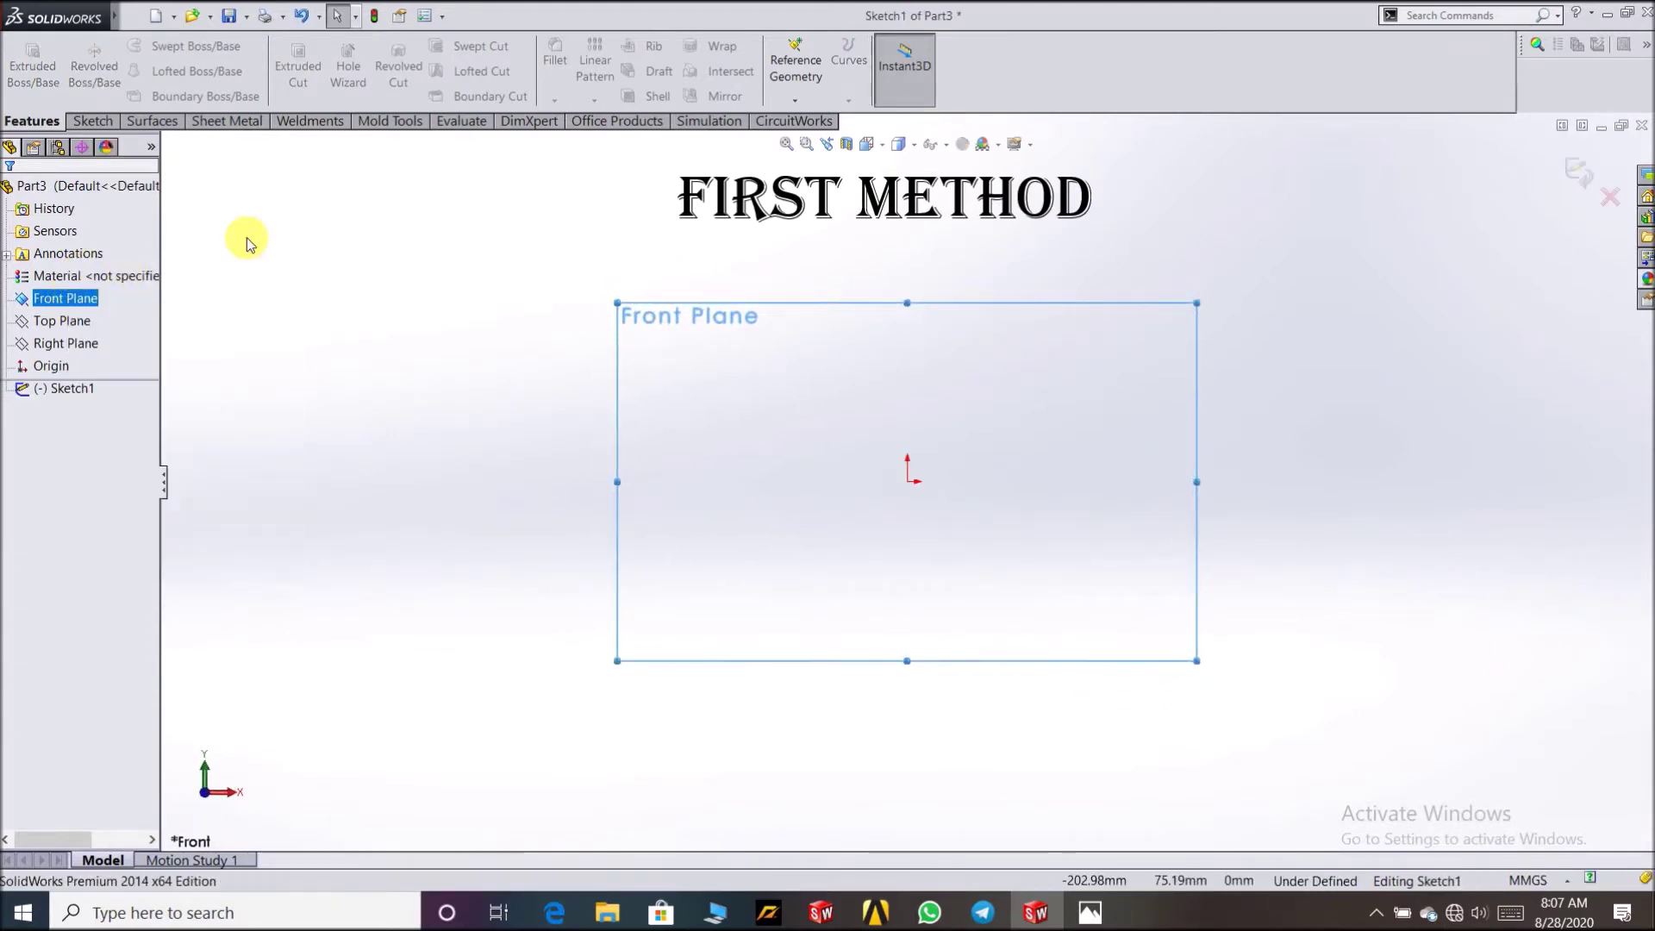
click(93, 122)
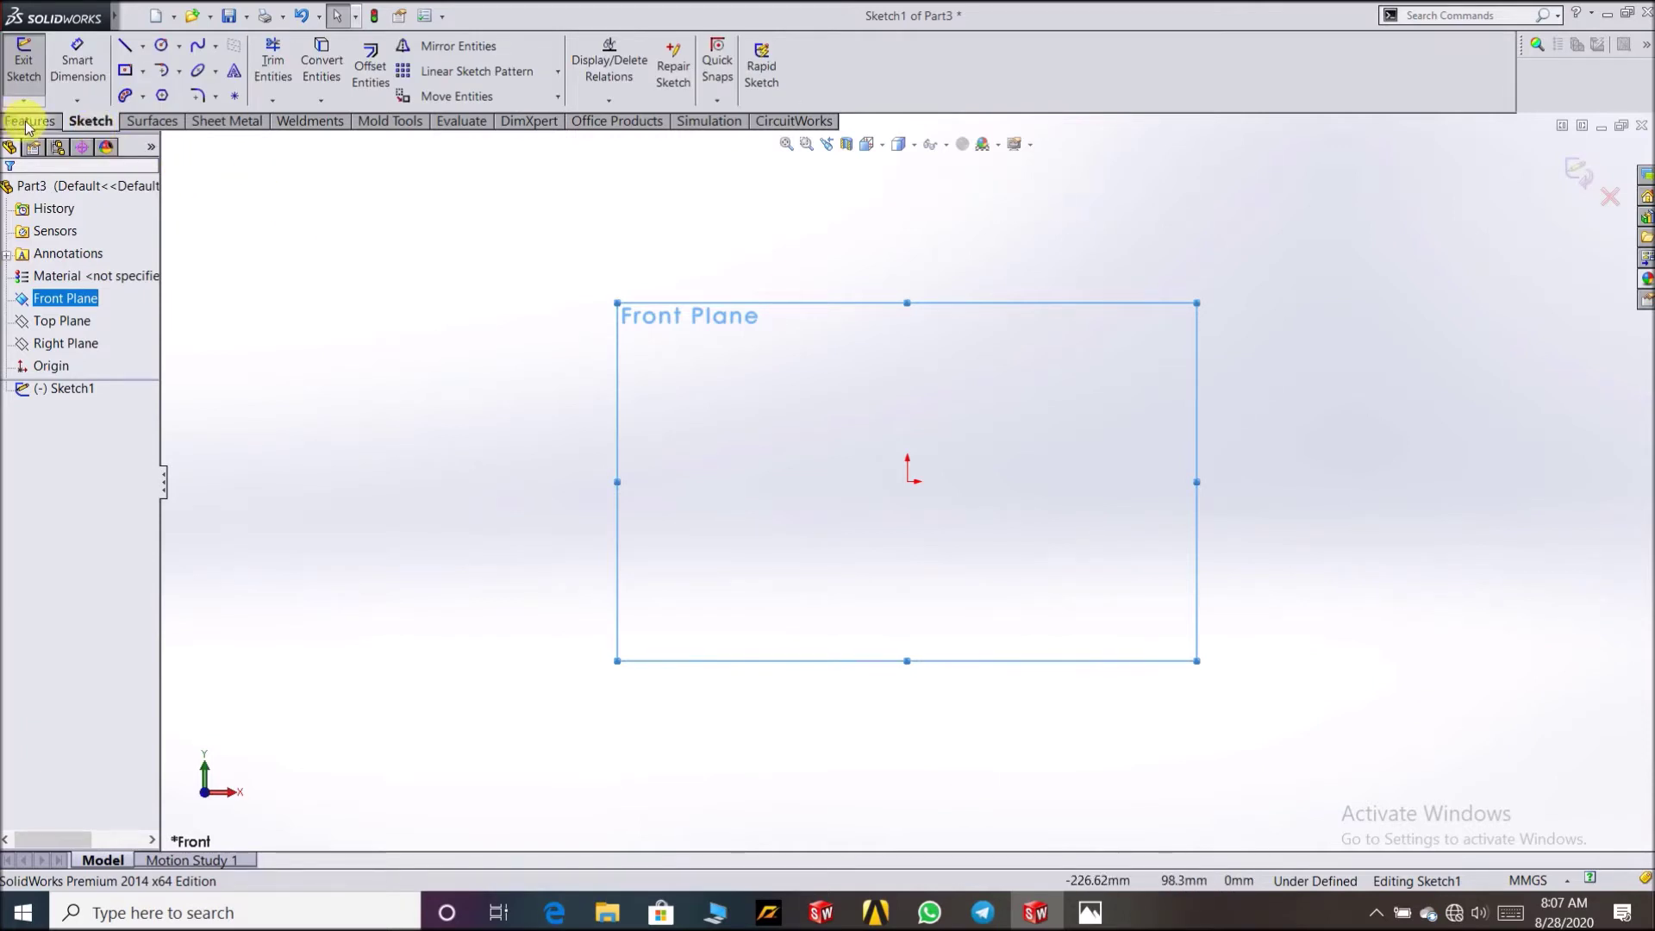
click(29, 122)
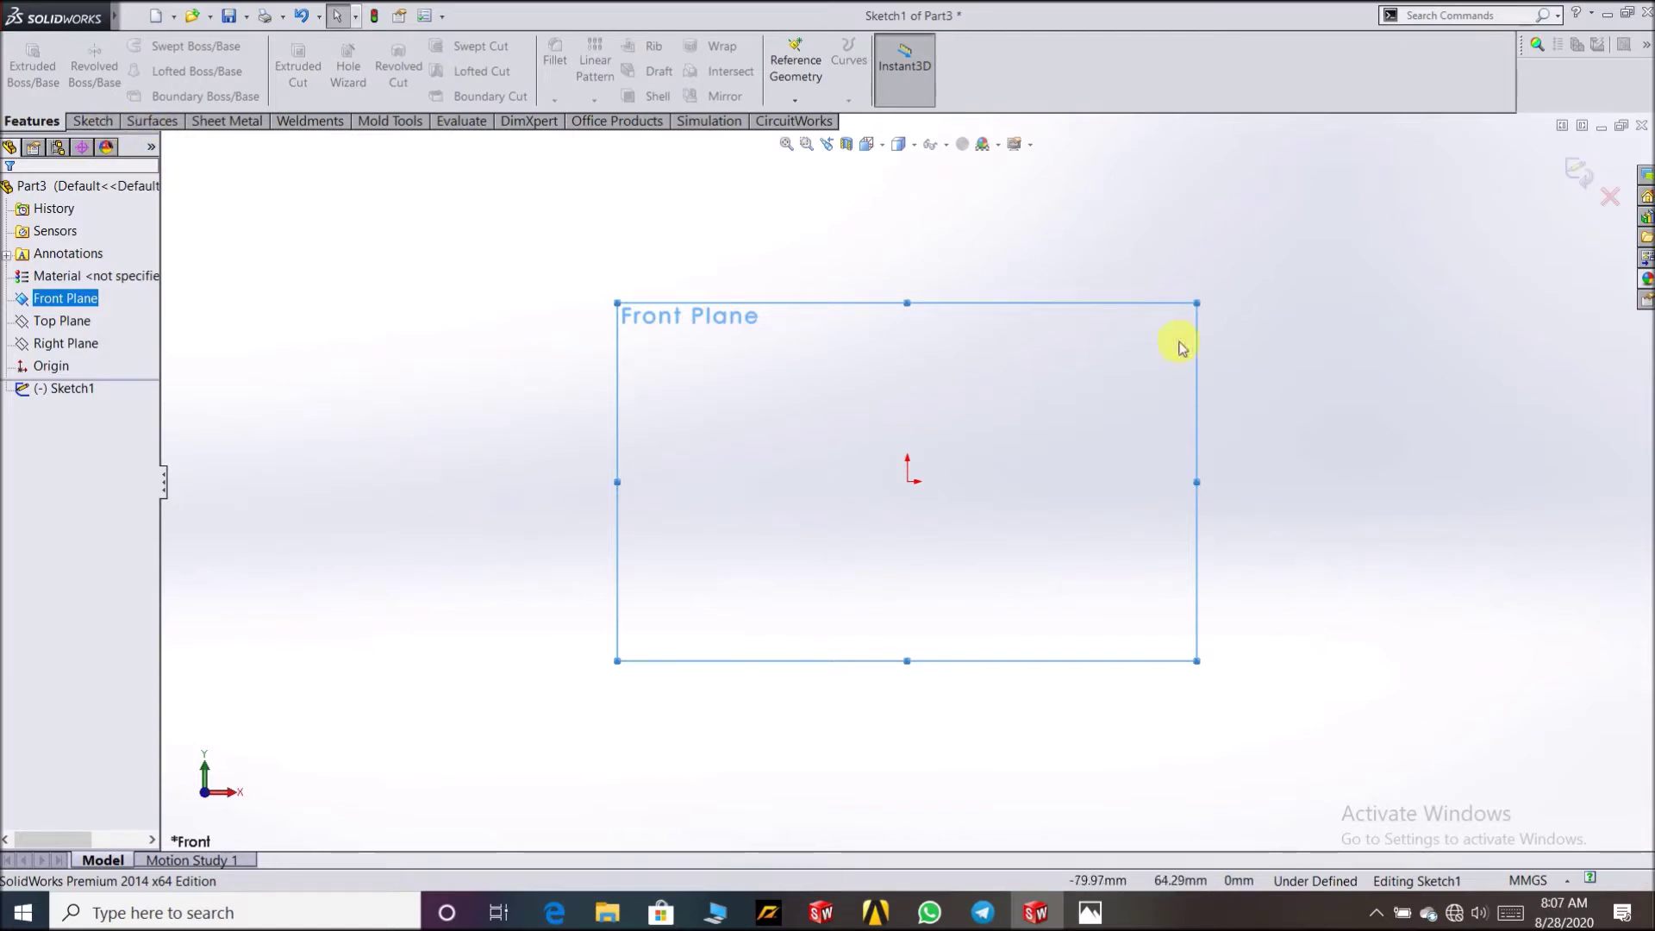
click(1609, 196)
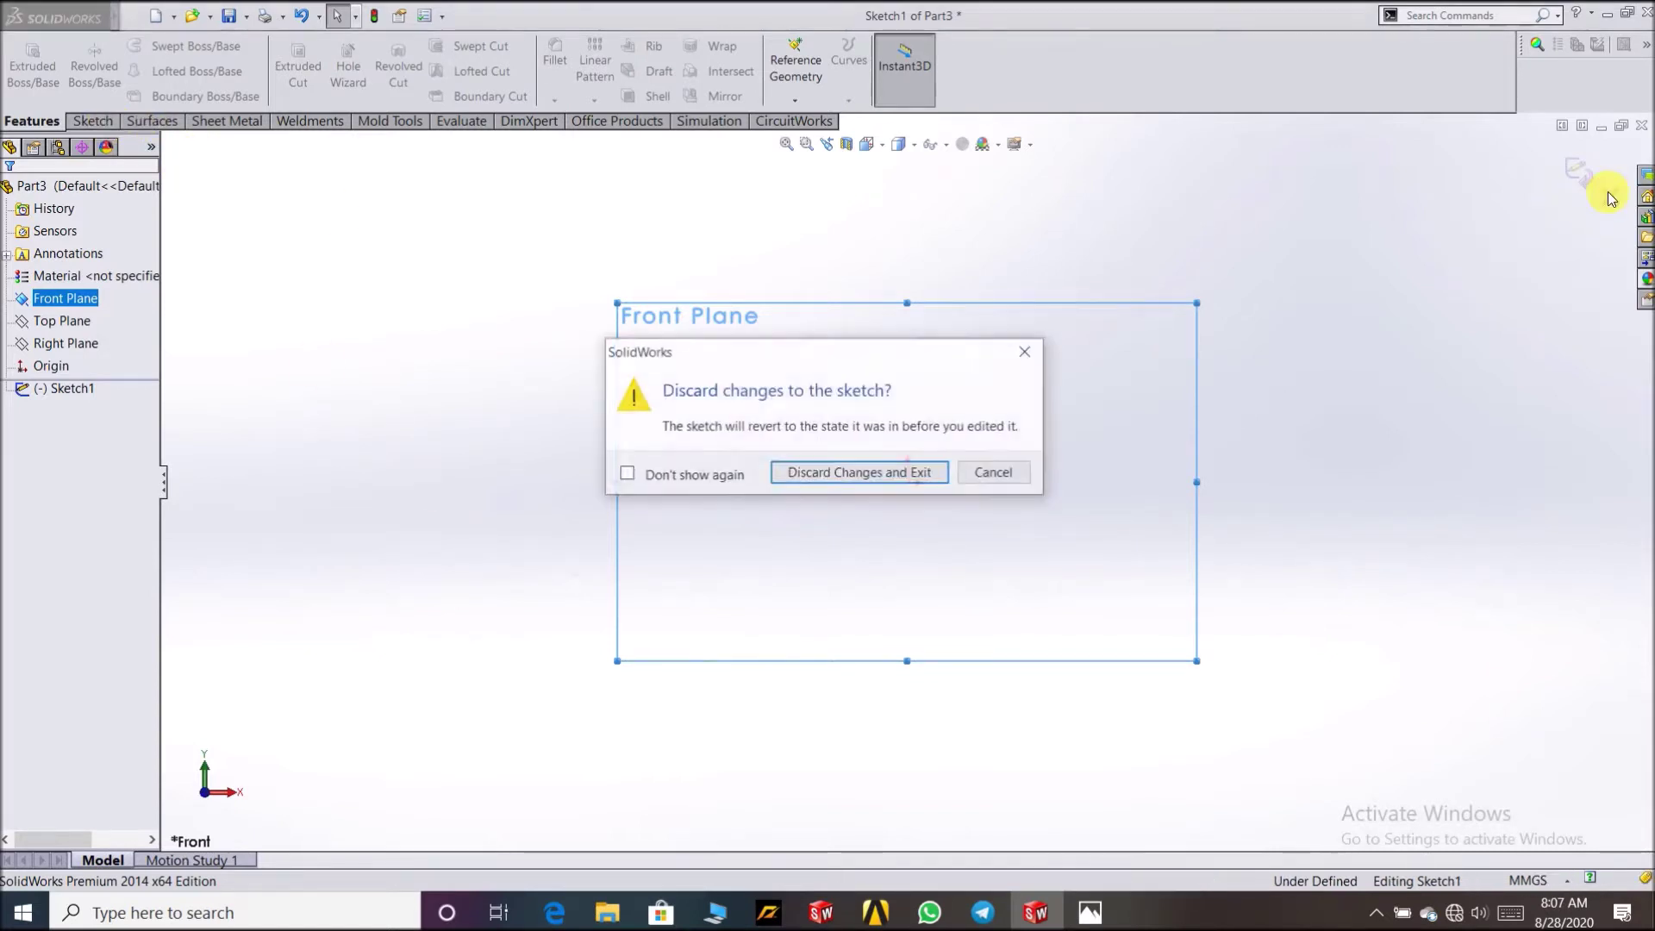
click(862, 475)
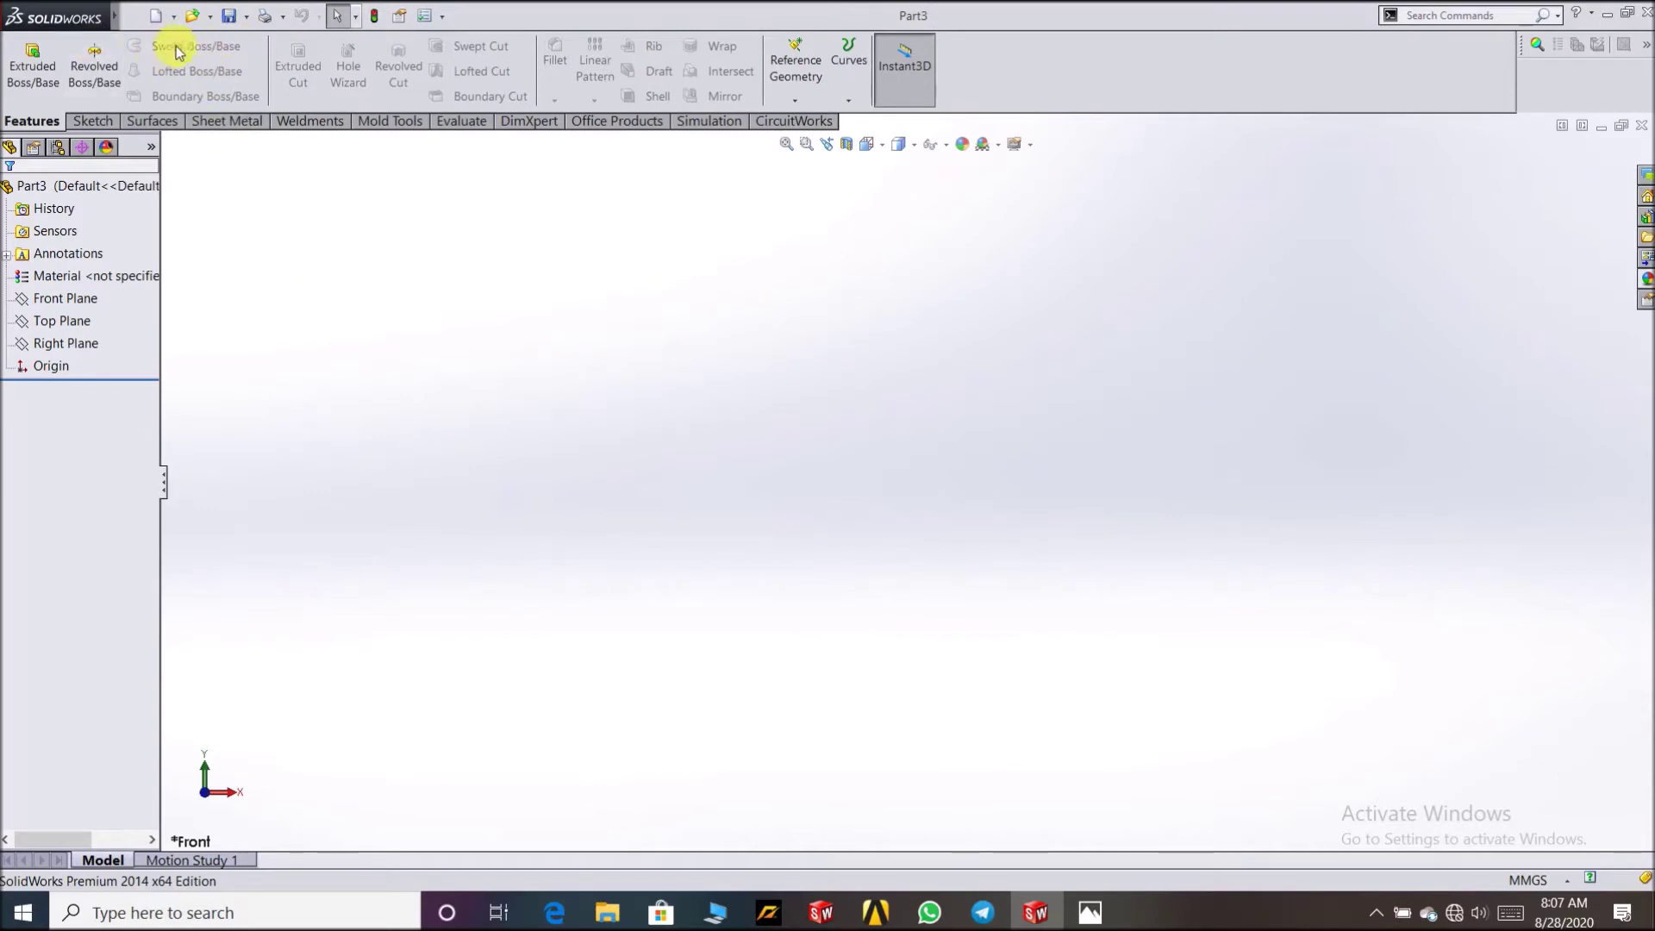
Step: Switch to Photos and review the blue and green spring reference images before starting the model
click(1090, 912)
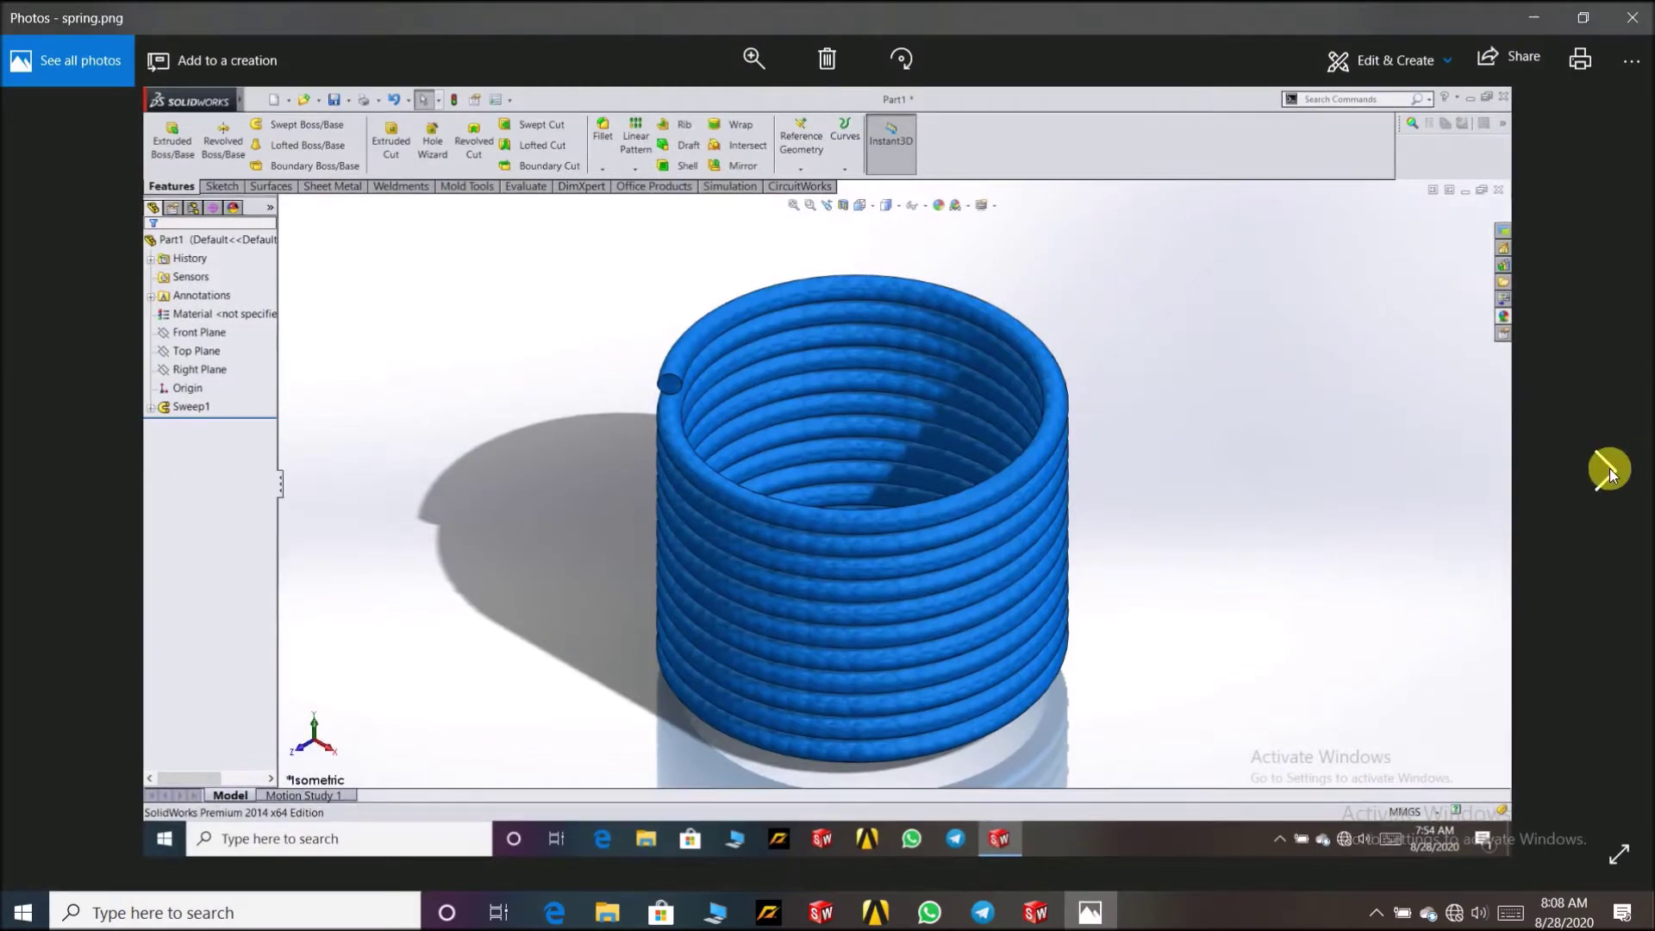
click(1609, 468)
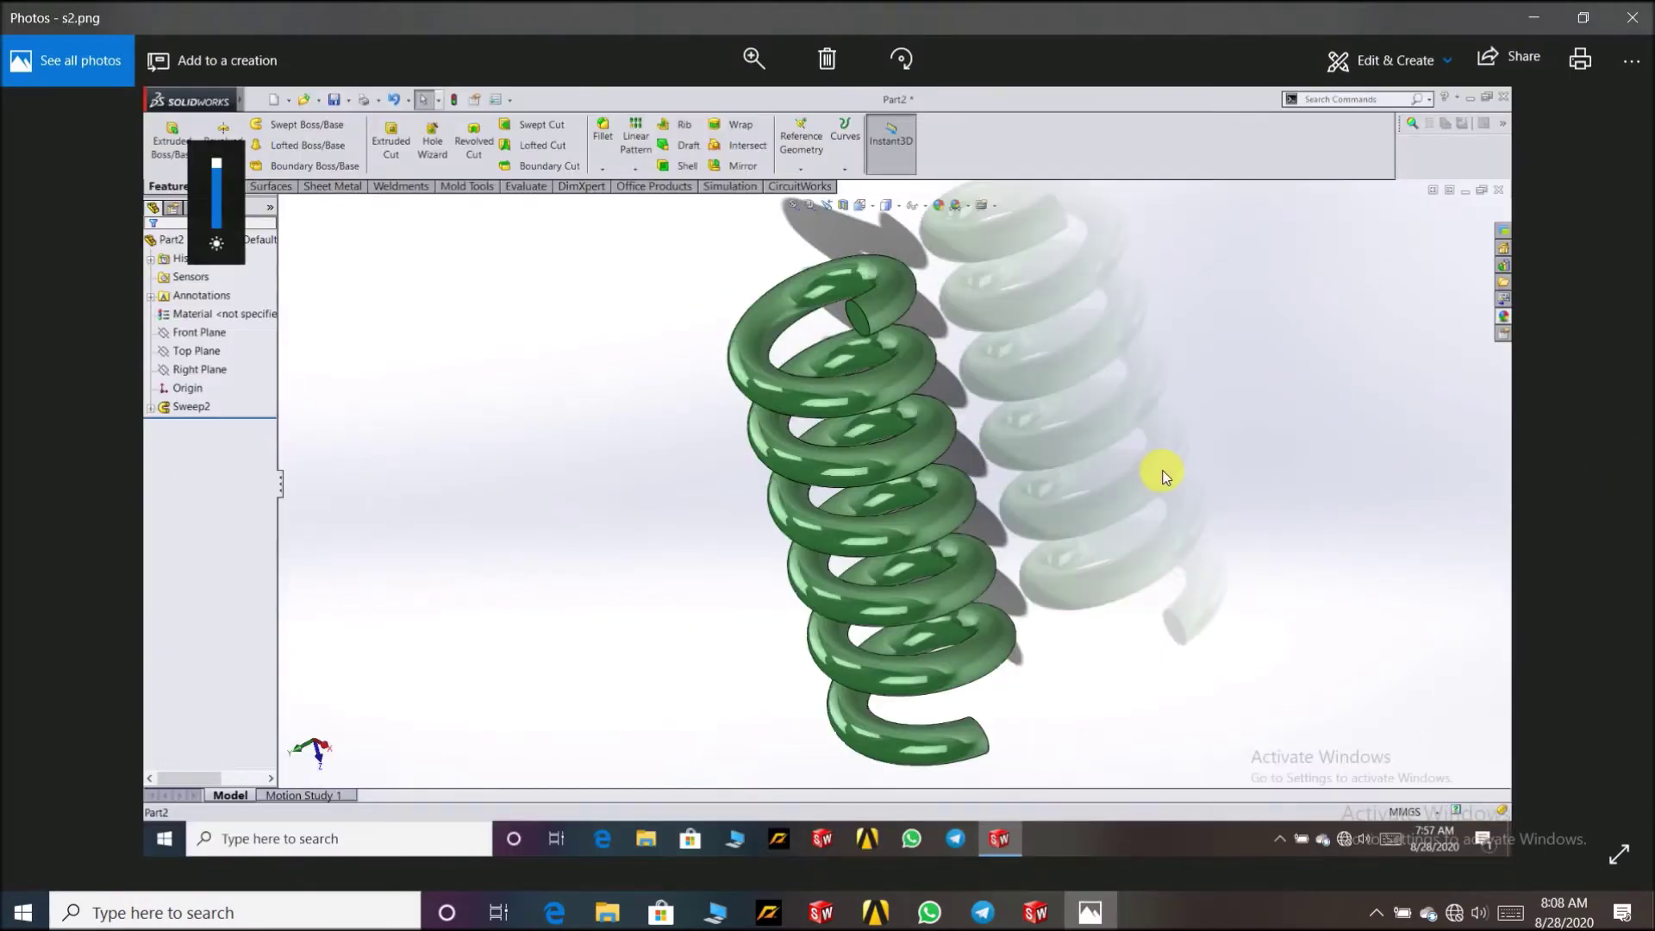
click(1535, 16)
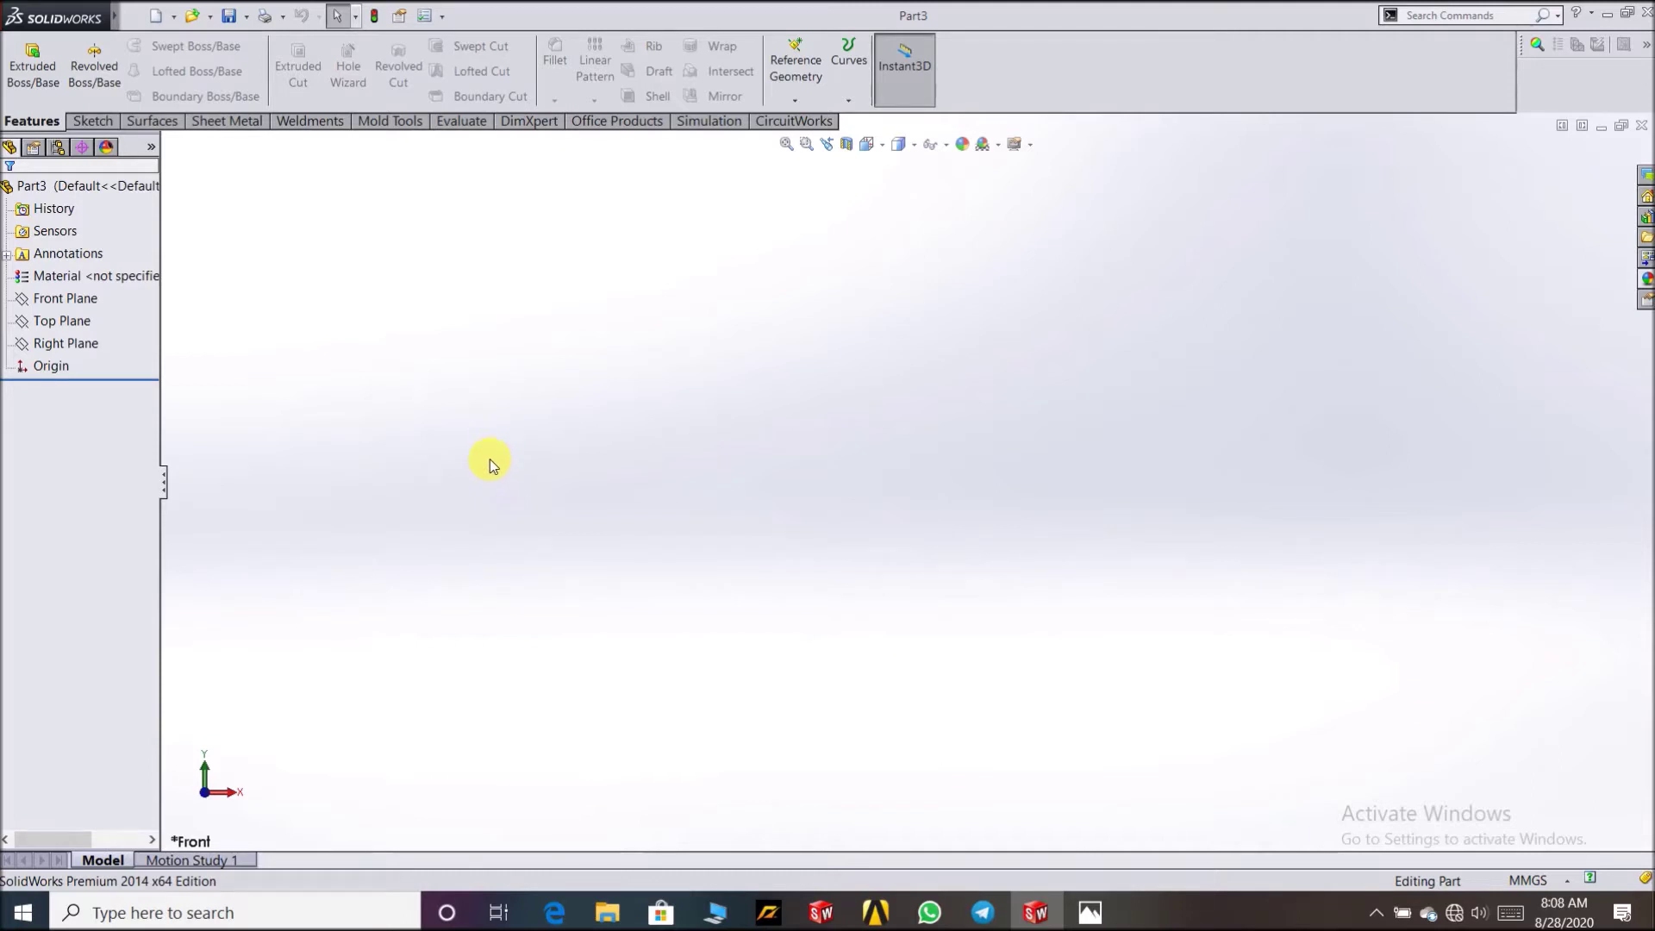
Step: Orient the view normal to the Front Plane and start a sketch on that plane
right_click(69, 298)
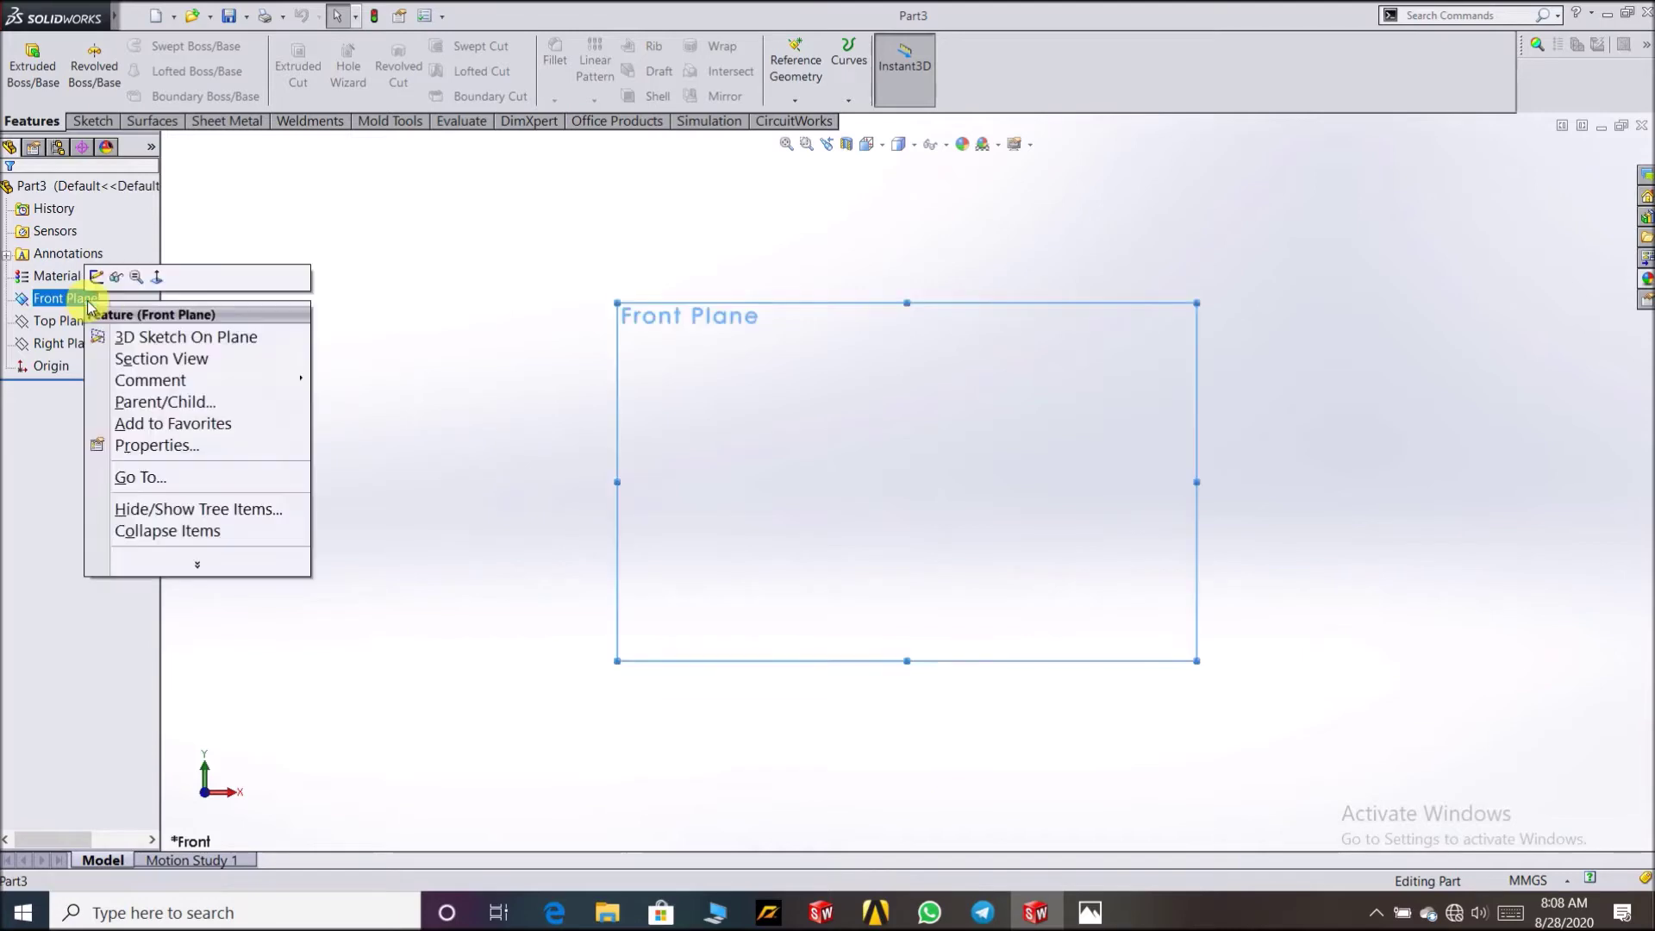
click(160, 278)
right_click(67, 299)
click(69, 280)
Step: Bring up the reference images again, compare the green spring with the blue one, and return to SolidWorks
click(1090, 912)
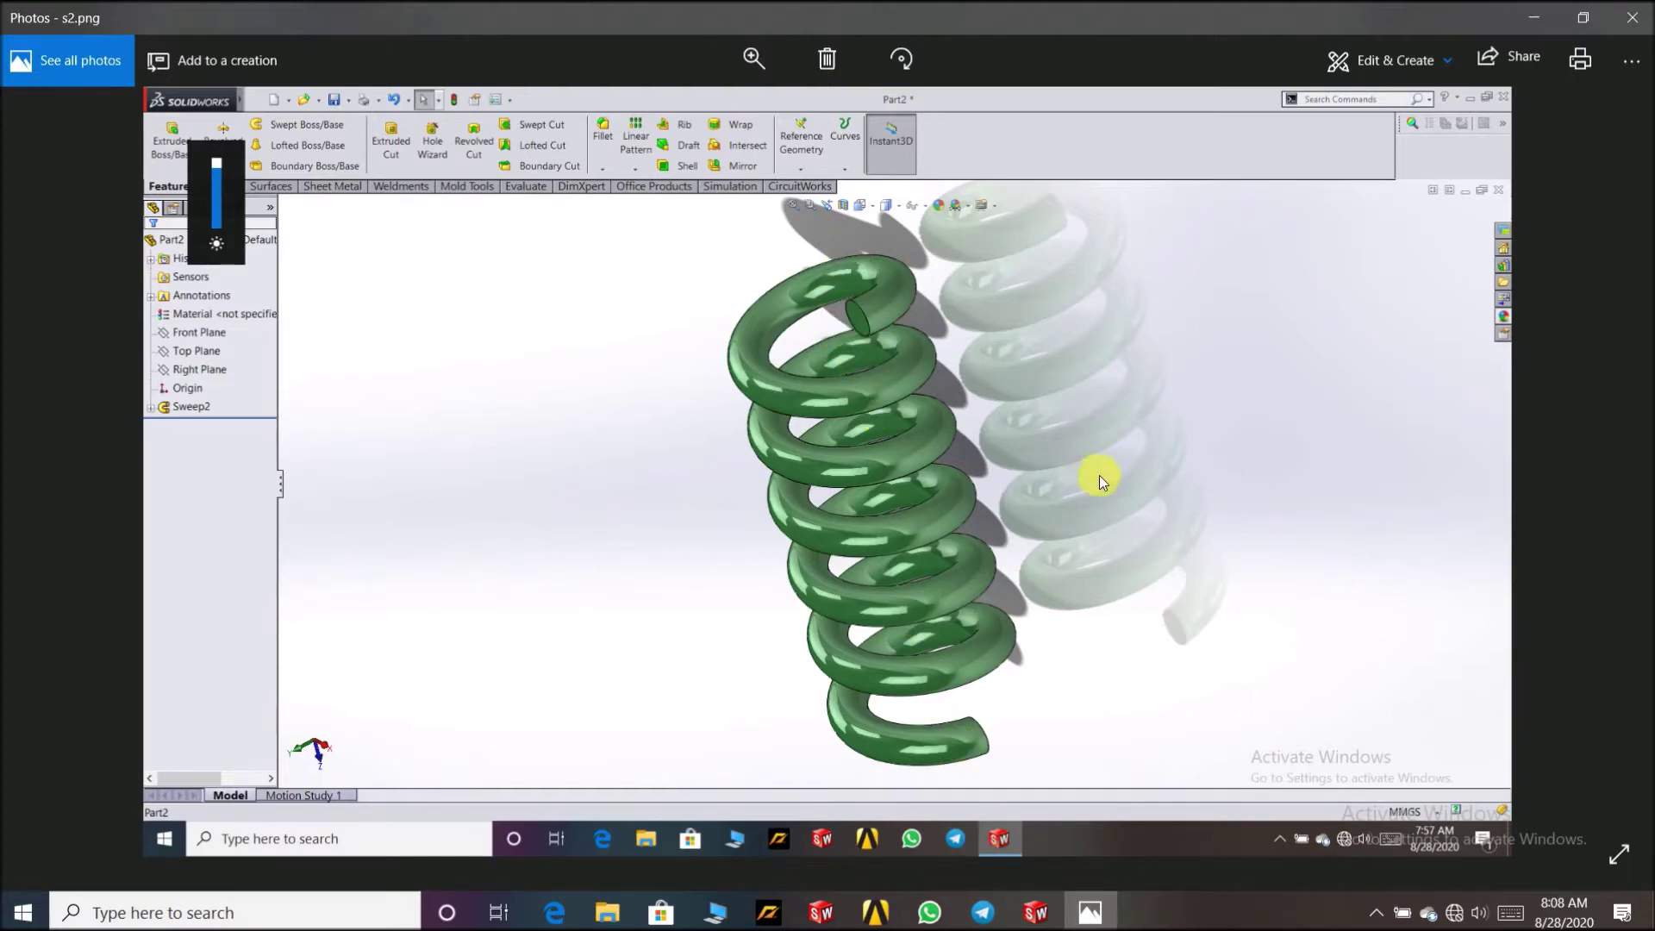
click(57, 466)
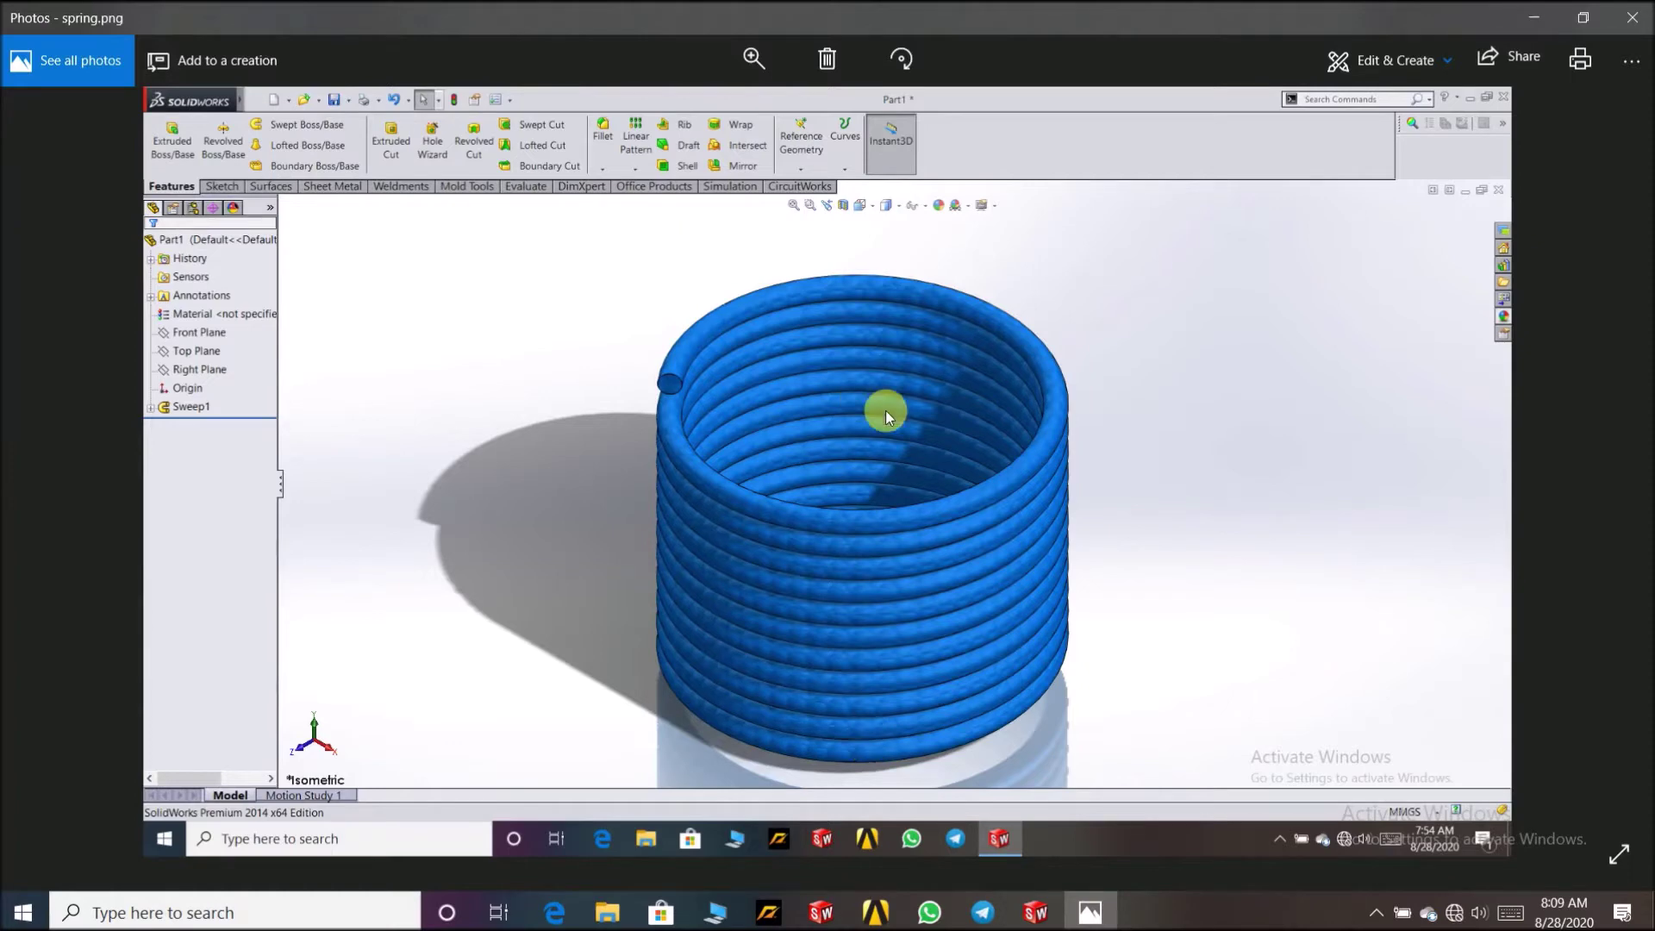
click(1519, 9)
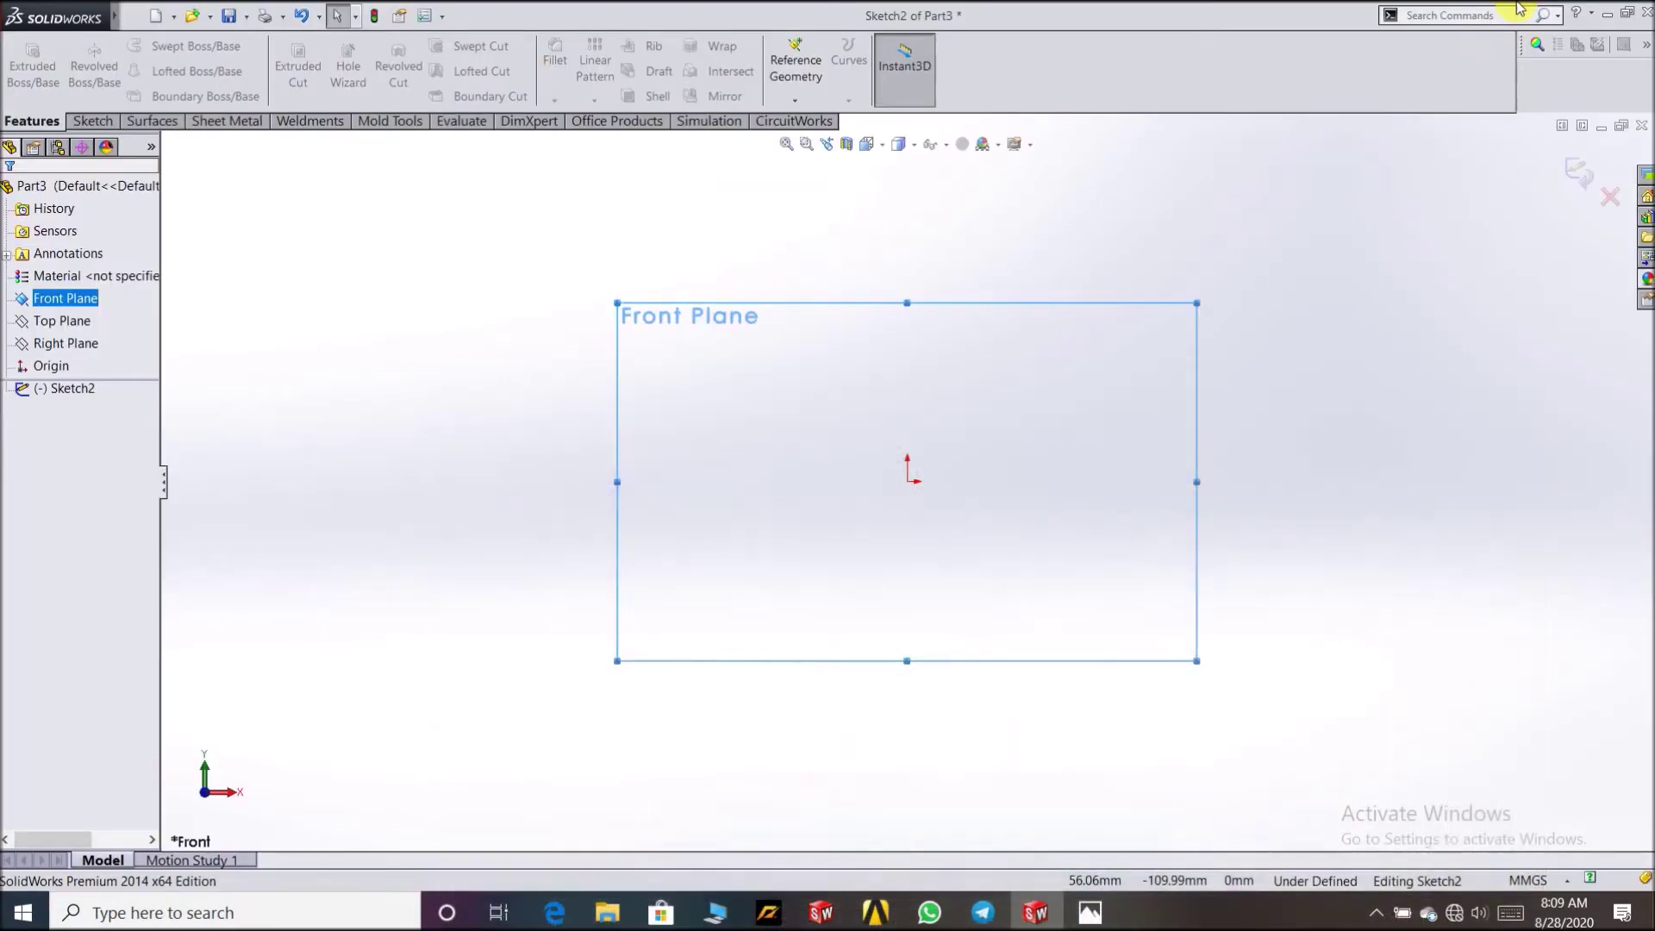
Step: Sketch a circle with a 10 mm radius centred on the origin and exit the sketch
click(88, 121)
click(160, 45)
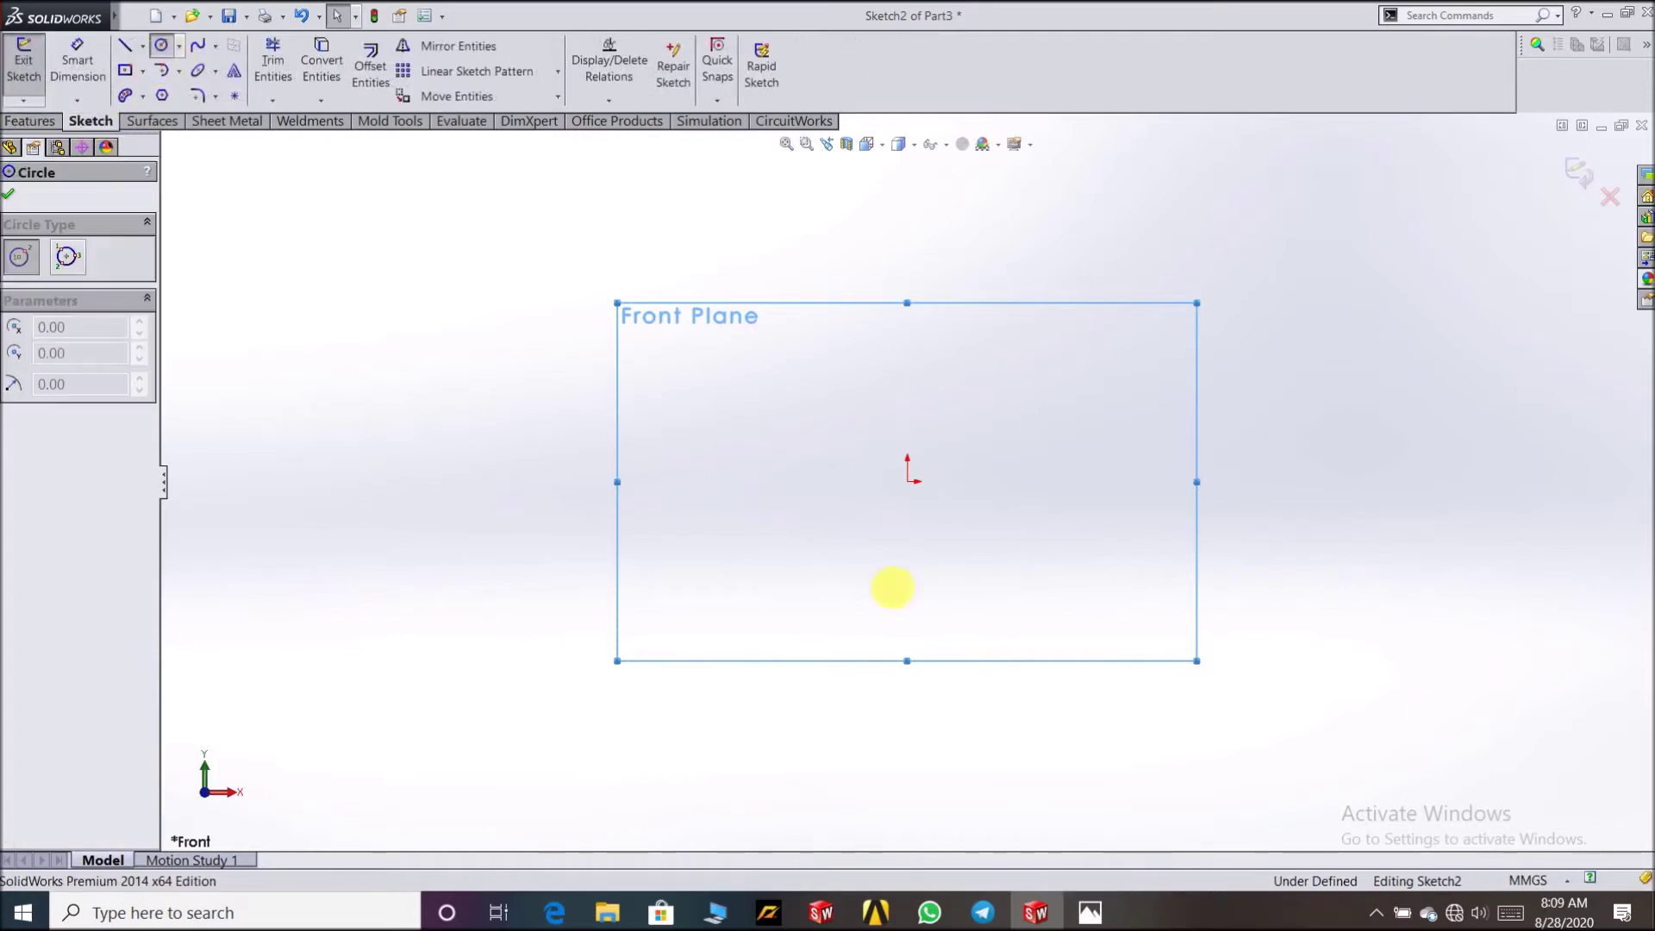
drag(907, 481, 966, 481)
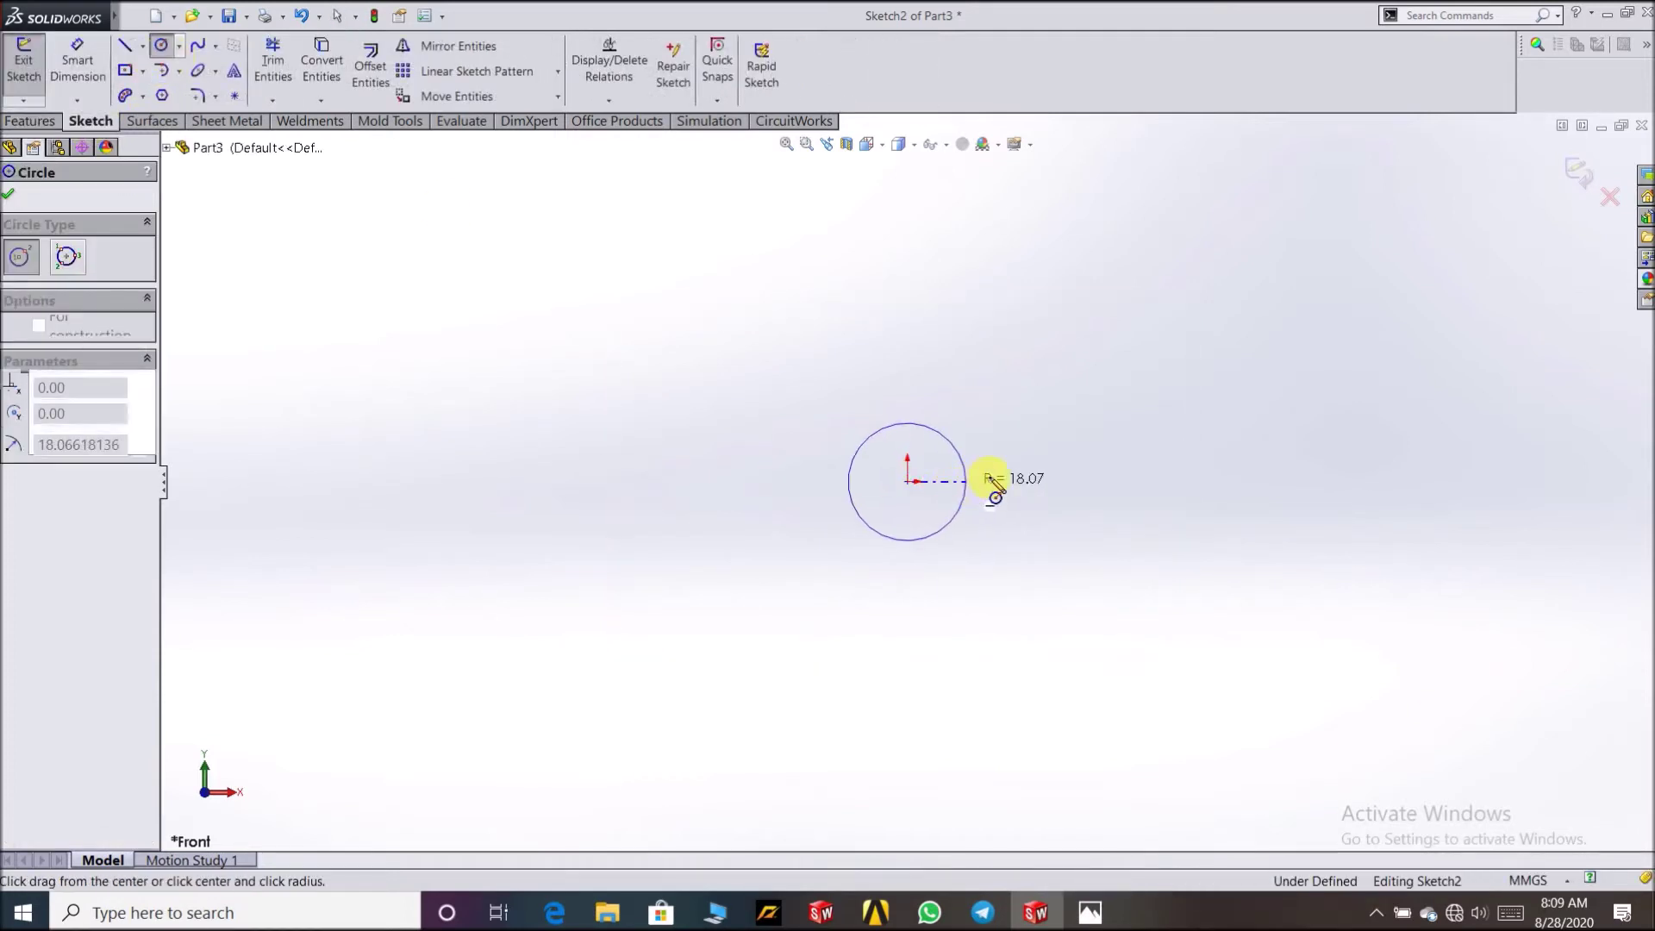
text(10)
key(Return)
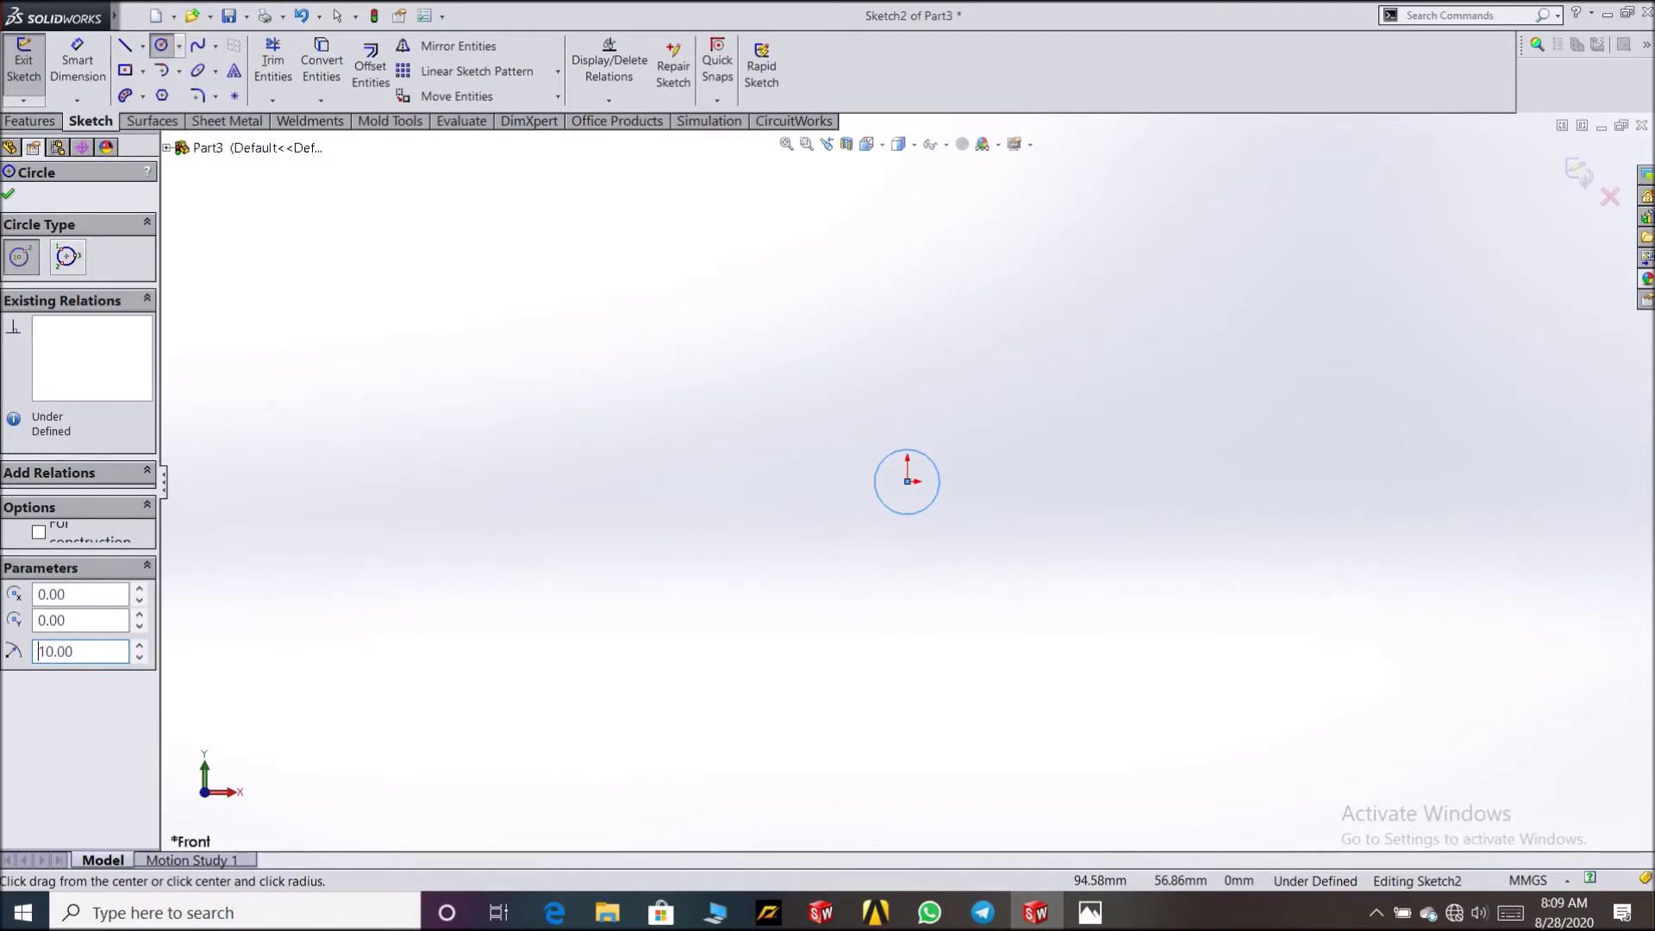
click(13, 196)
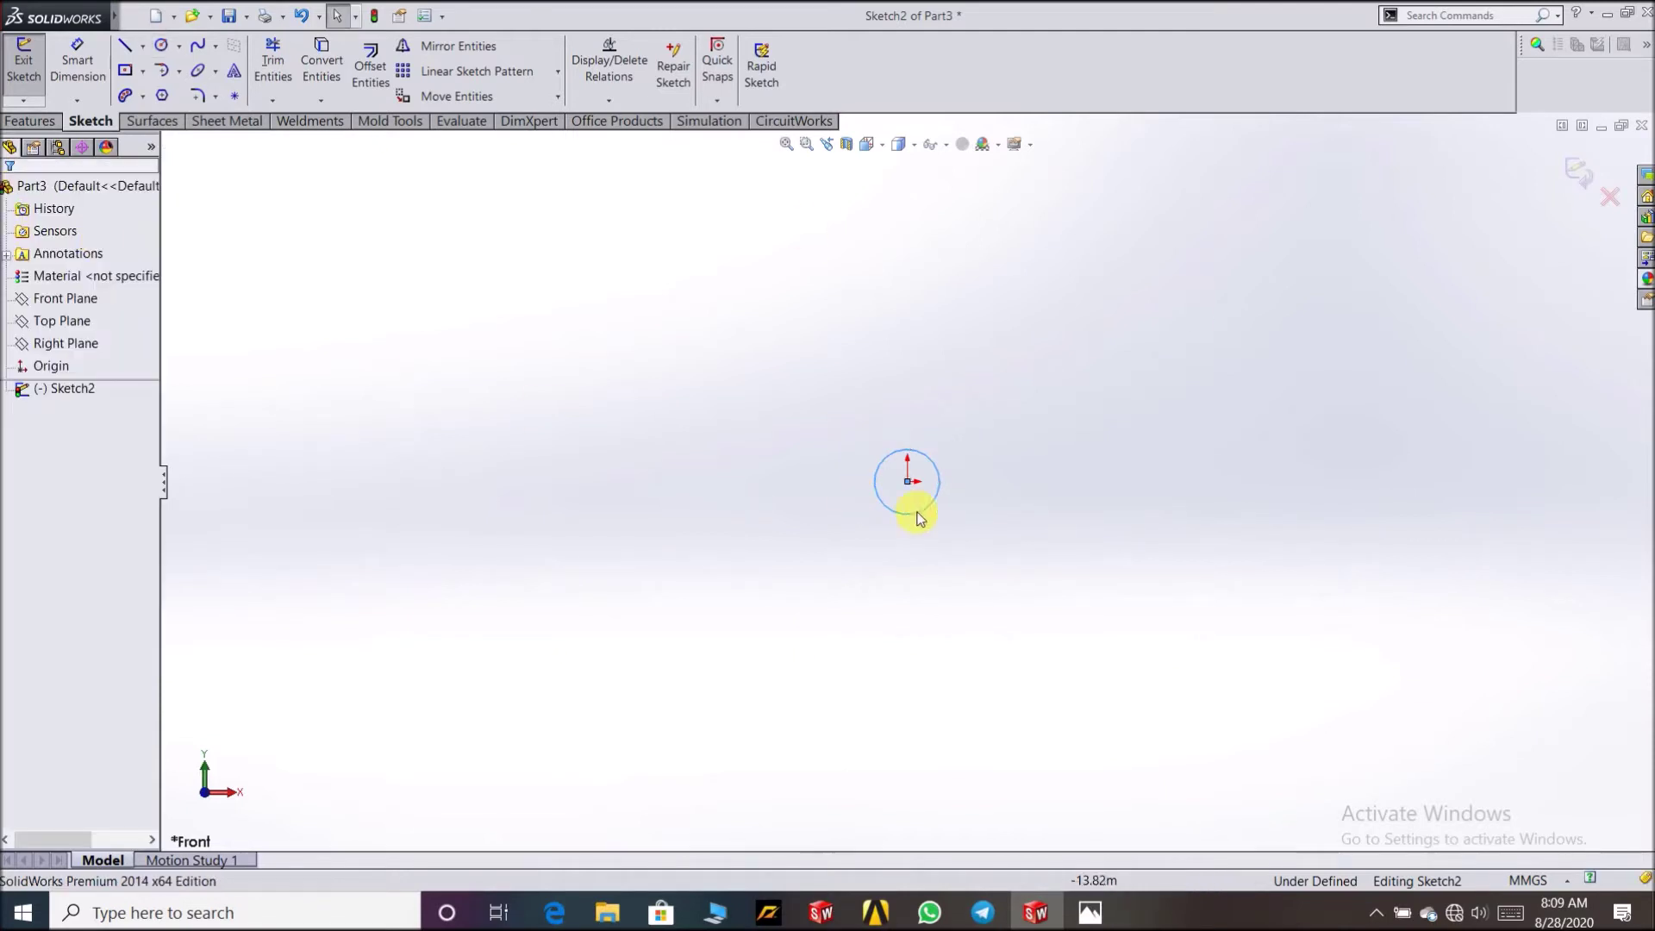
ctrl+middle_drag(1079, 418, 1086, 384)
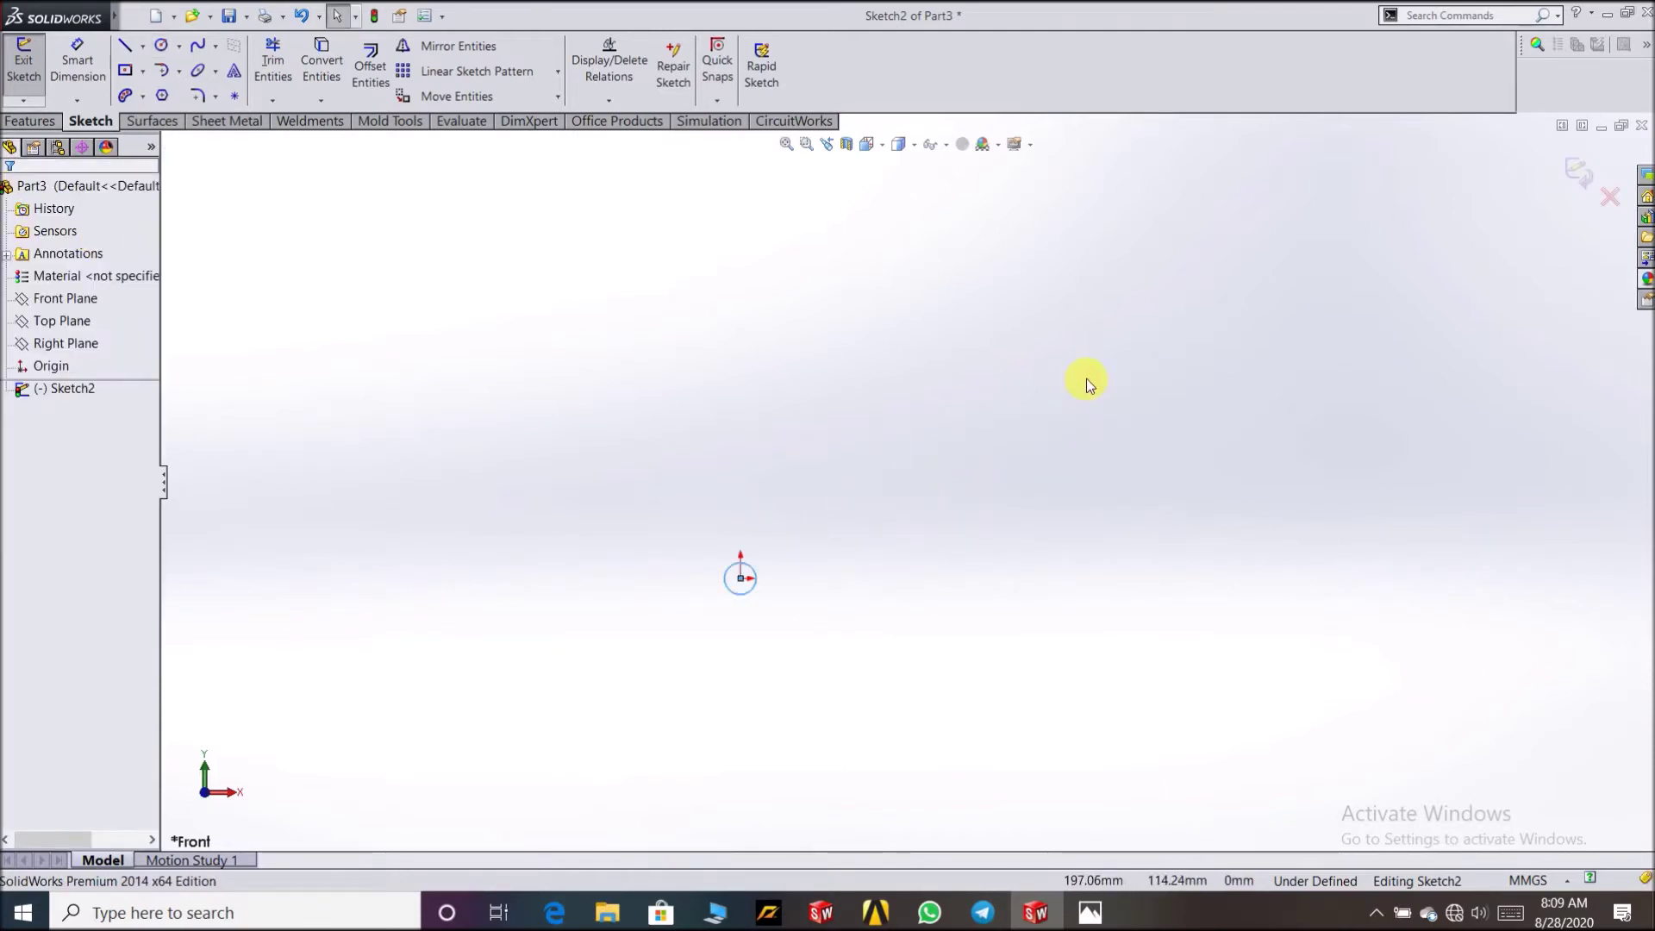
click(1574, 171)
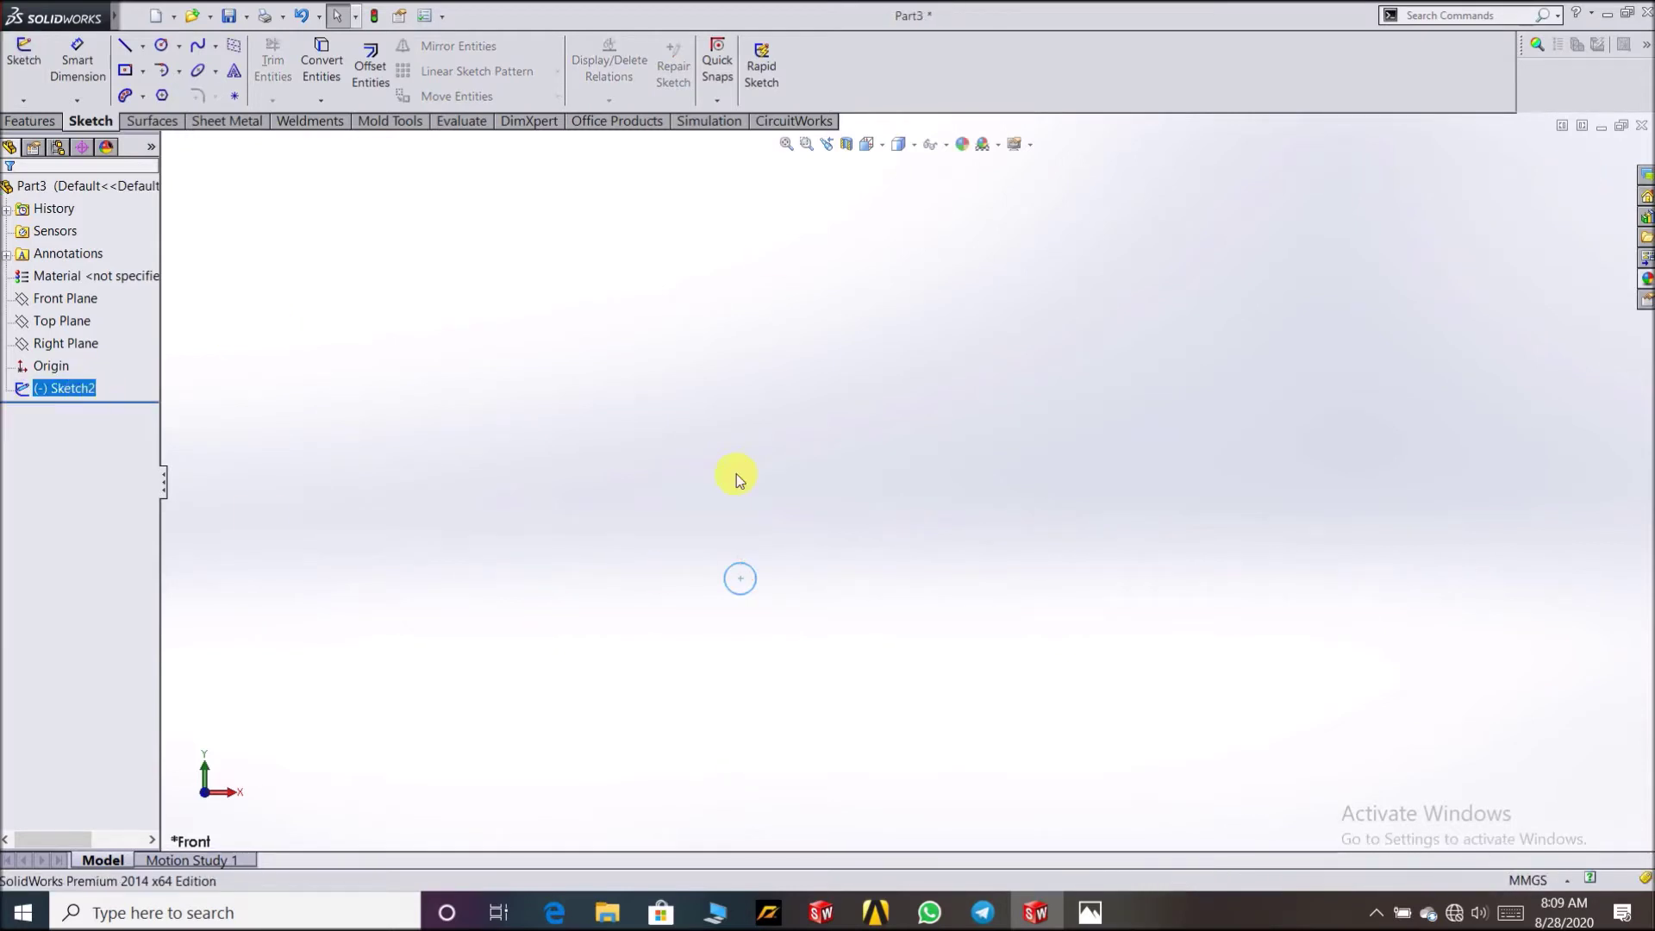
Step: Start a second, separate sketch on the Front Plane alongside the finished circle sketch
click(53, 301)
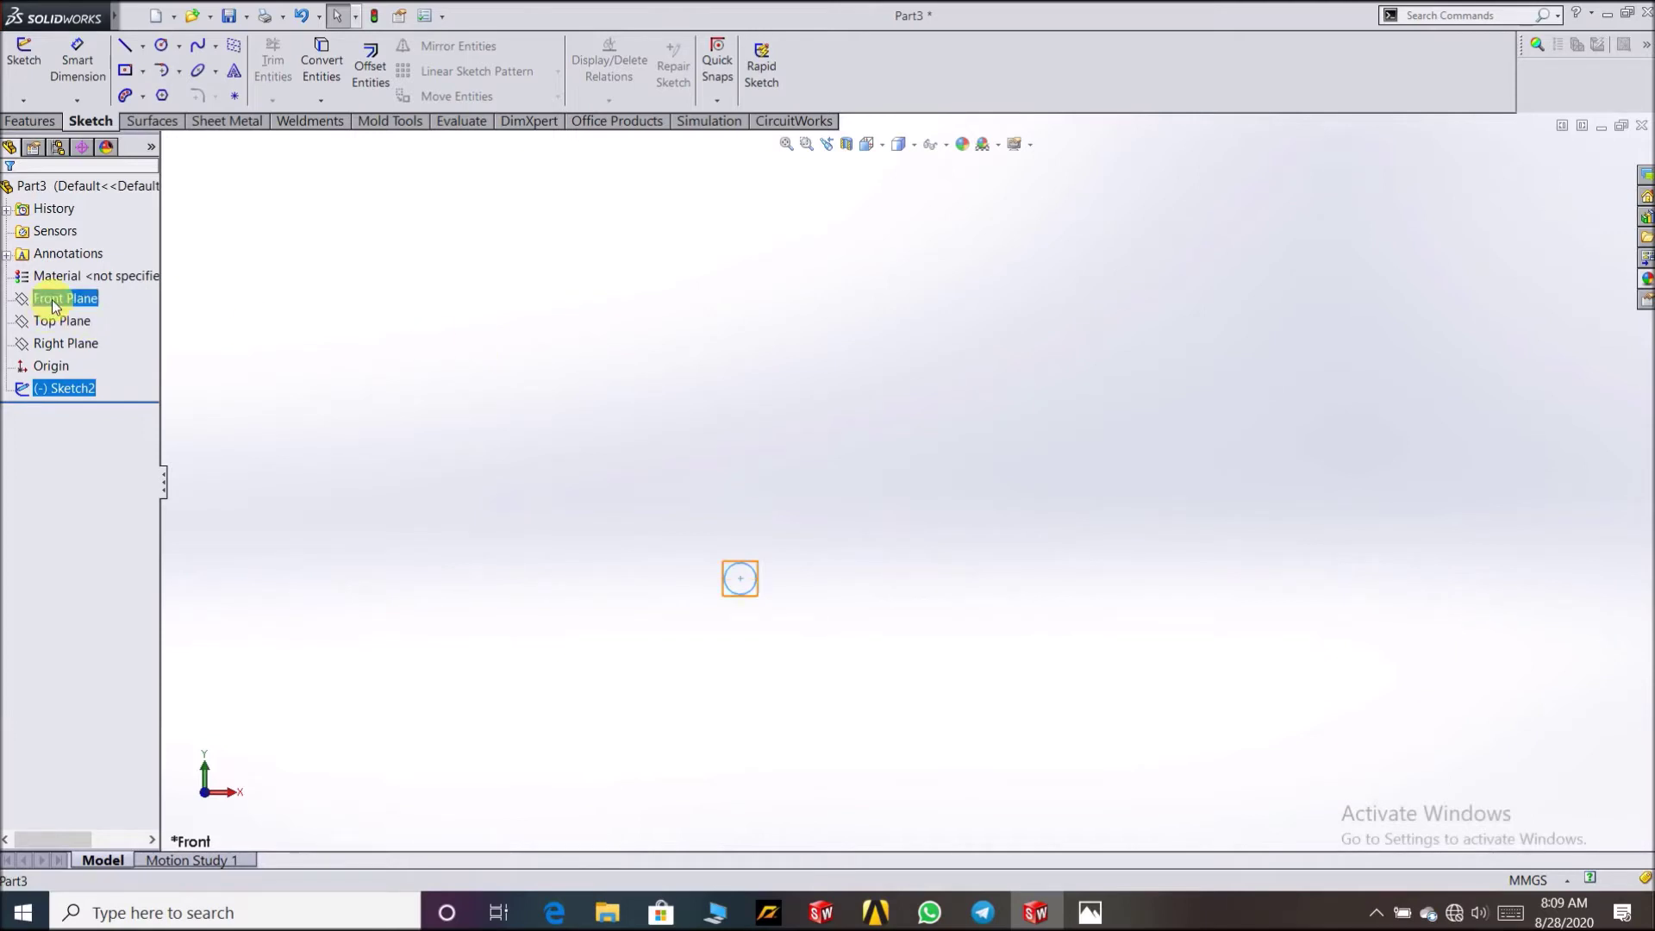
right_click(53, 304)
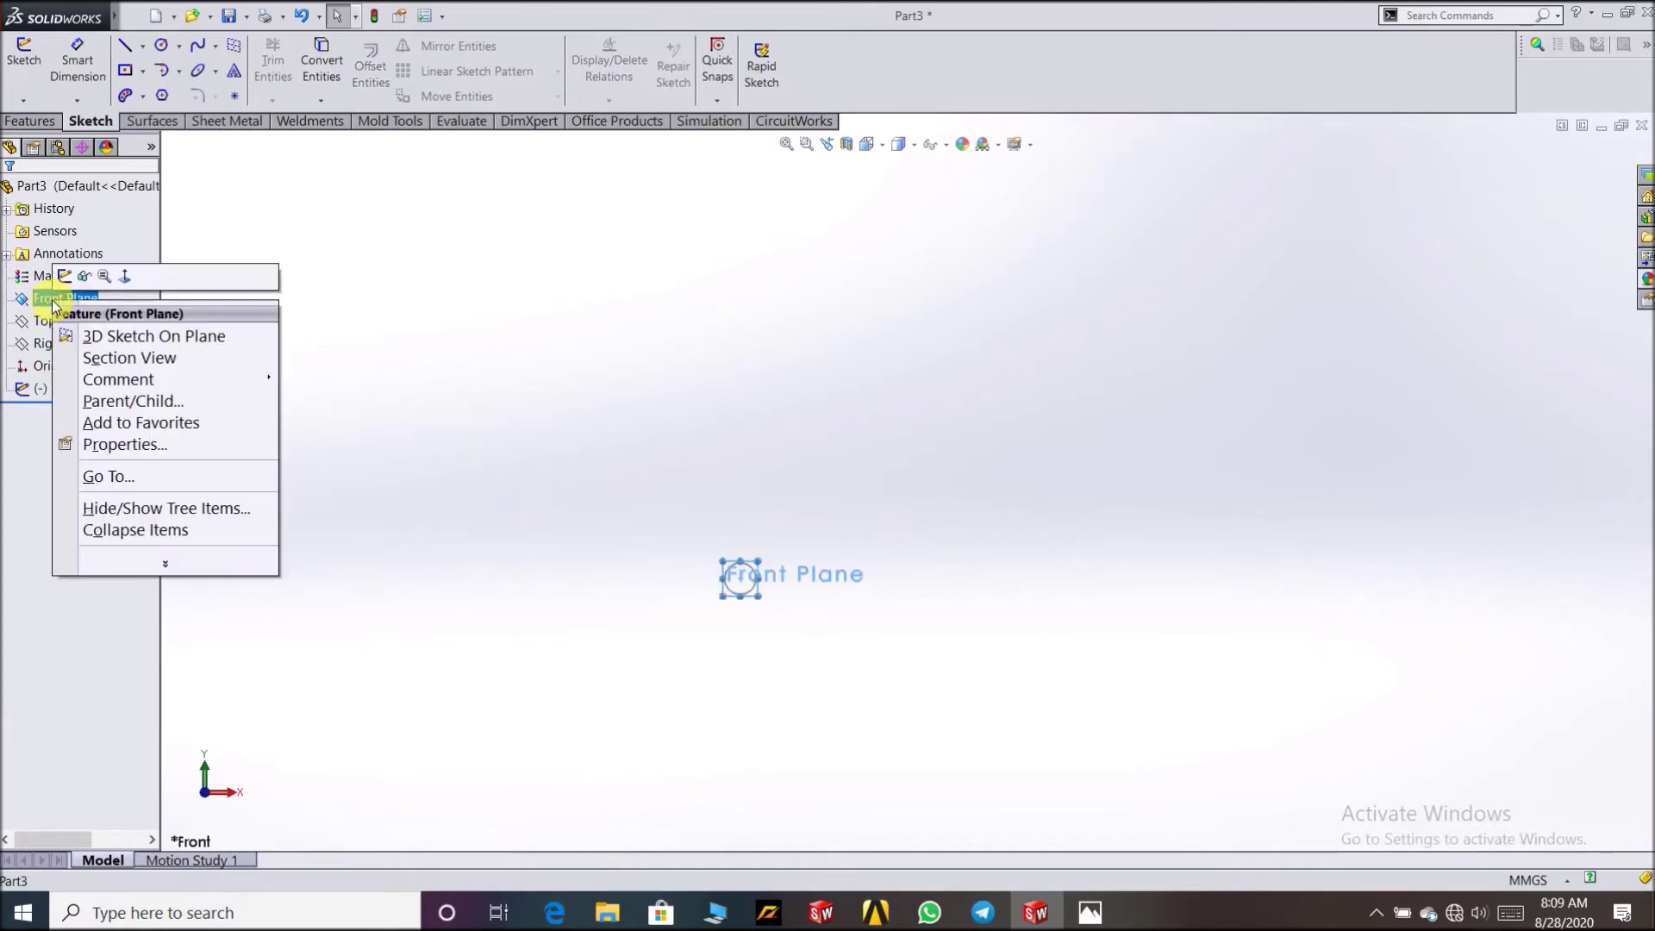
click(637, 356)
click(73, 389)
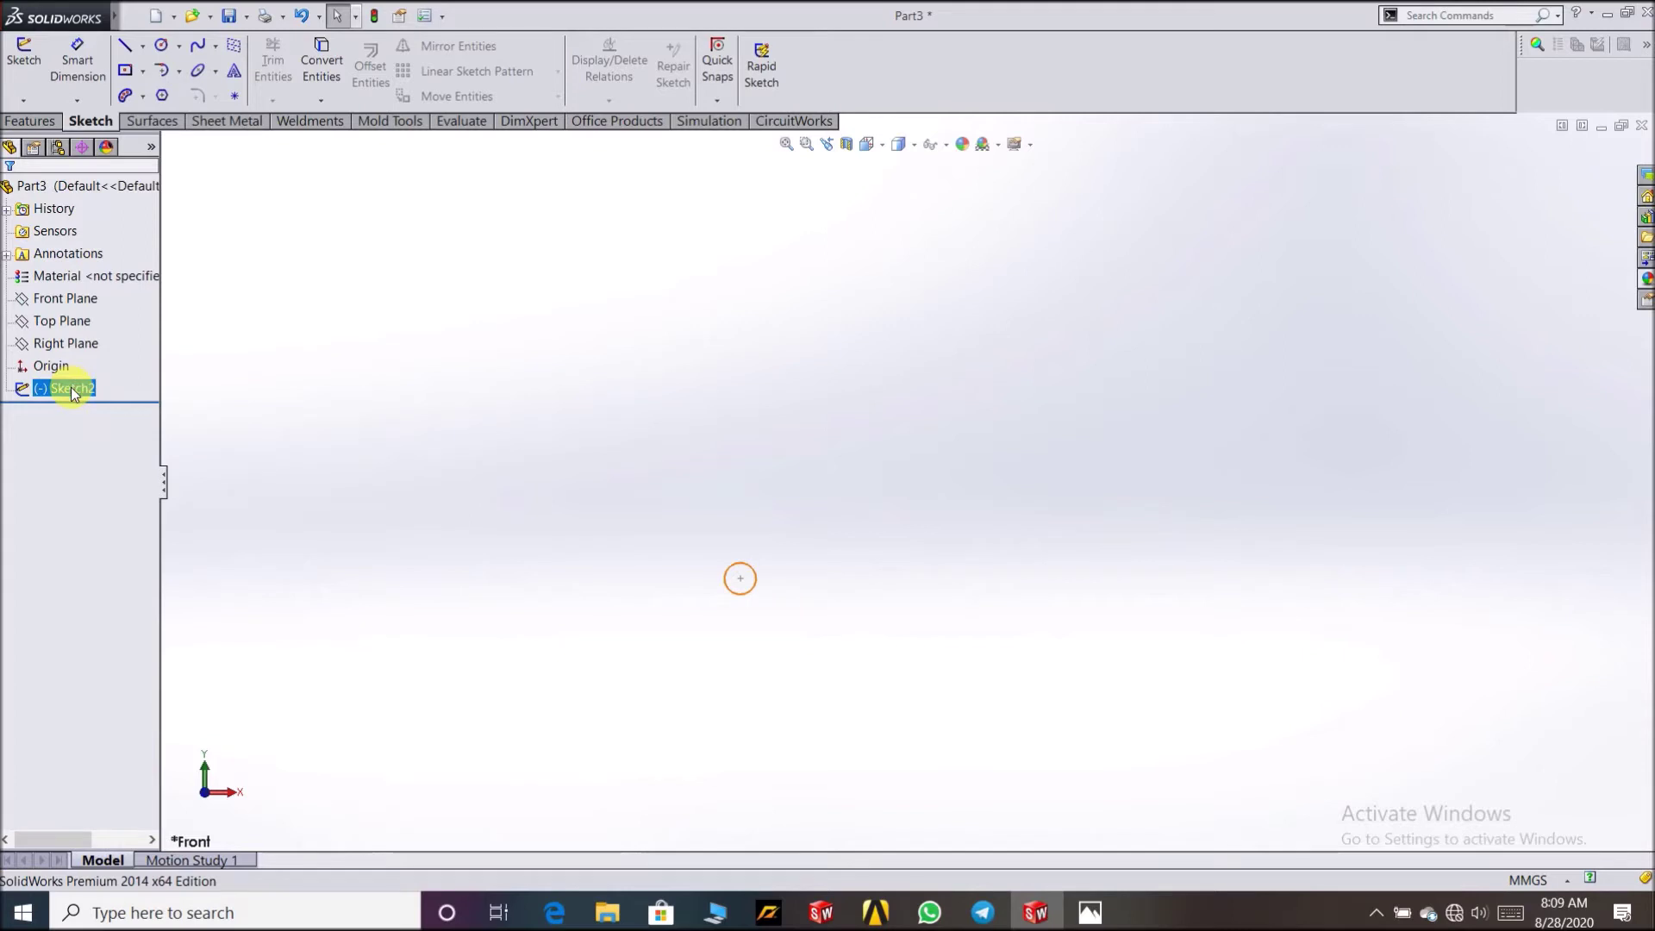
click(85, 299)
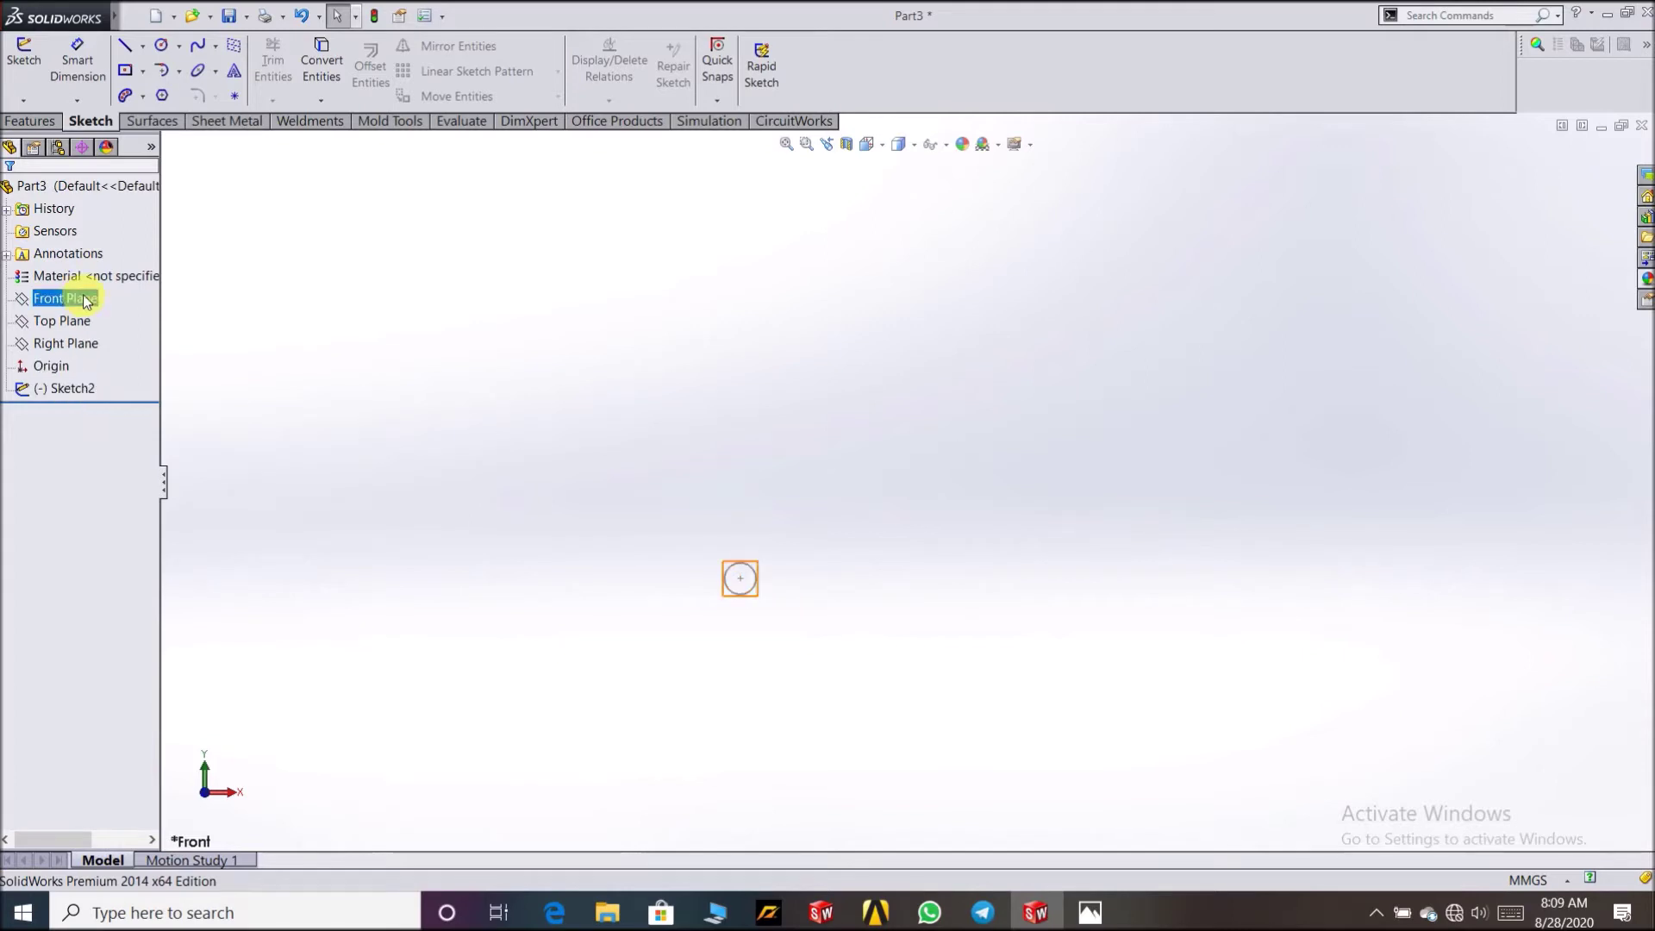
right_click(82, 299)
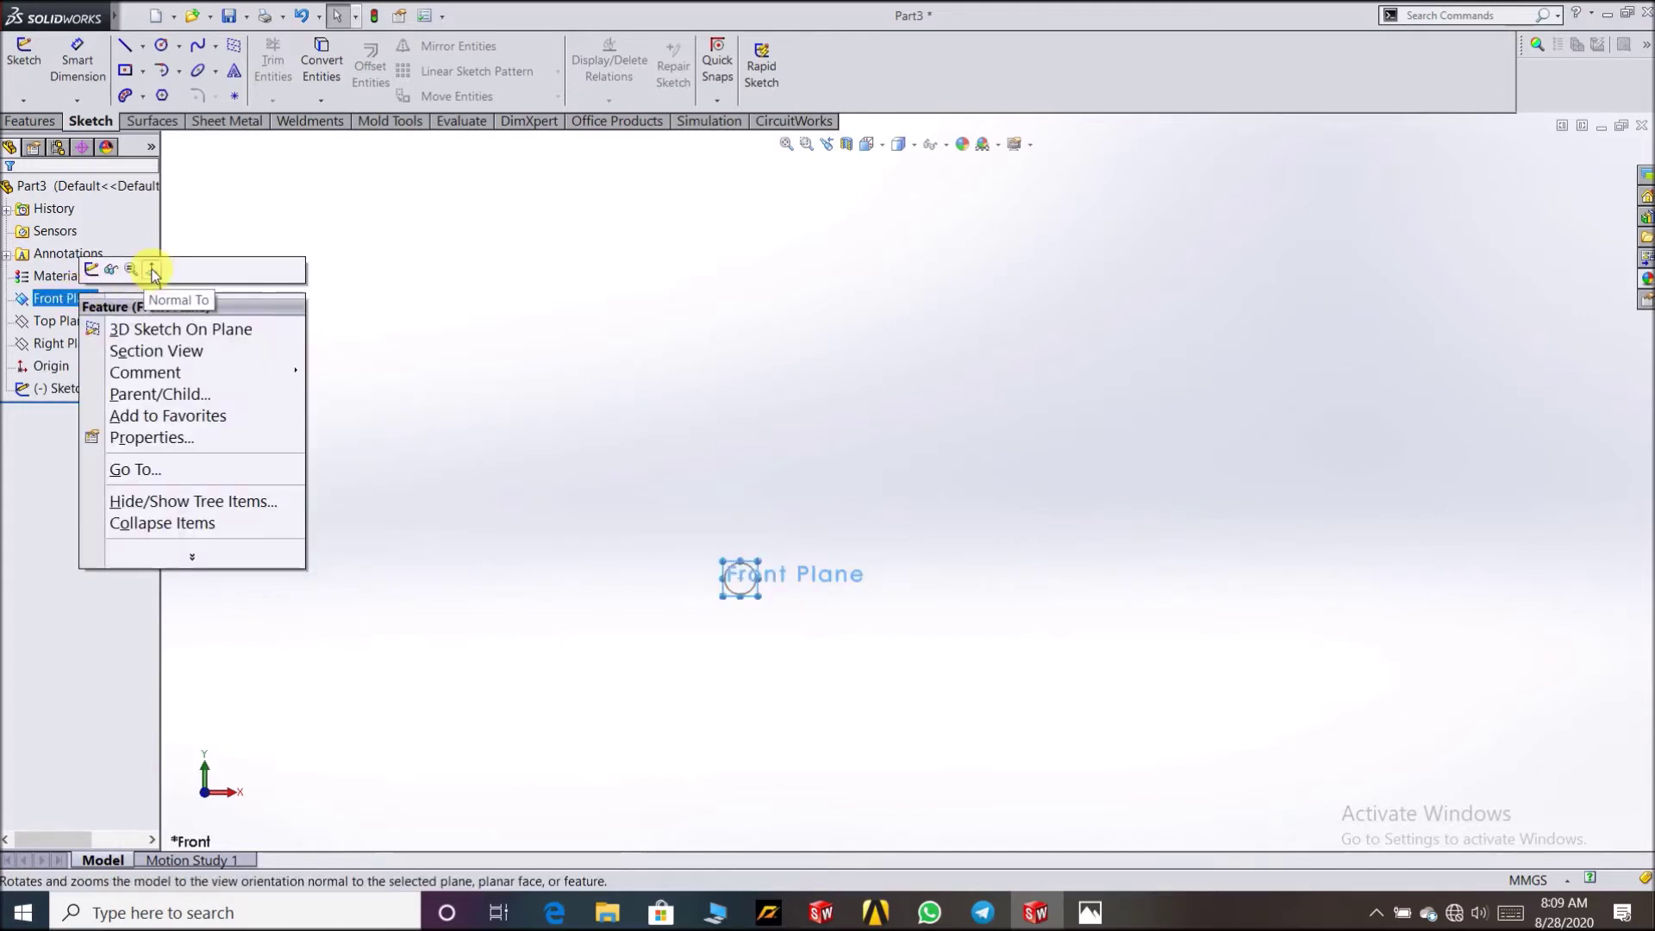
click(91, 269)
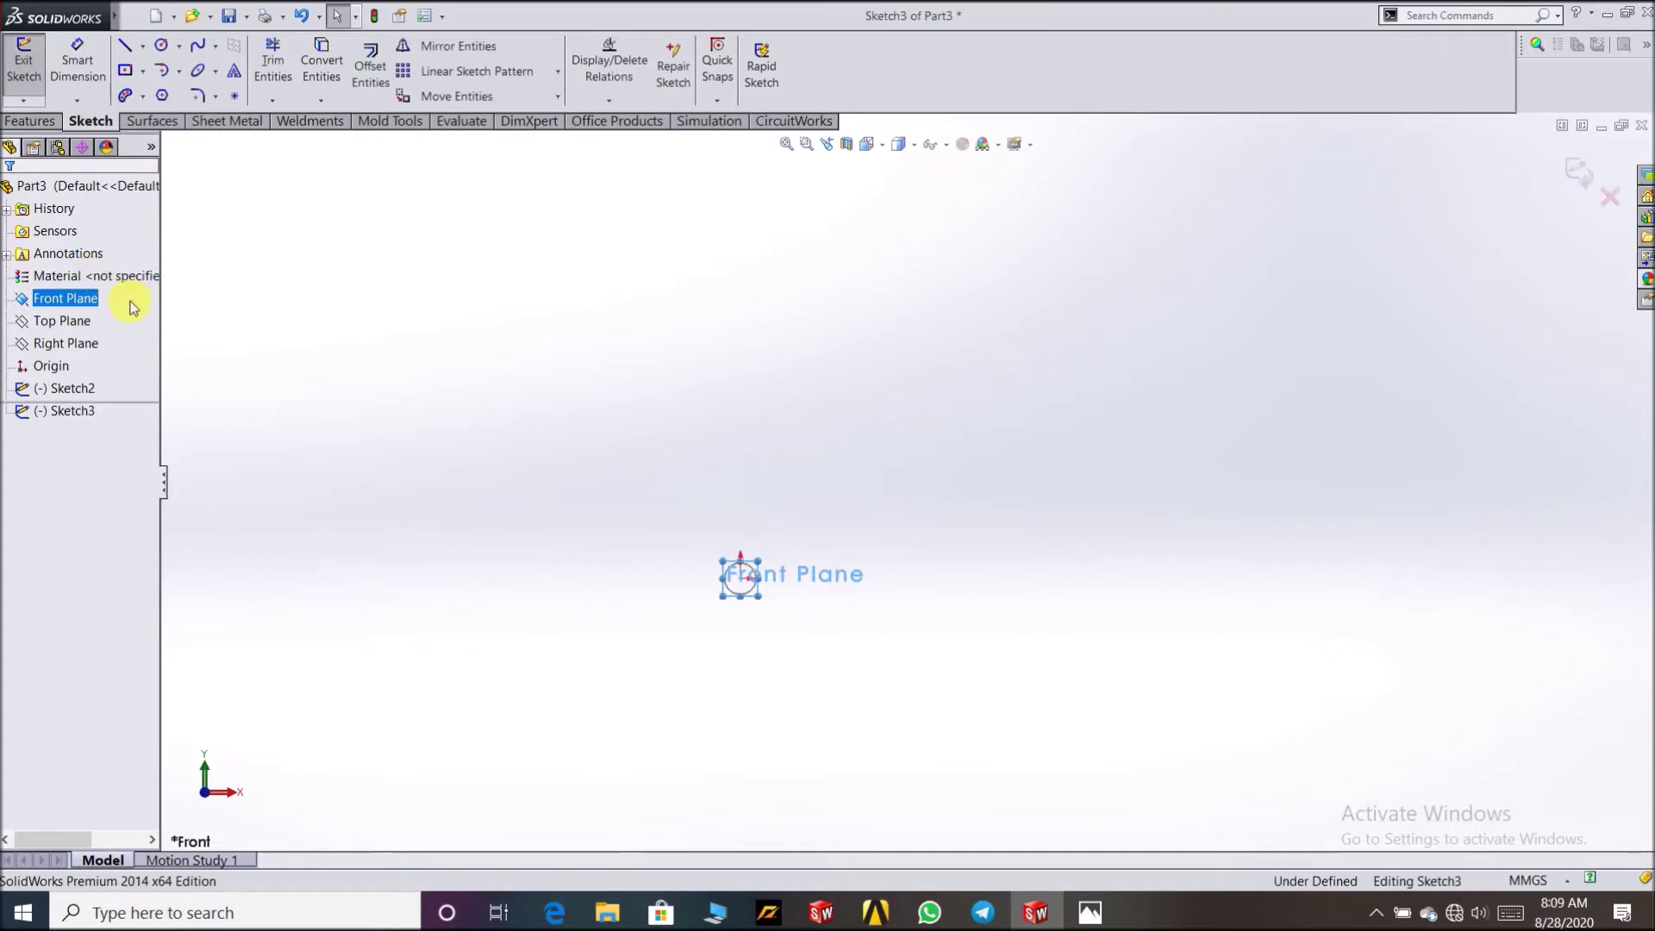
scroll(787, 584, down, 2)
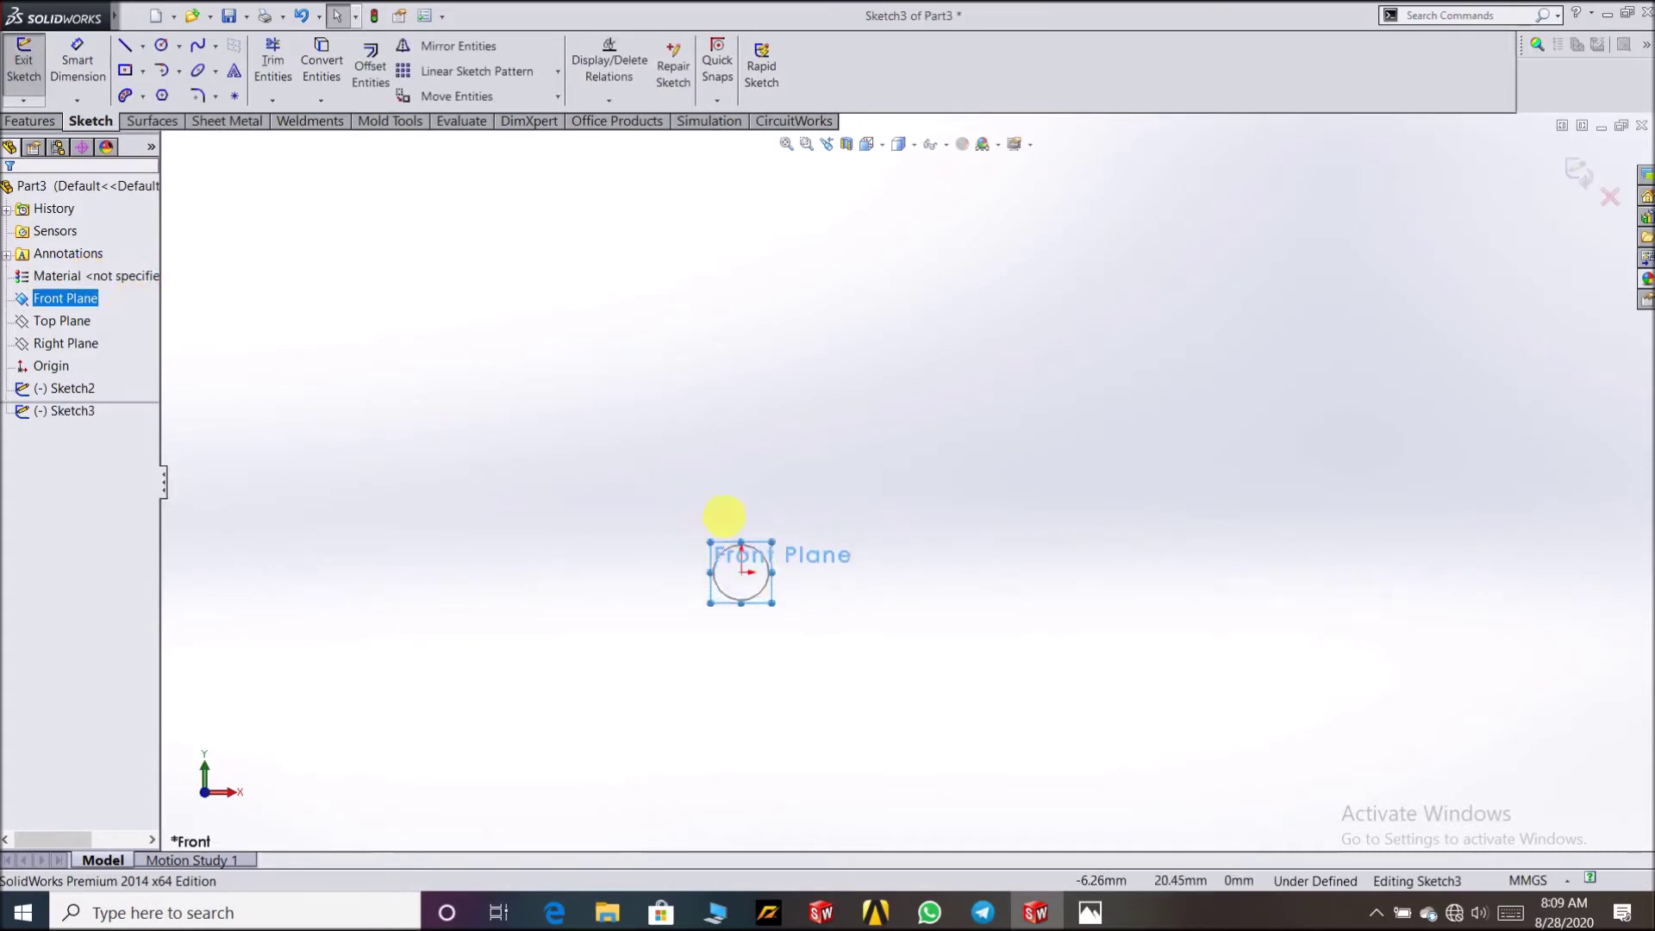
scroll(1052, 607, down, 3)
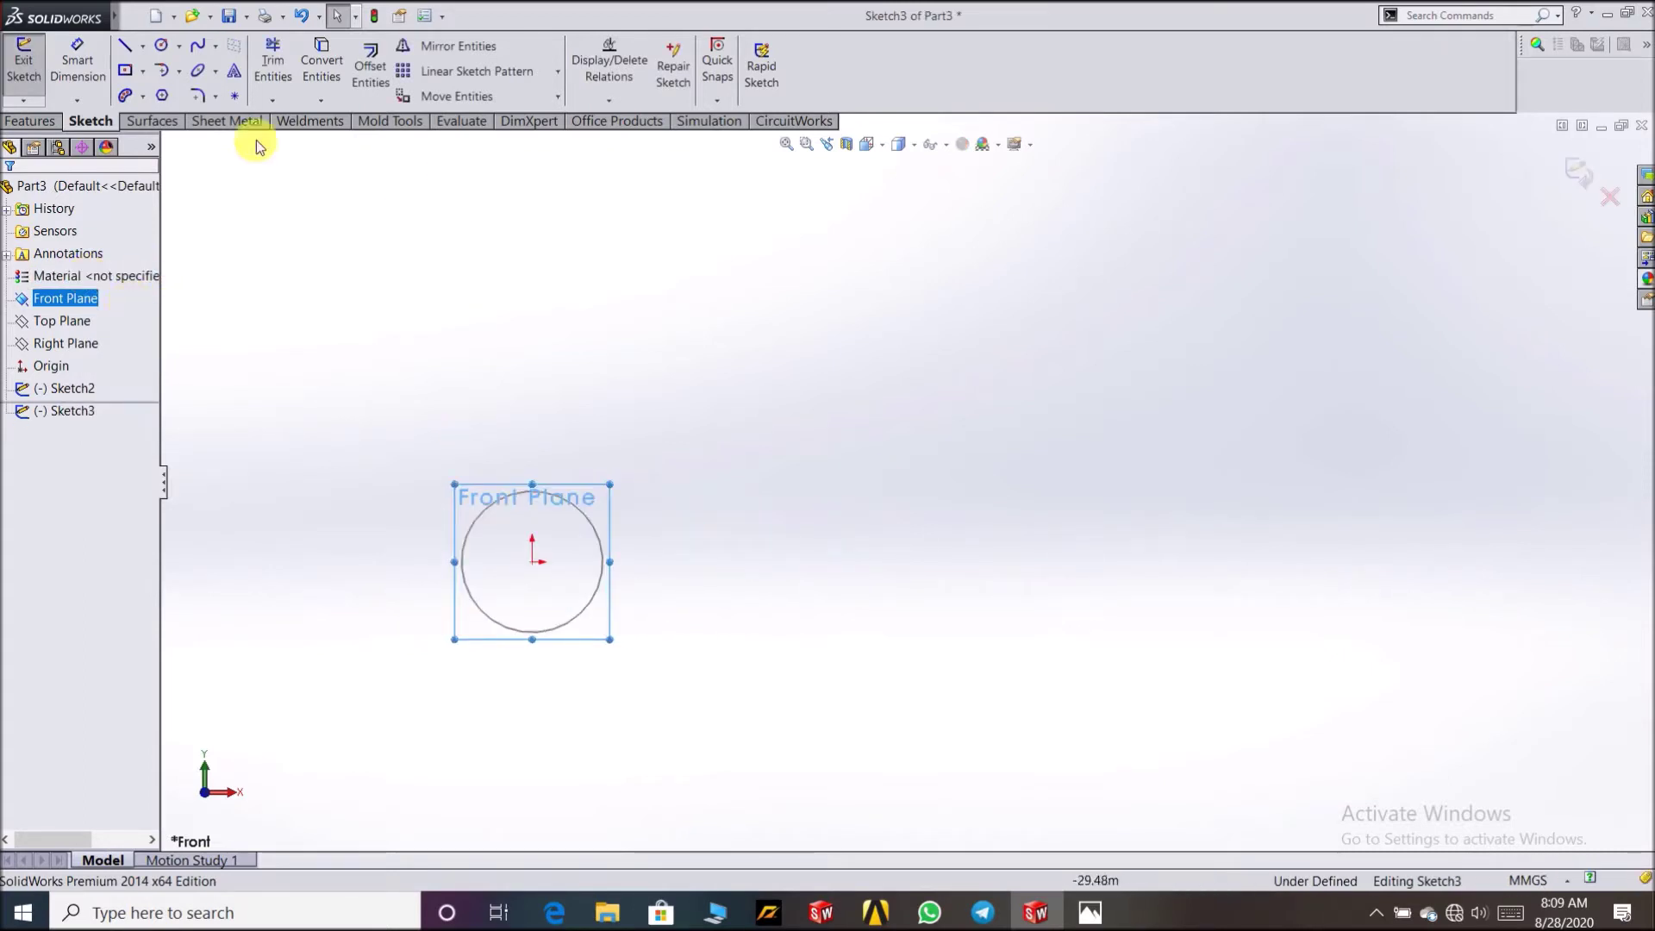
Step: Sketch a vertical line about 68 mm long beside the circle, starting level with the circle's lowest point
click(125, 45)
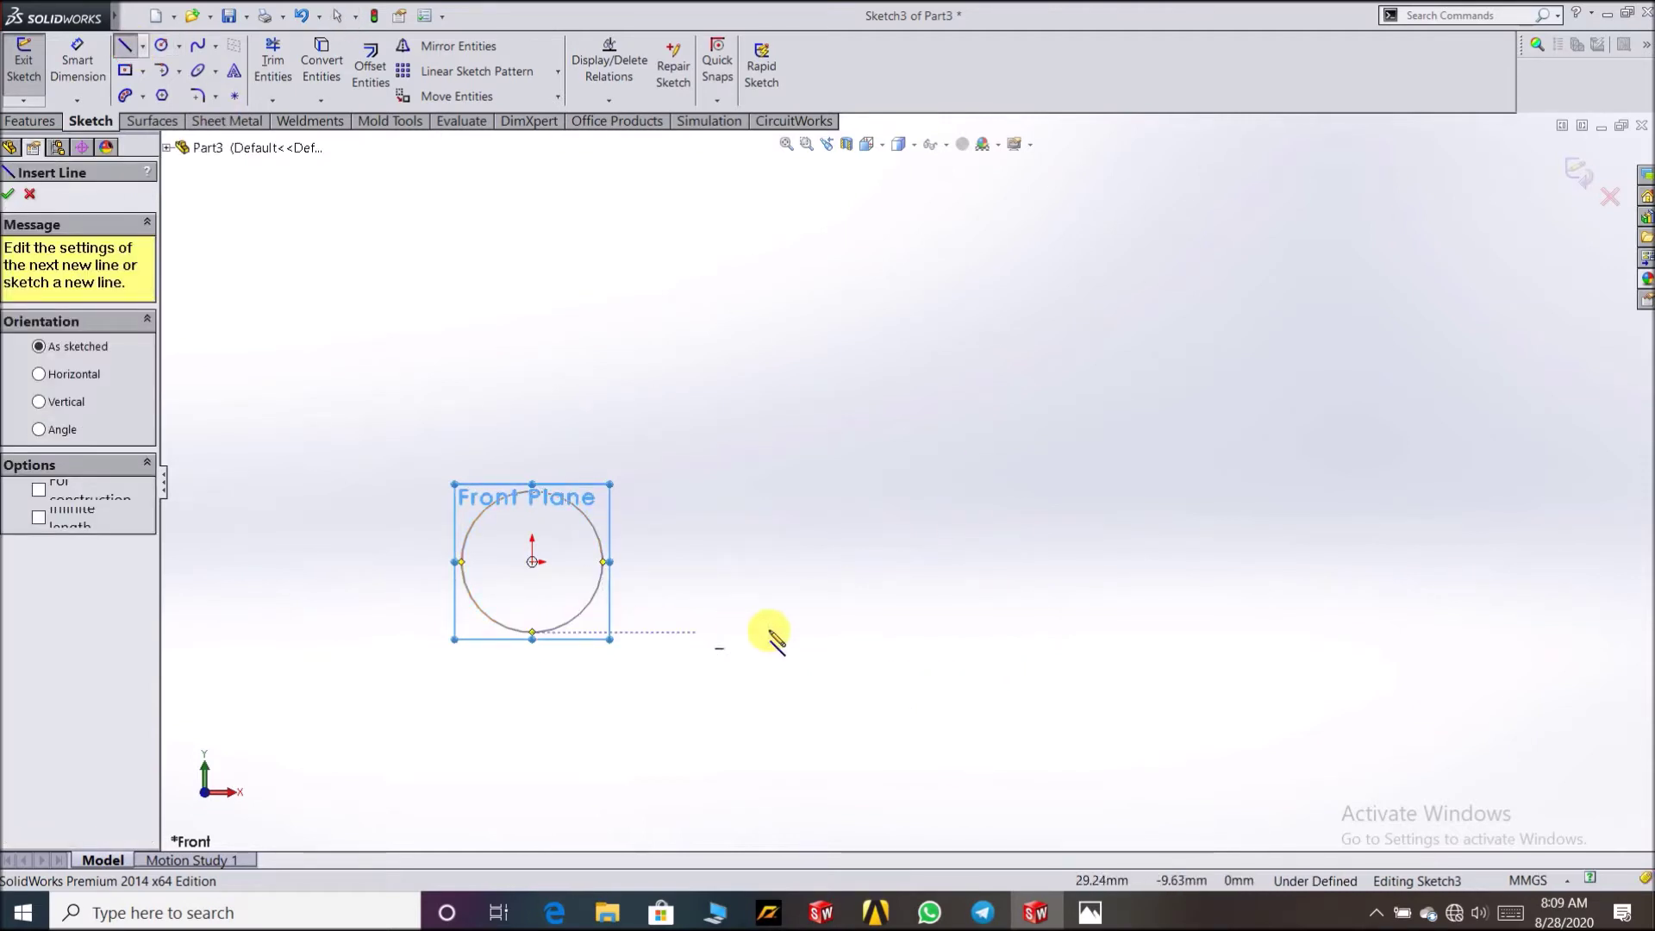
click(1013, 634)
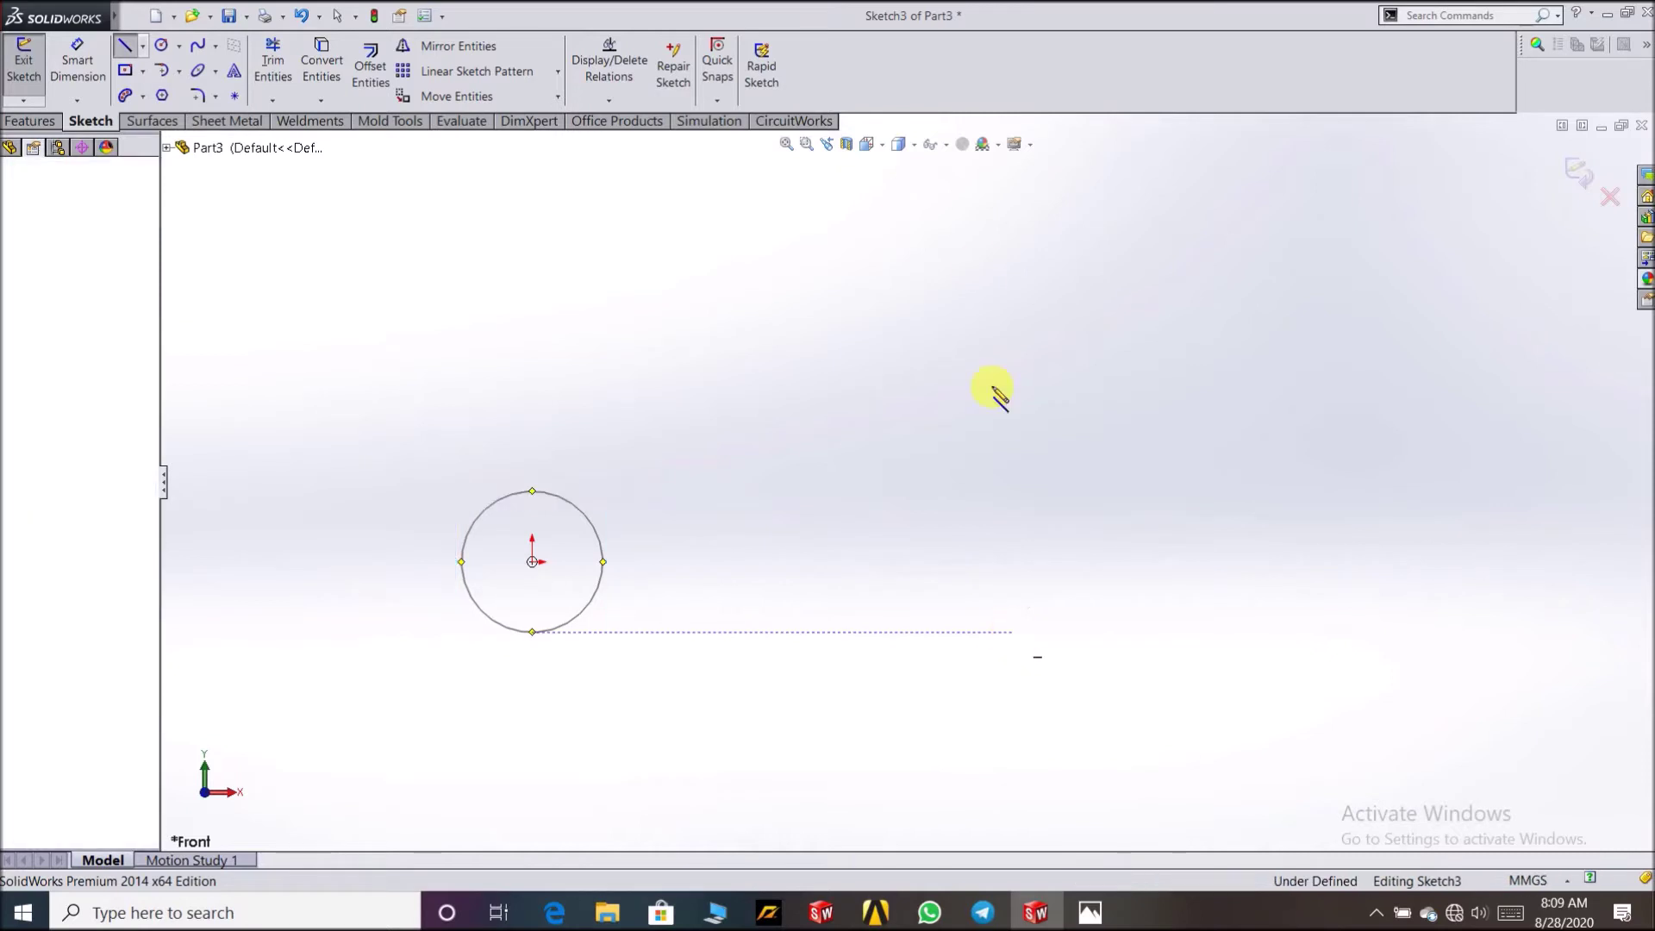
click(1014, 152)
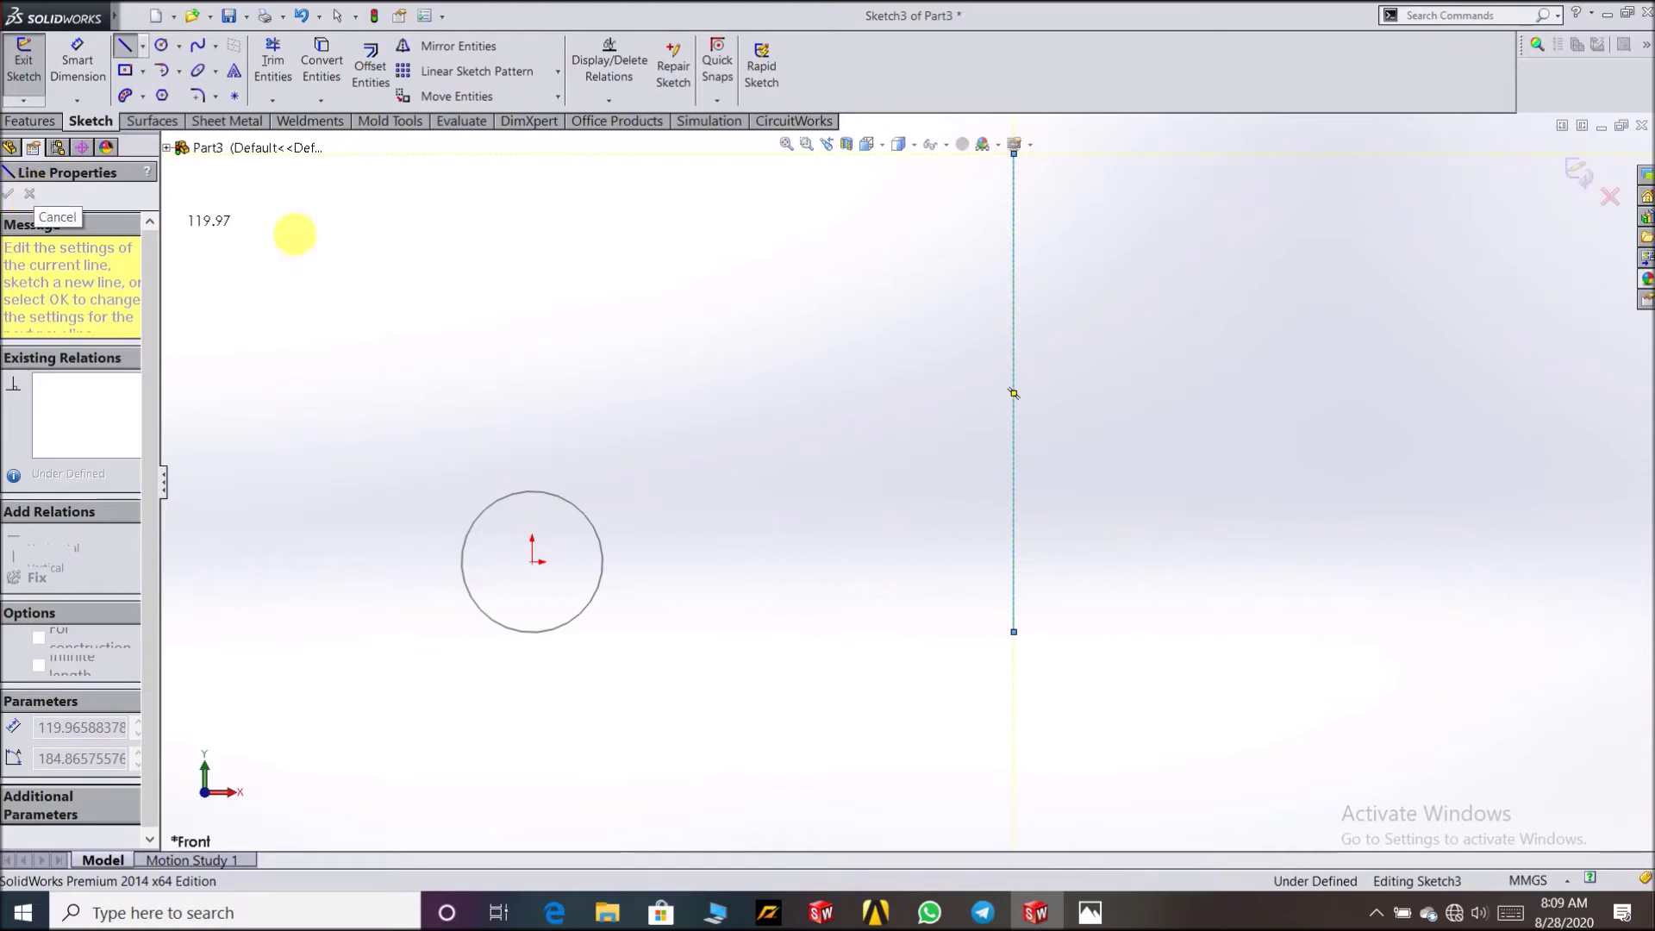
key(Escape)
key(Escape)
scroll(1149, 484, down, 4)
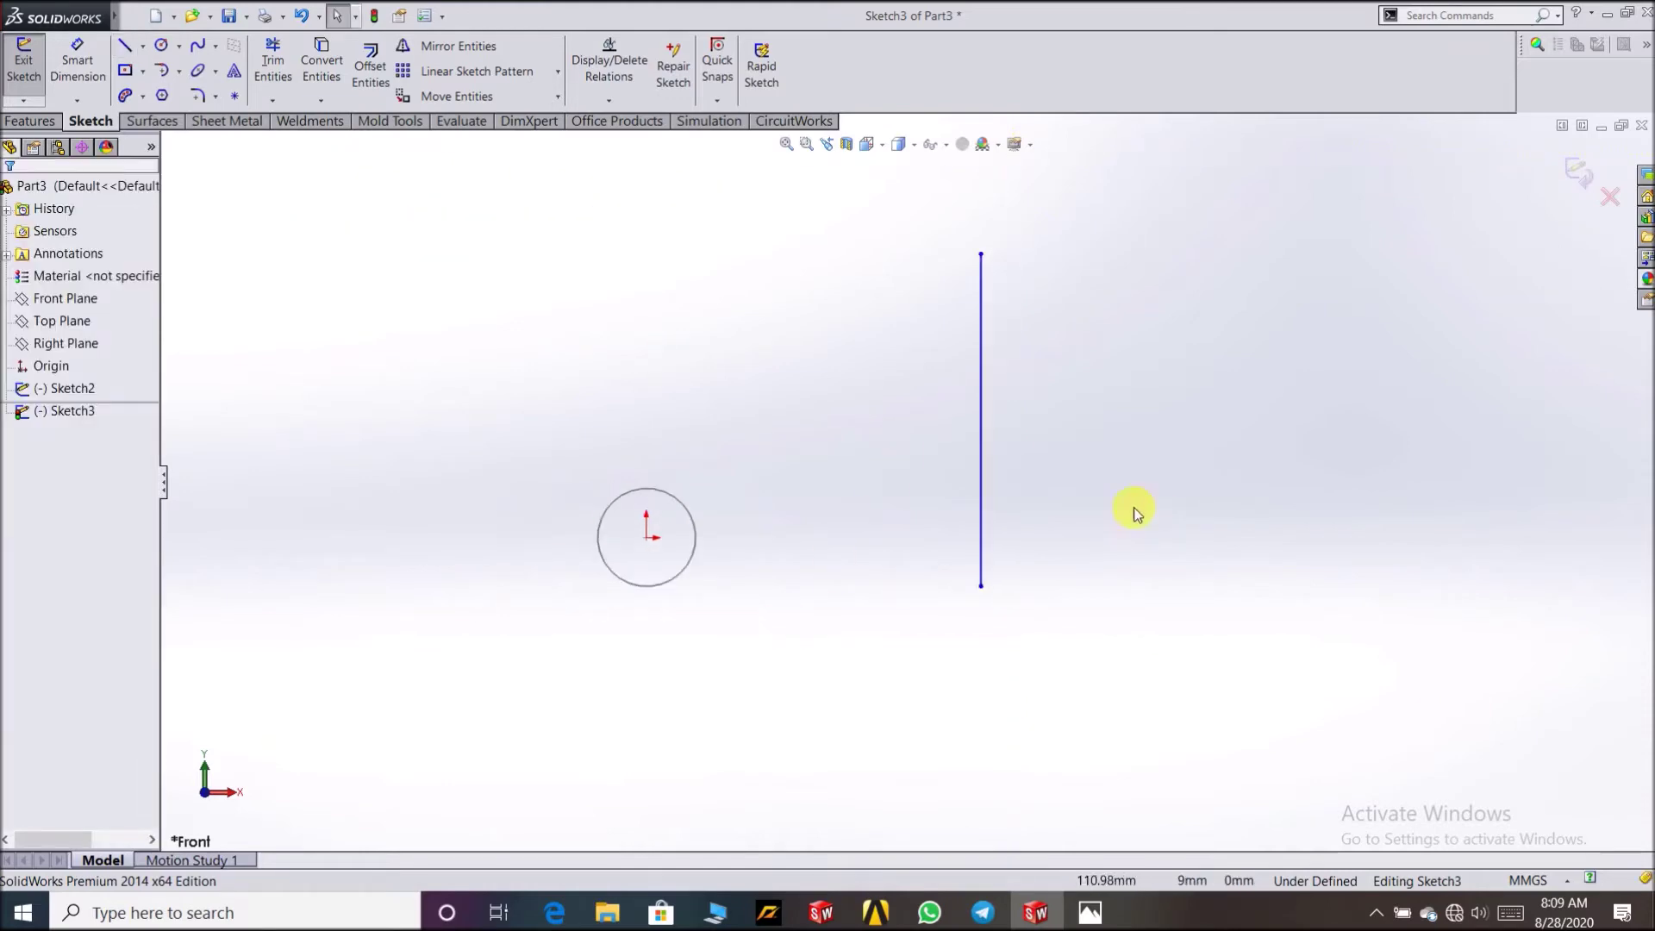
scroll(1105, 317, up, 1)
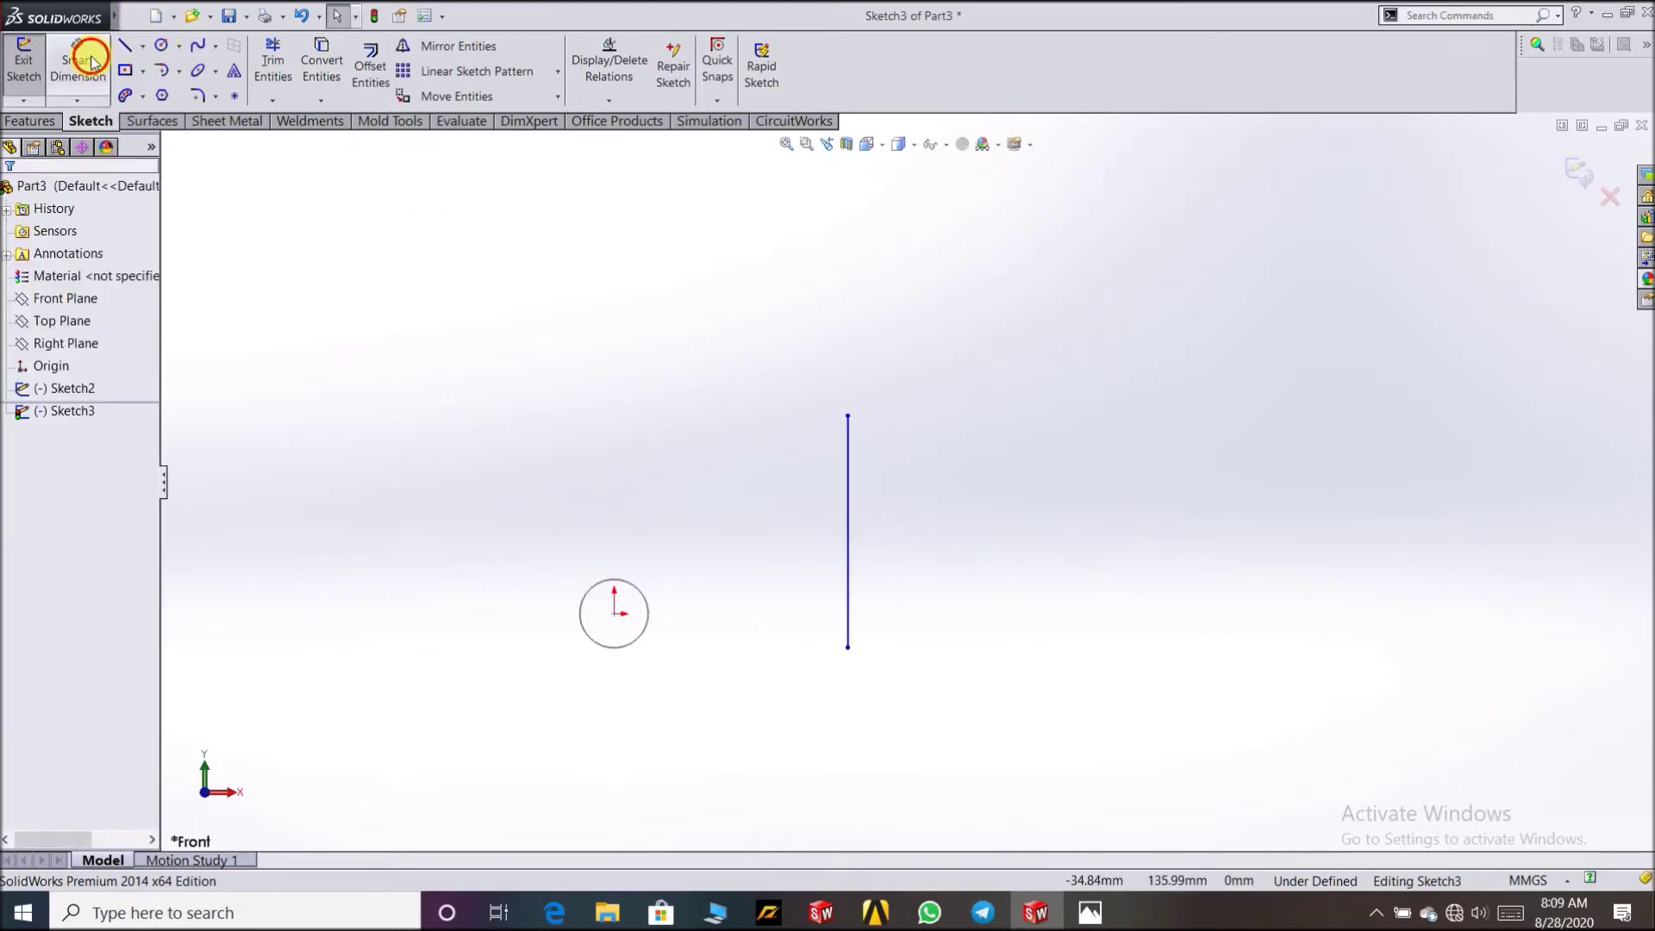
Step: Dimension the vertical line's length to 150 mm
click(75, 77)
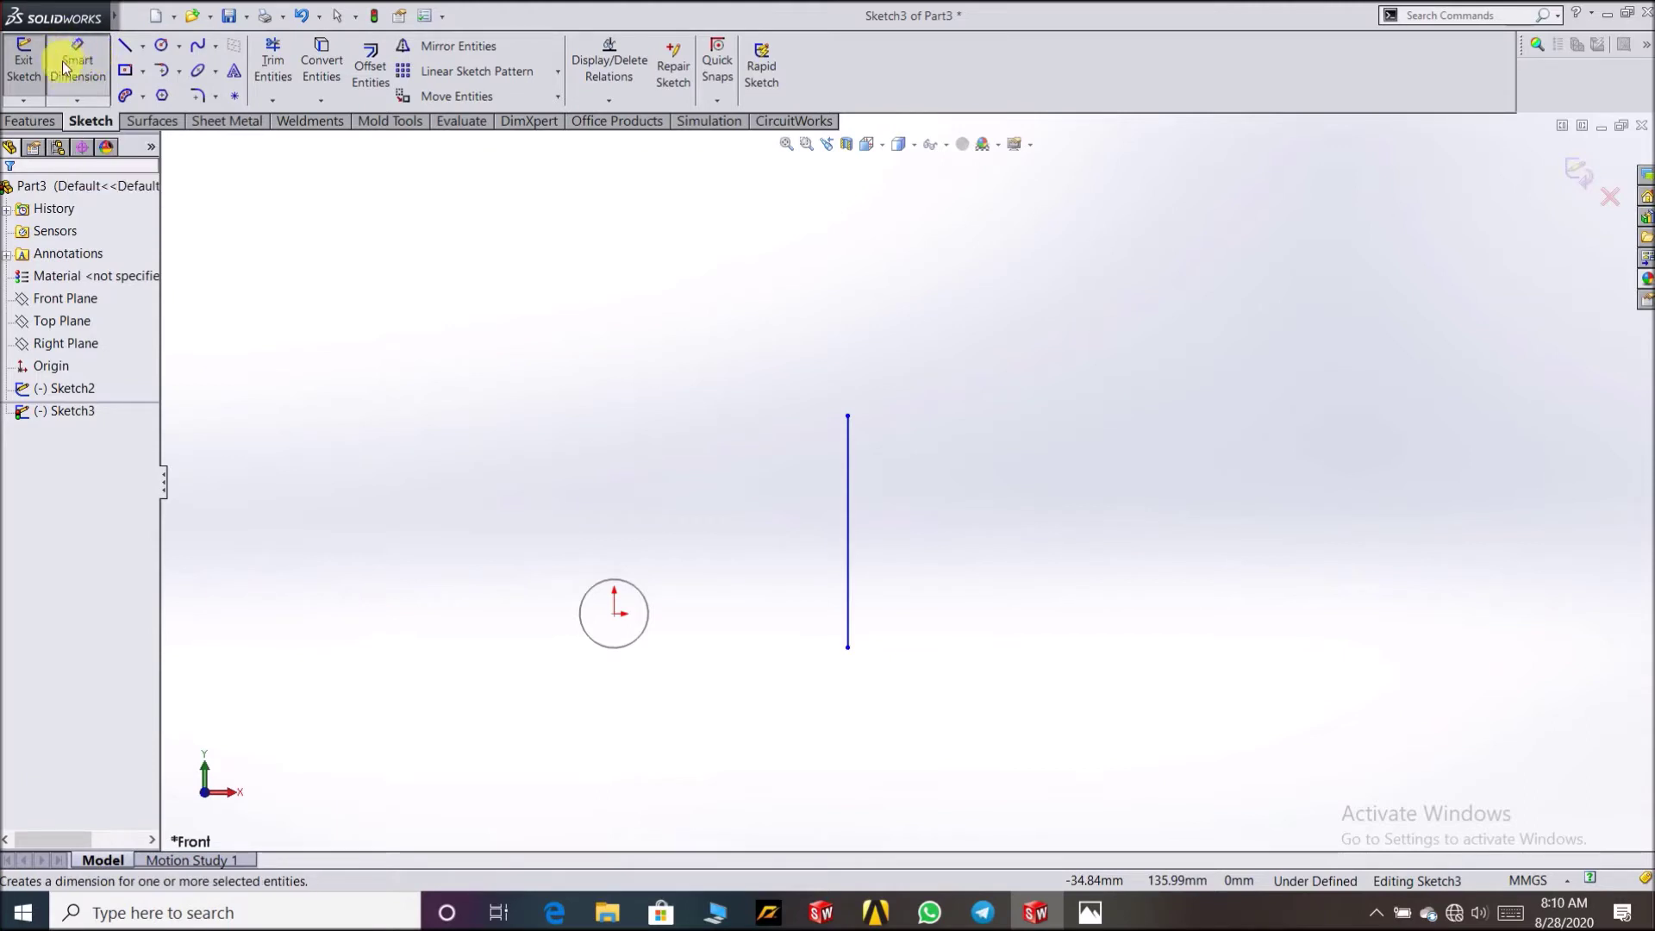
click(849, 606)
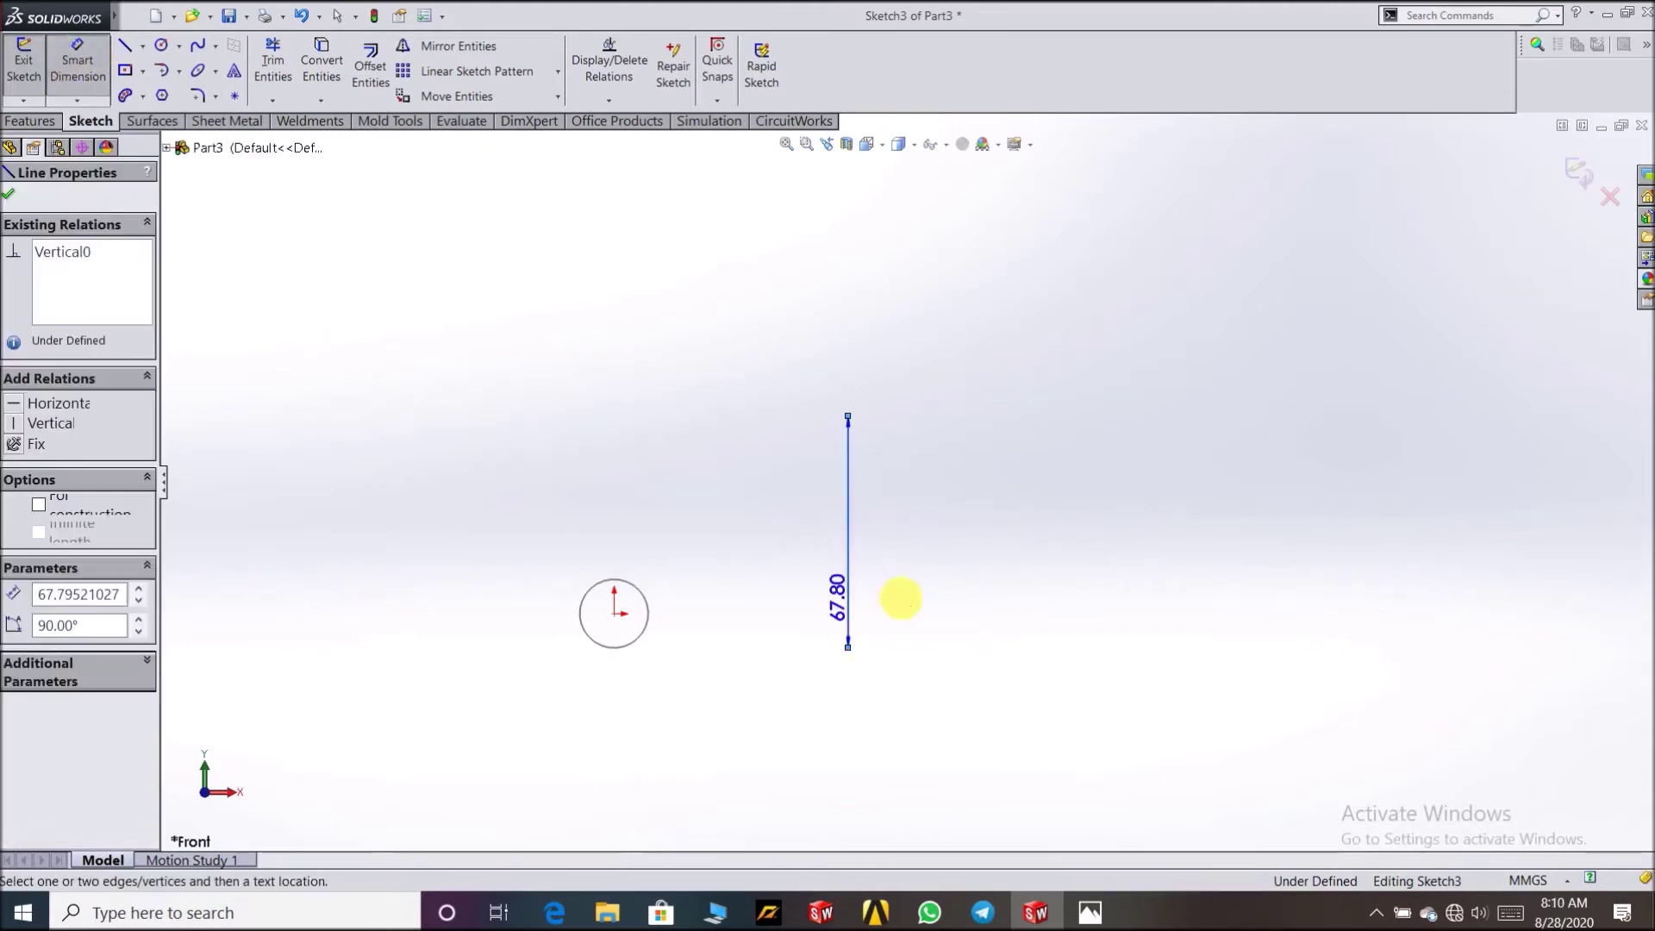
click(919, 592)
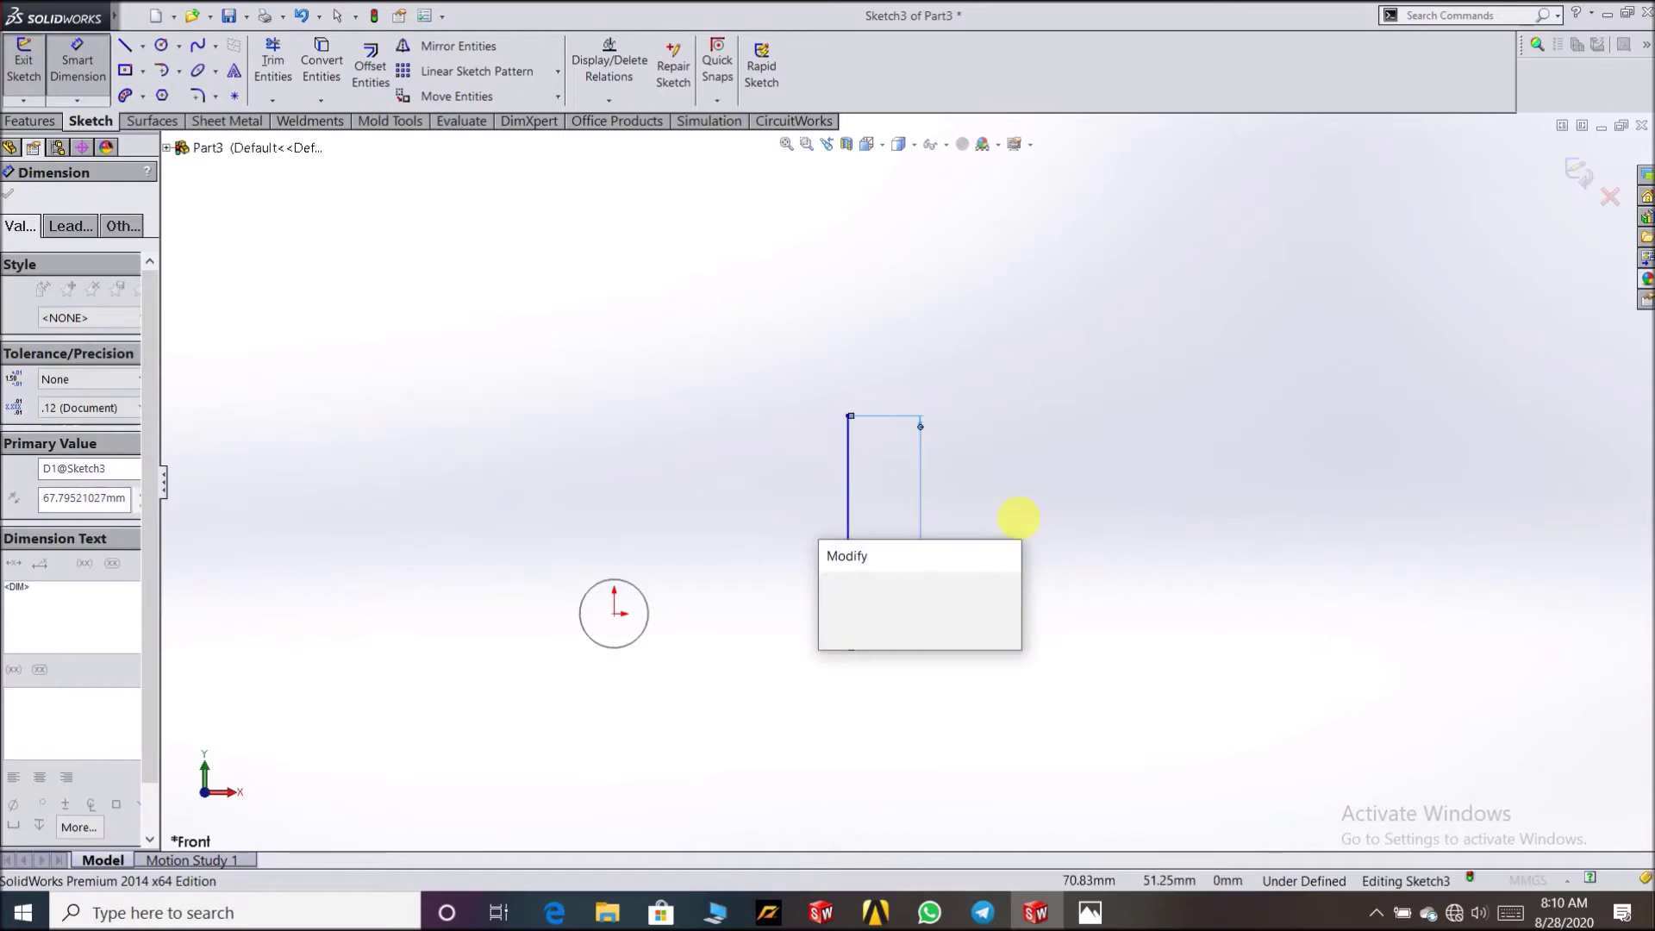
text(150)
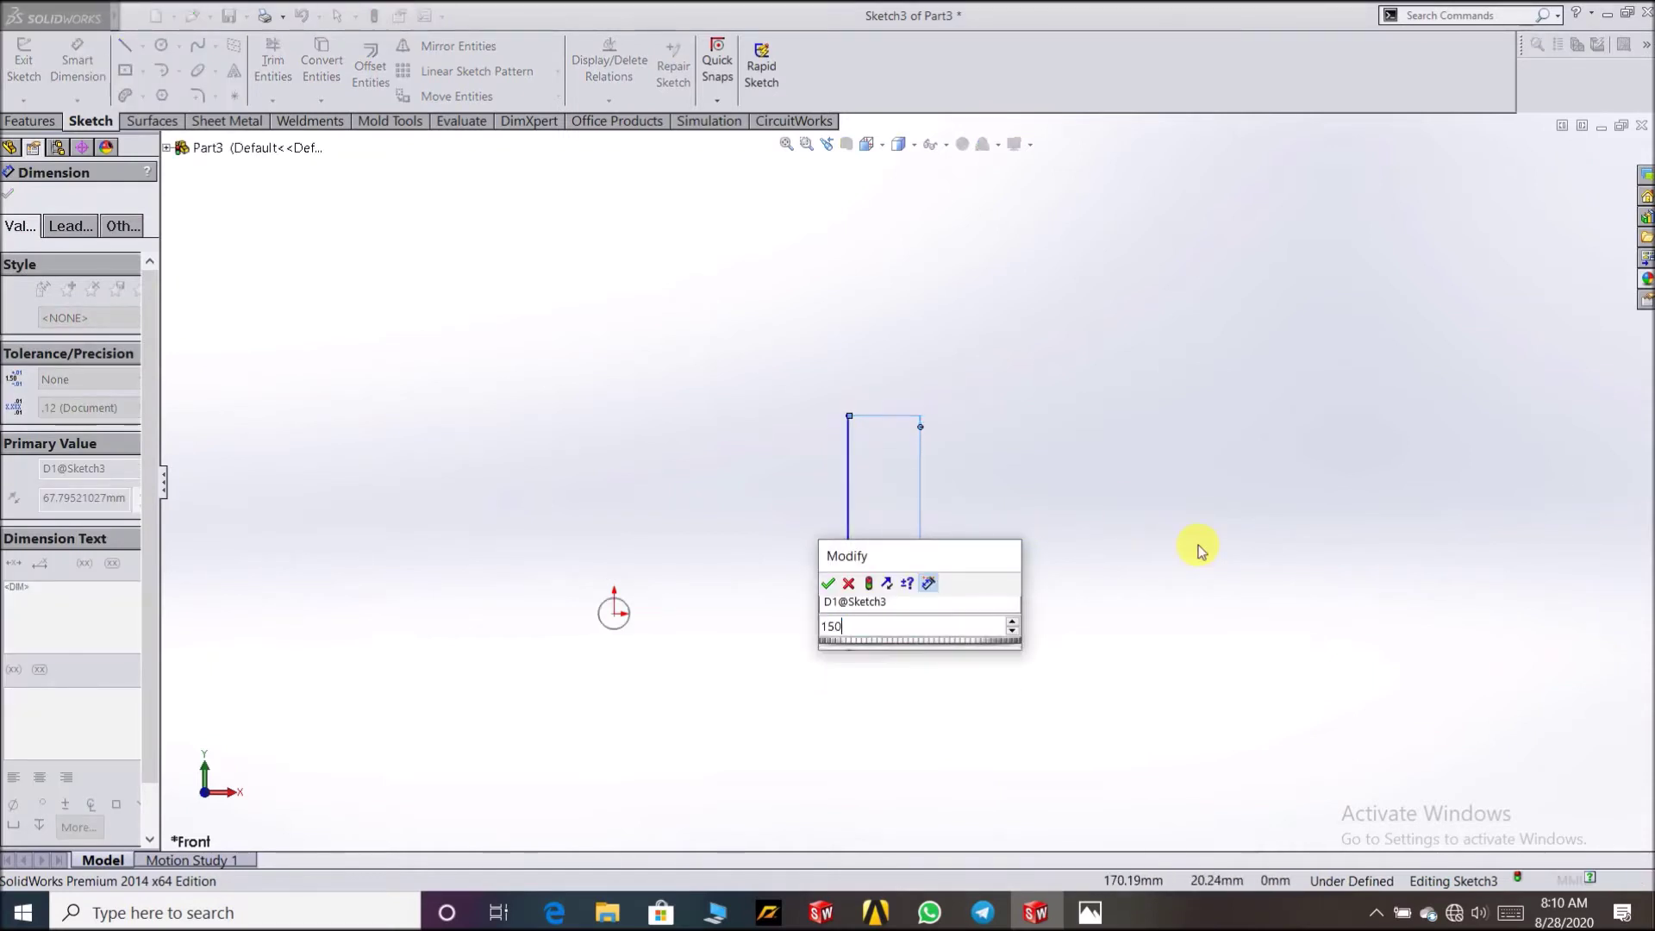
key(Return)
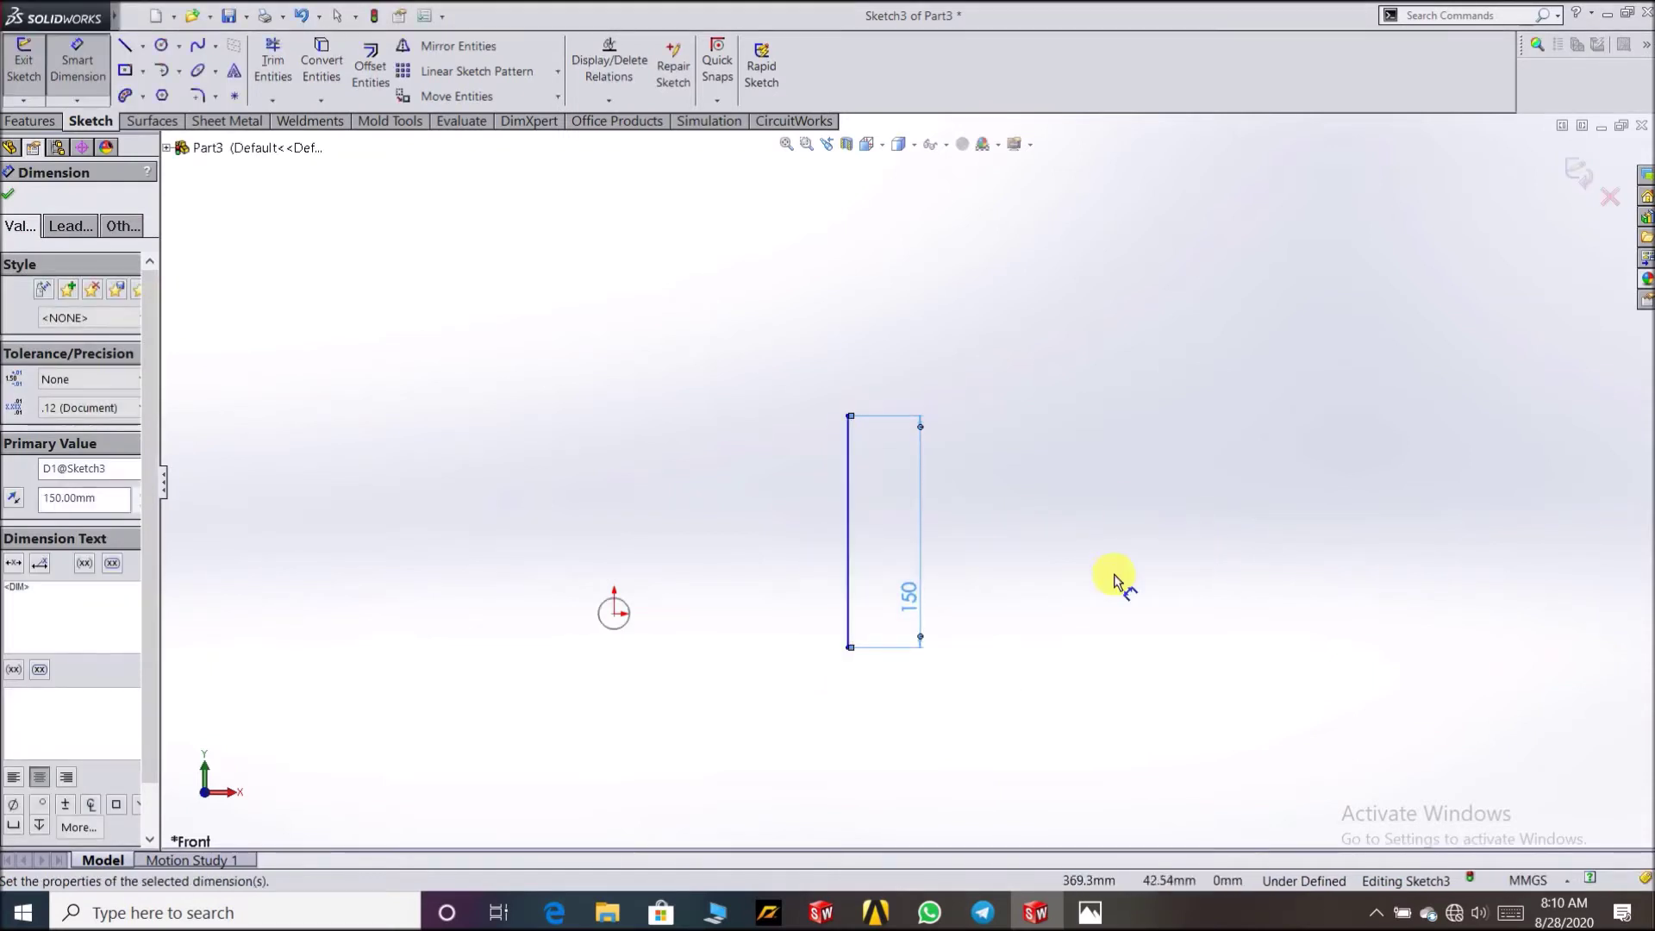
scroll(642, 642, down, 2)
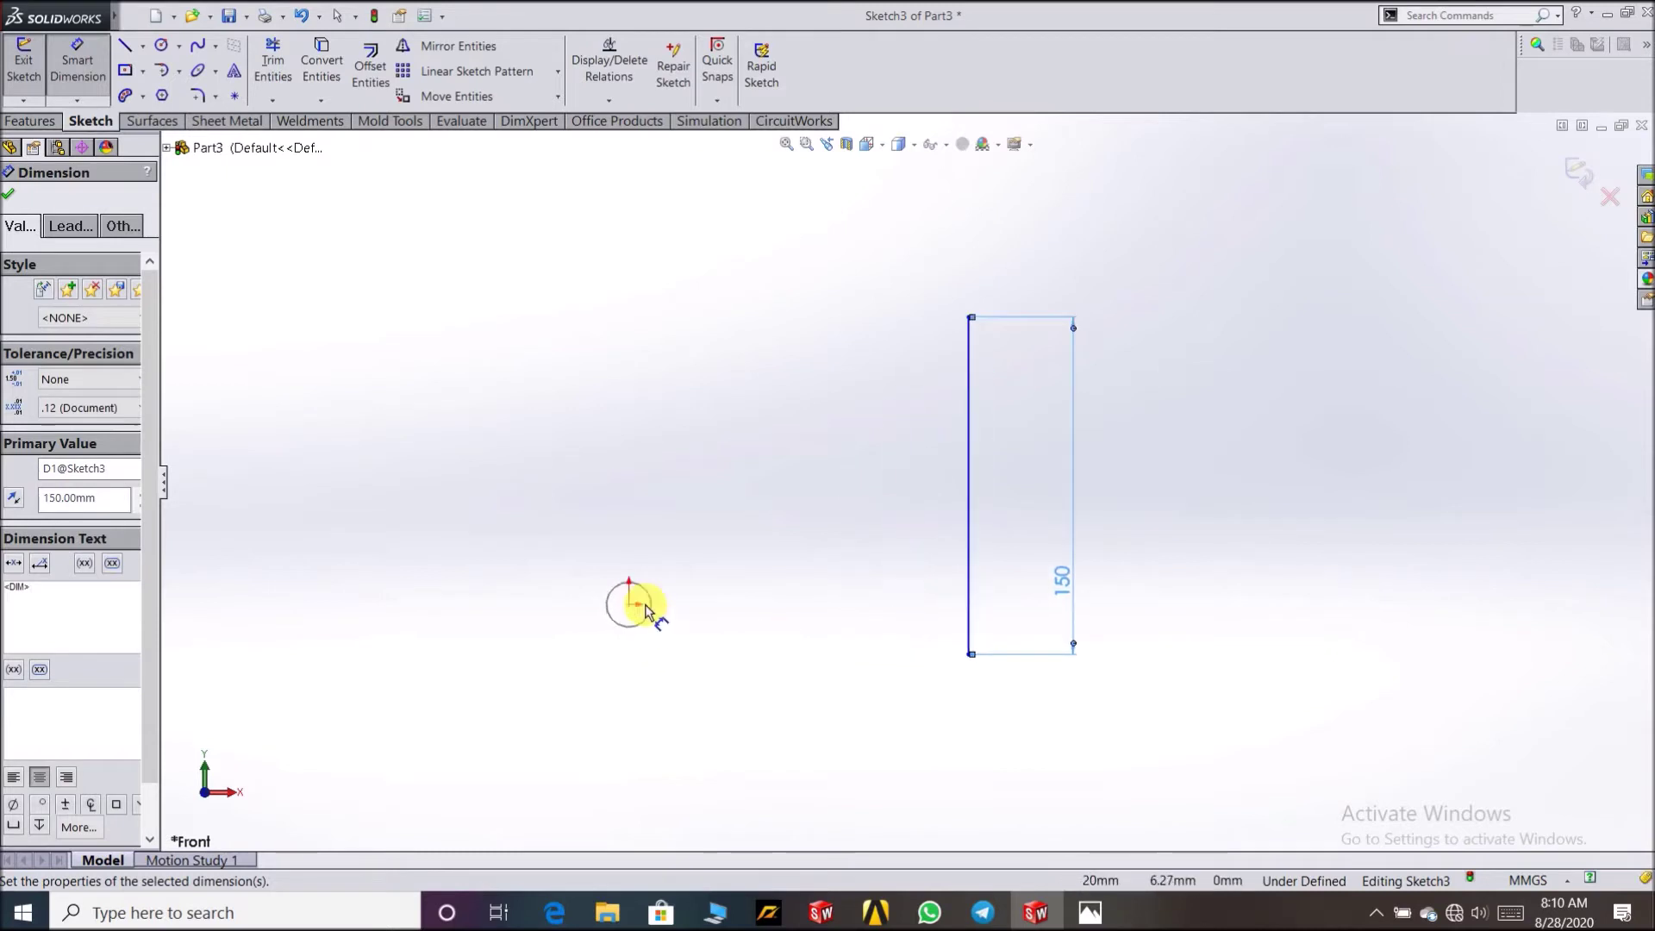
scroll(972, 654, down, 1)
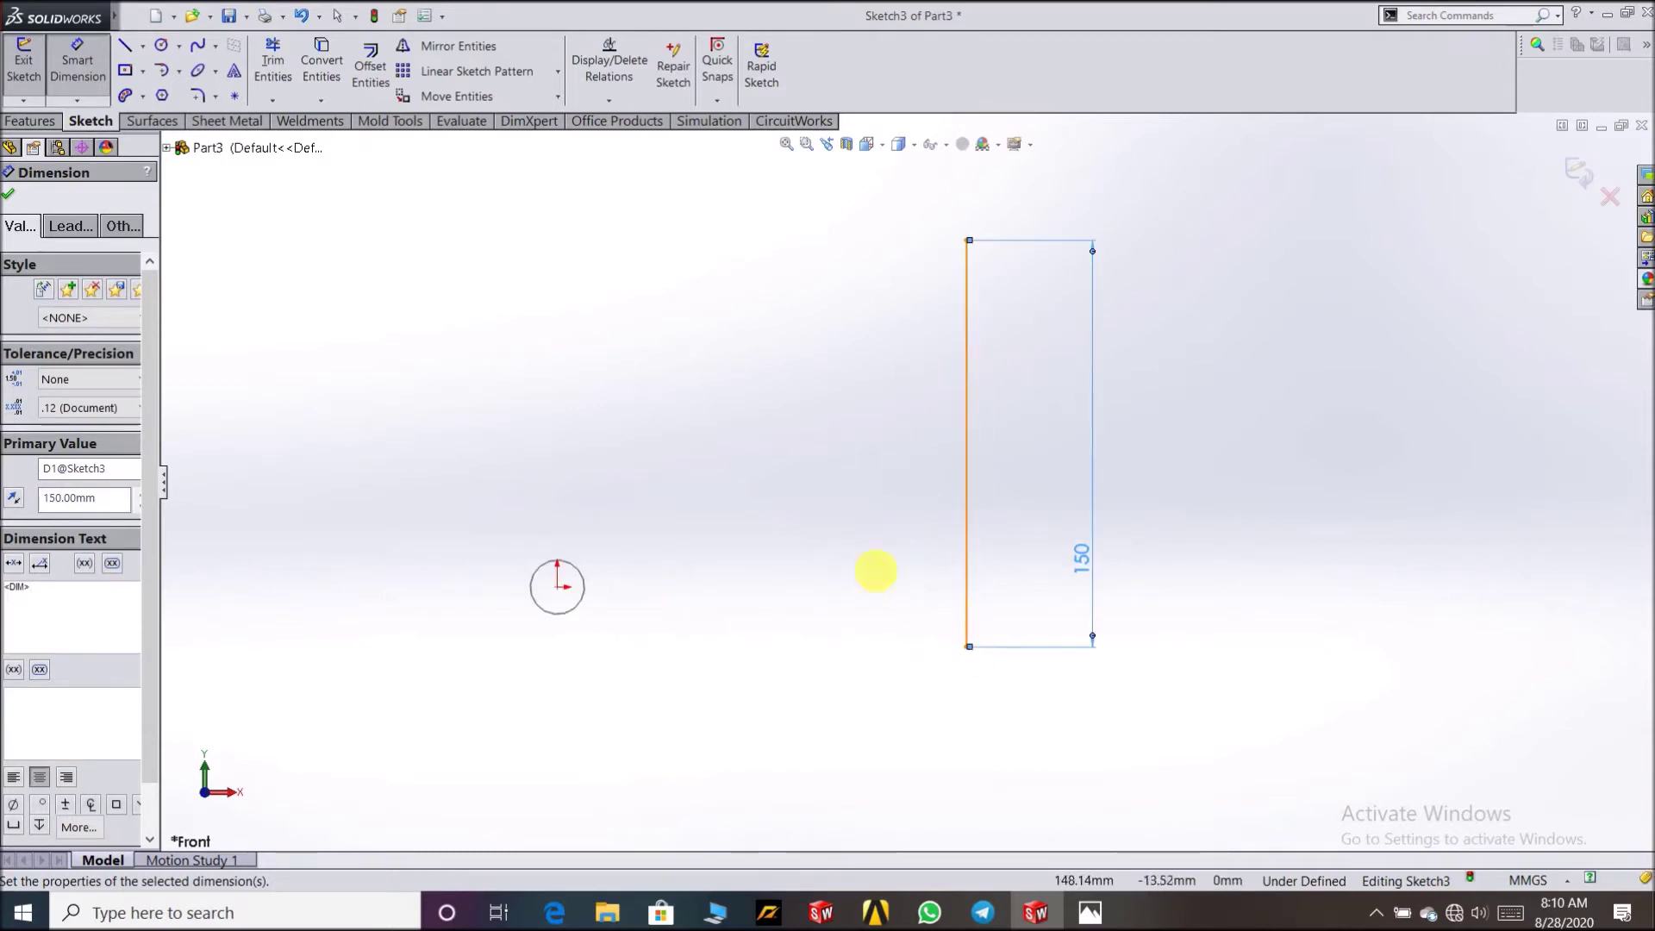
click(8, 193)
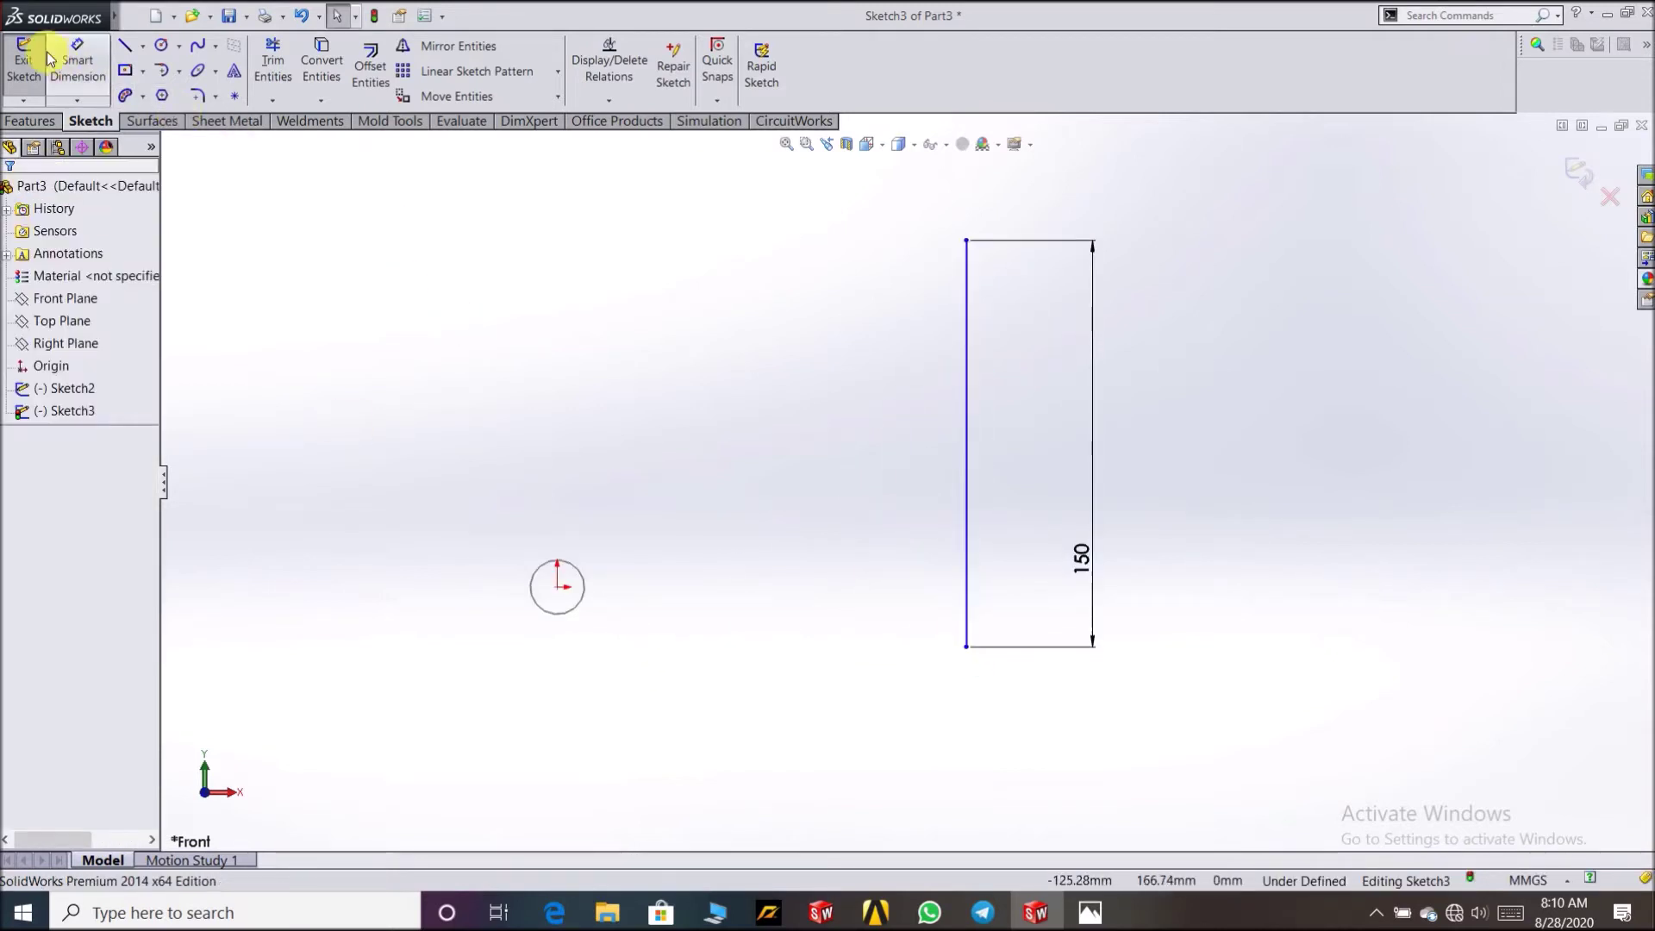
Step: Try to dimension the distance between the vertical line's lower endpoint and the circle
click(76, 53)
click(968, 647)
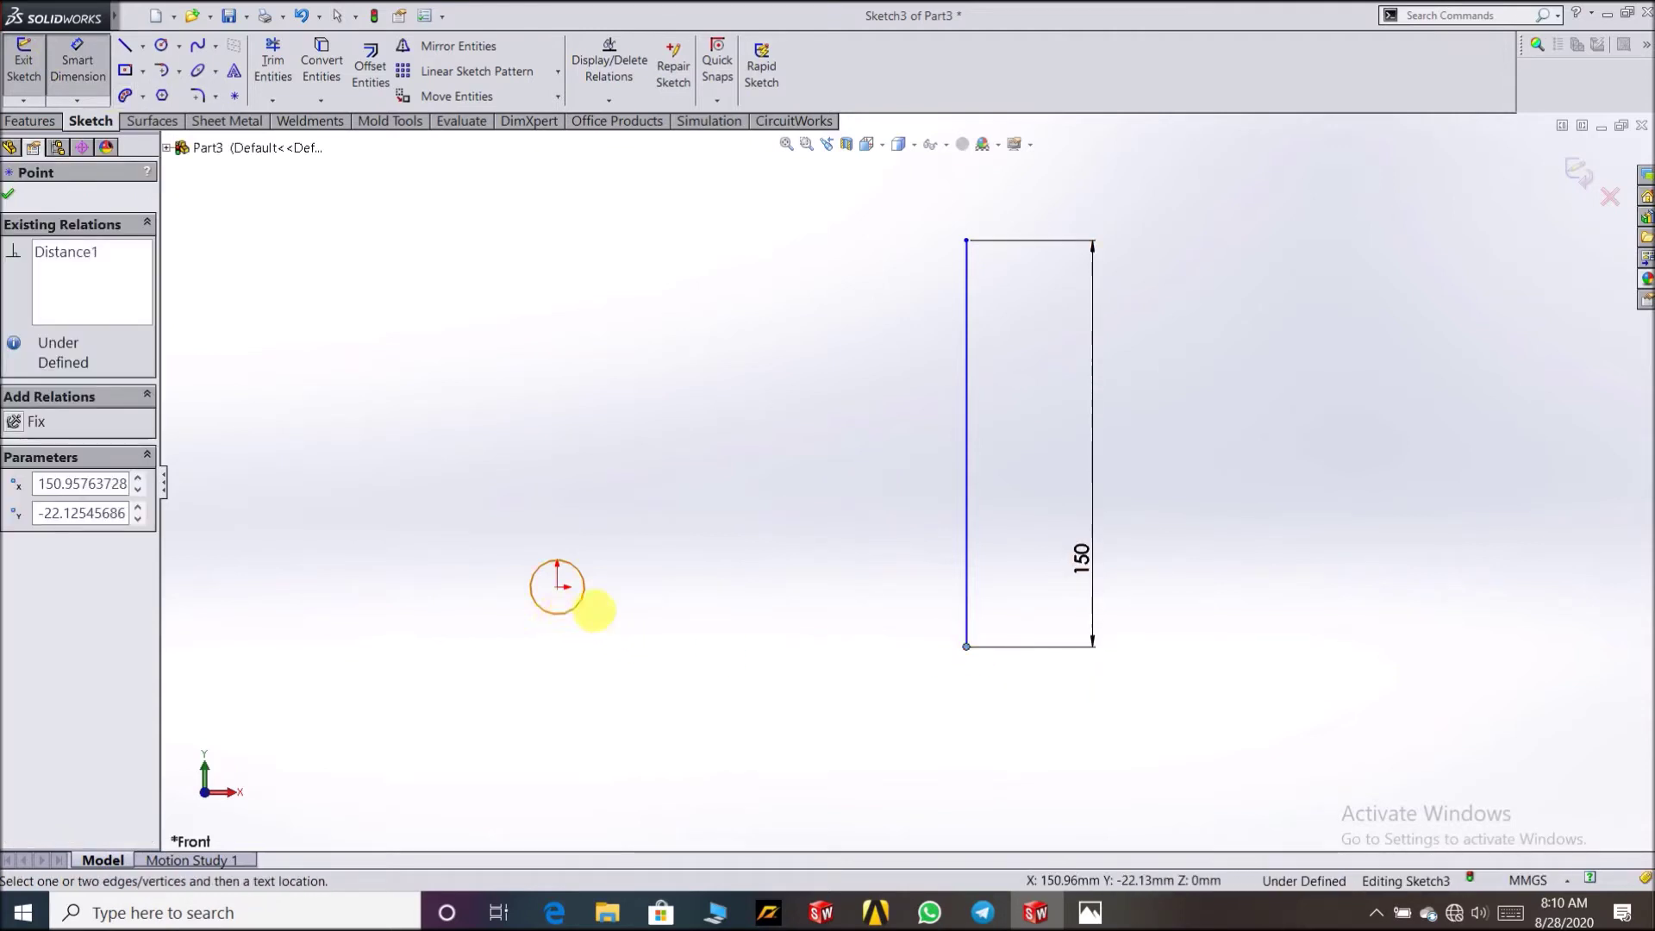
click(656, 638)
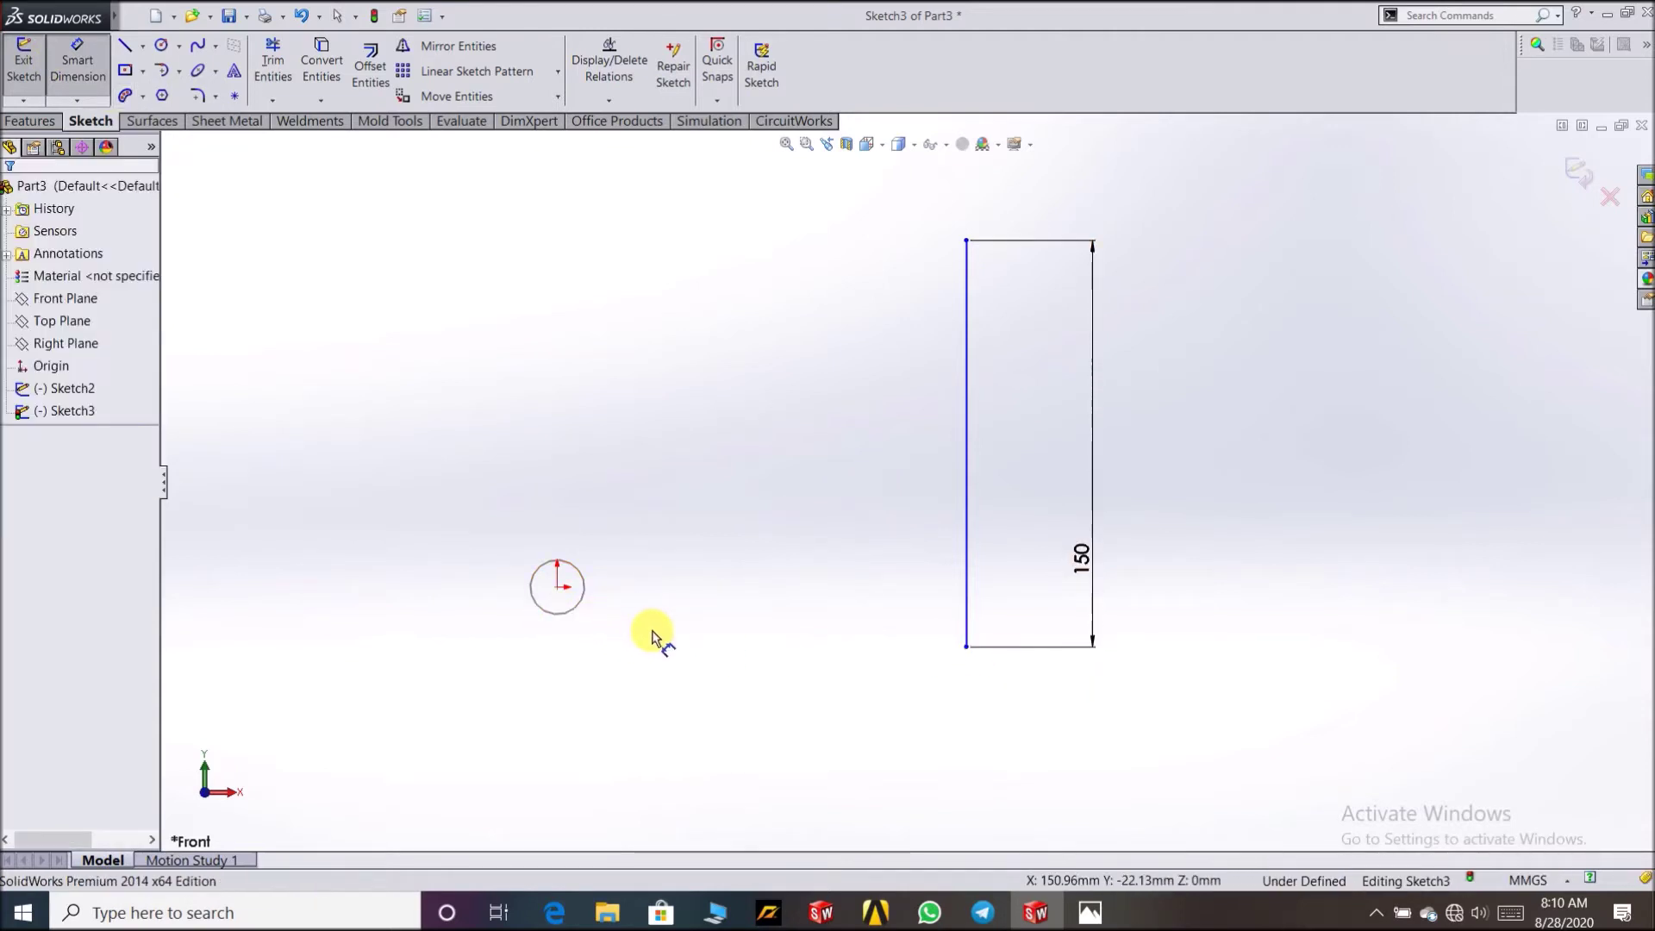
click(967, 648)
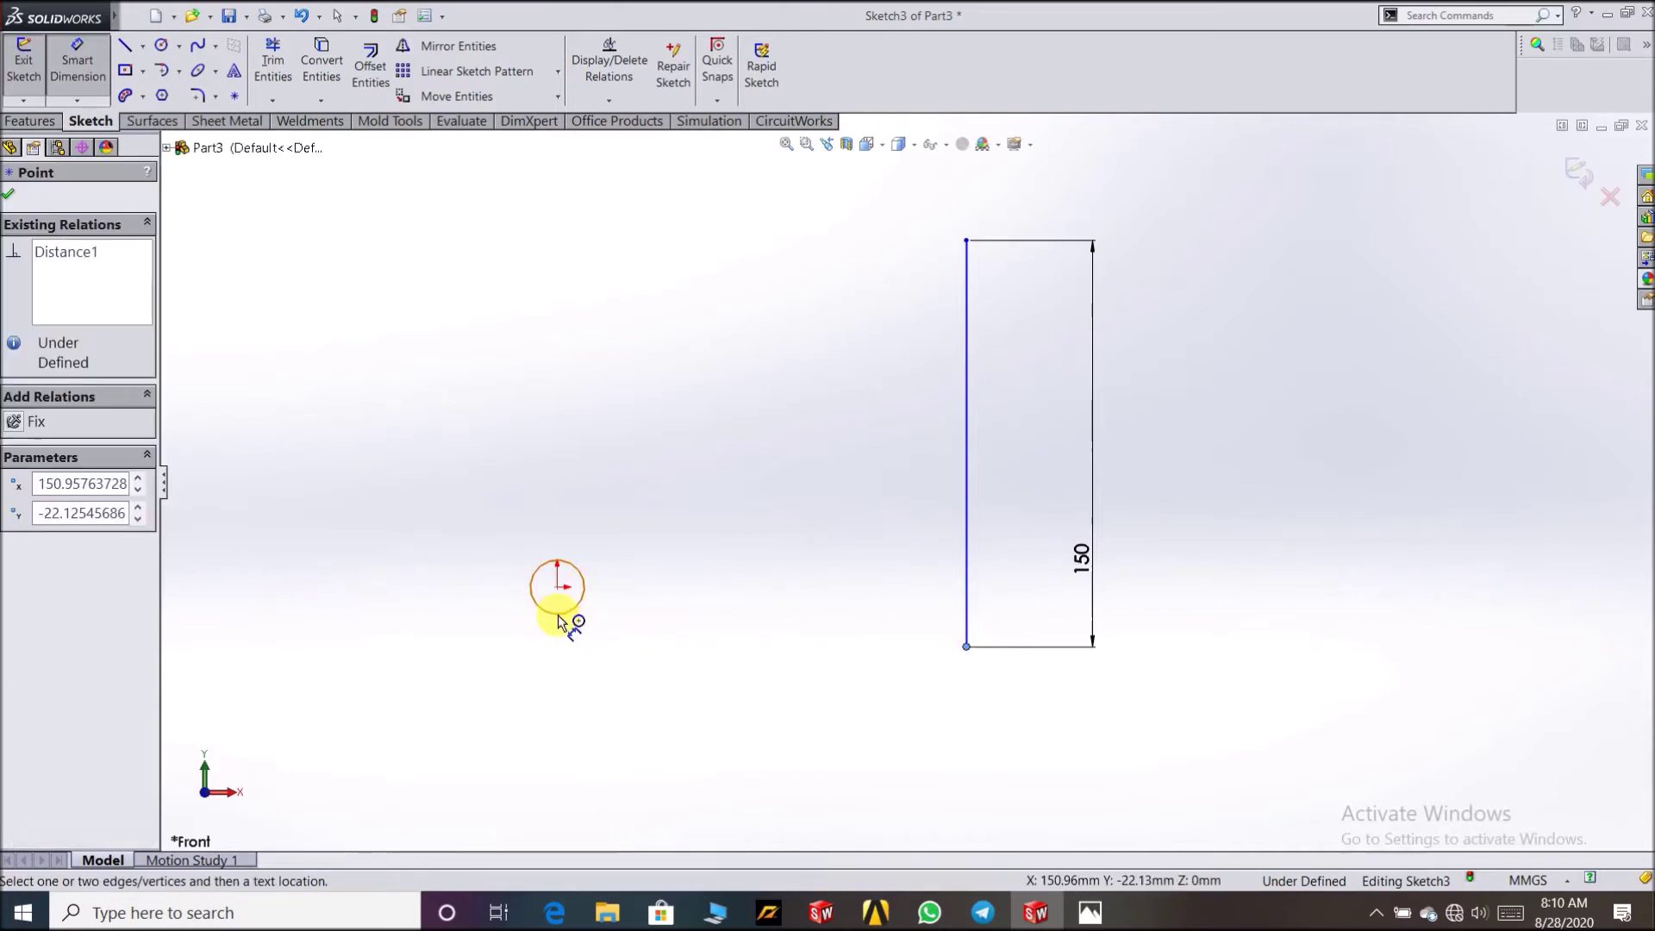
click(734, 536)
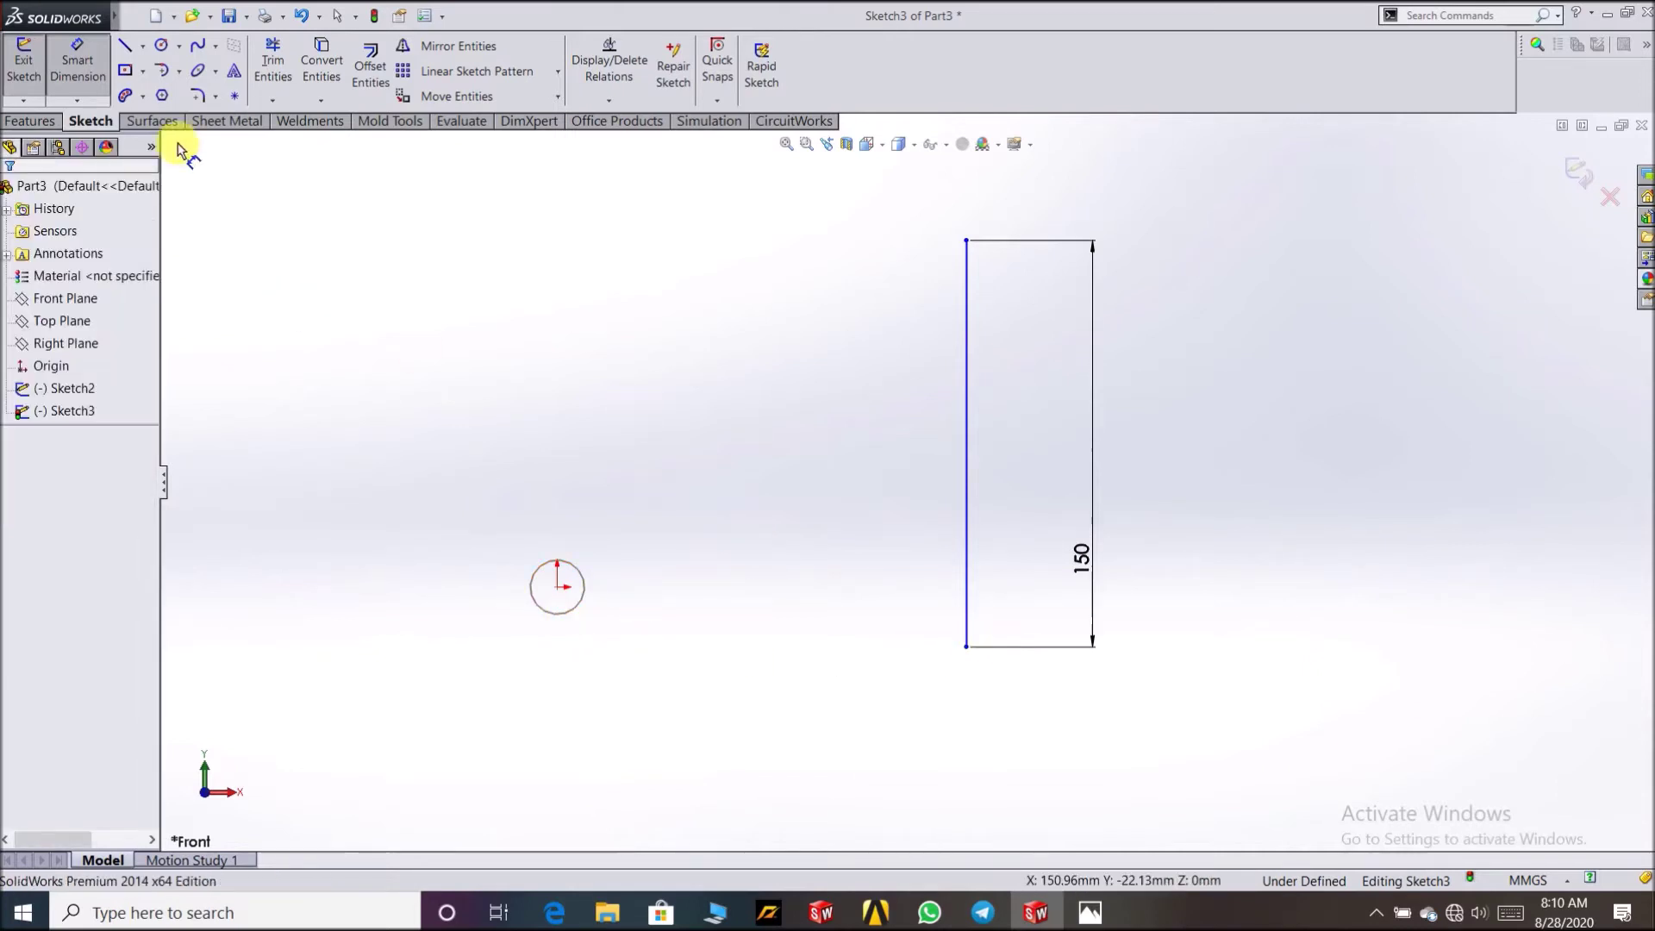
Step: Draw a horizontal centerline from the circle's lowest point across the vertical line and trim the part of the line below it
click(142, 45)
click(173, 99)
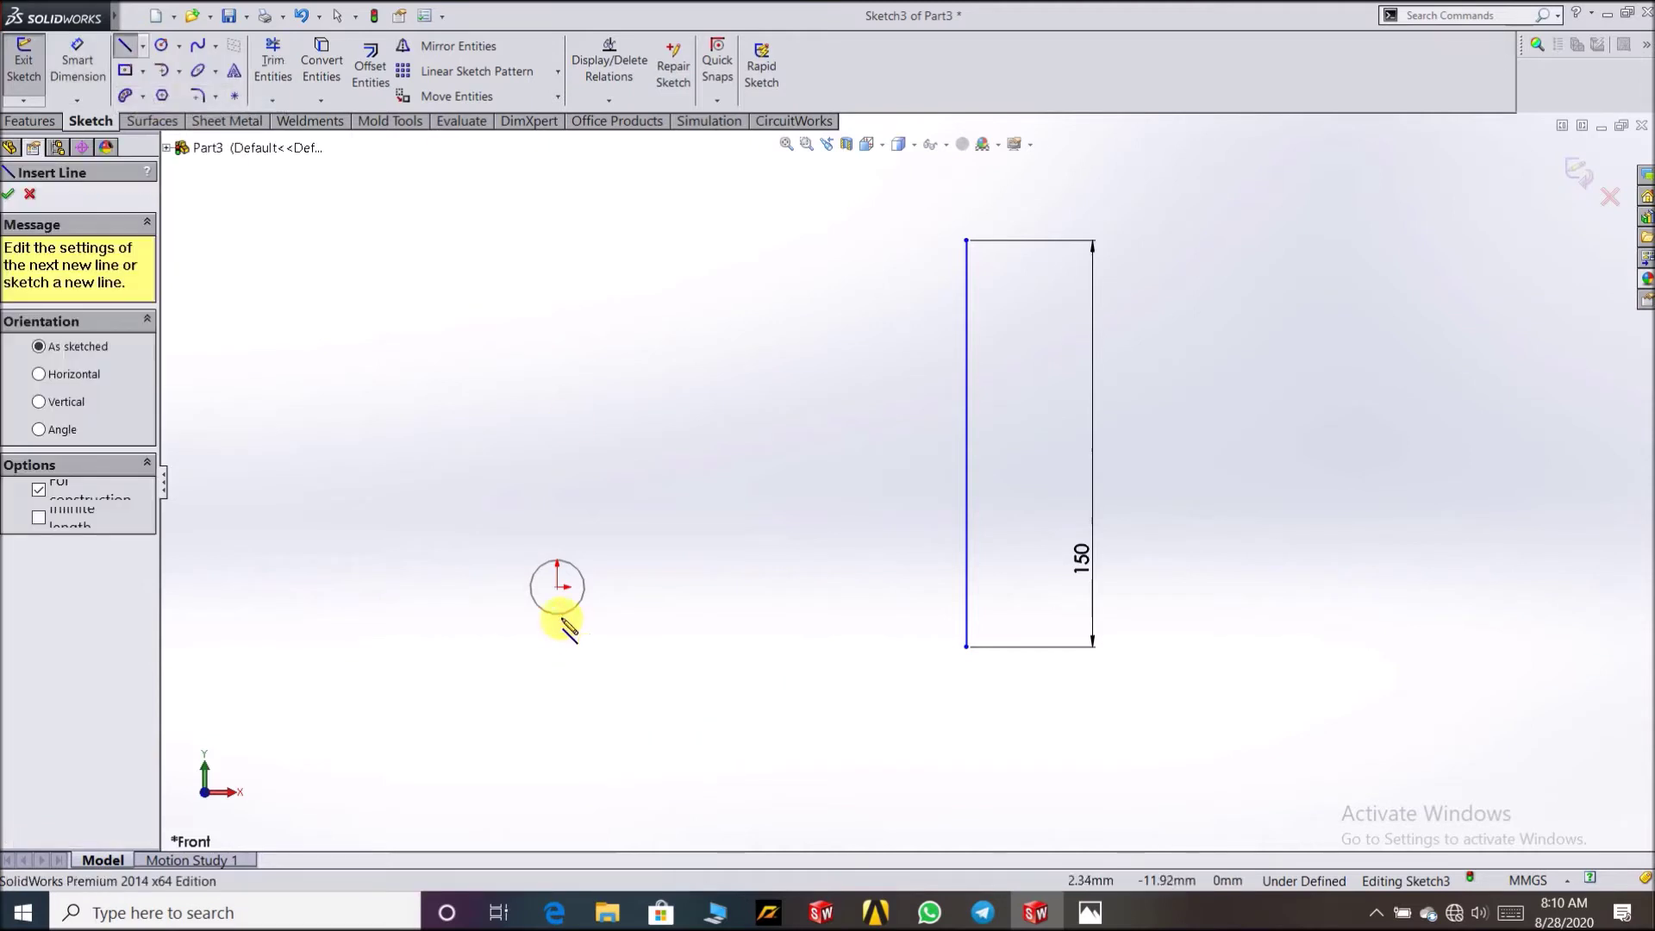
click(1205, 613)
right_click(1256, 474)
click(1324, 300)
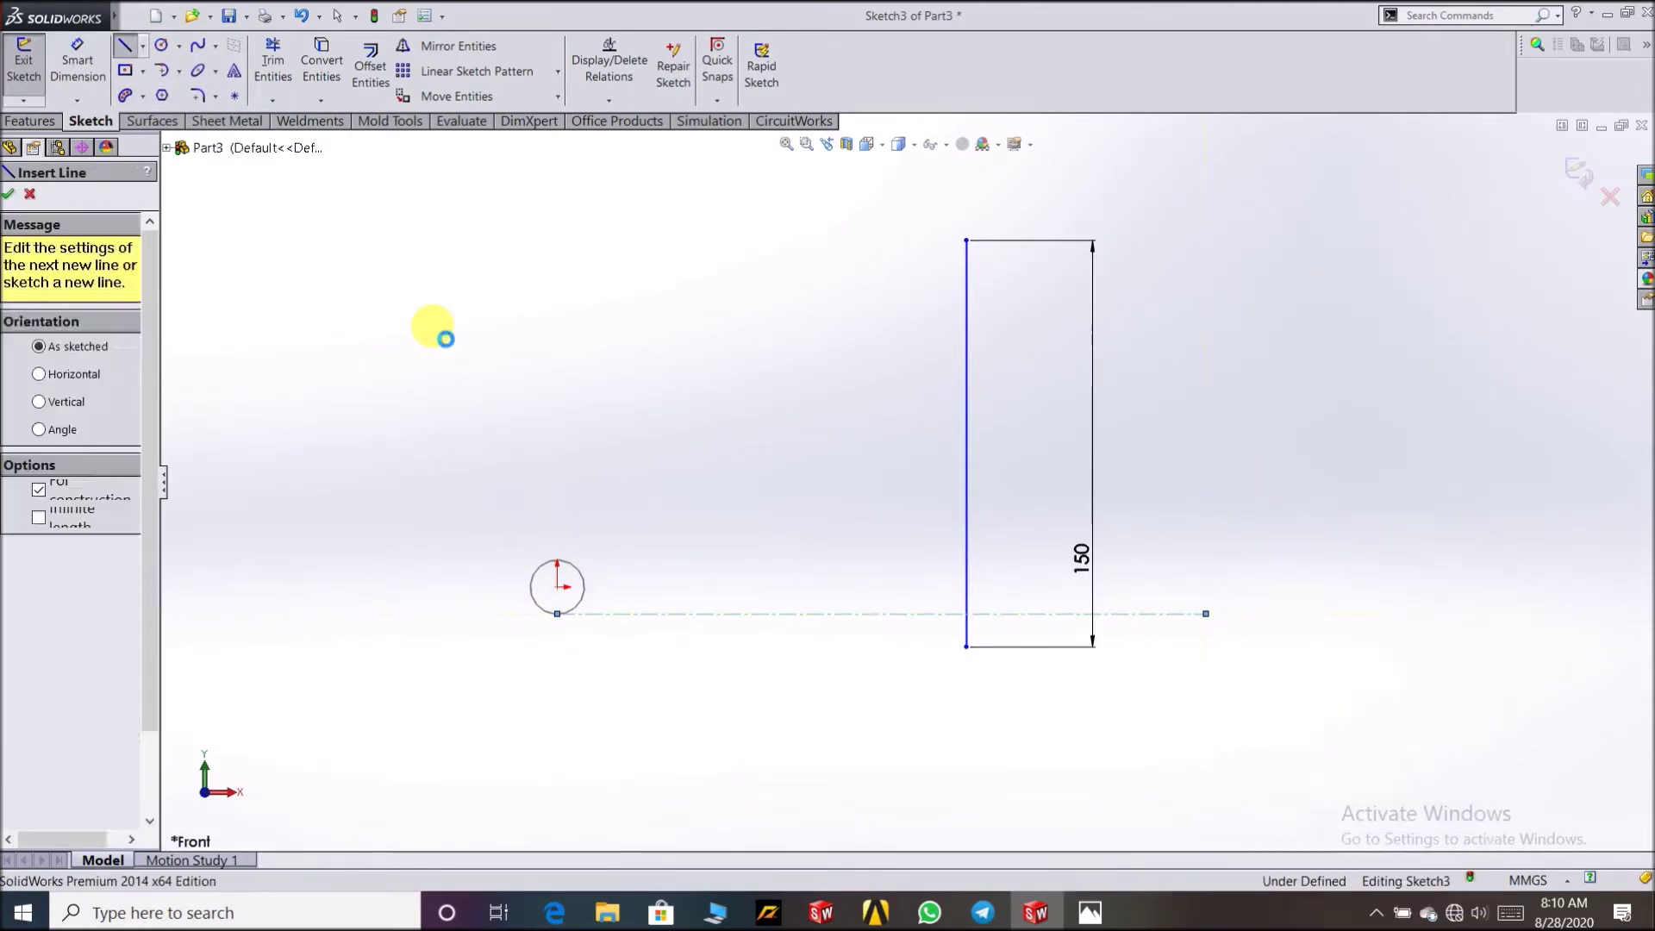
click(272, 65)
drag(949, 636, 995, 628)
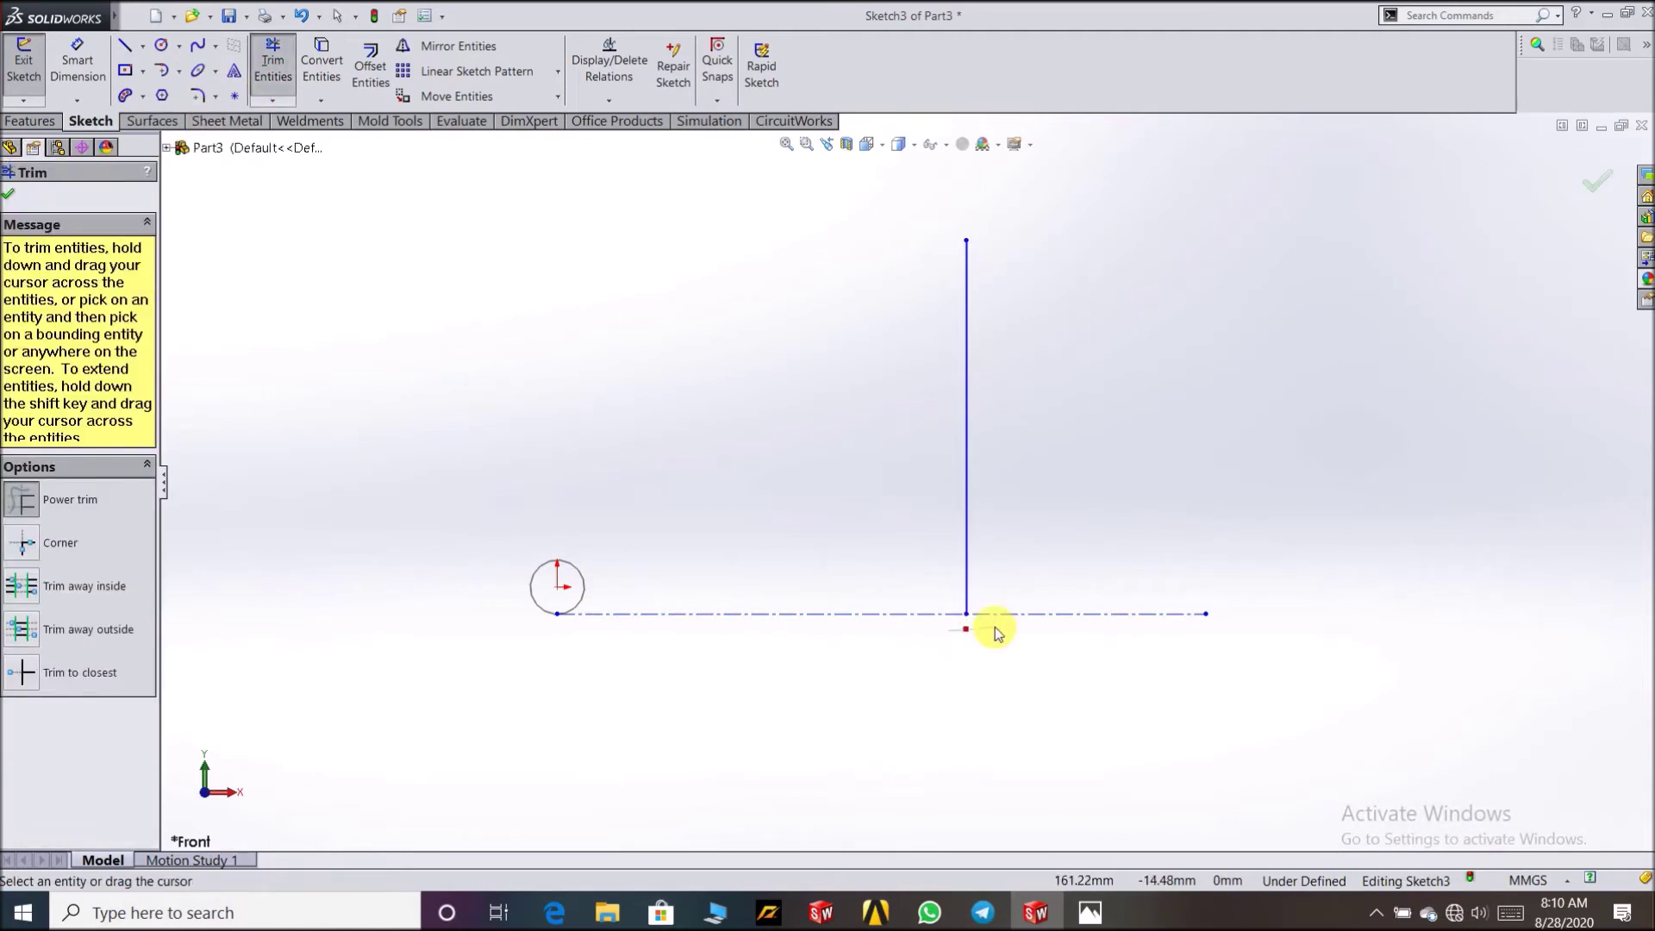
Step: Dimension the trimmed vertical line to 200 mm and exit the sketch
click(78, 60)
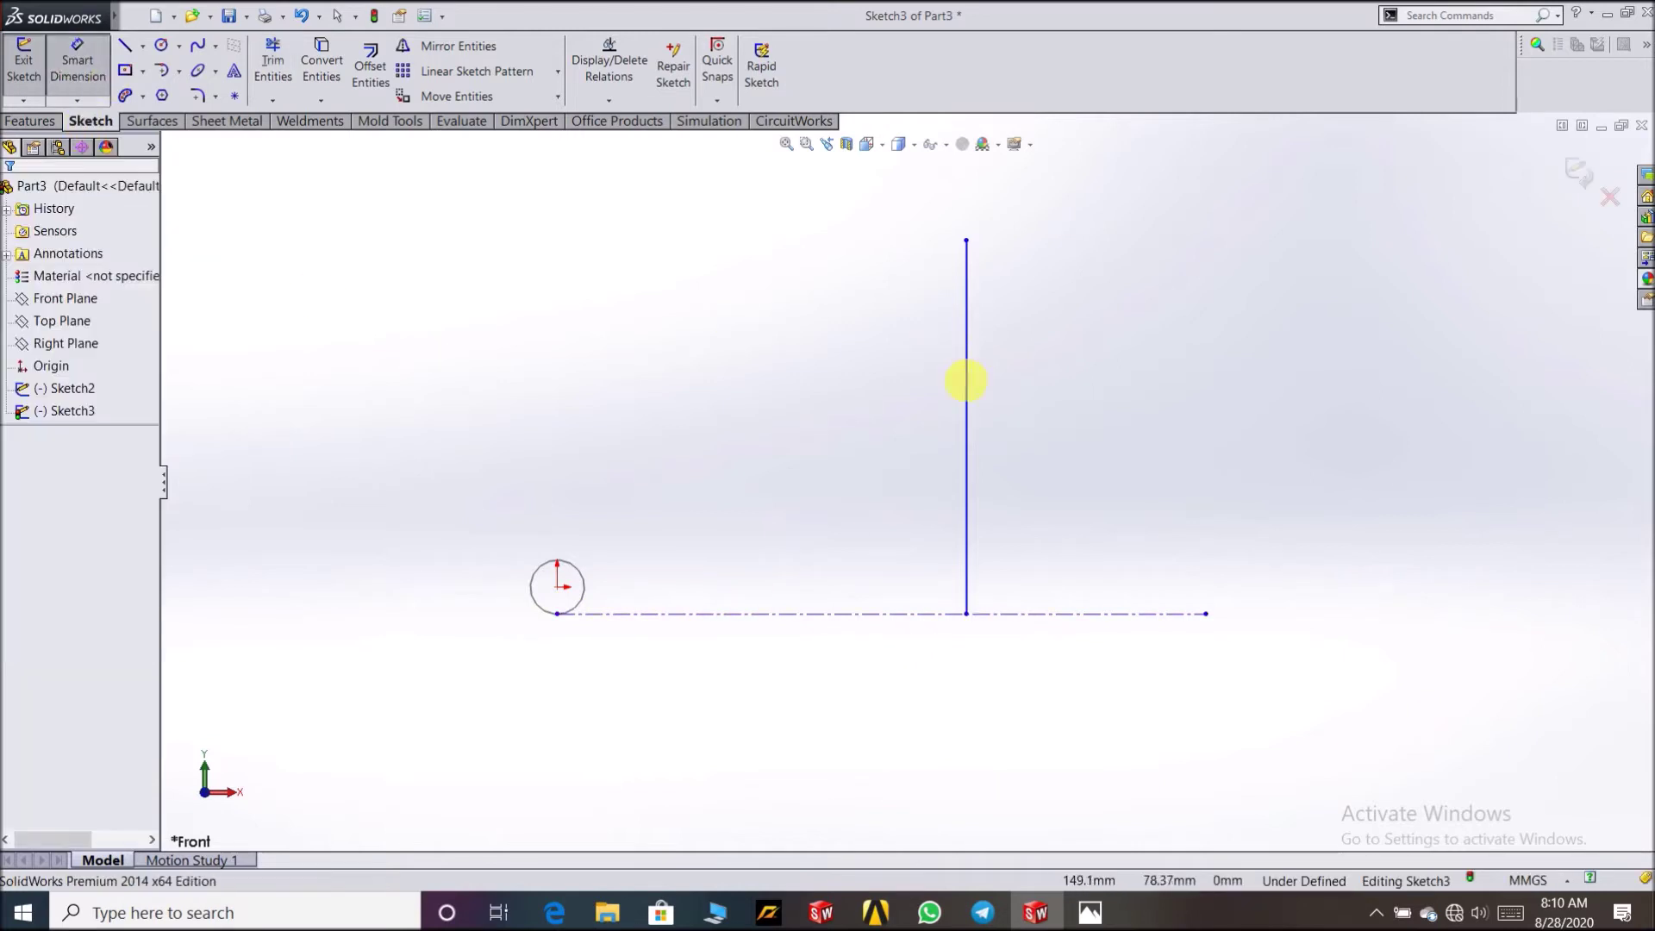
click(987, 388)
click(1185, 382)
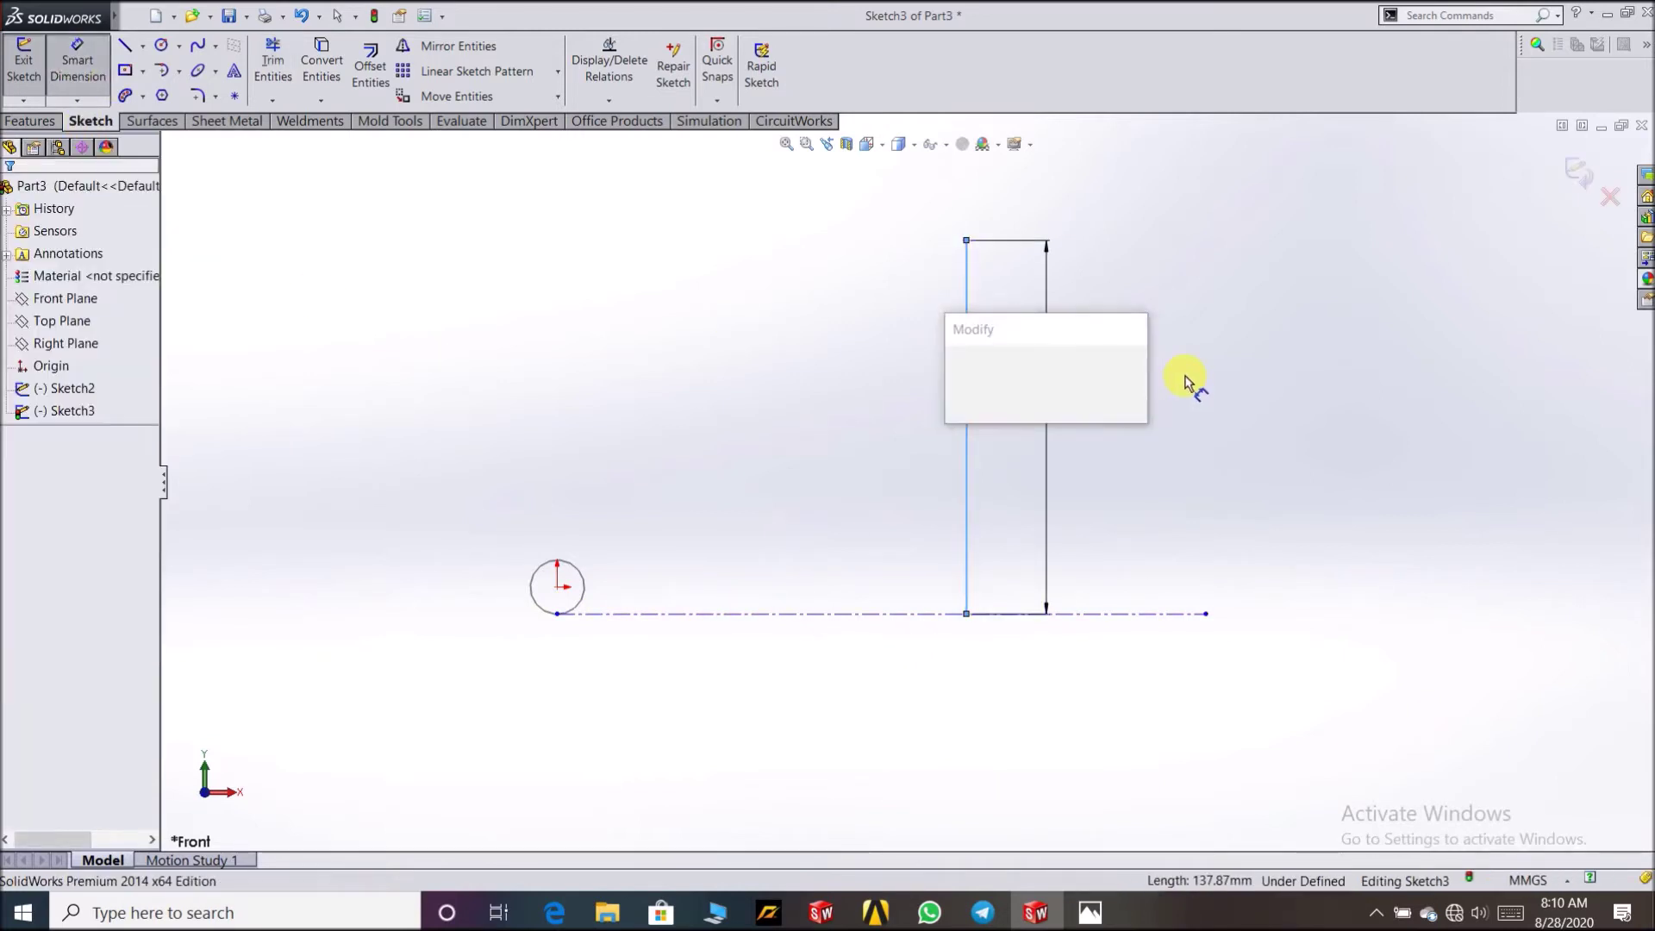
text(200)
key(Return)
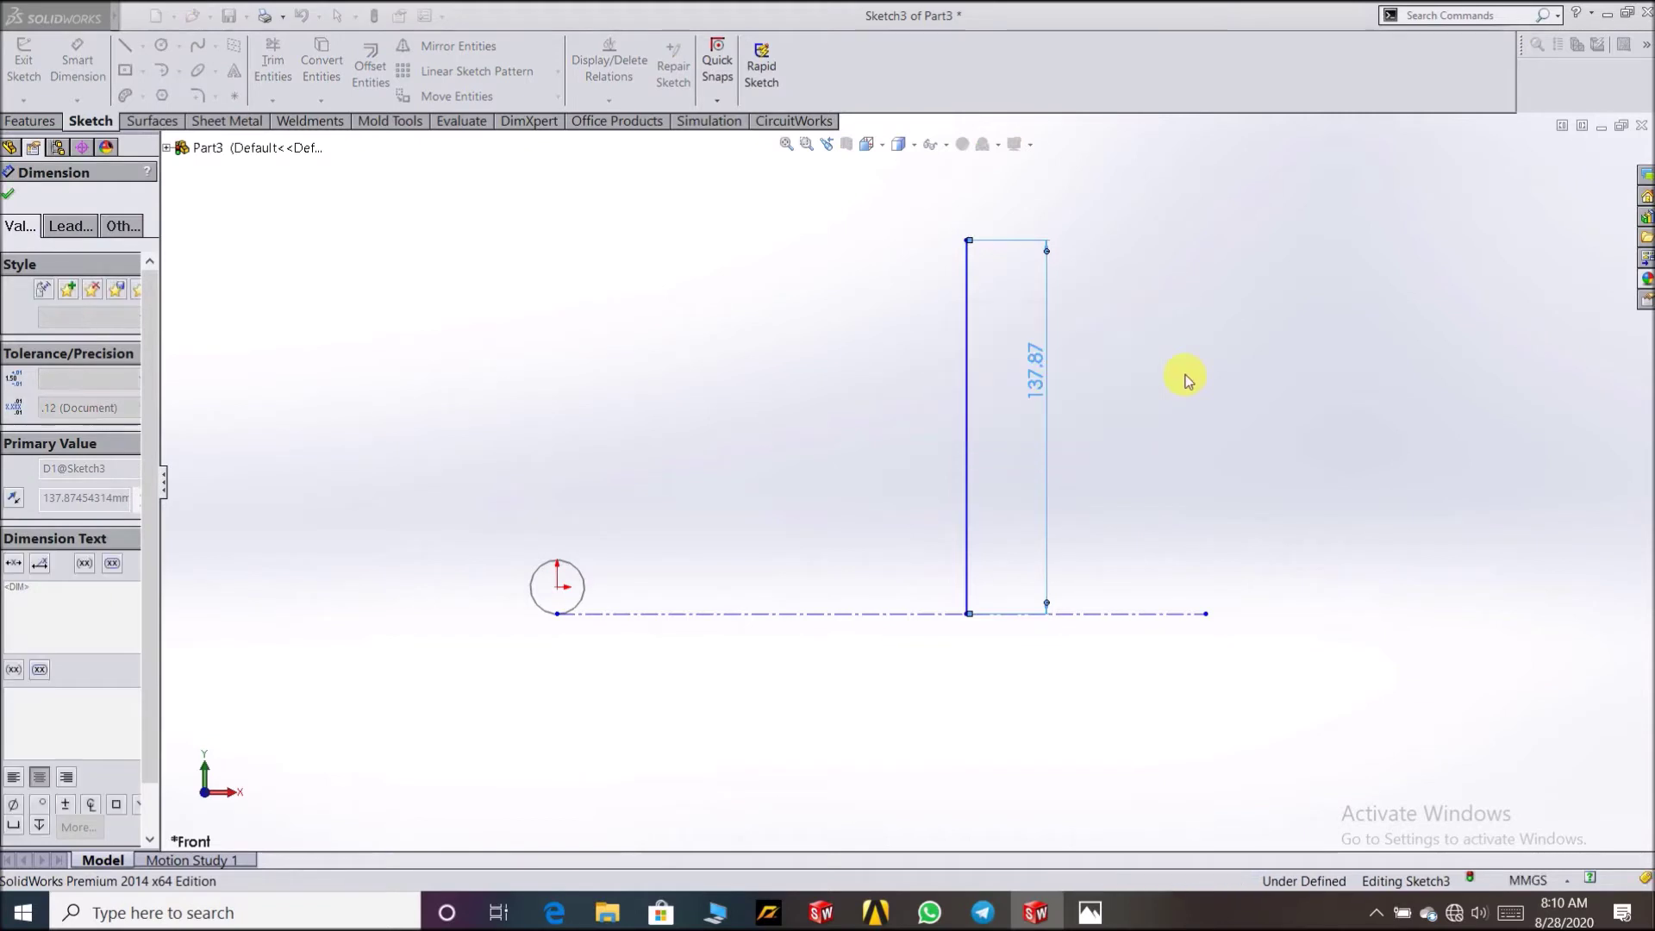
key(f)
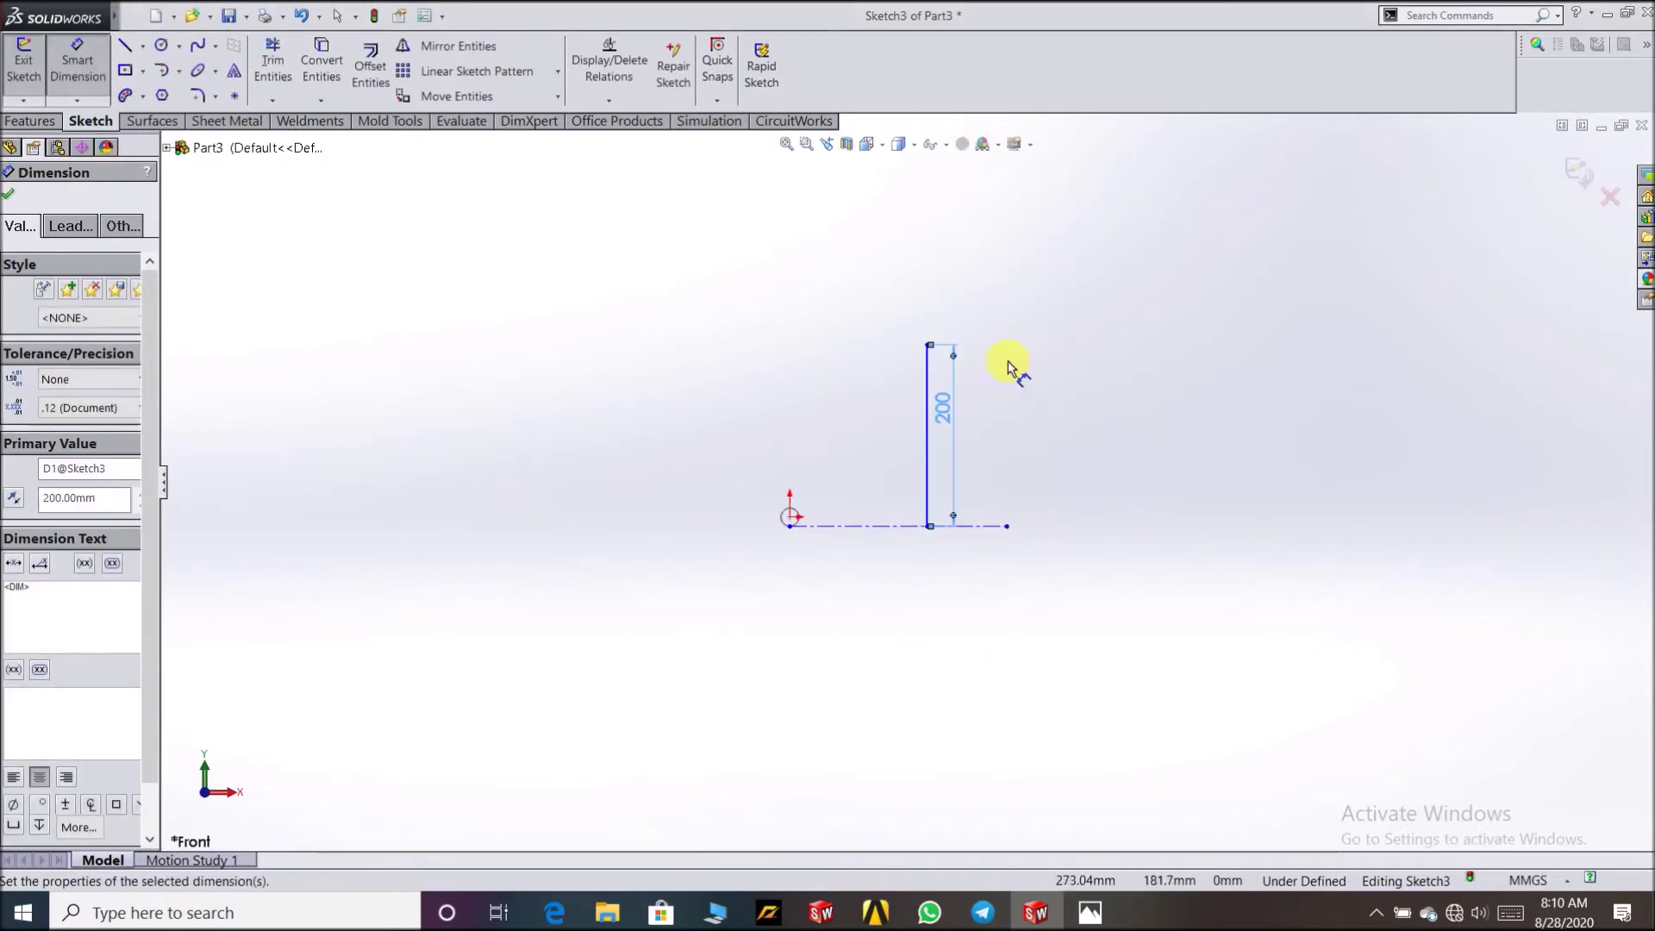
scroll(1007, 562, down, 2)
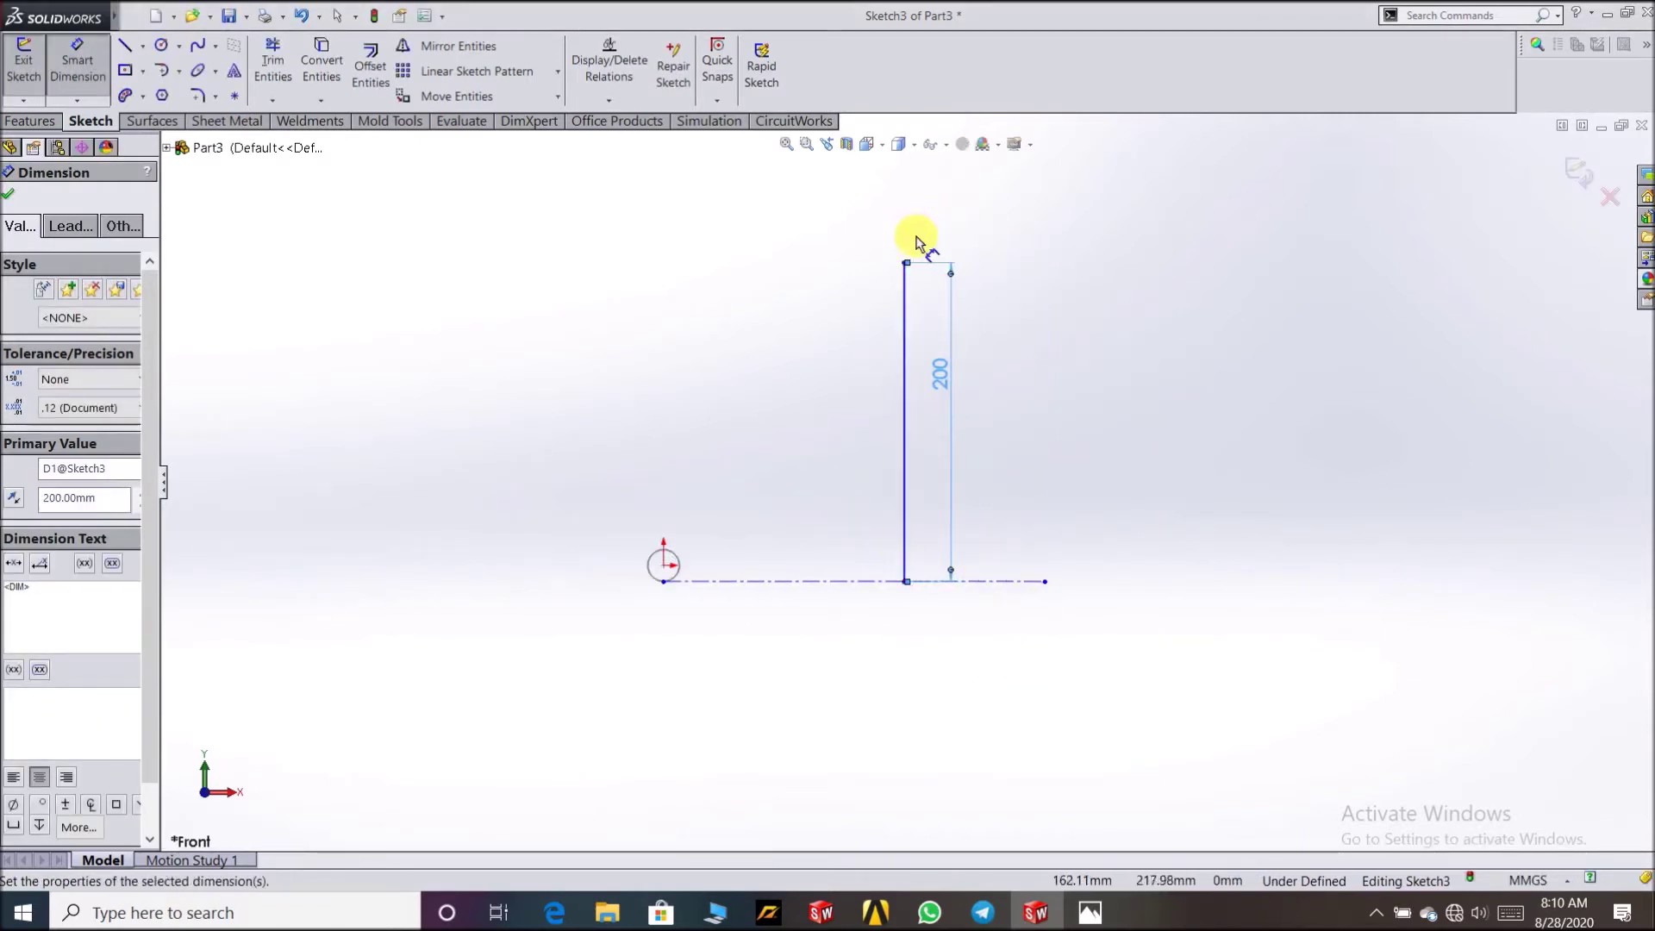
scroll(915, 240, down, 2)
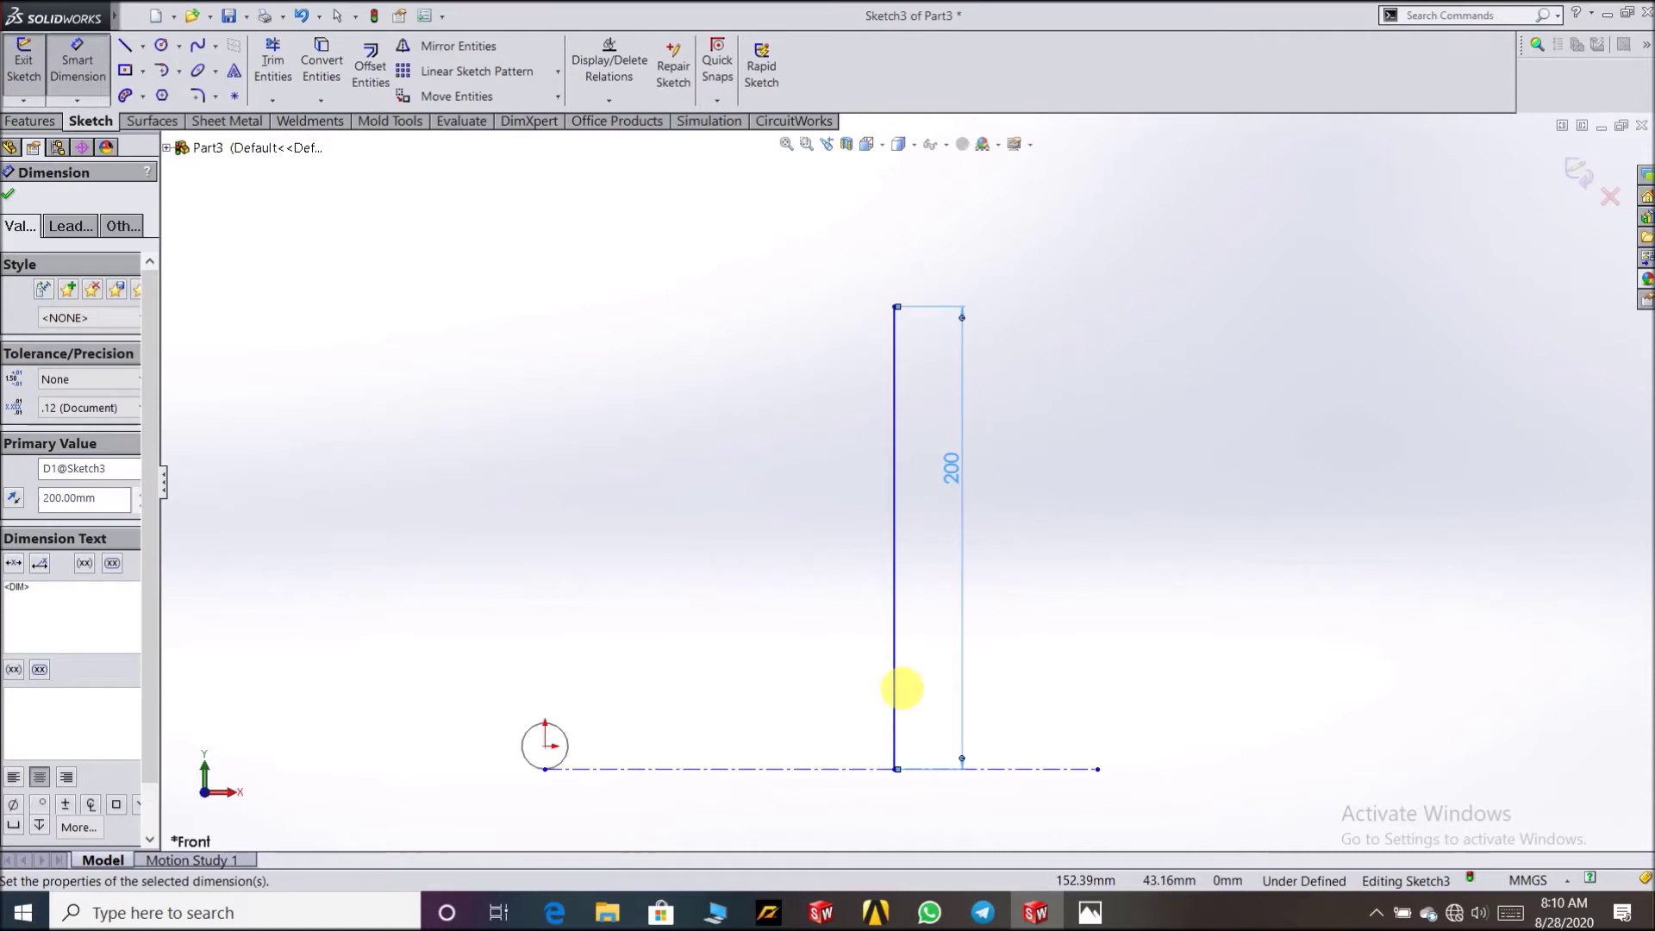
click(1574, 164)
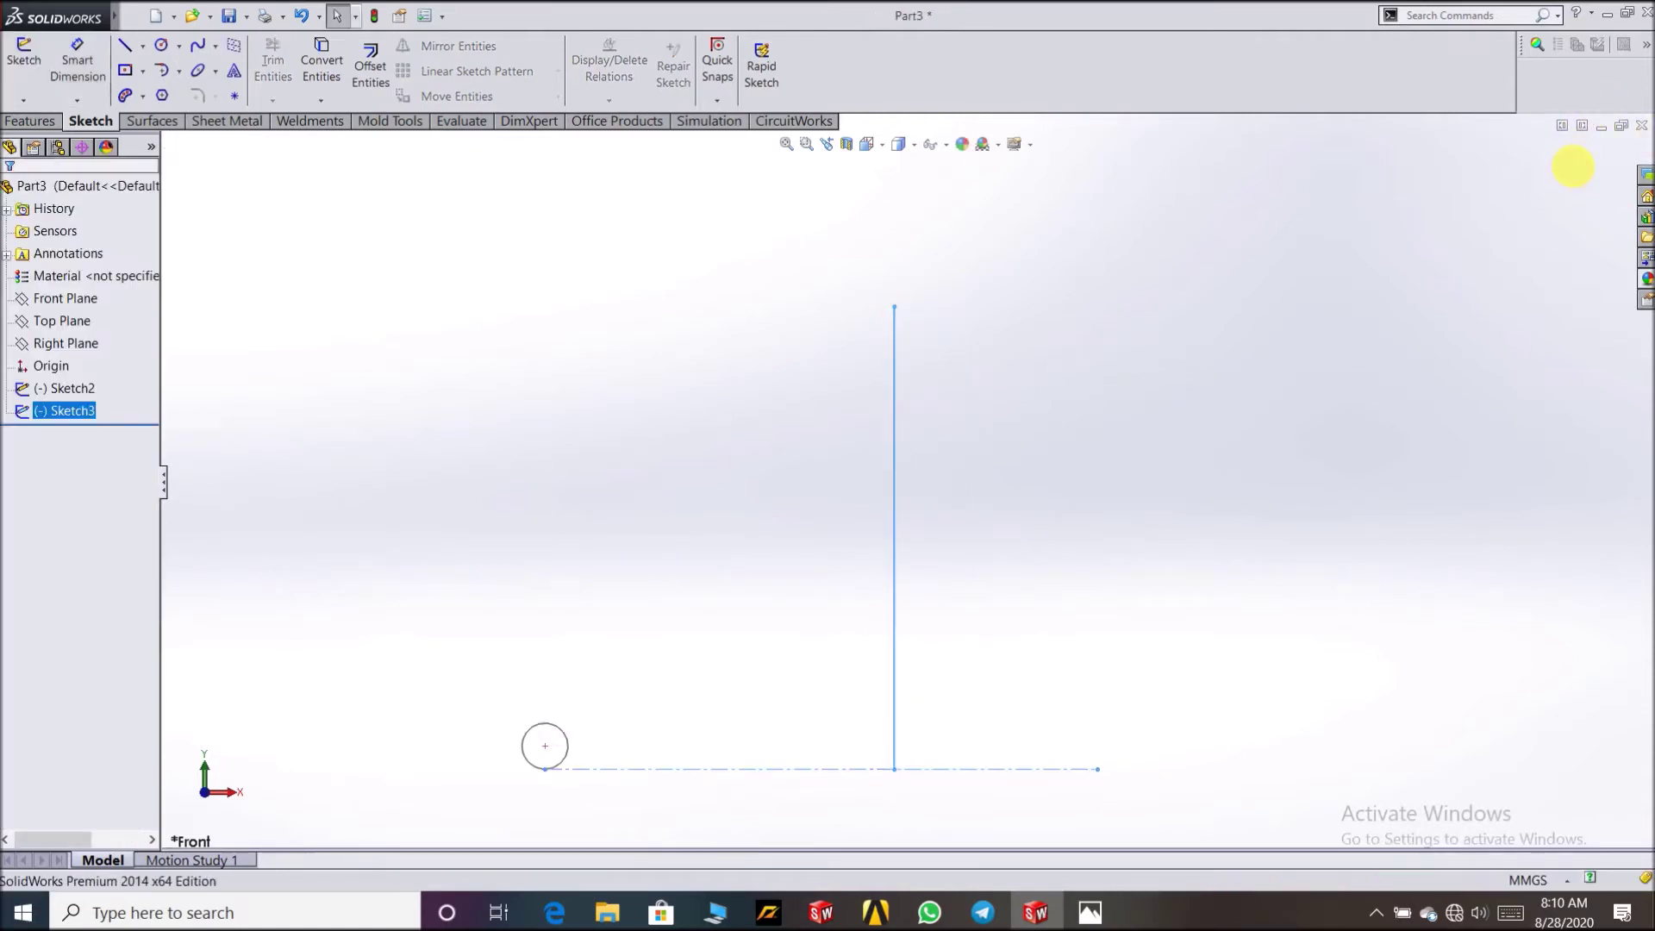
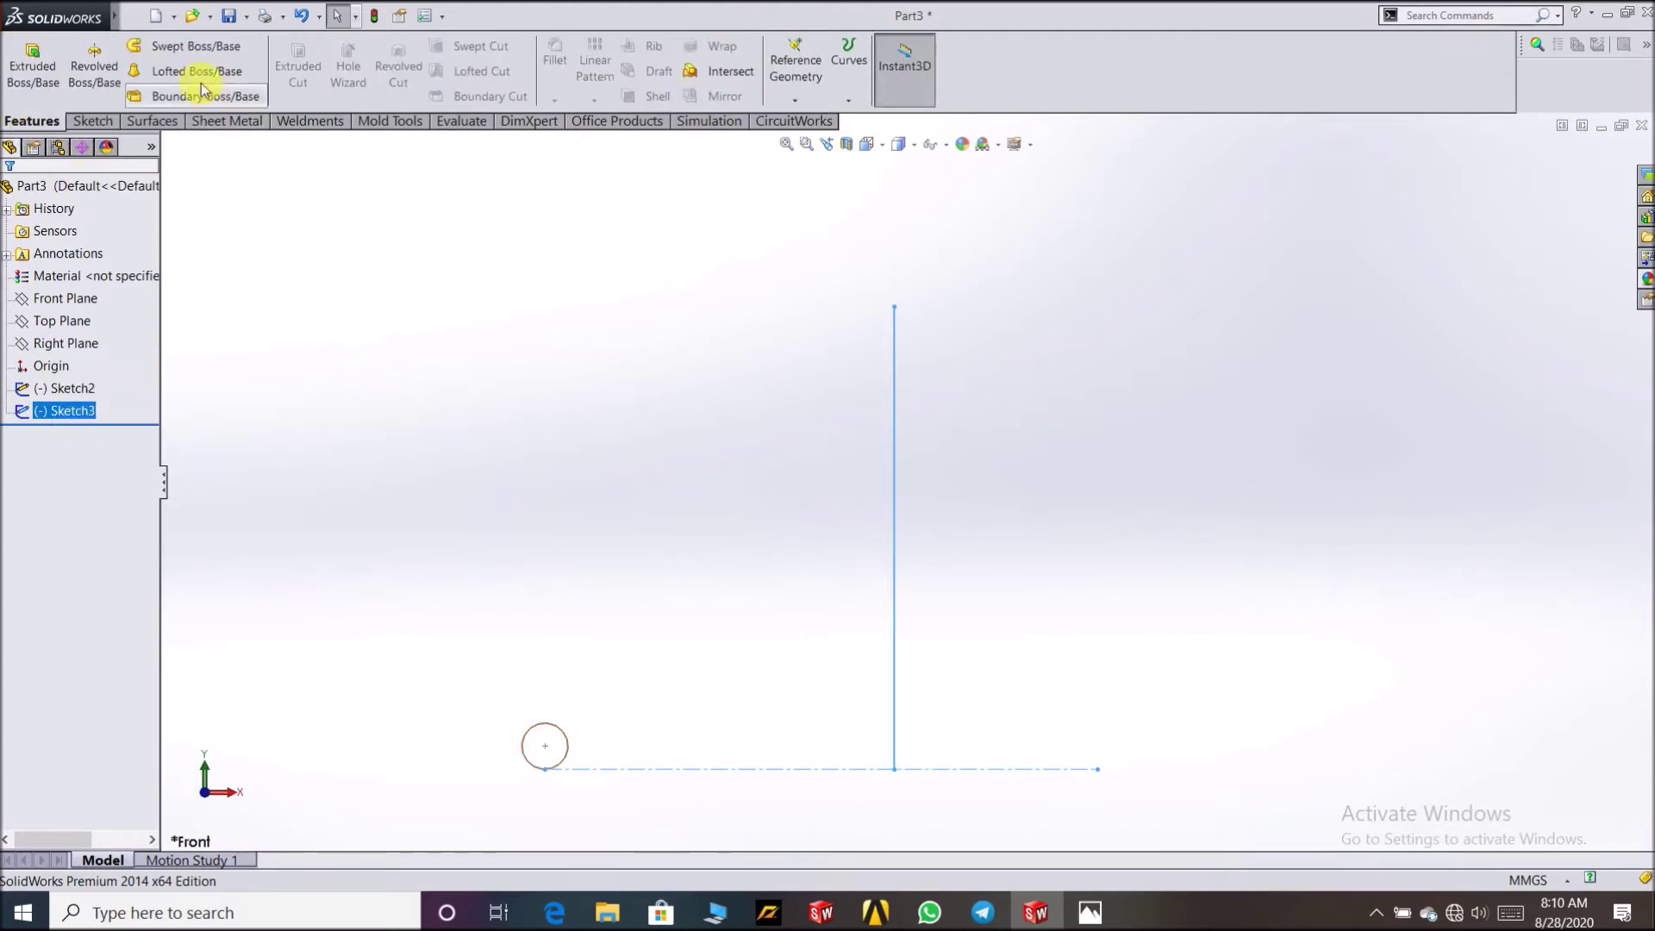
Step: Start a Swept Boss/Base with the circle sketch as the profile and the vertical line sketch as the path
click(170, 47)
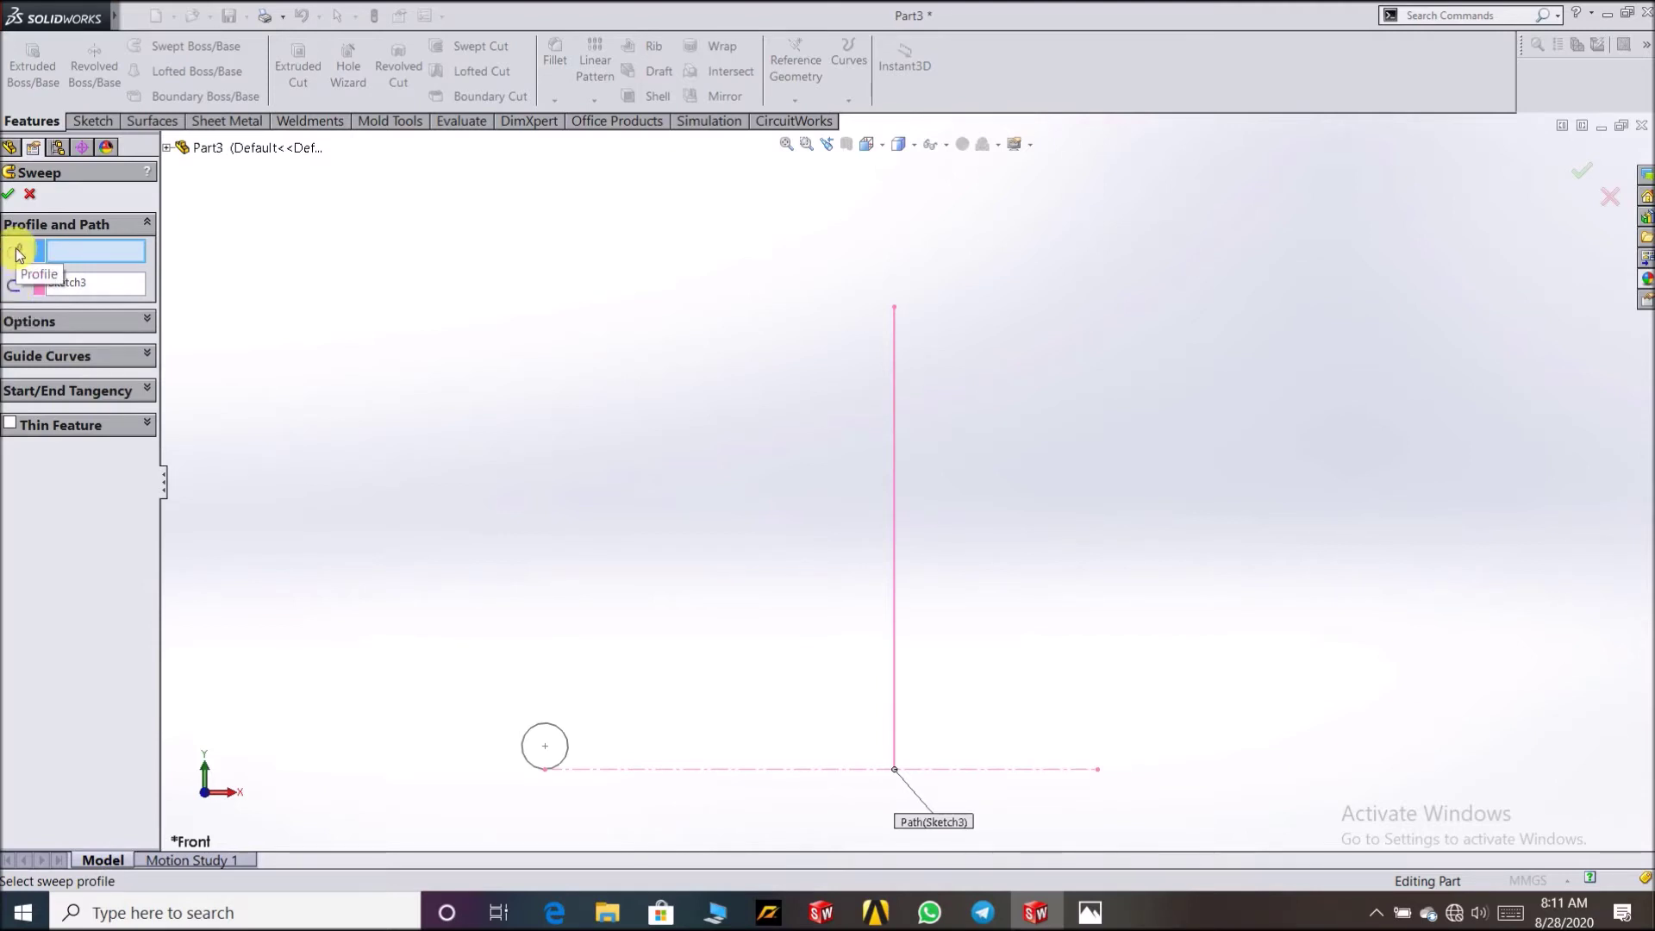
click(535, 729)
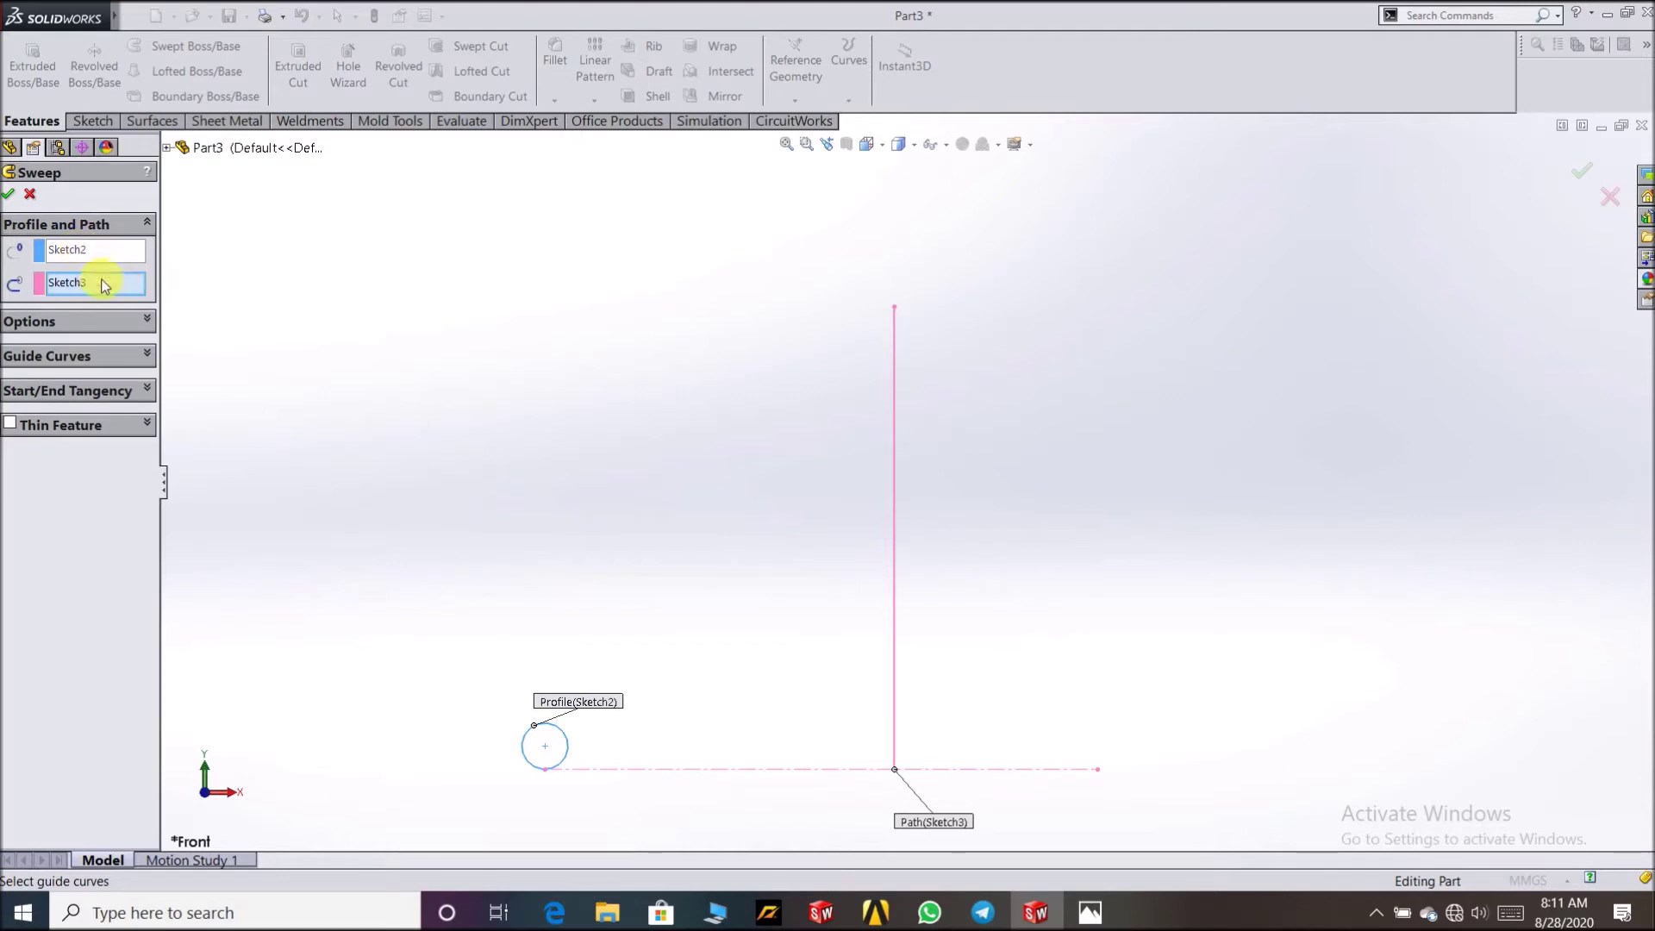
Step: Set the sweep's orientation/twist type to Twist Along Path With Normal Constant
click(43, 324)
scroll(861, 318, up, 3)
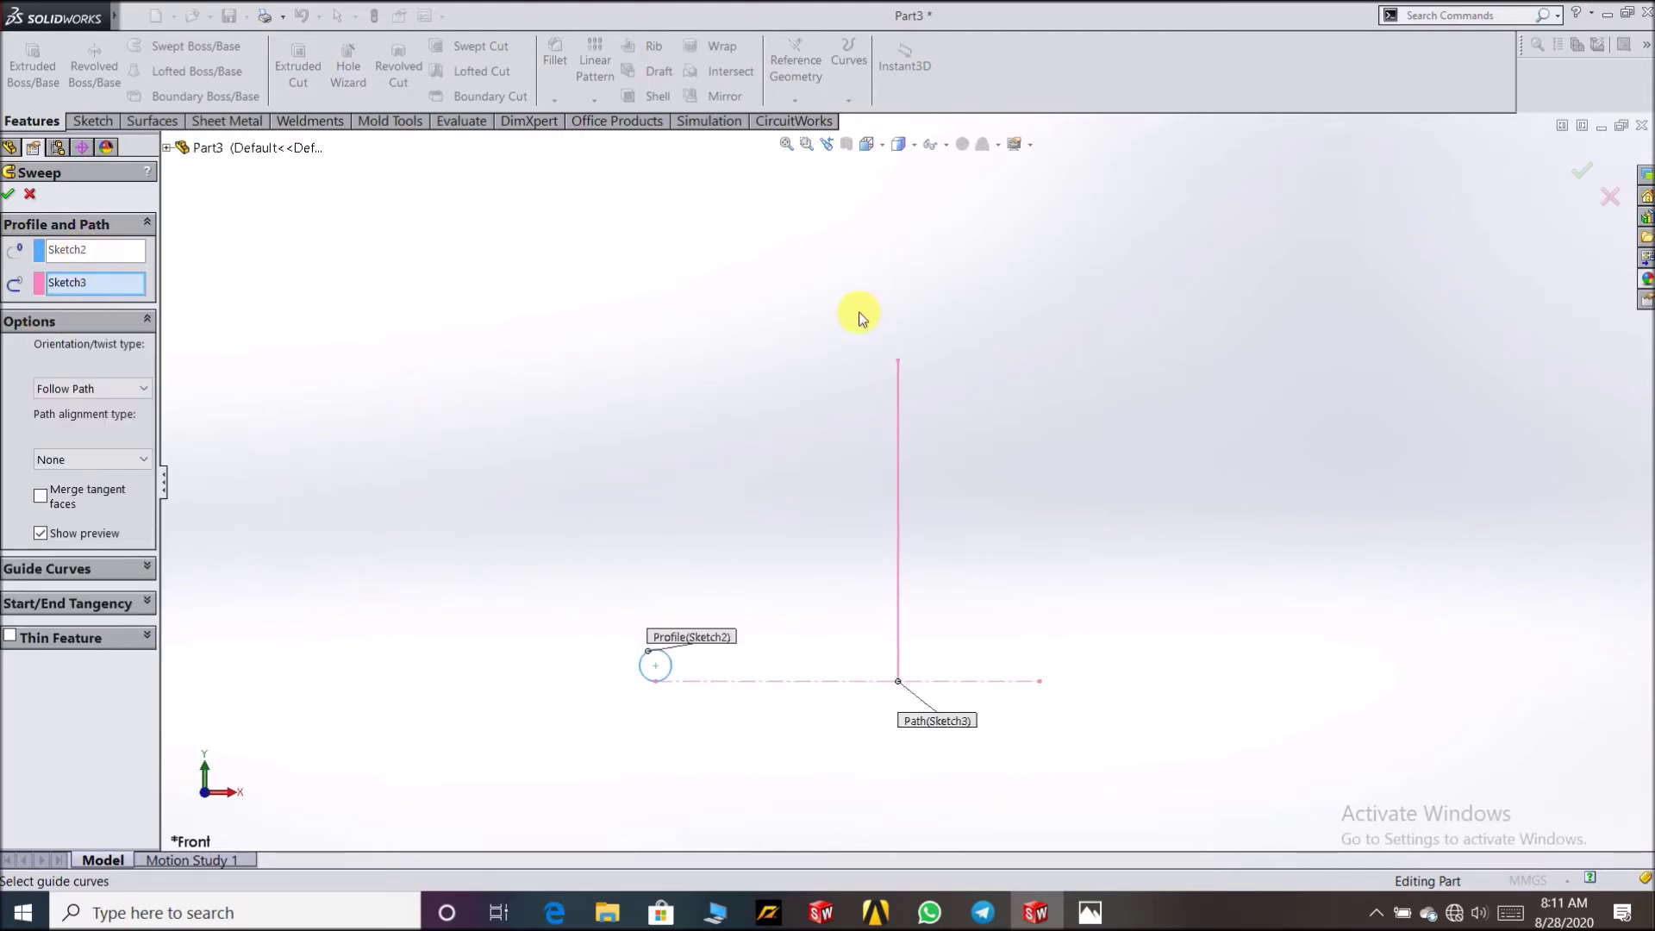
middle_drag(774, 550, 757, 735)
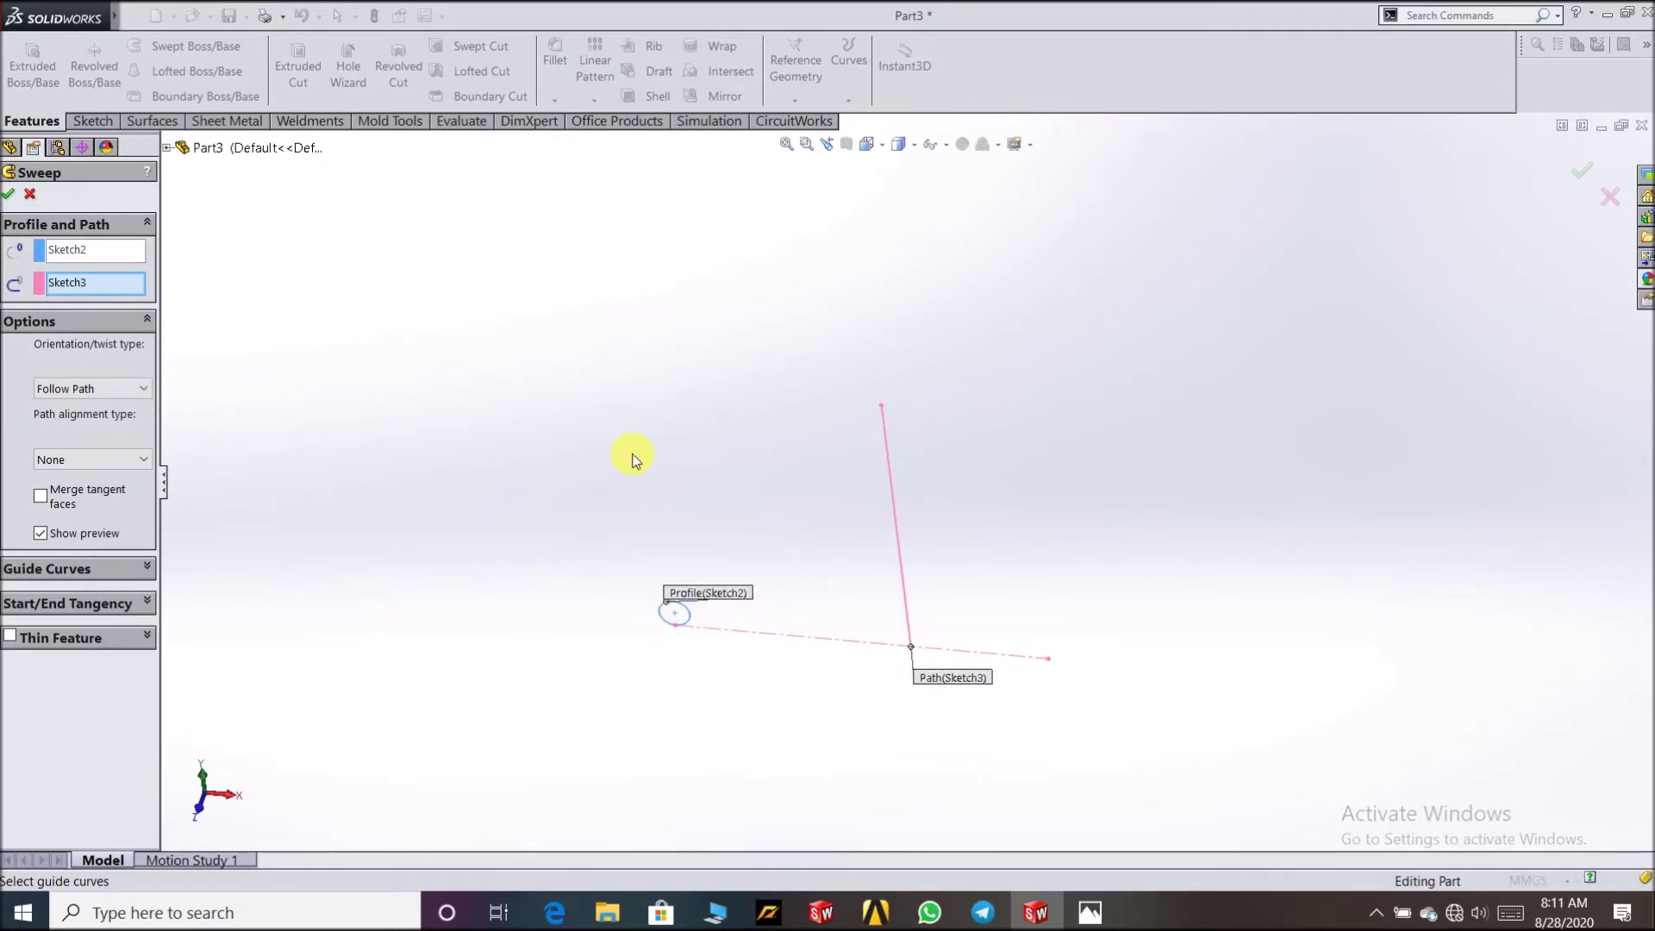
click(144, 394)
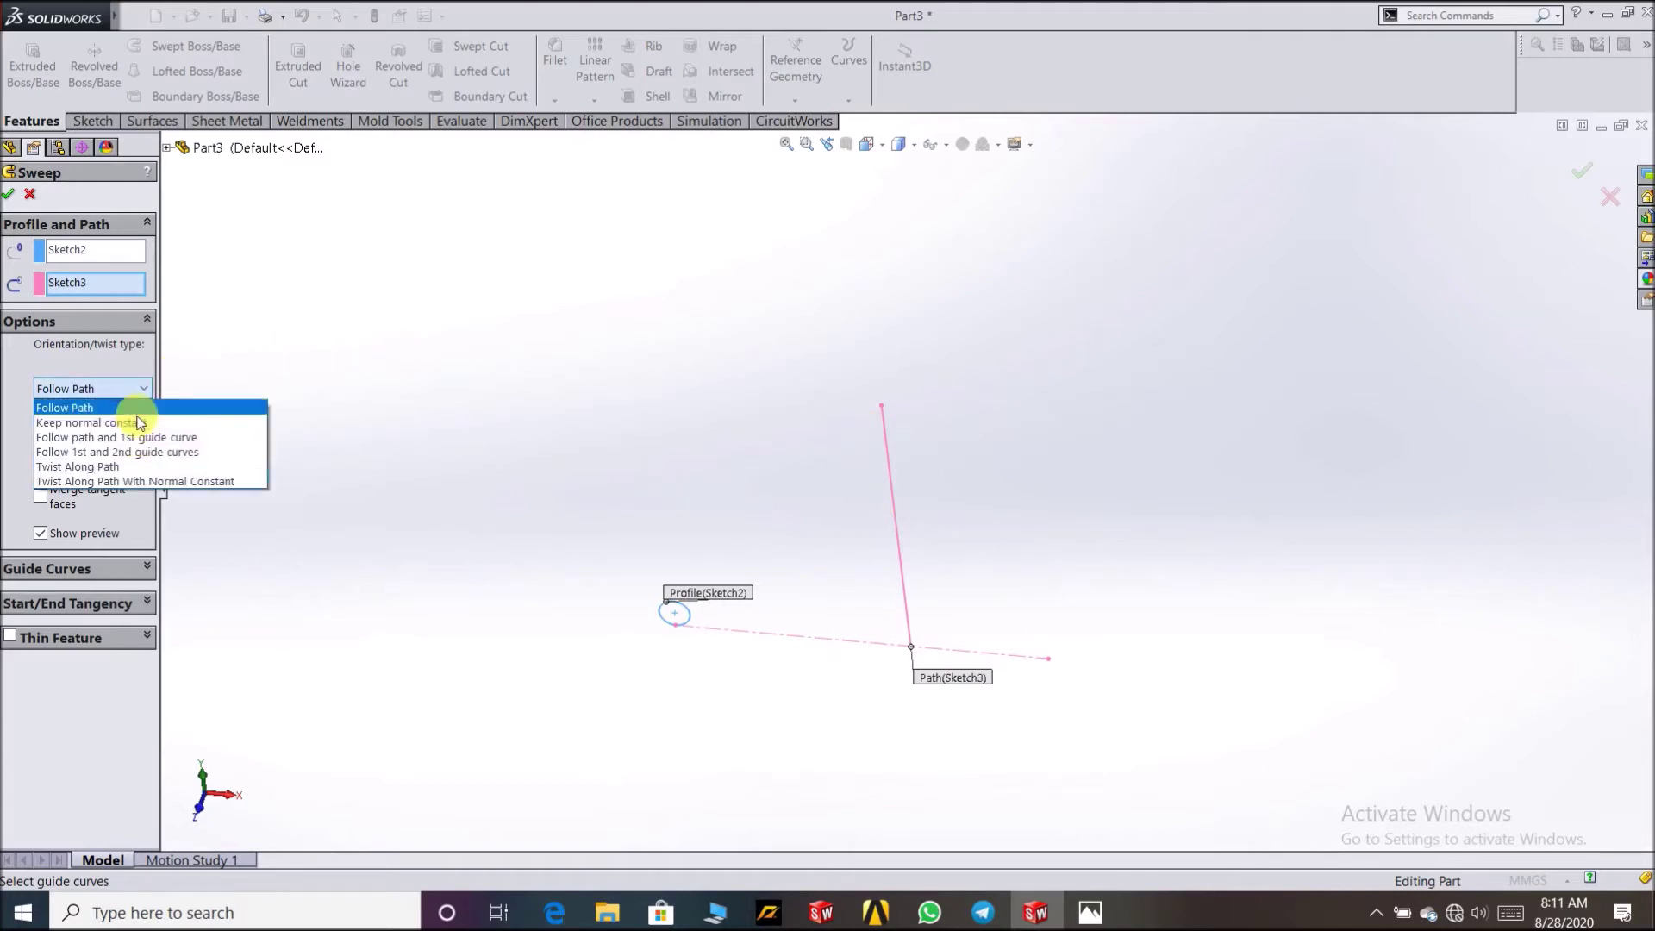
click(139, 483)
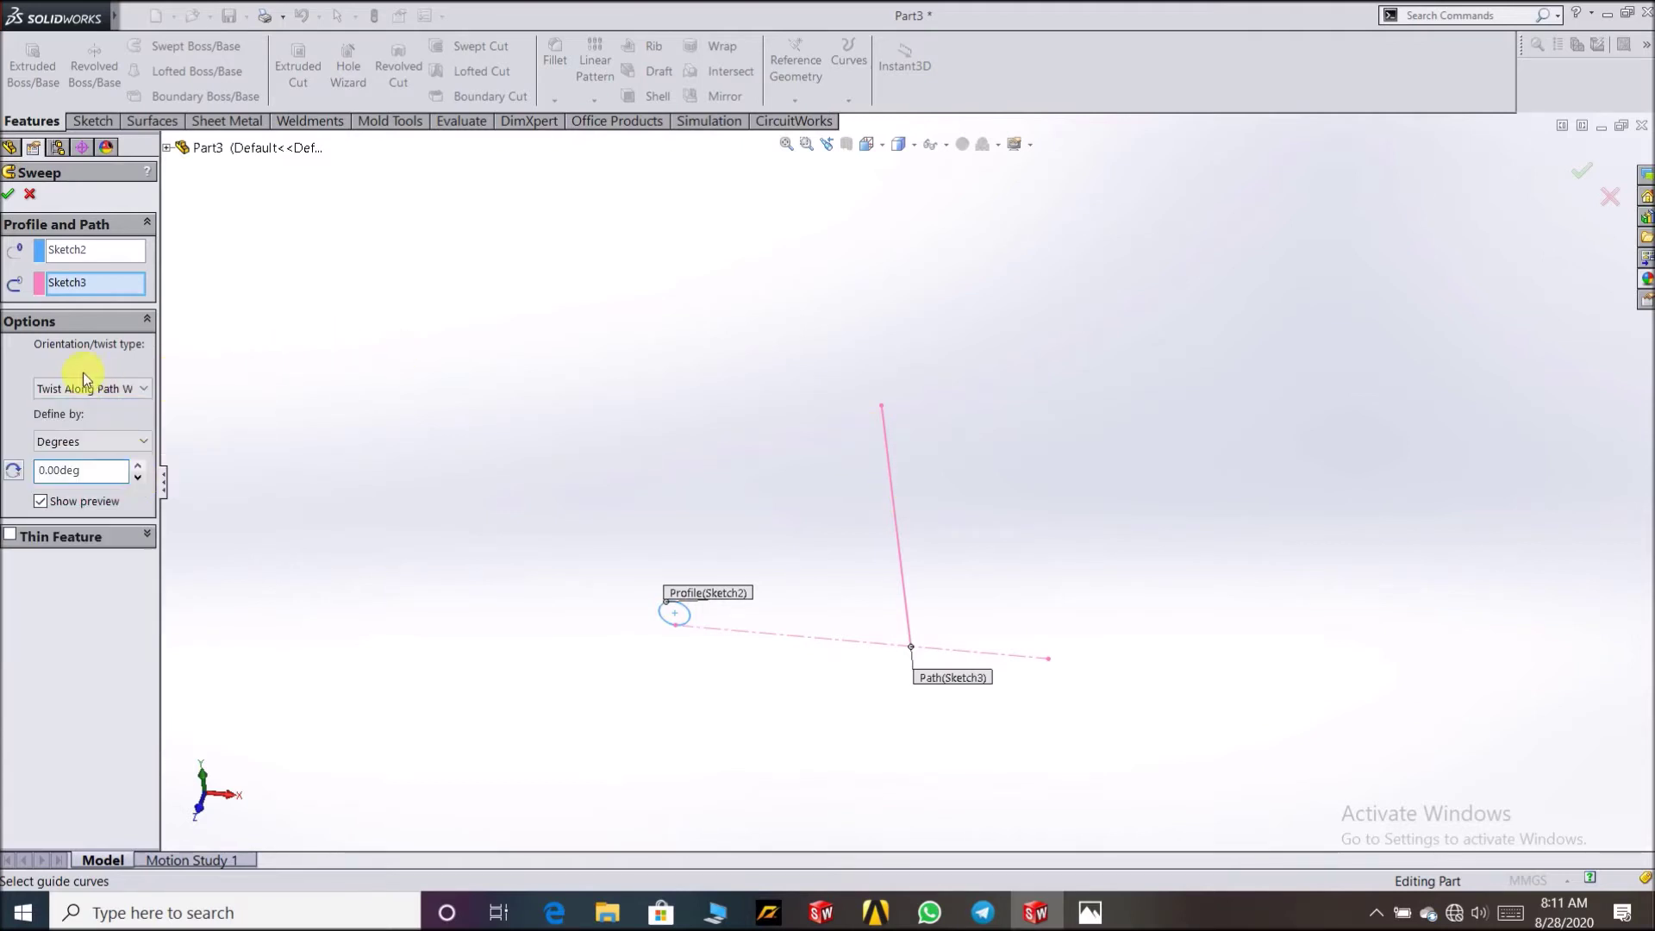
click(131, 388)
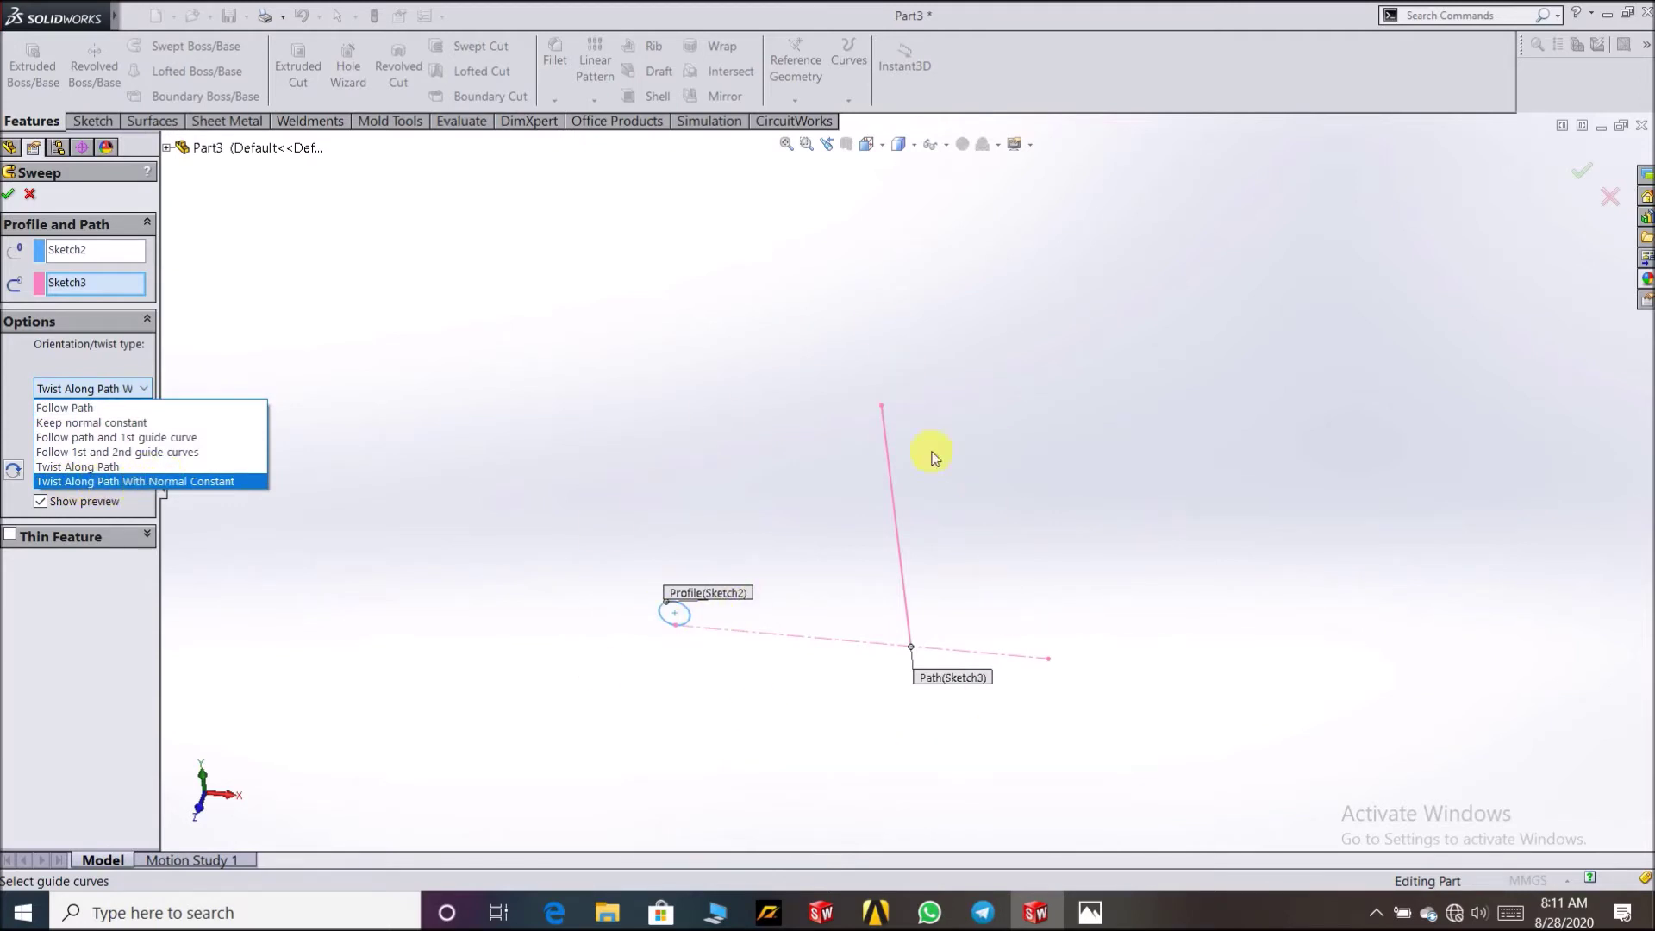
click(217, 481)
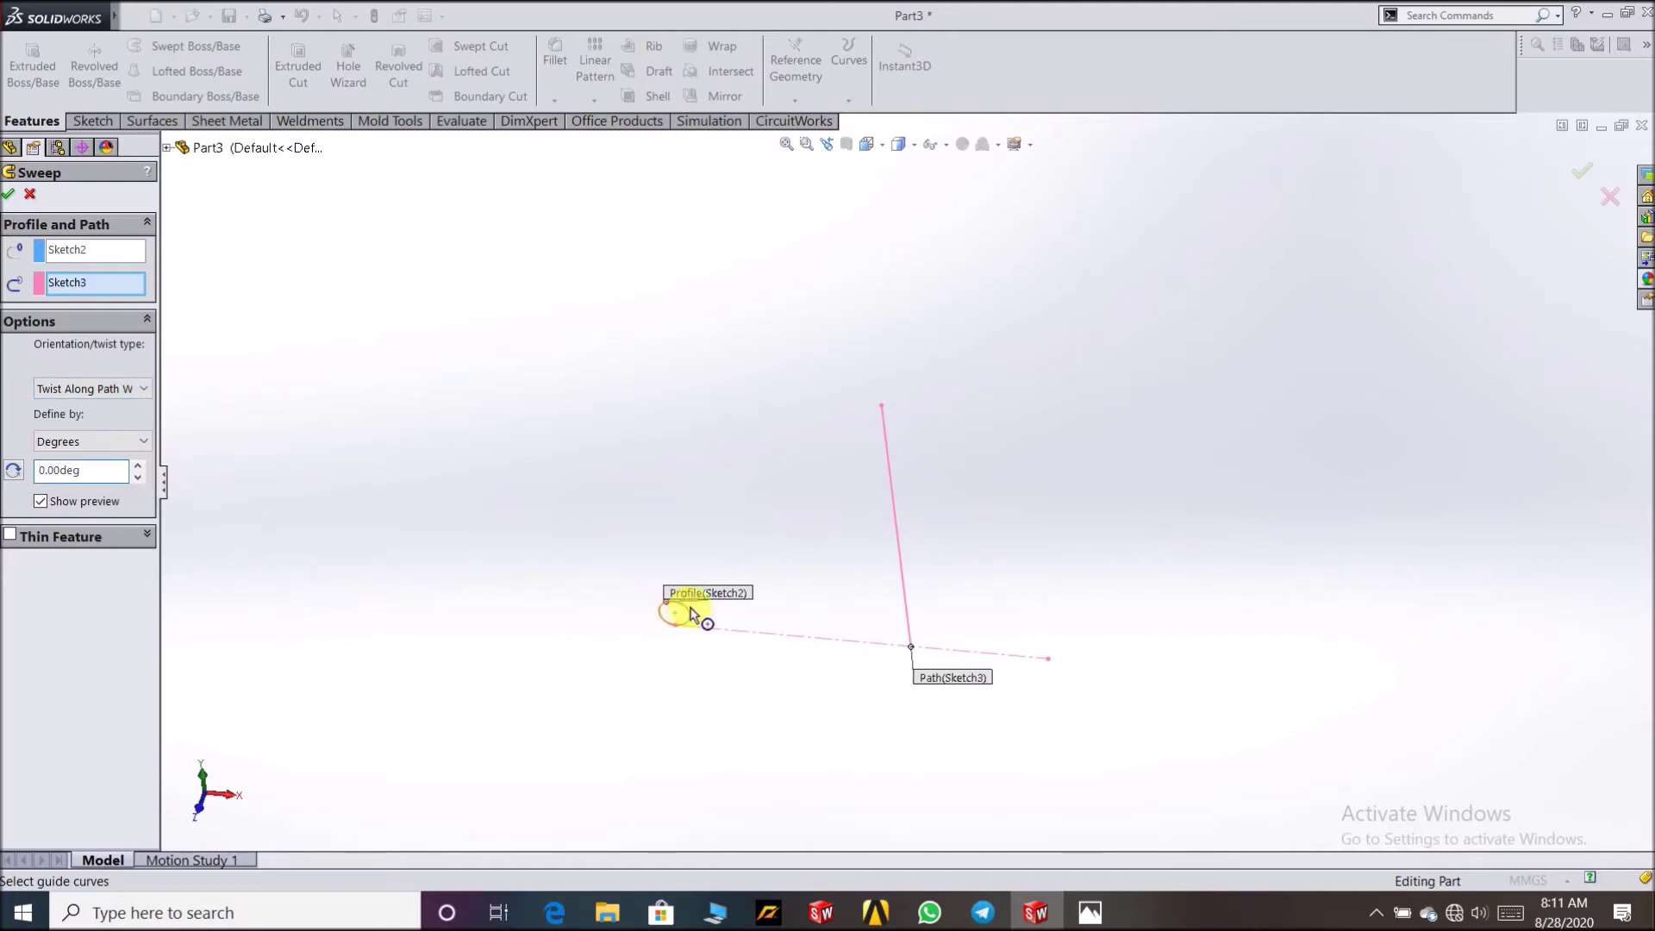
Step: Define the sweep's twist by turns, preview it with 10 turns and reduce it to 9
click(142, 444)
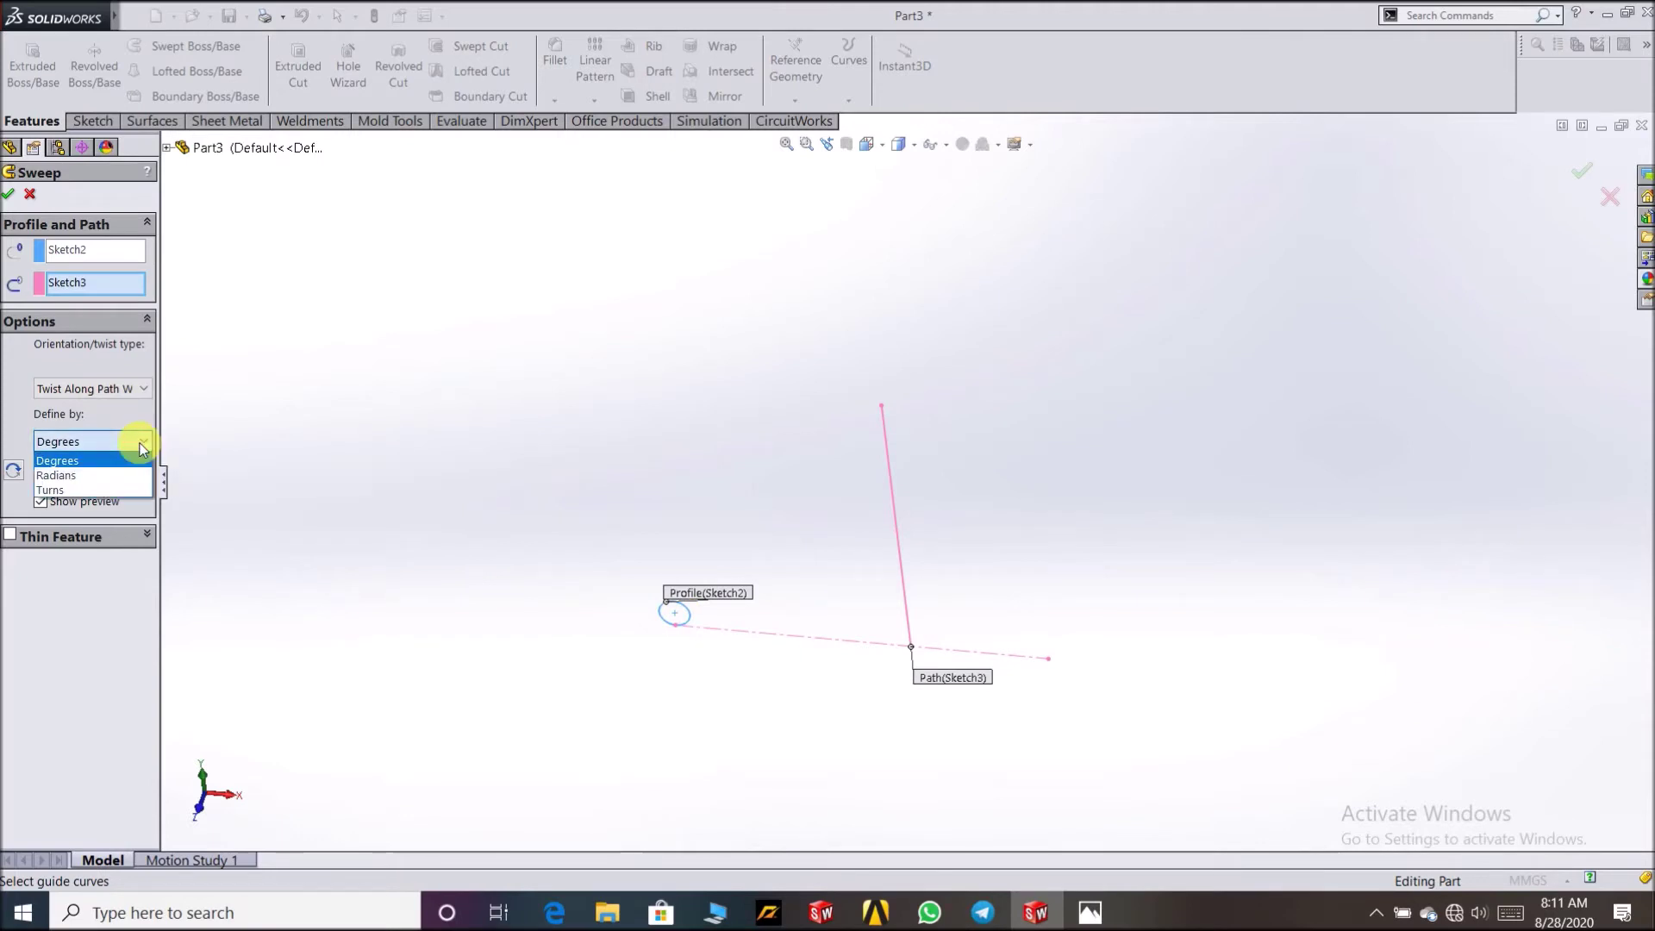
click(117, 490)
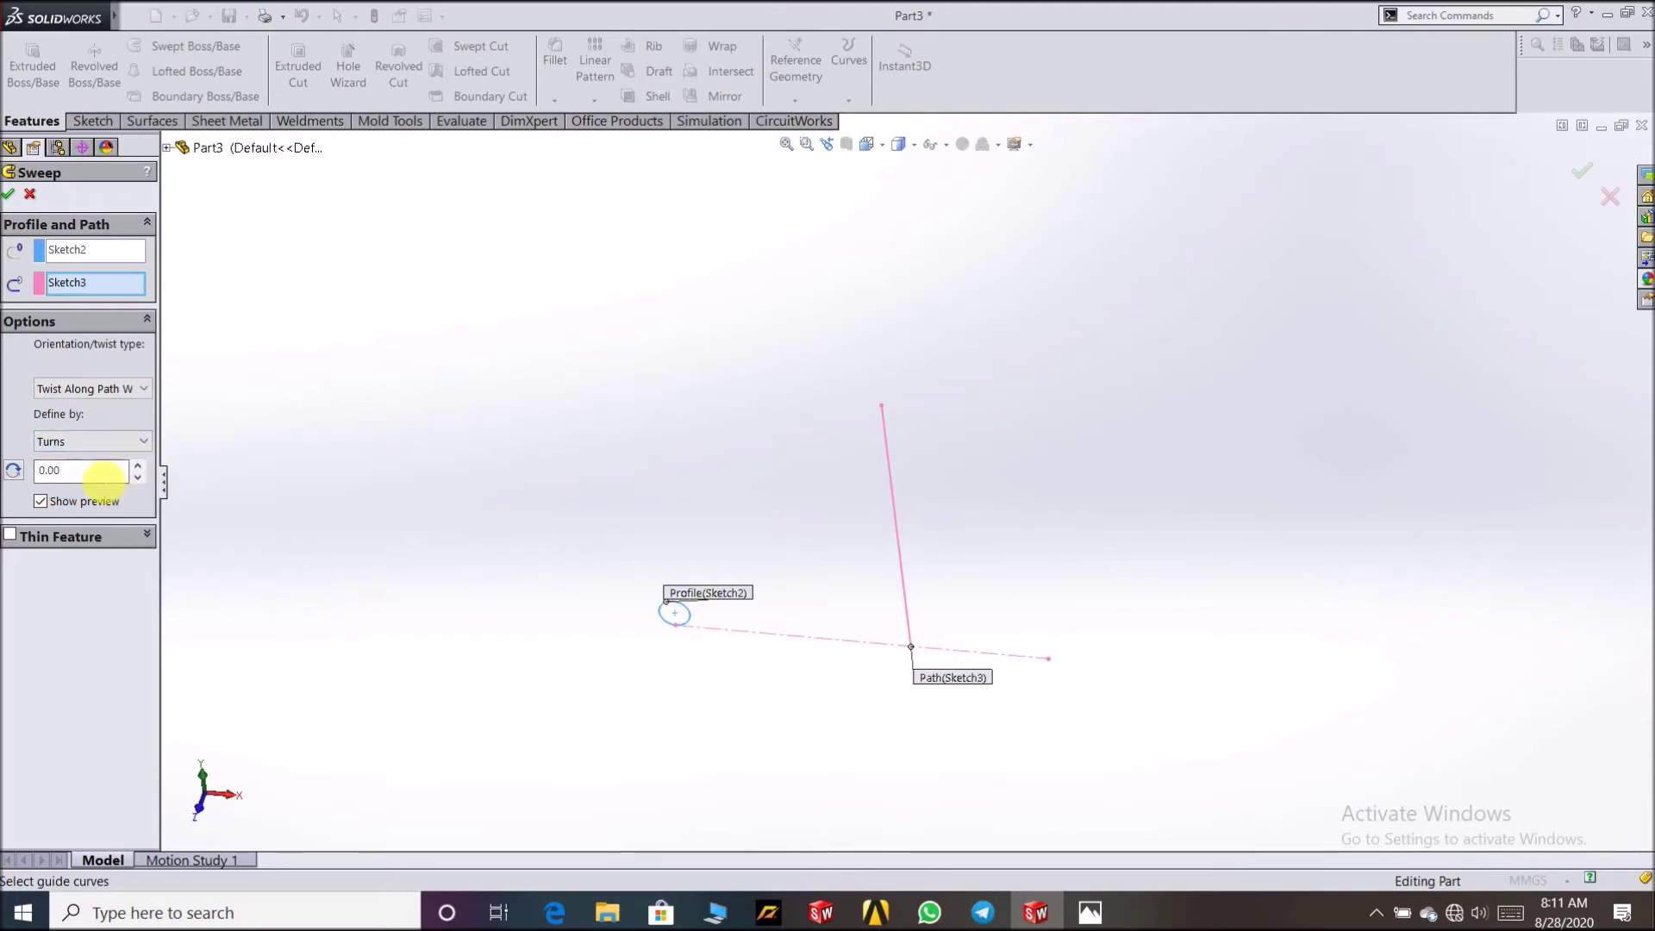
text(10)
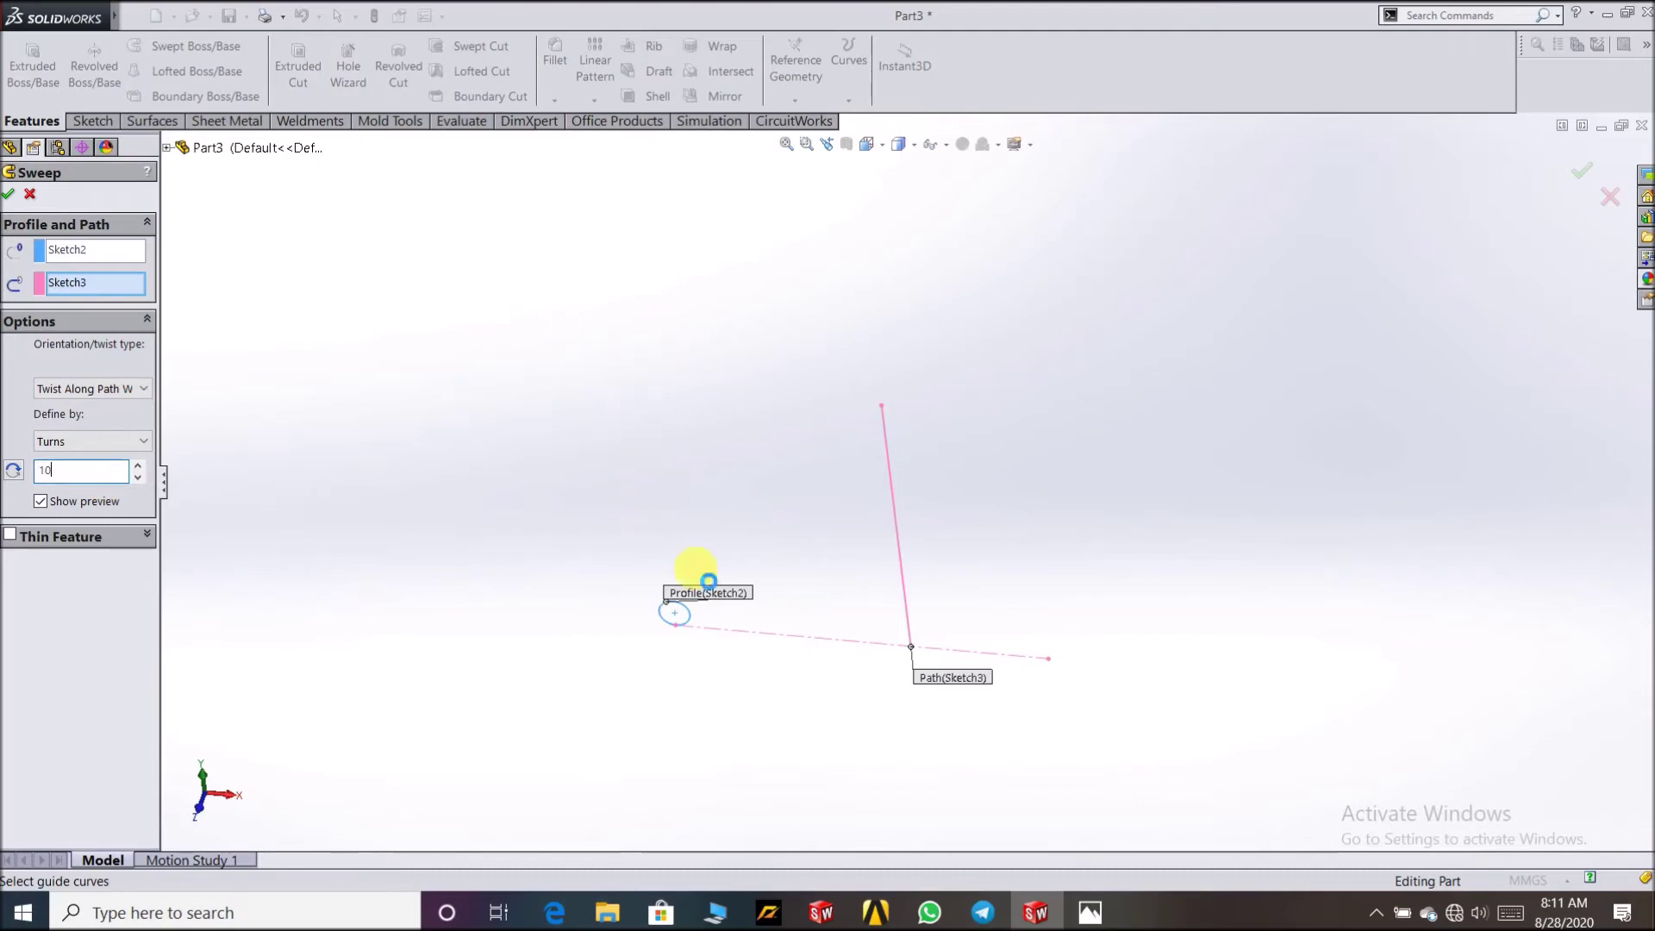
middle_drag(1326, 538, 1457, 342)
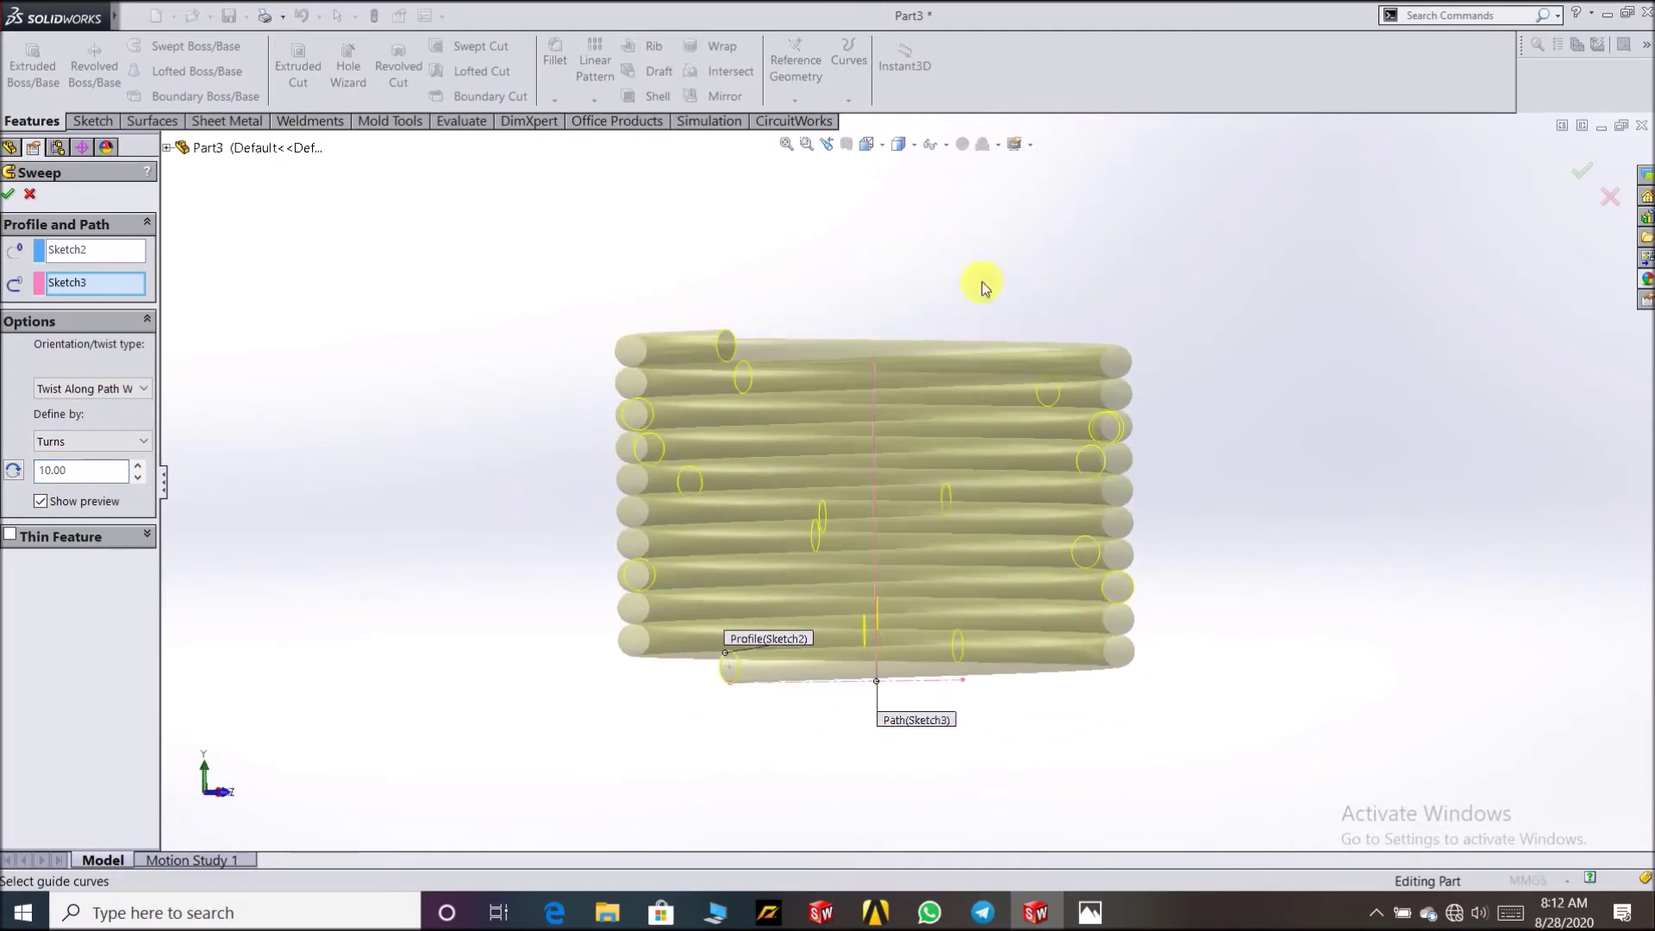
click(137, 477)
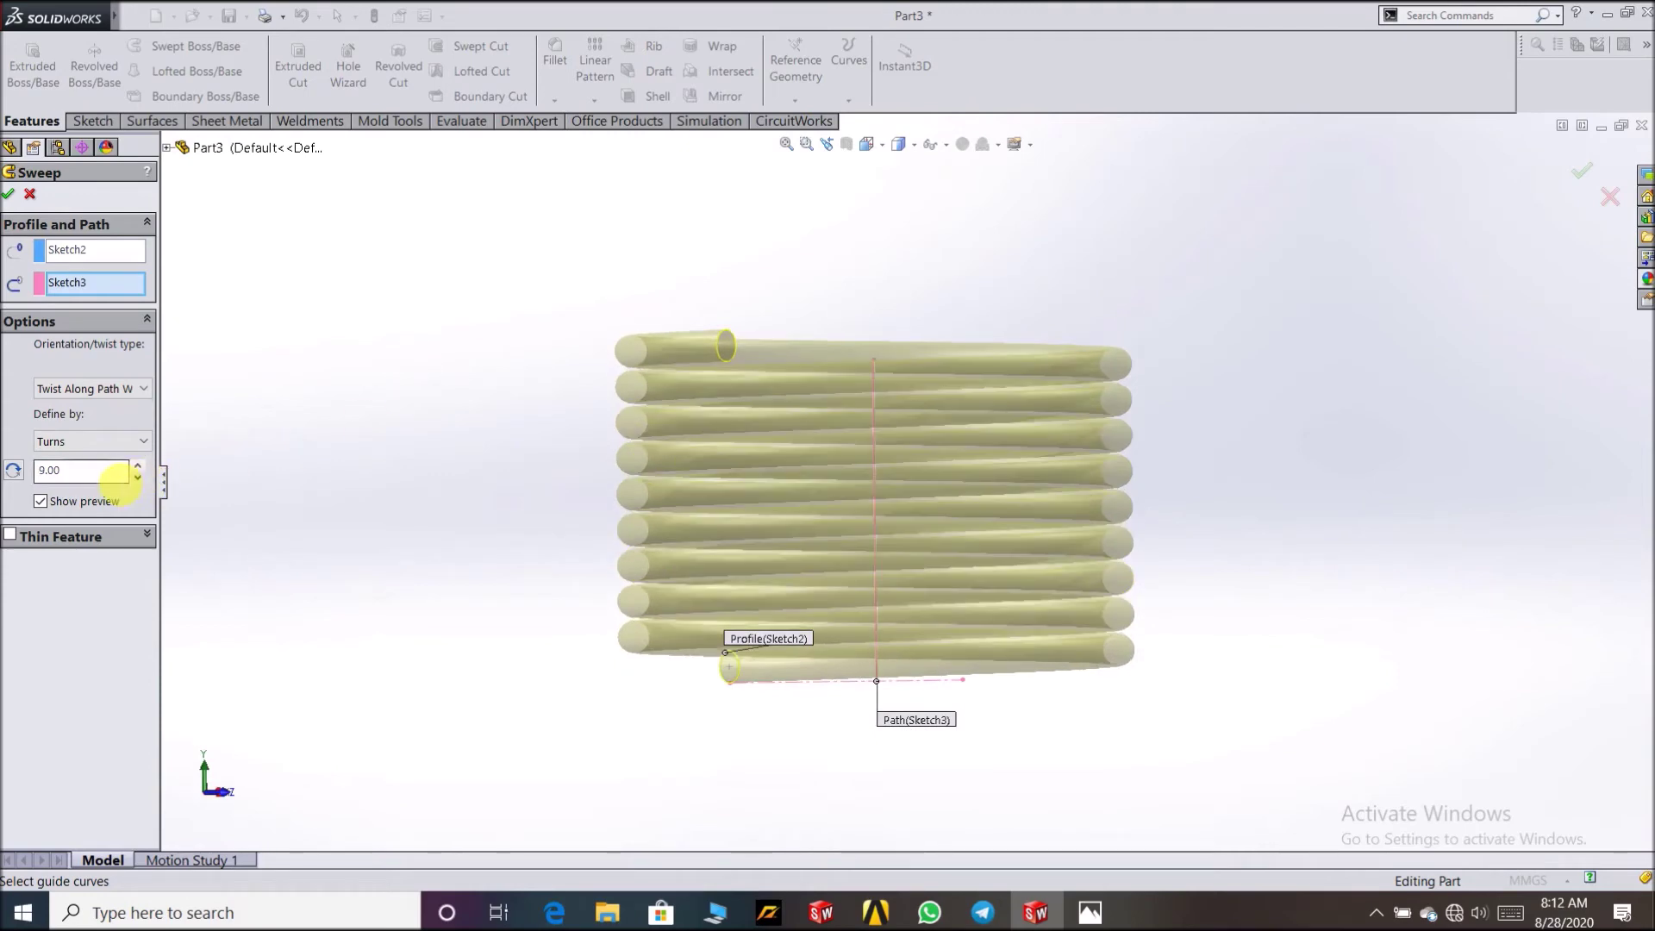
middle_drag(333, 466, 215, 498)
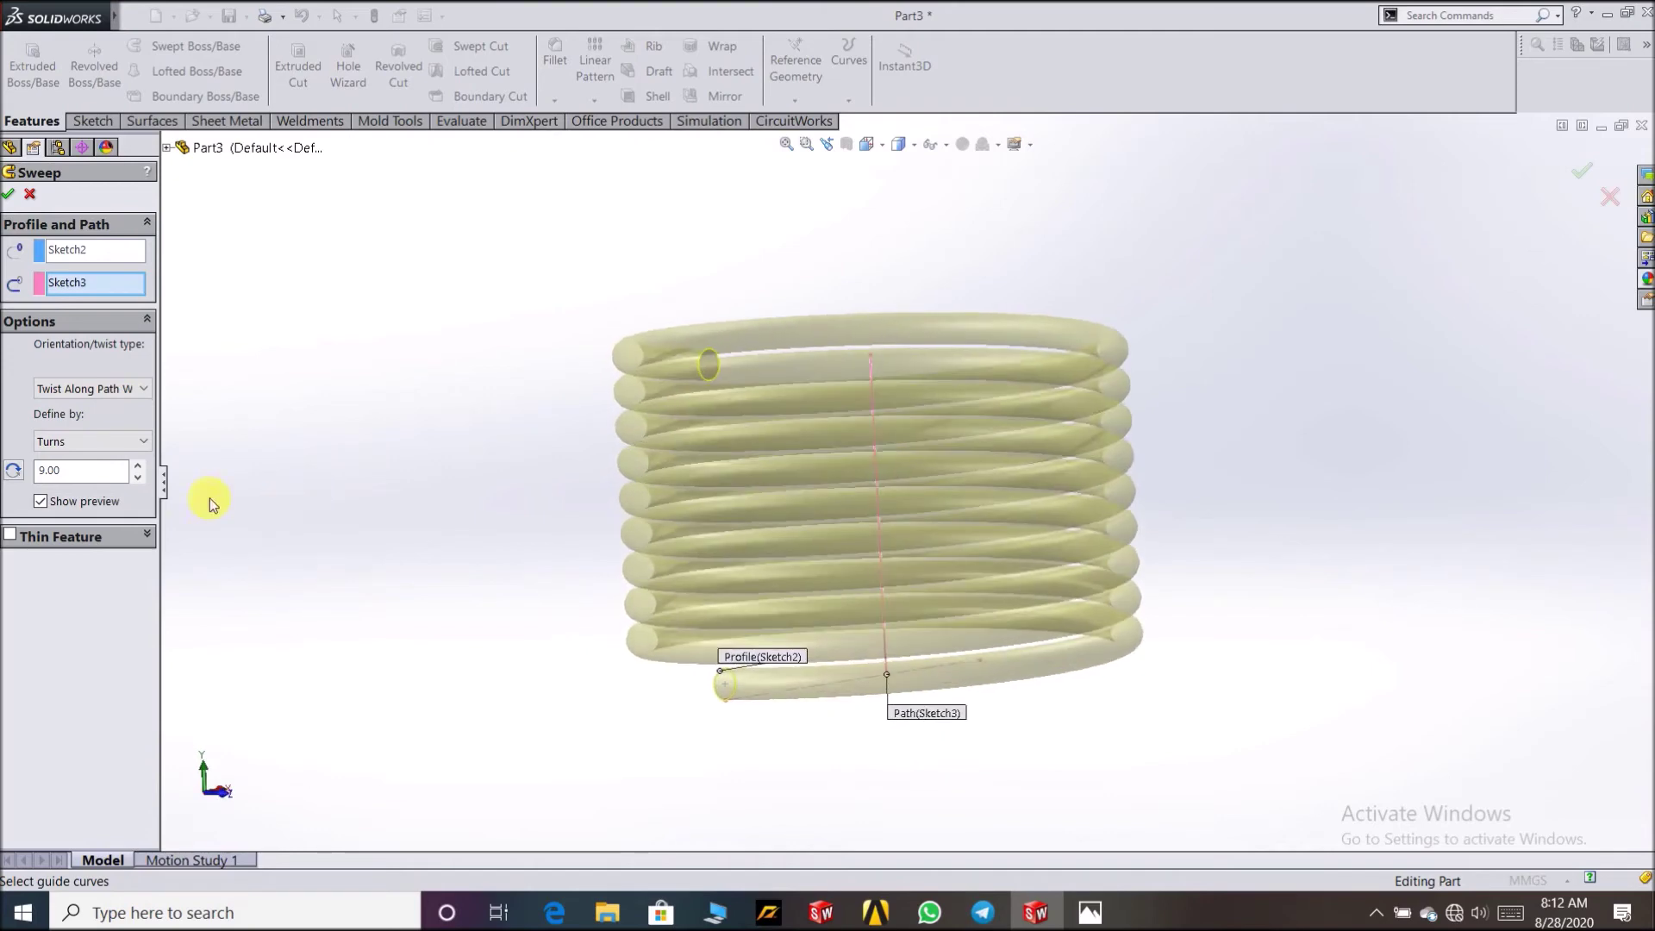
Step: Switch the twist definition to degrees and on to radians, and accept the sweep
click(124, 443)
click(120, 461)
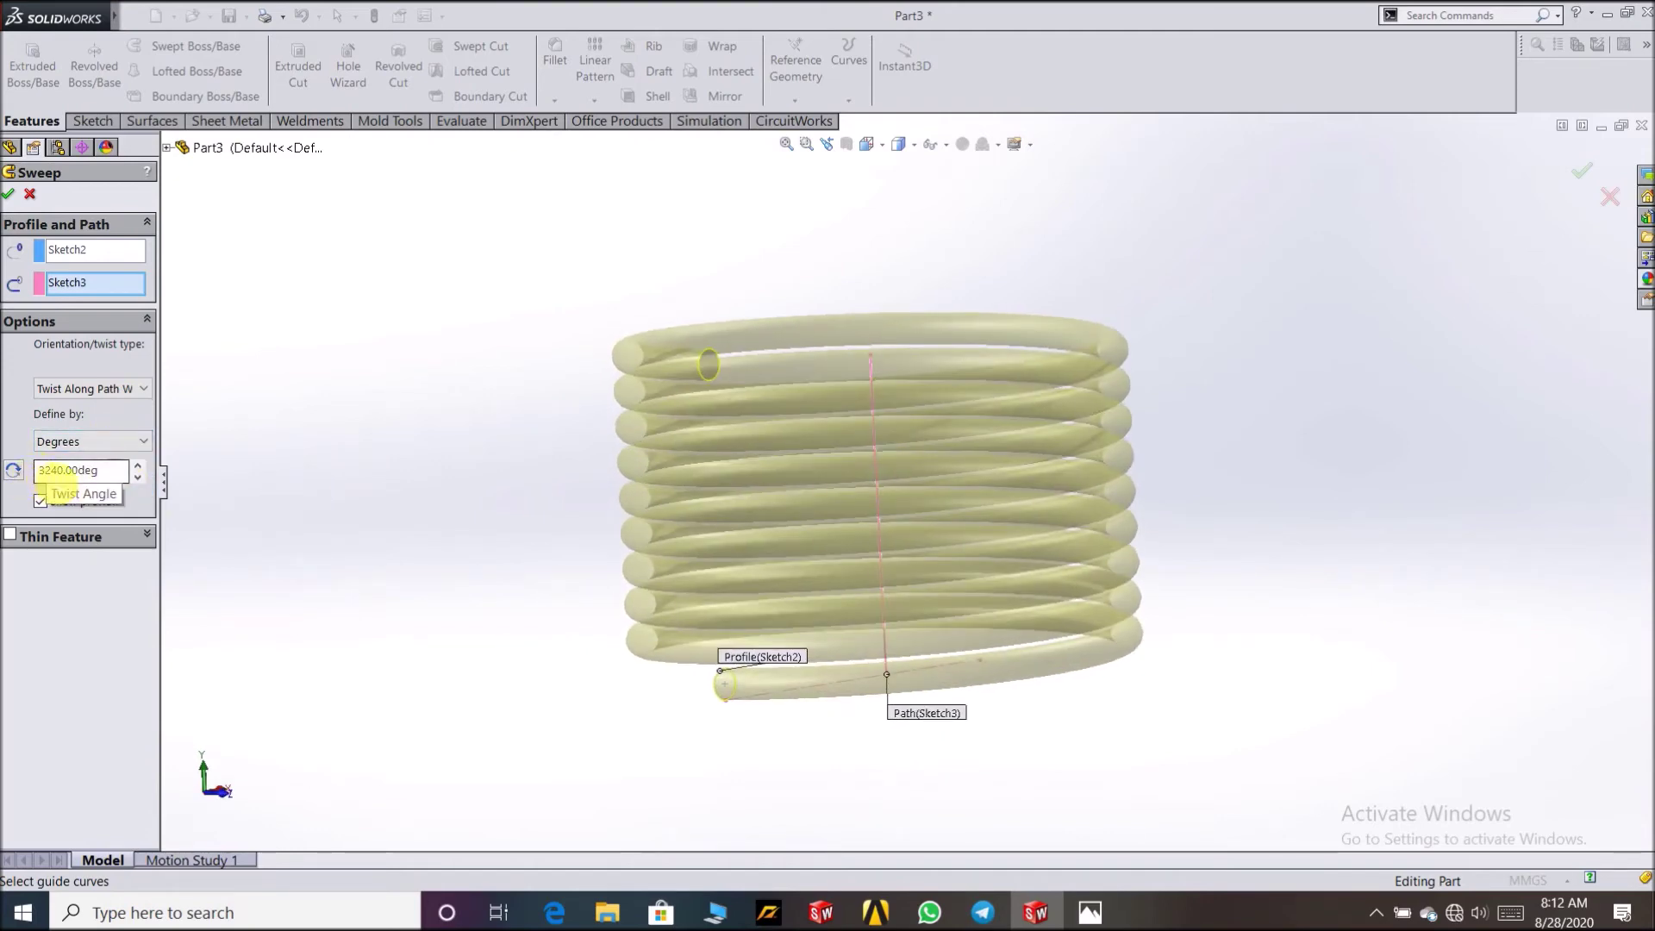
click(139, 440)
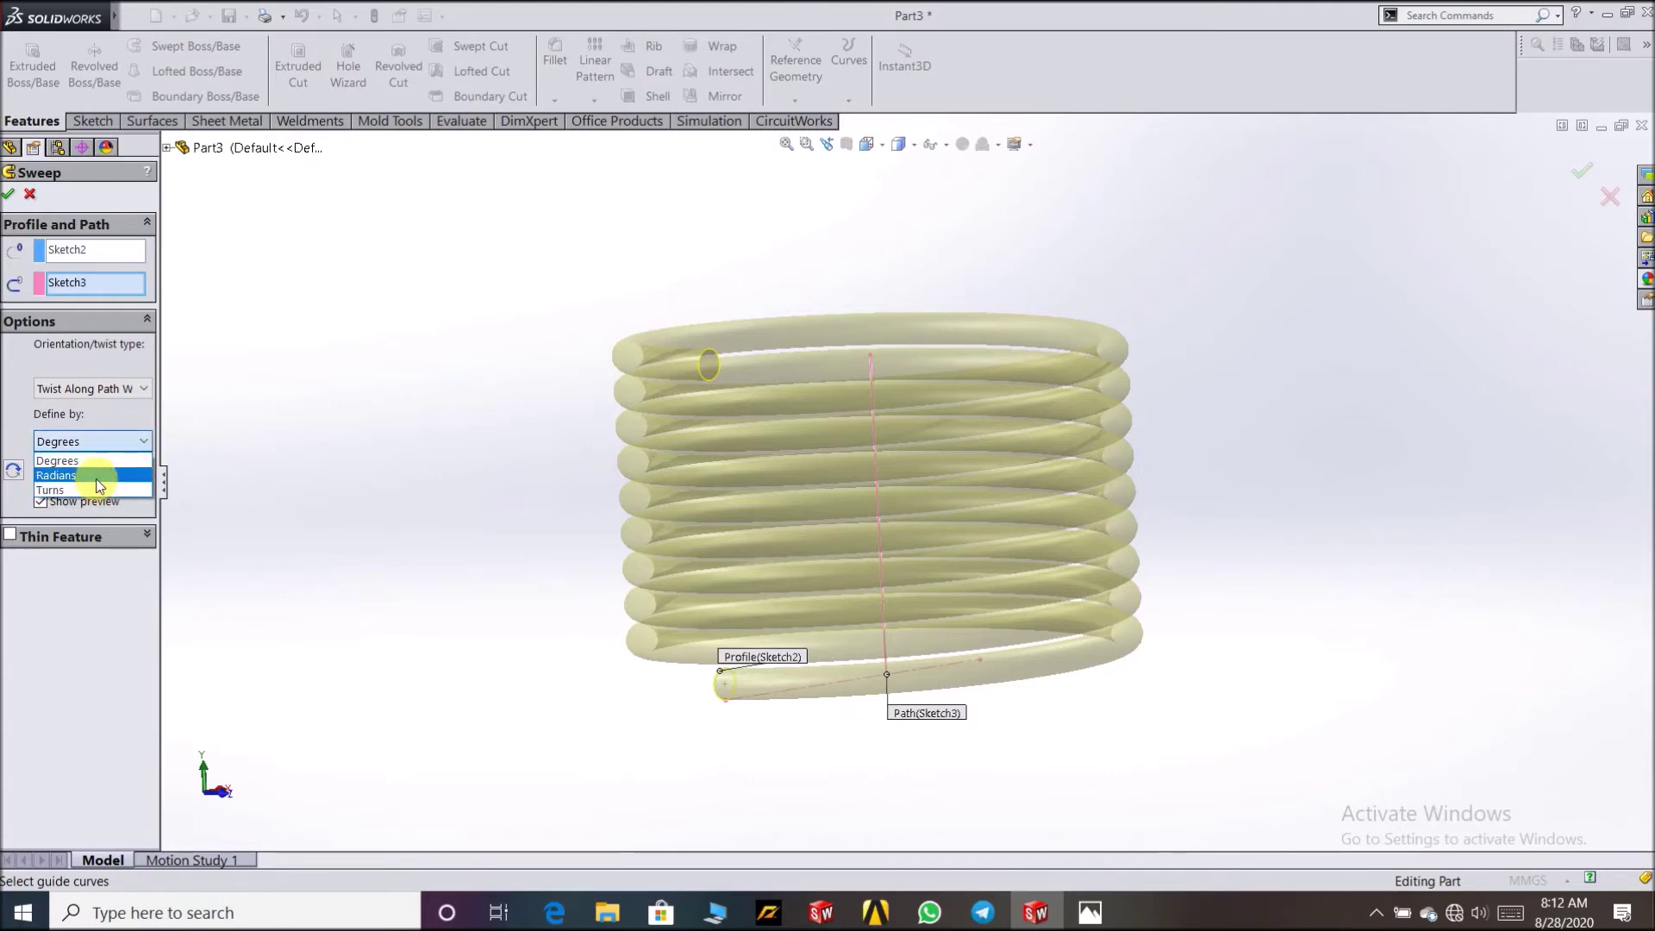
click(87, 476)
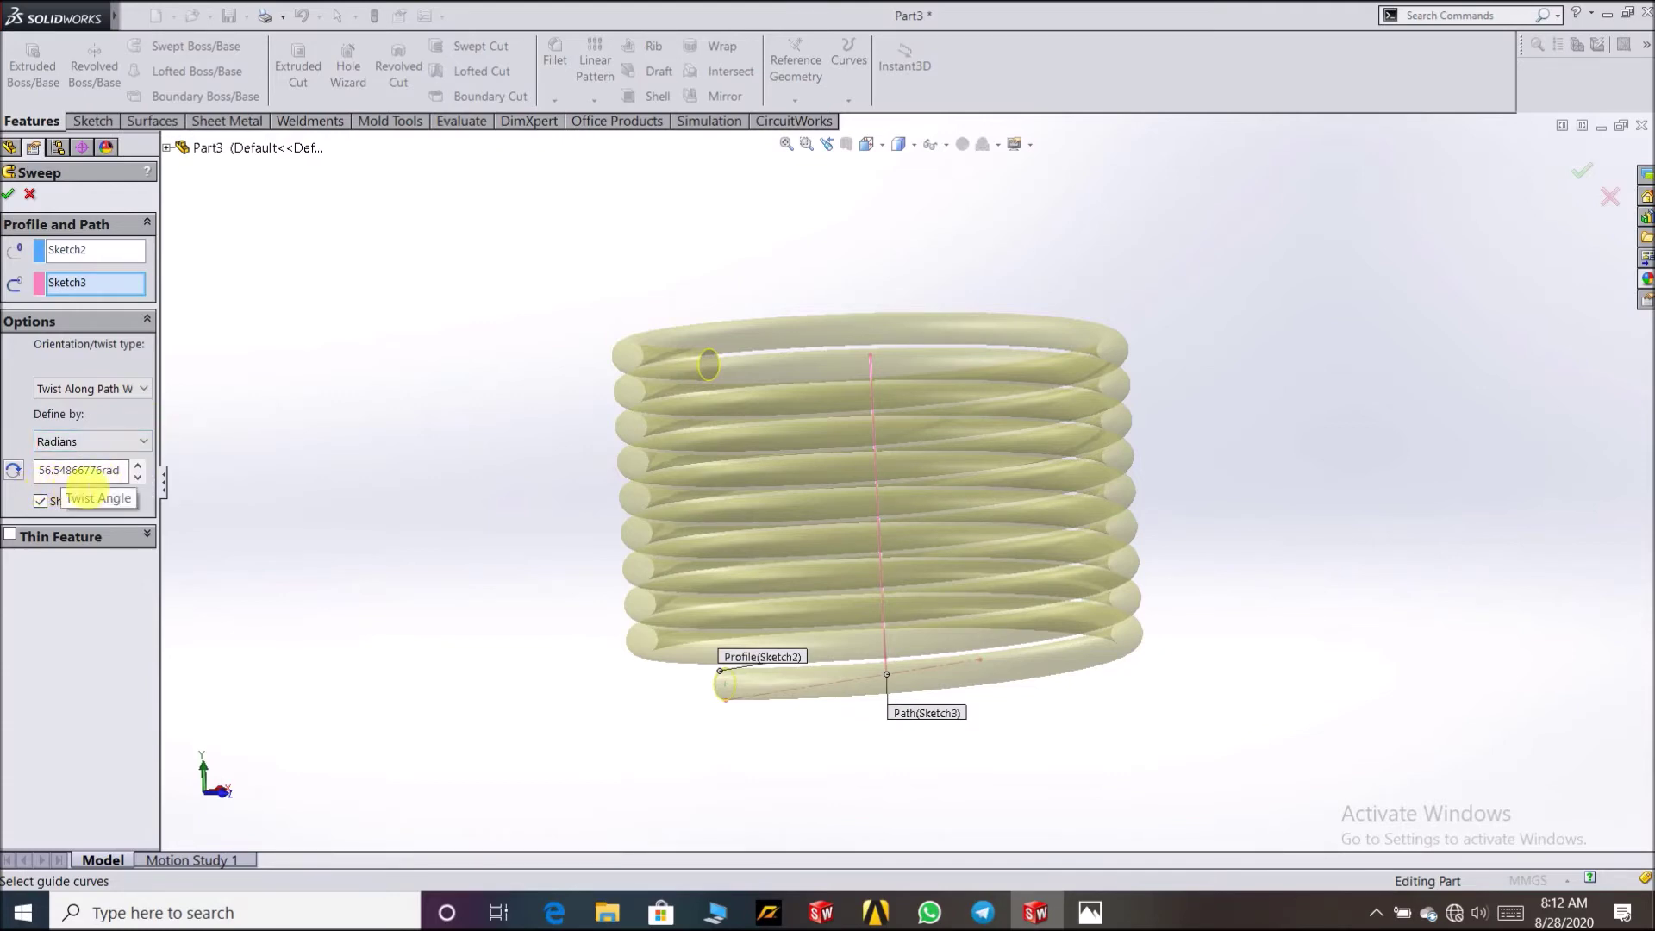
mouse_move(337, 438)
middle_down()
mouse_move(388, 445)
mouse_move(341, 439)
mouse_move(328, 354)
mouse_move(344, 444)
middle_up()
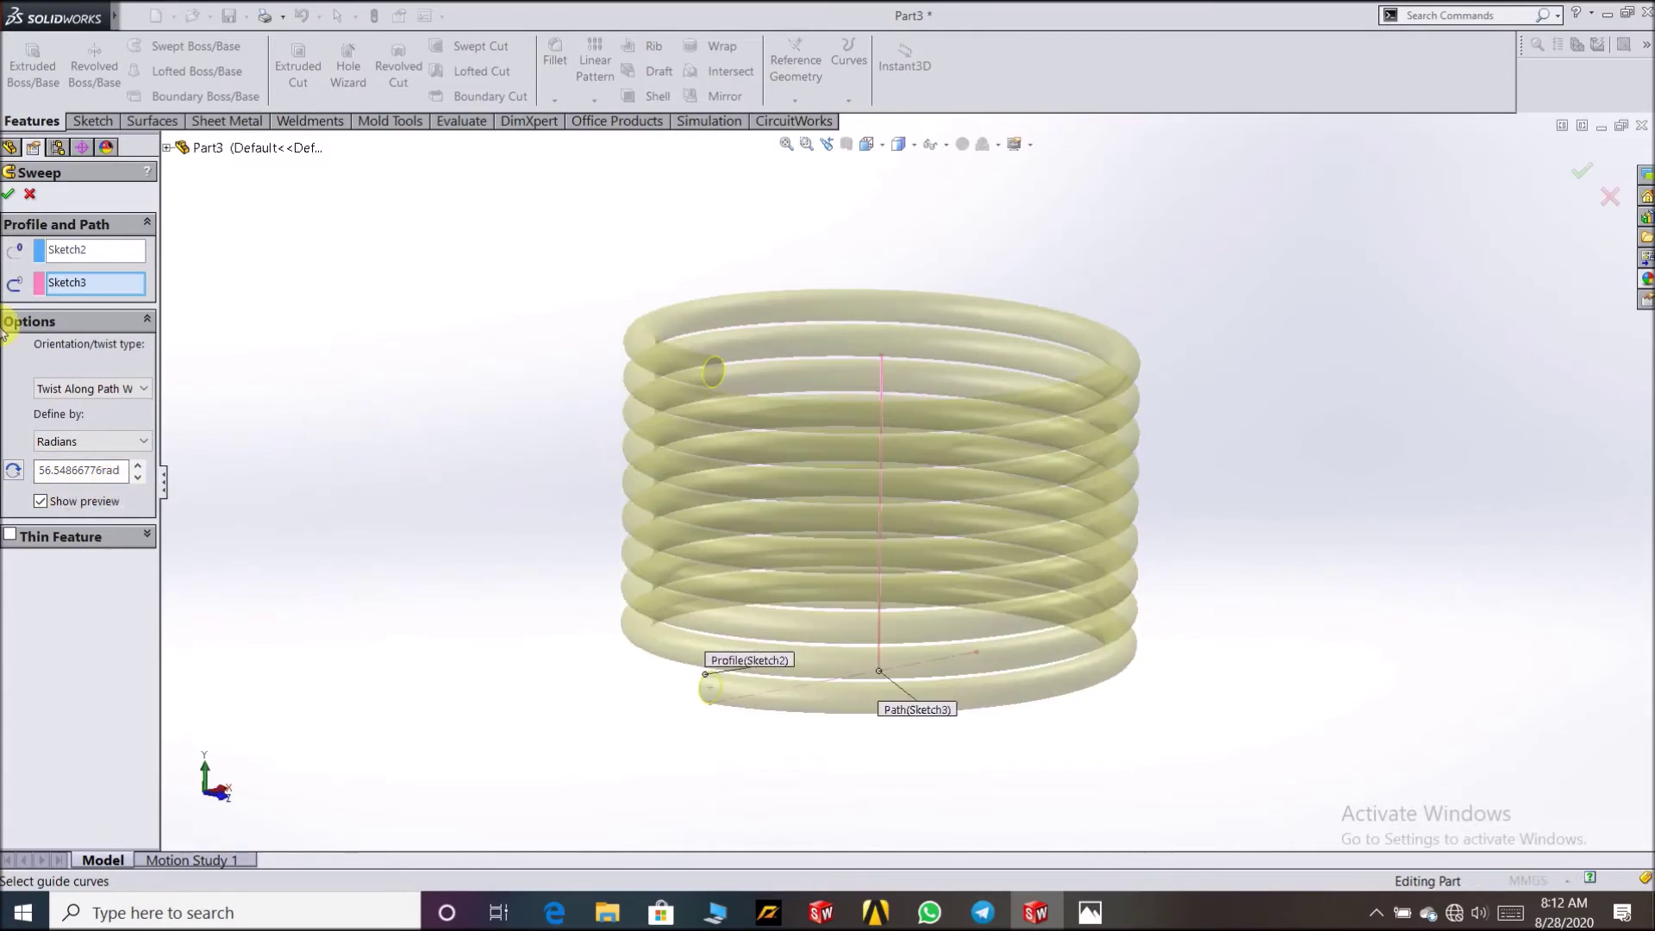
click(10, 191)
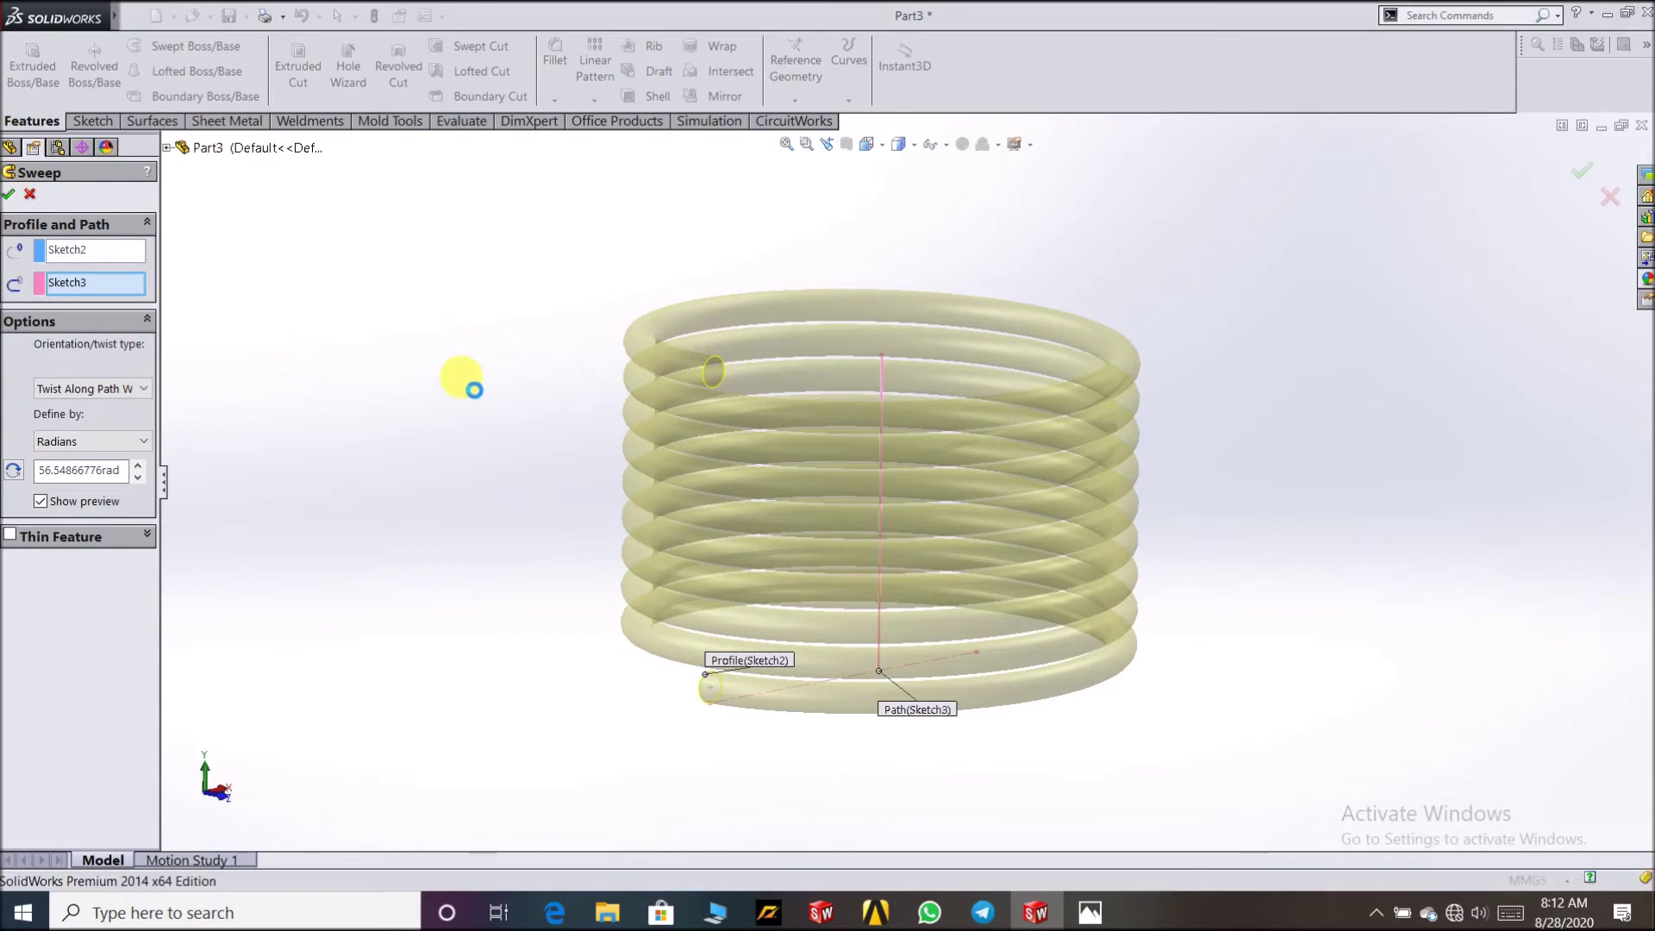
Step: Check the spring.png reference image in Photos and apply a blue plastic appearance to the swept spring in SolidWorks
click(1090, 913)
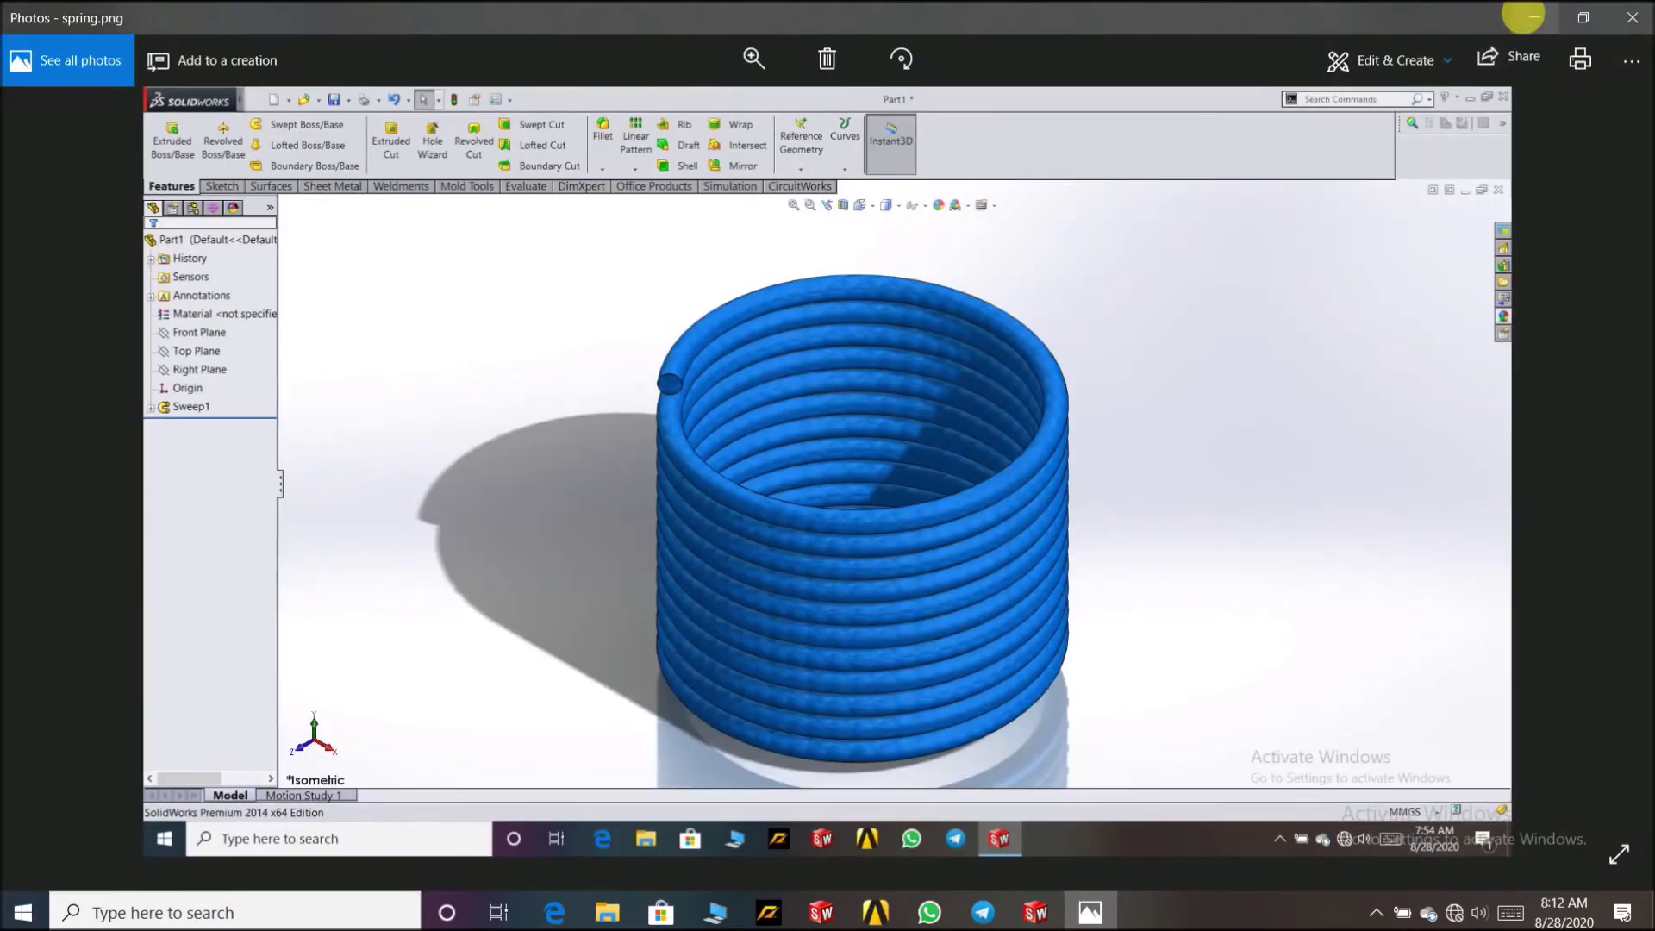
click(1534, 17)
click(1647, 280)
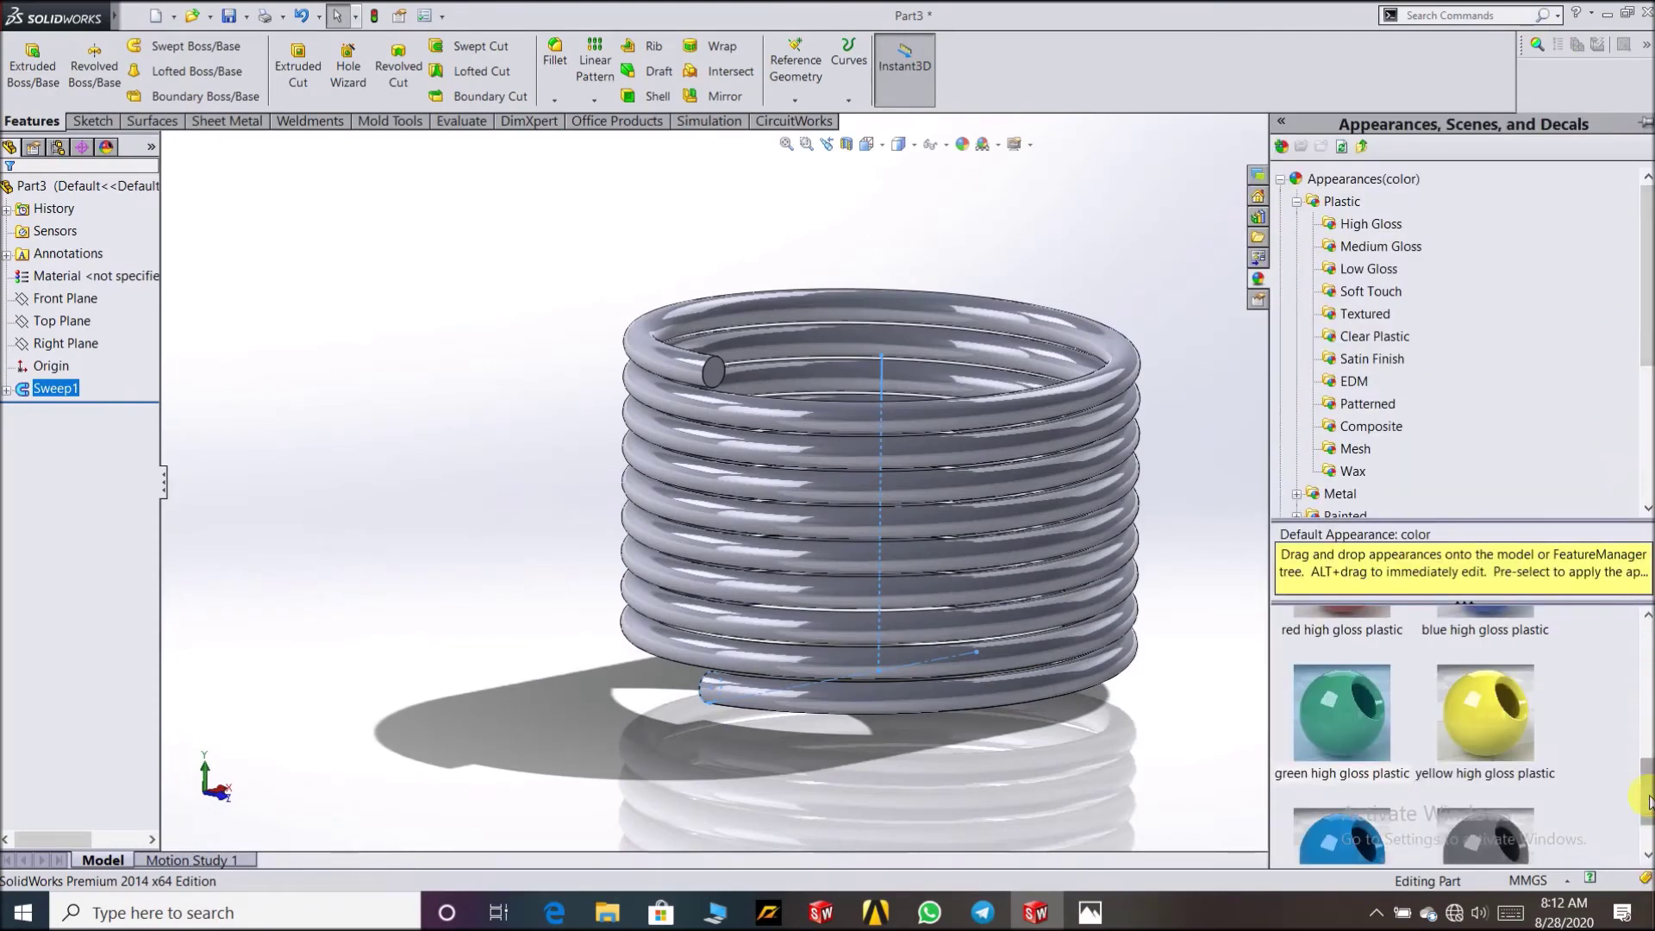
scroll(1649, 802, down, 1)
click(1375, 223)
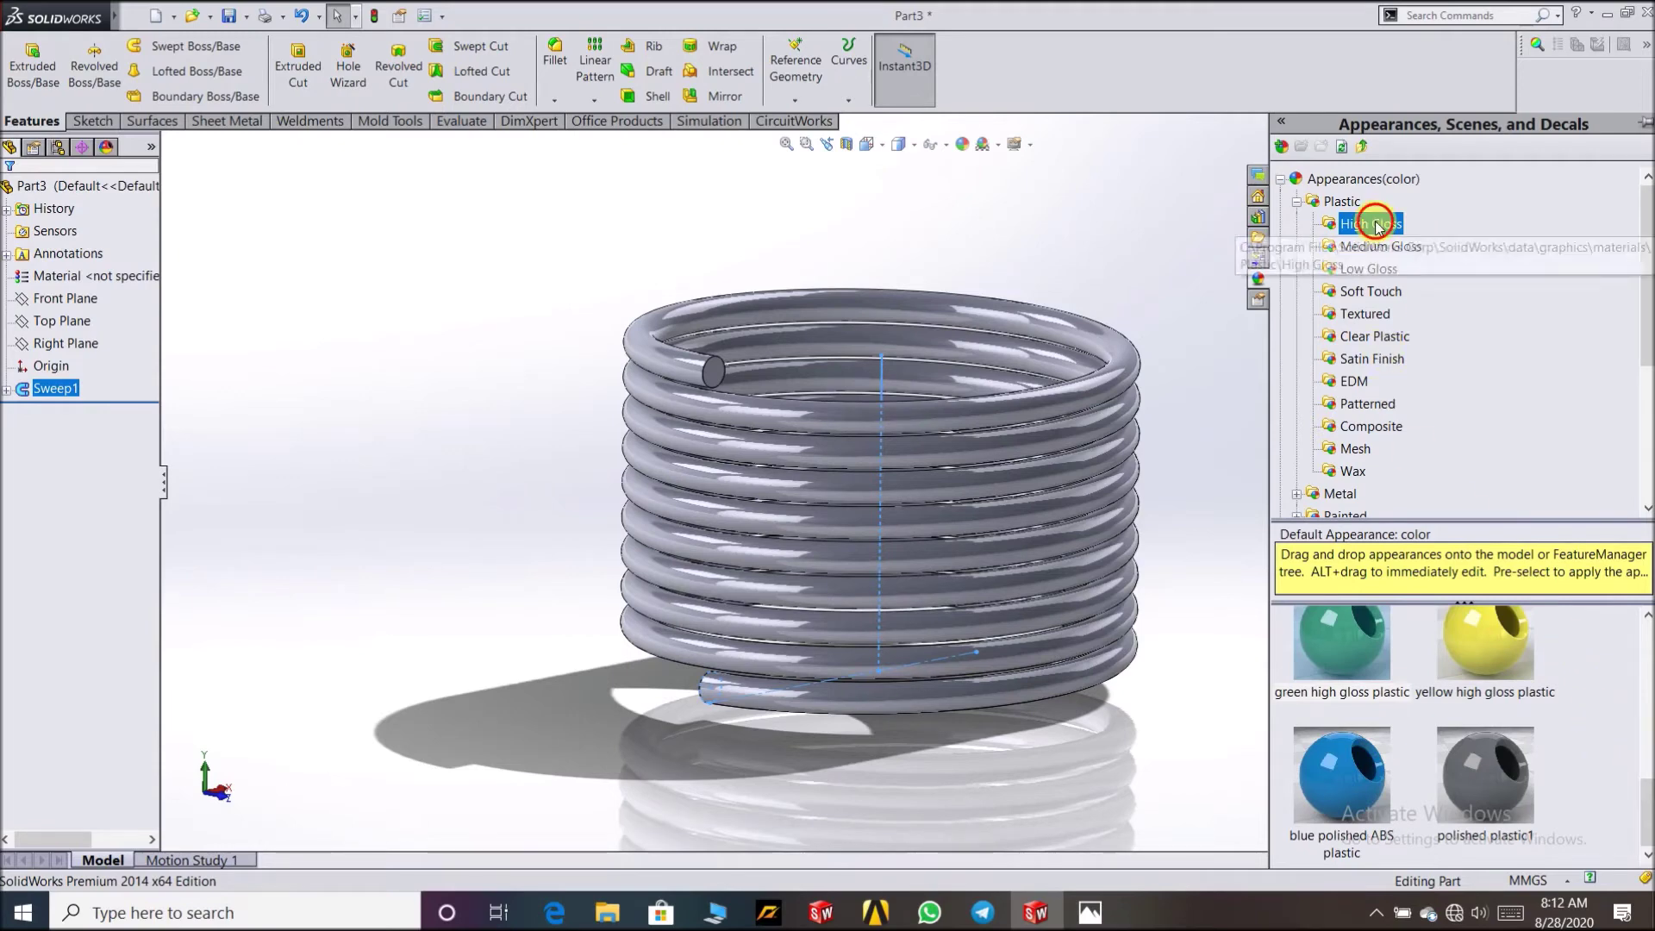
scroll(1562, 739, down, 1)
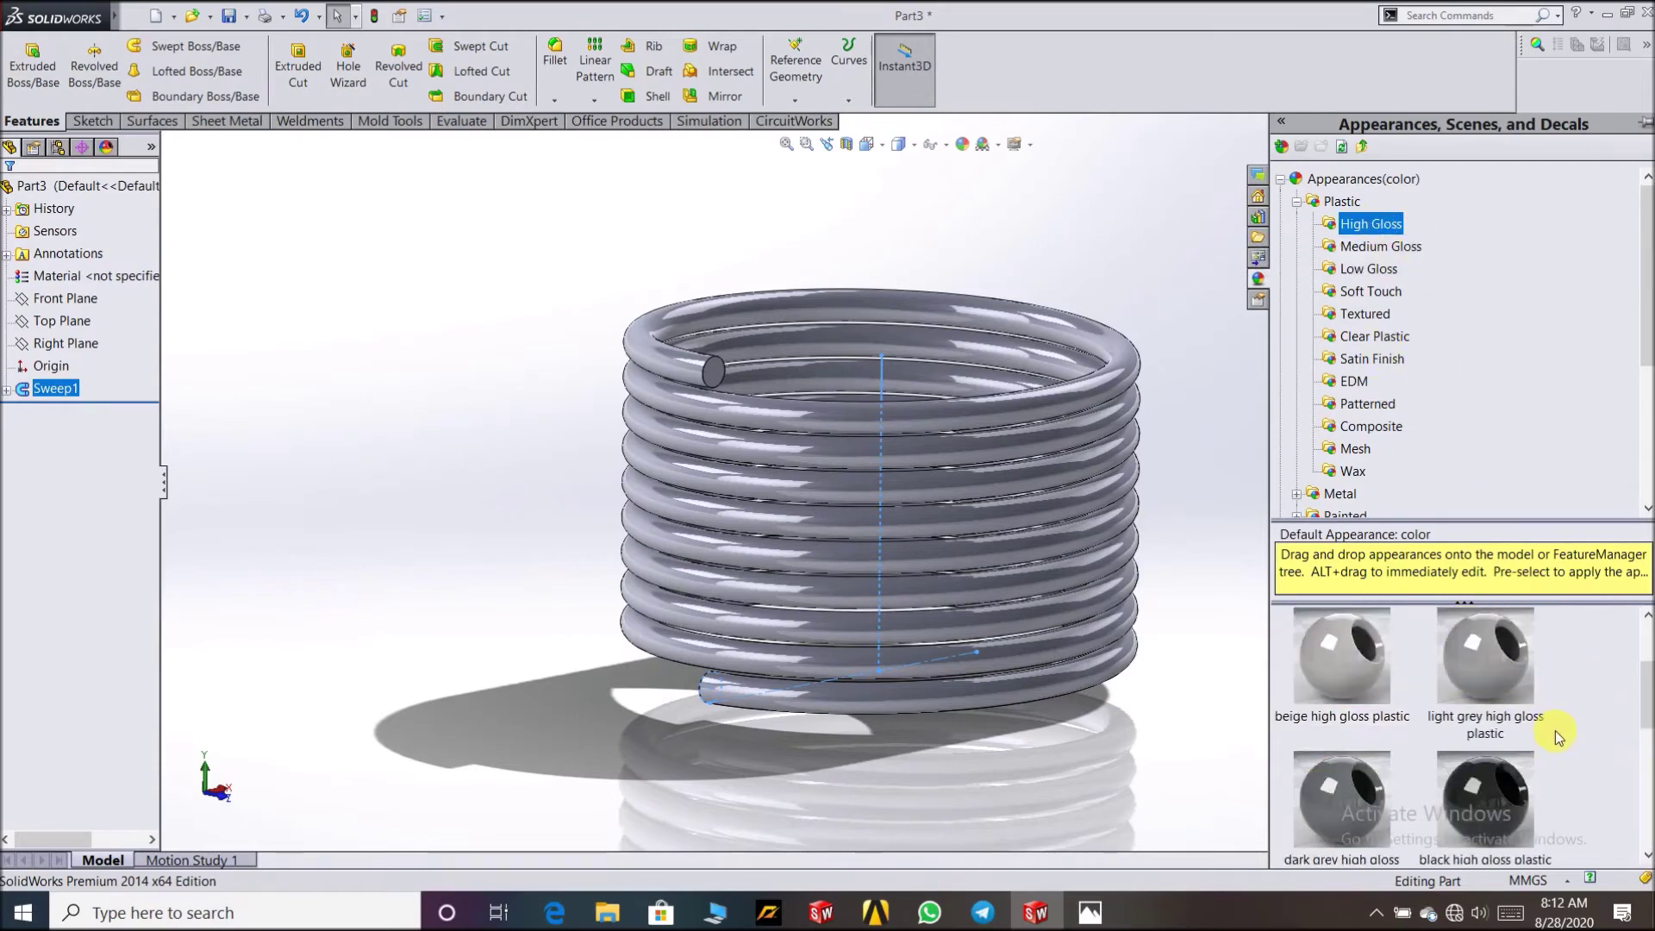
scroll(1565, 739, up, 1)
click(1341, 201)
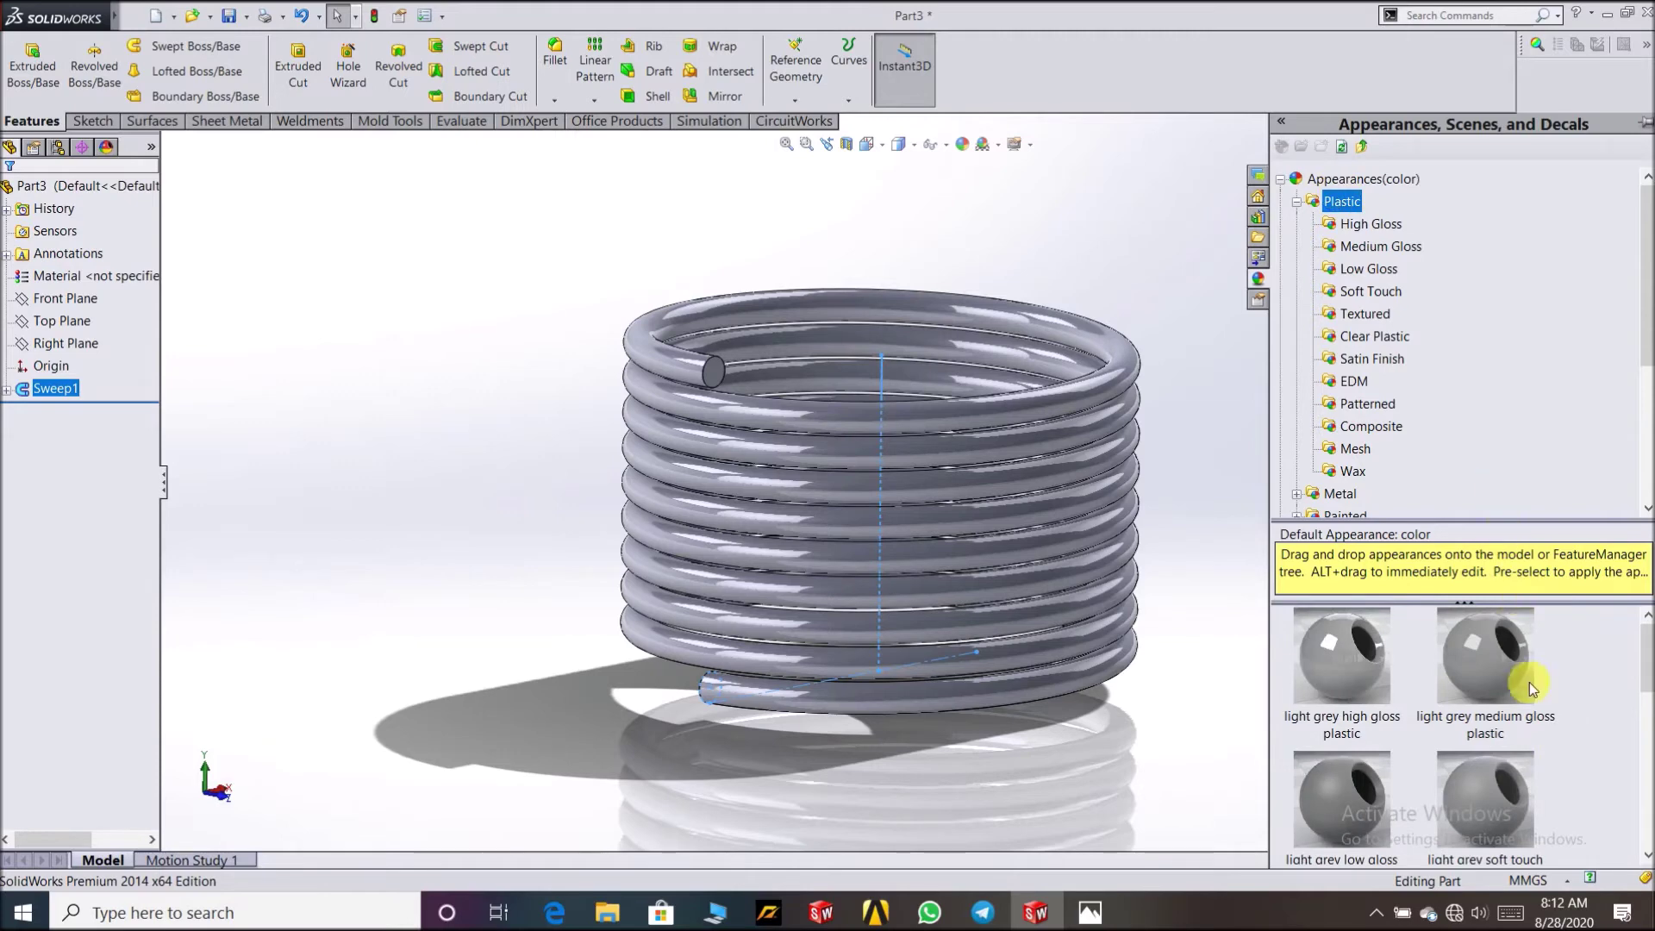
scroll(1359, 683, down, 5)
drag(1359, 683, 1007, 536)
click(1008, 535)
Step: Examine the blue spring's coils and end face up close and from several angles
middle_drag(1244, 358, 1230, 448)
scroll(1231, 447, up, 3)
scroll(1156, 473, down, 1)
scroll(669, 624, down, 3)
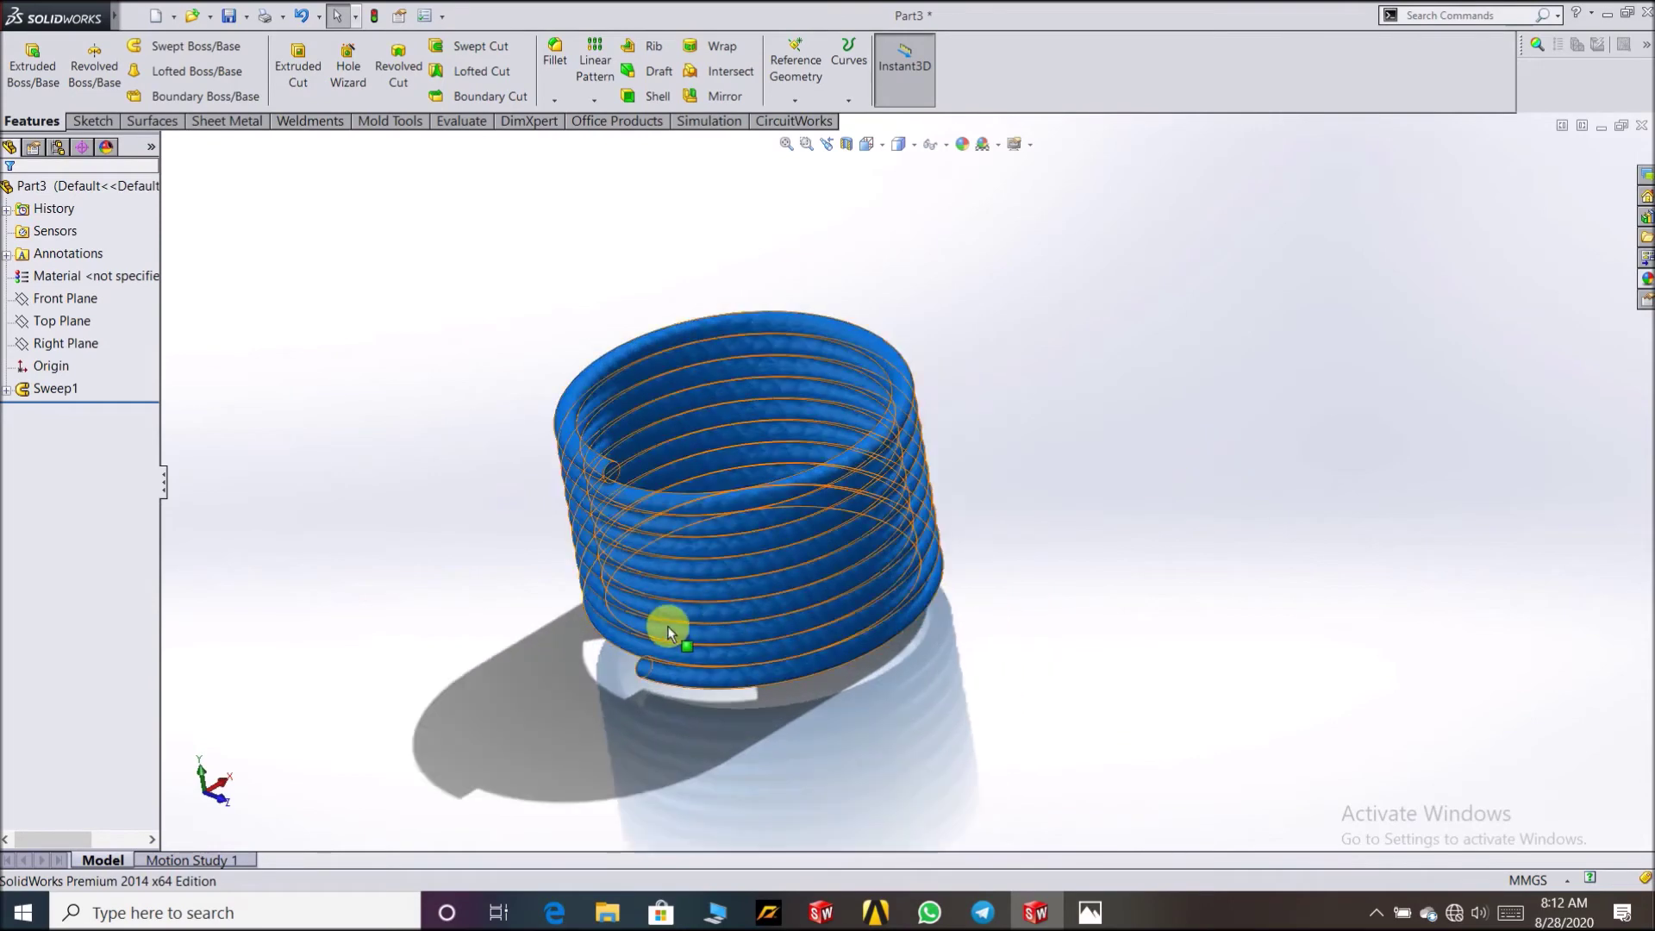
scroll(735, 469, up, 3)
scroll(785, 360, down, 3)
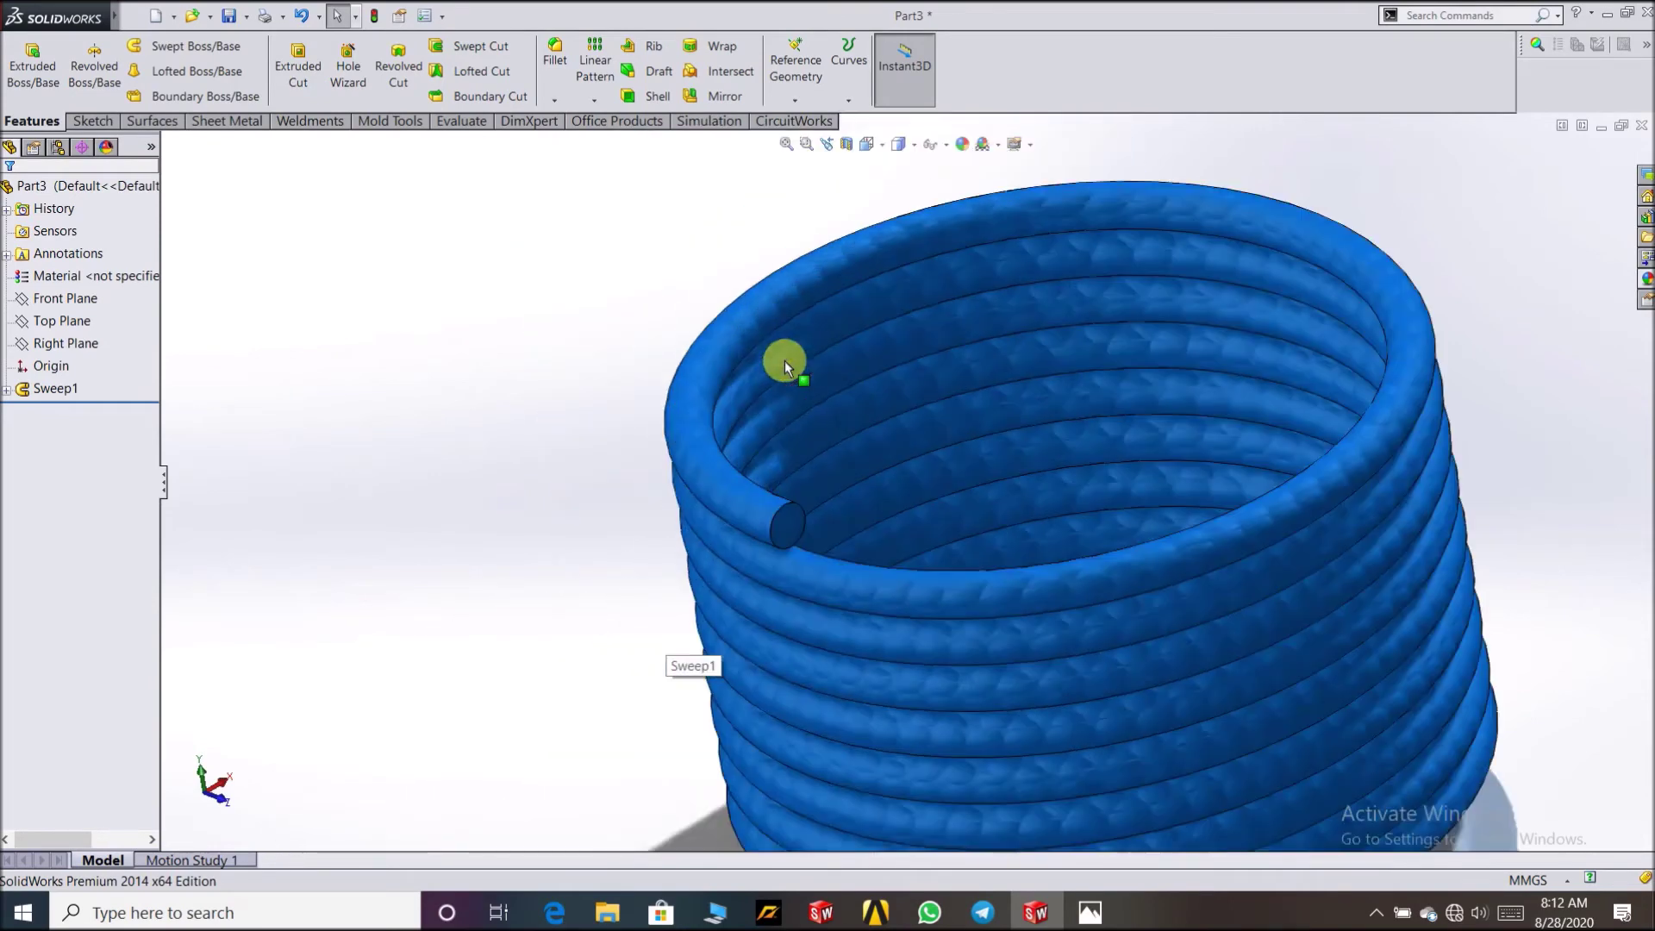
scroll(784, 360, up, 3)
middle_drag(1142, 618, 1207, 528)
scroll(1090, 479, down, 3)
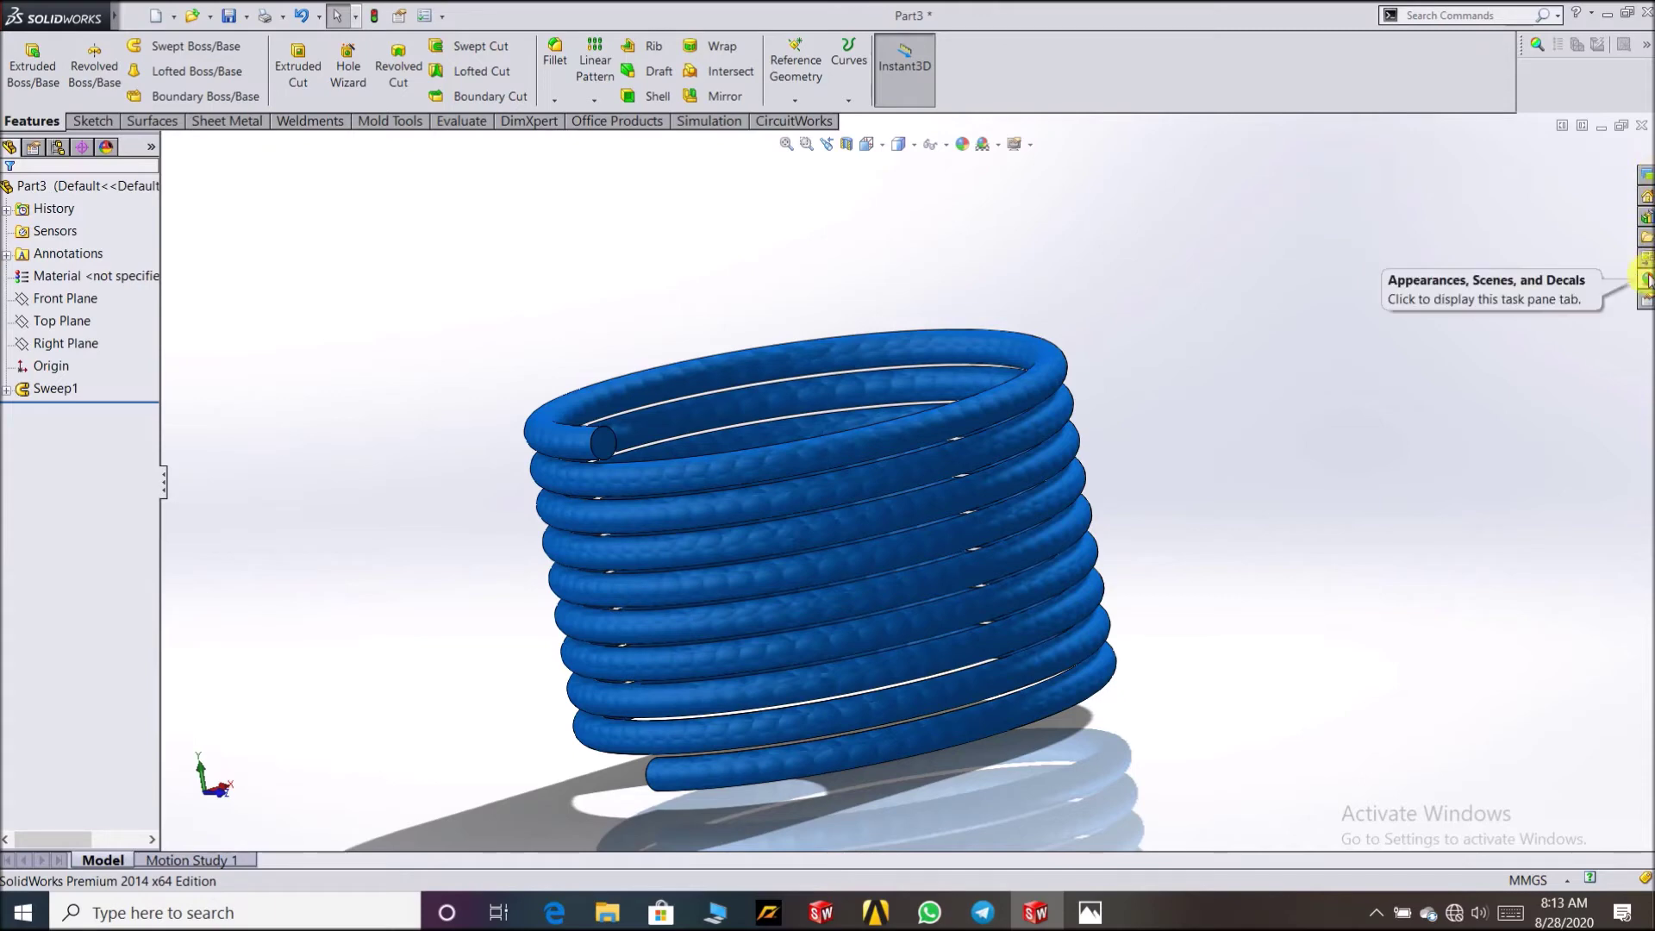
Step: Close the blue spring part without saving it
click(1642, 127)
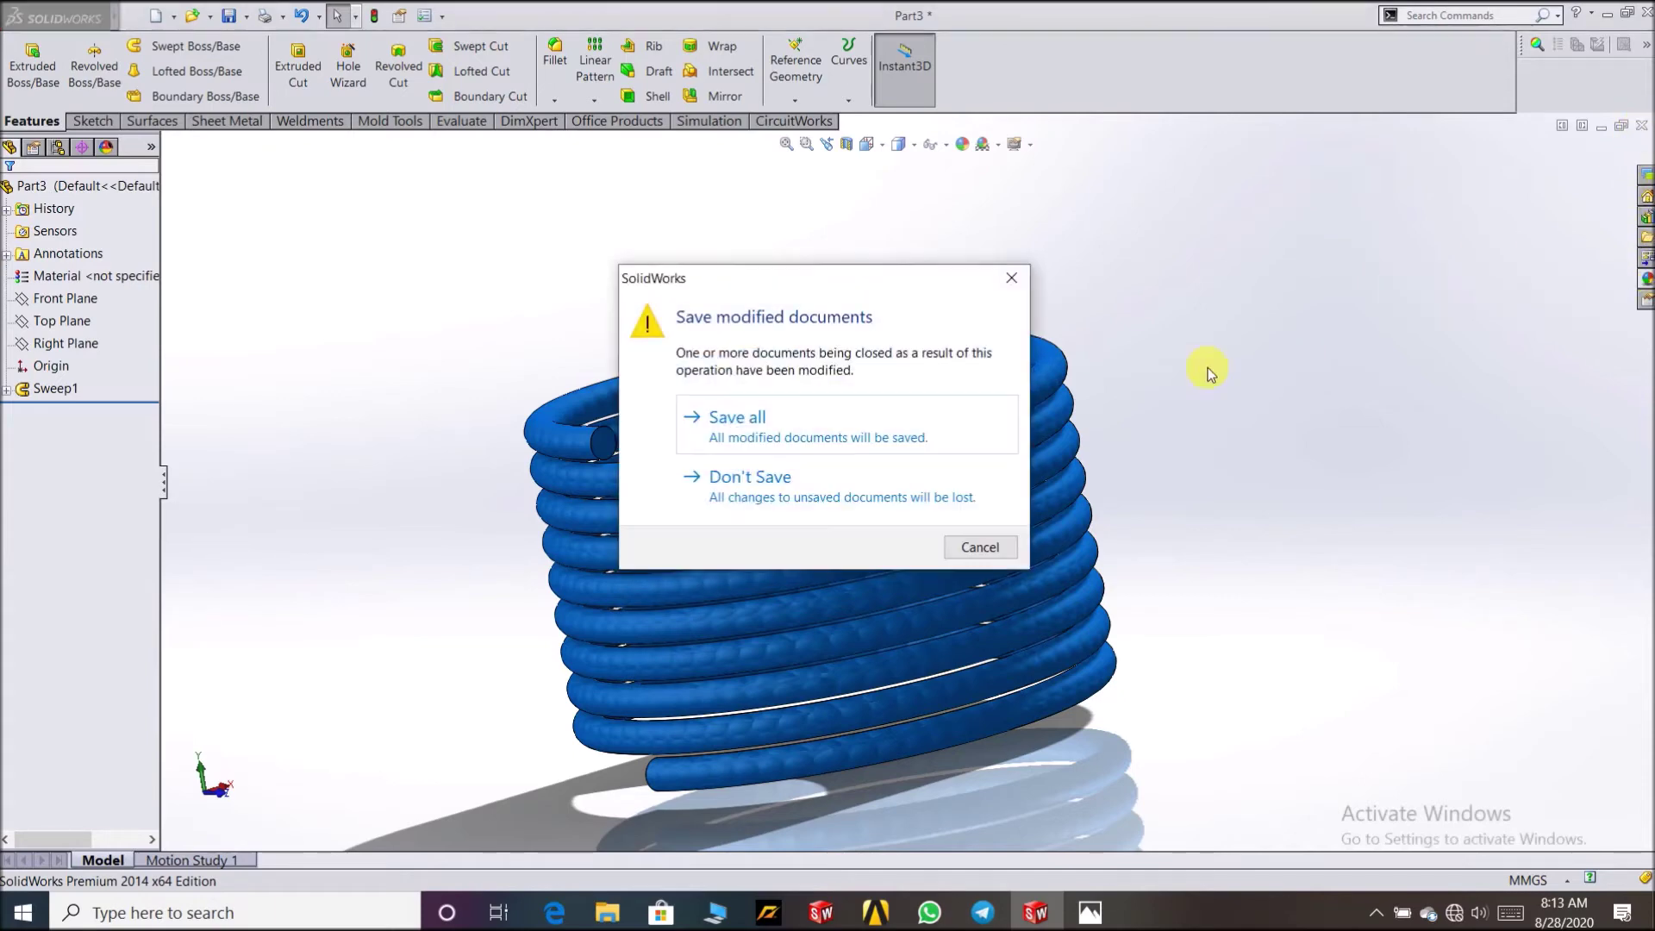
click(856, 476)
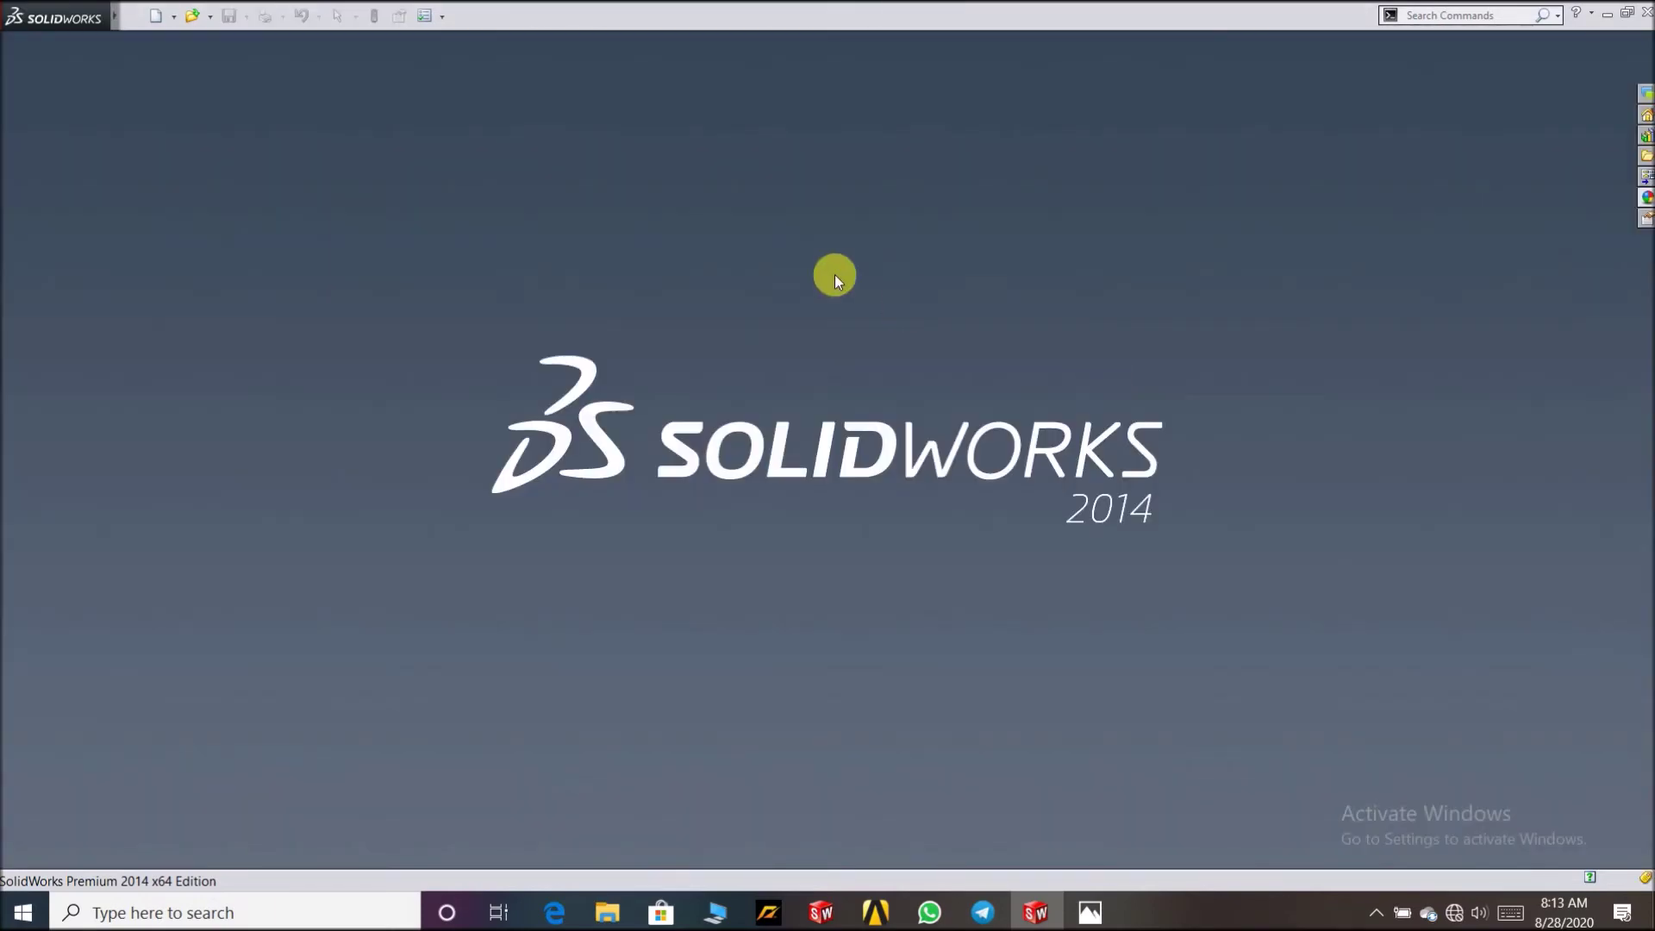
Step: View the green spring reference image s2.png in Photos and return to SolidWorks
click(1091, 913)
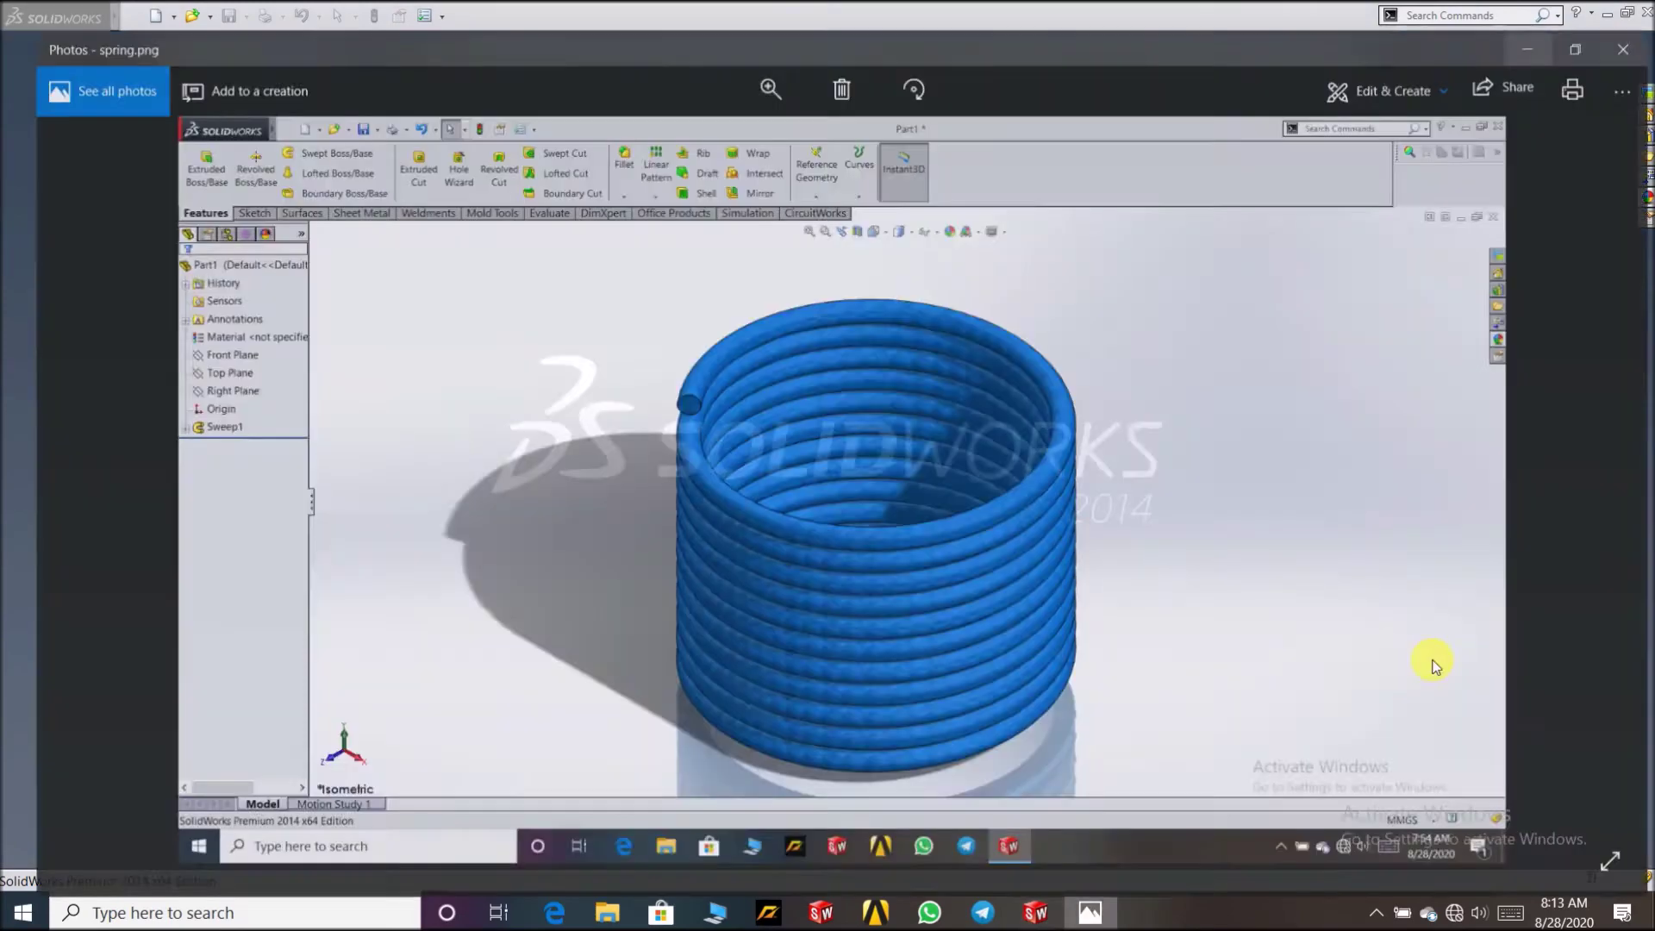
click(1607, 471)
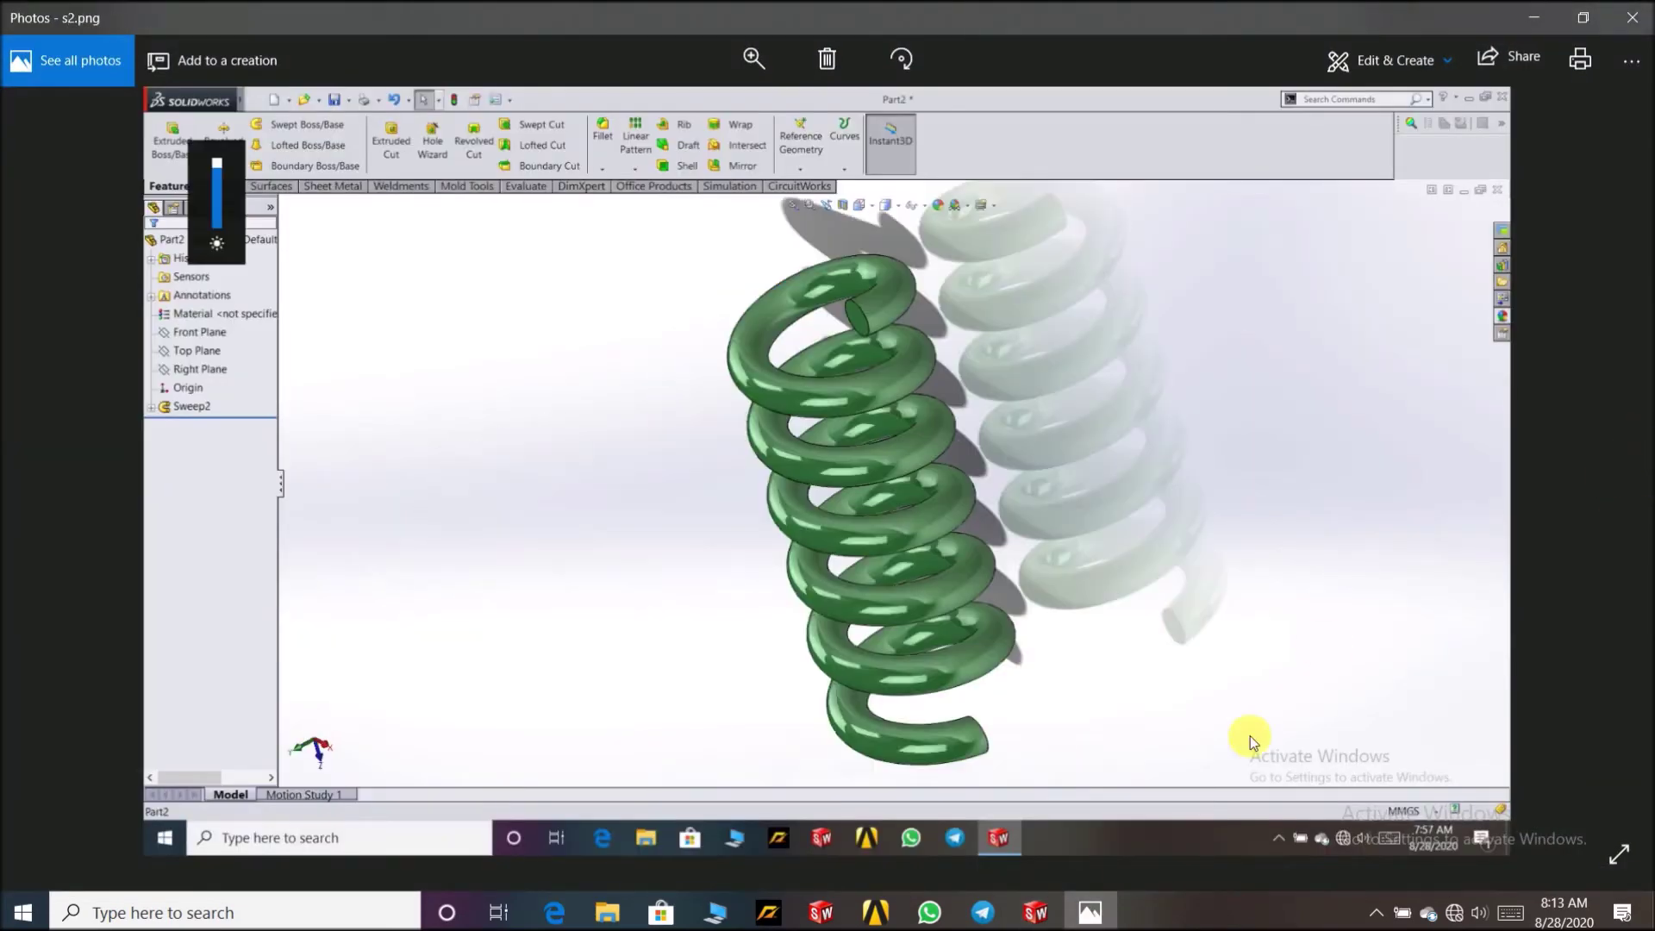
click(1036, 912)
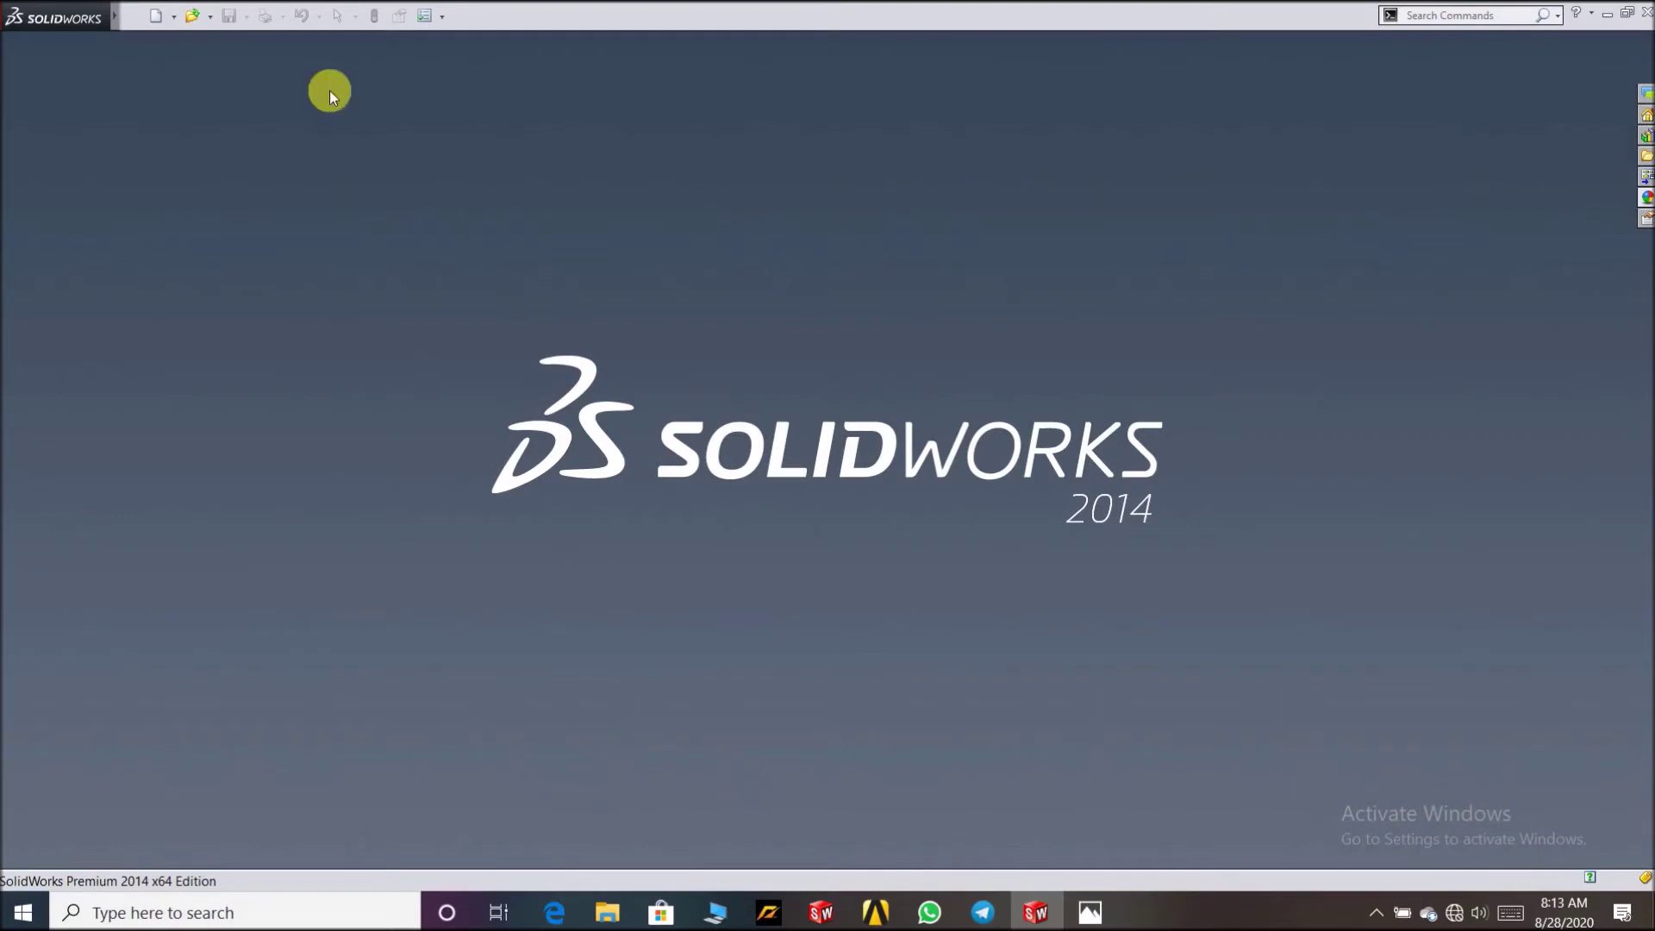
Step: Create a new part and start a sketch on the Front Plane, viewed normal to it
click(156, 16)
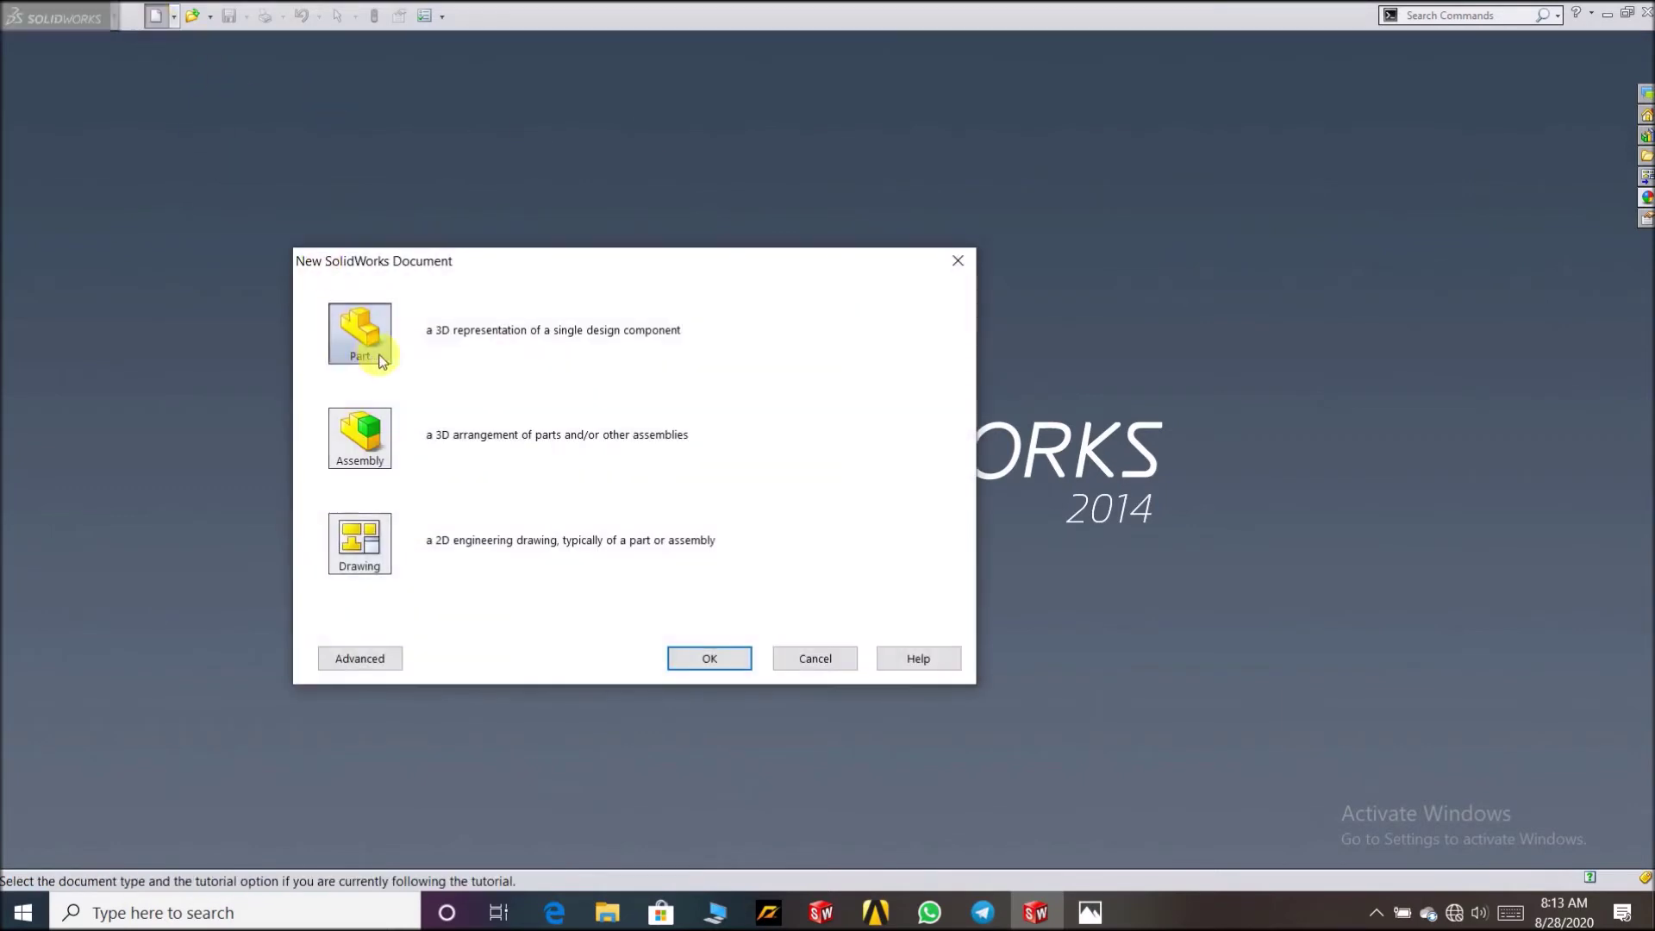
click(712, 660)
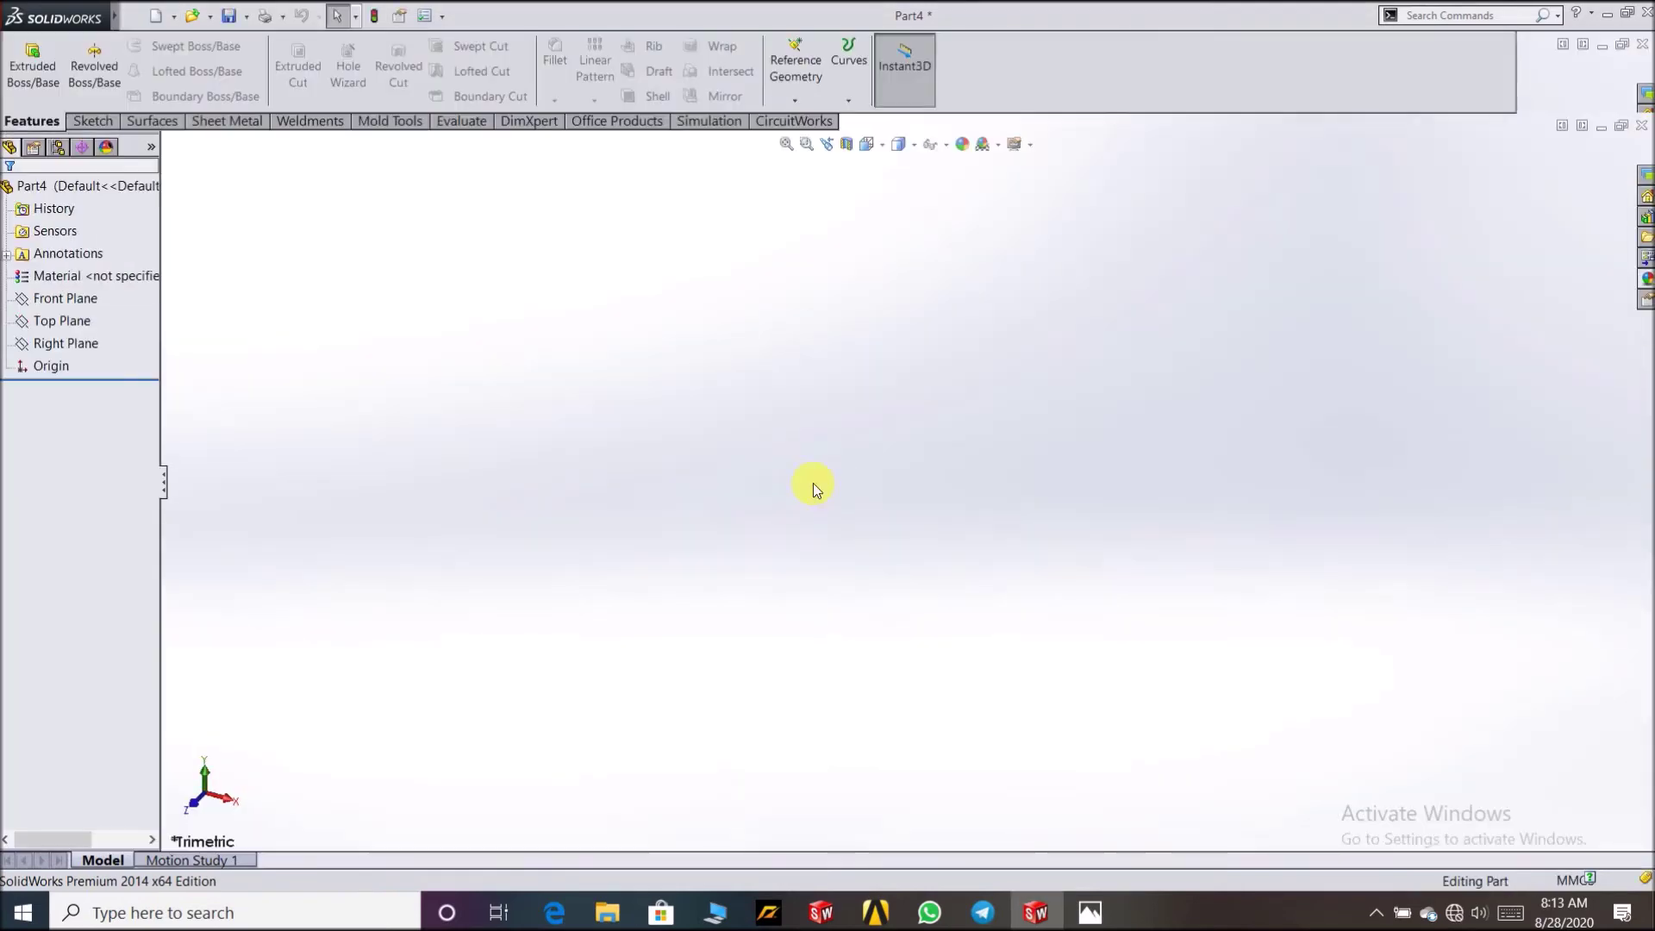
click(63, 300)
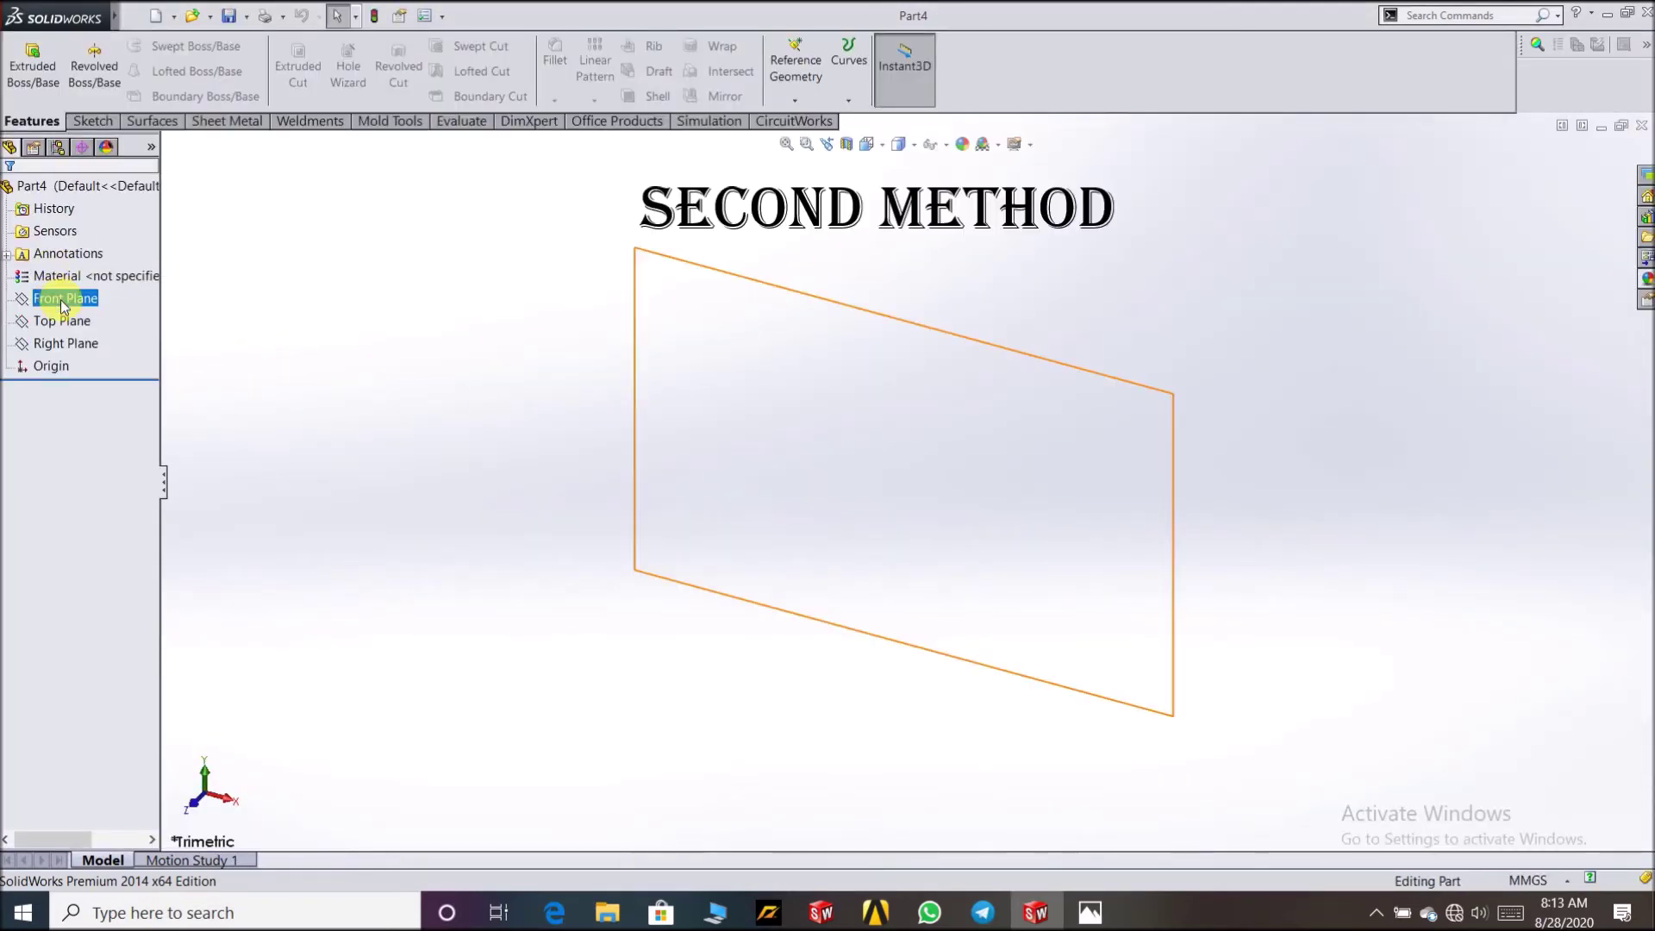
right_click(62, 306)
click(121, 274)
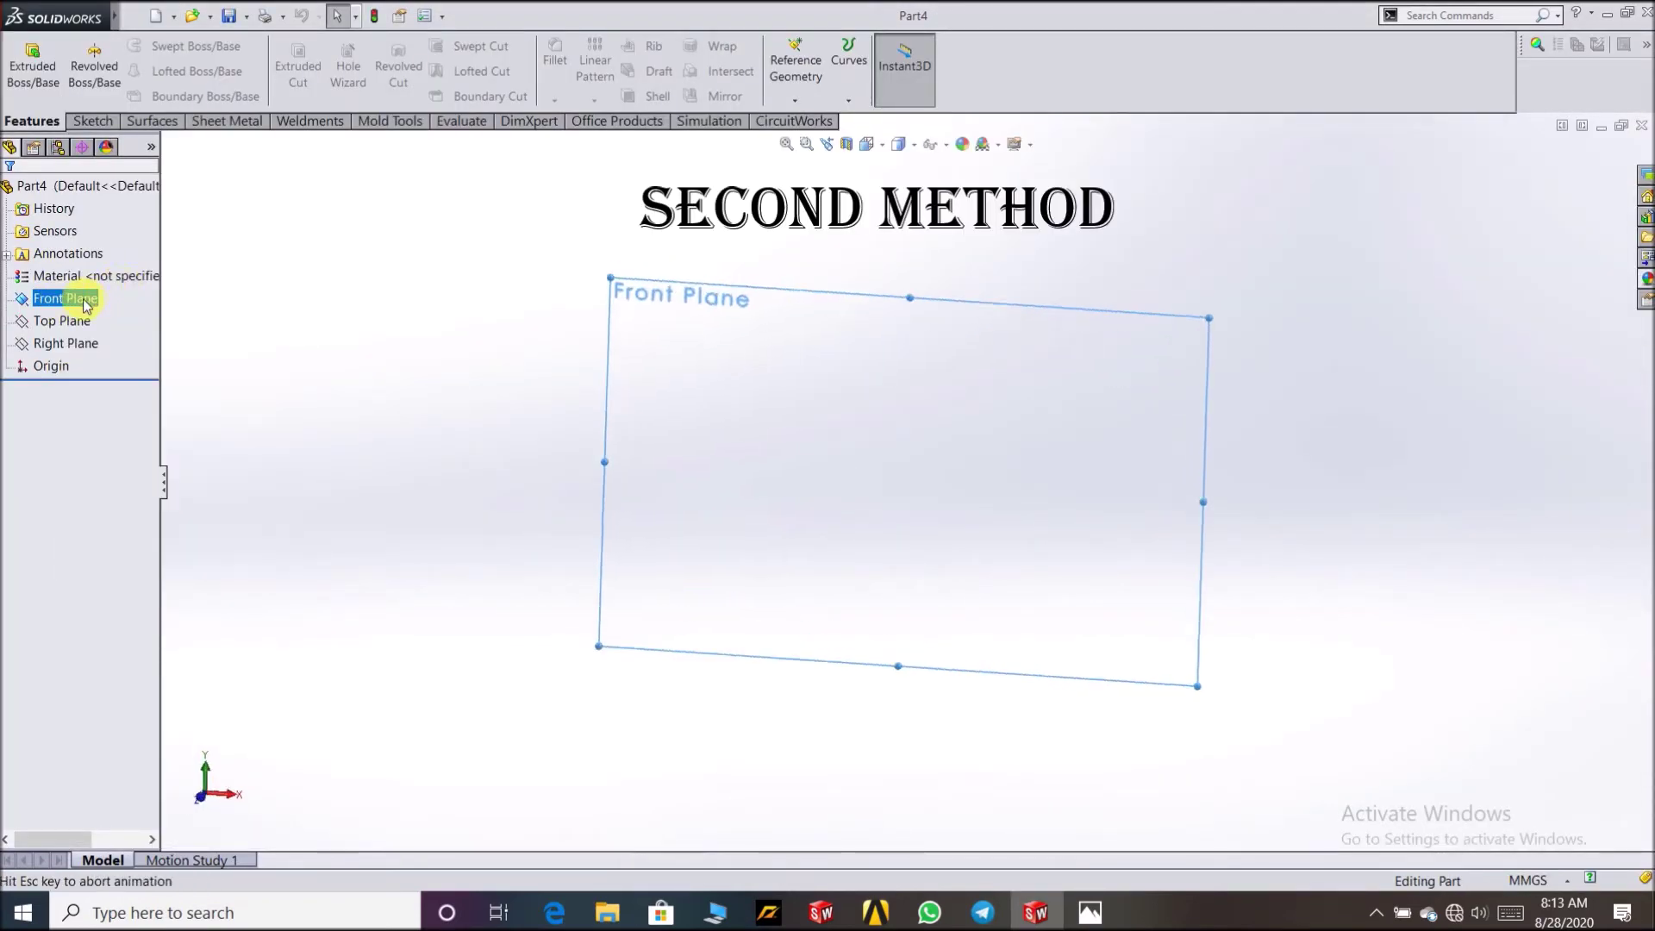
right_click(83, 298)
click(93, 277)
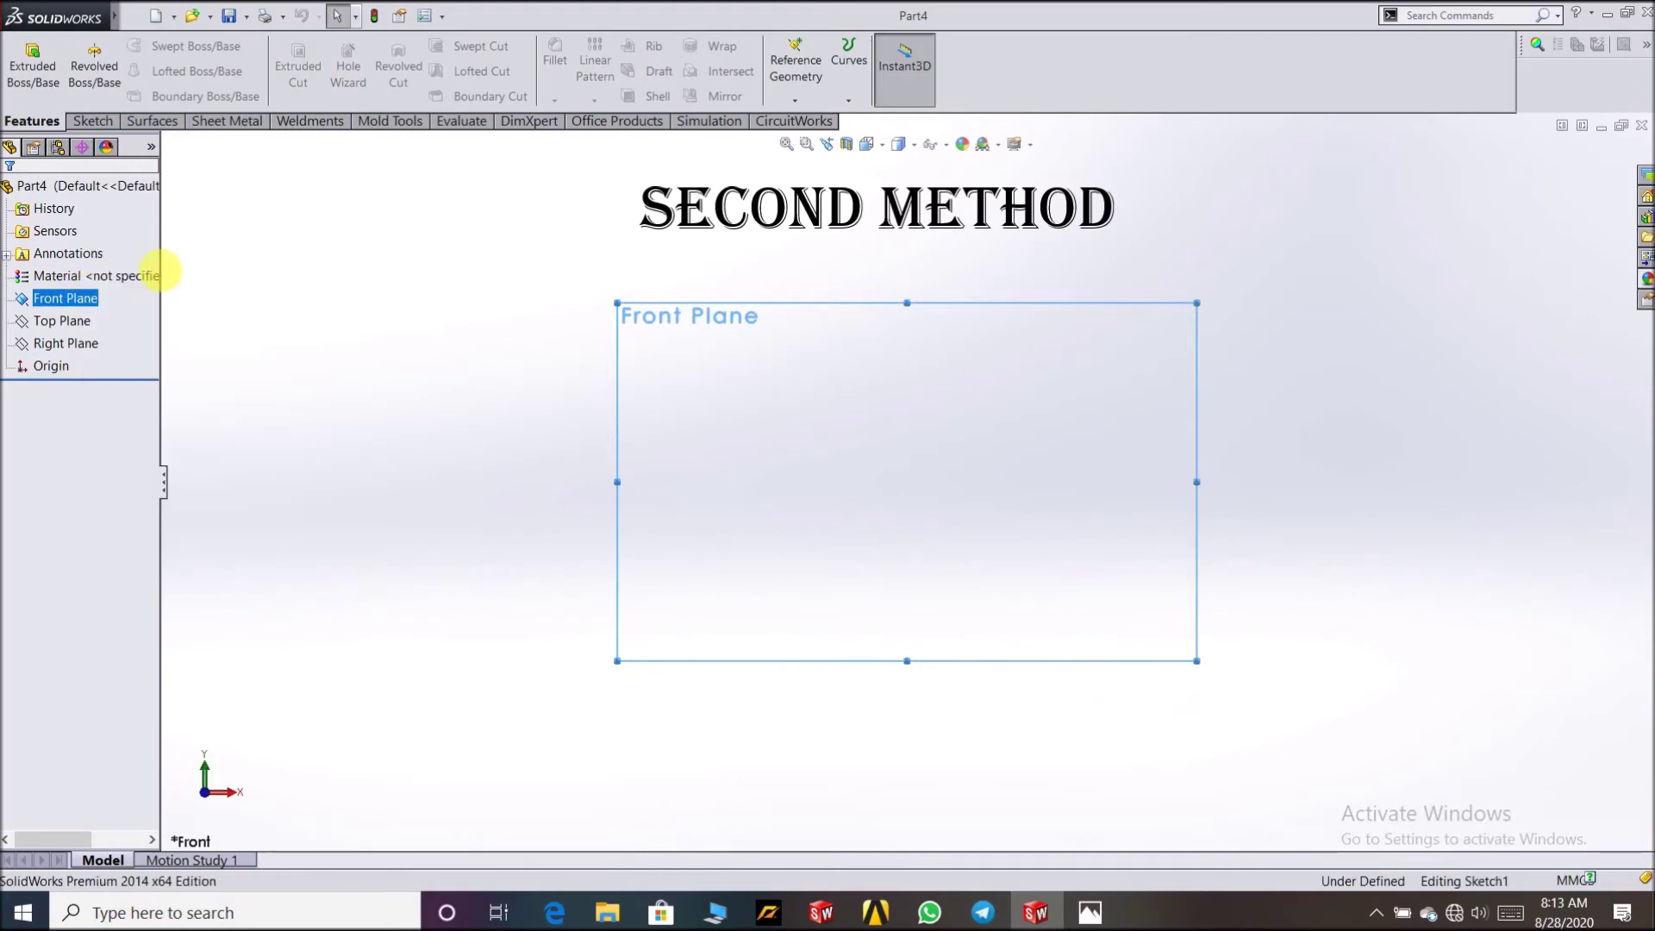
Step: Sketch a circle centred on the origin and set its radius to 40 mm
click(86, 121)
click(161, 45)
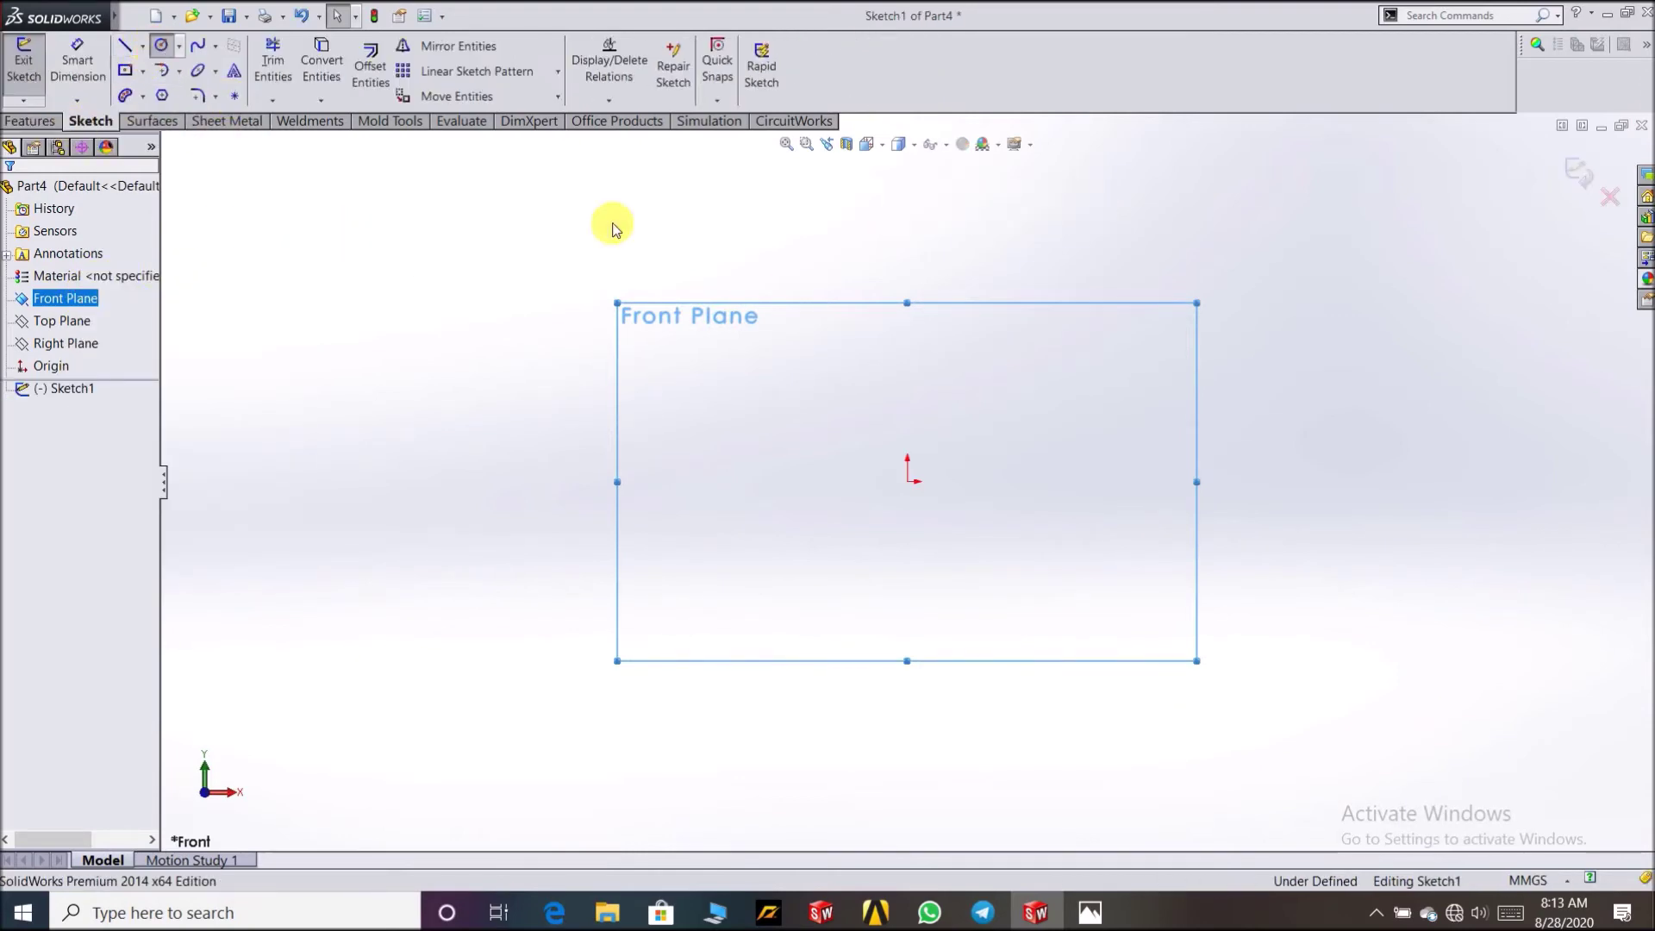
click(907, 481)
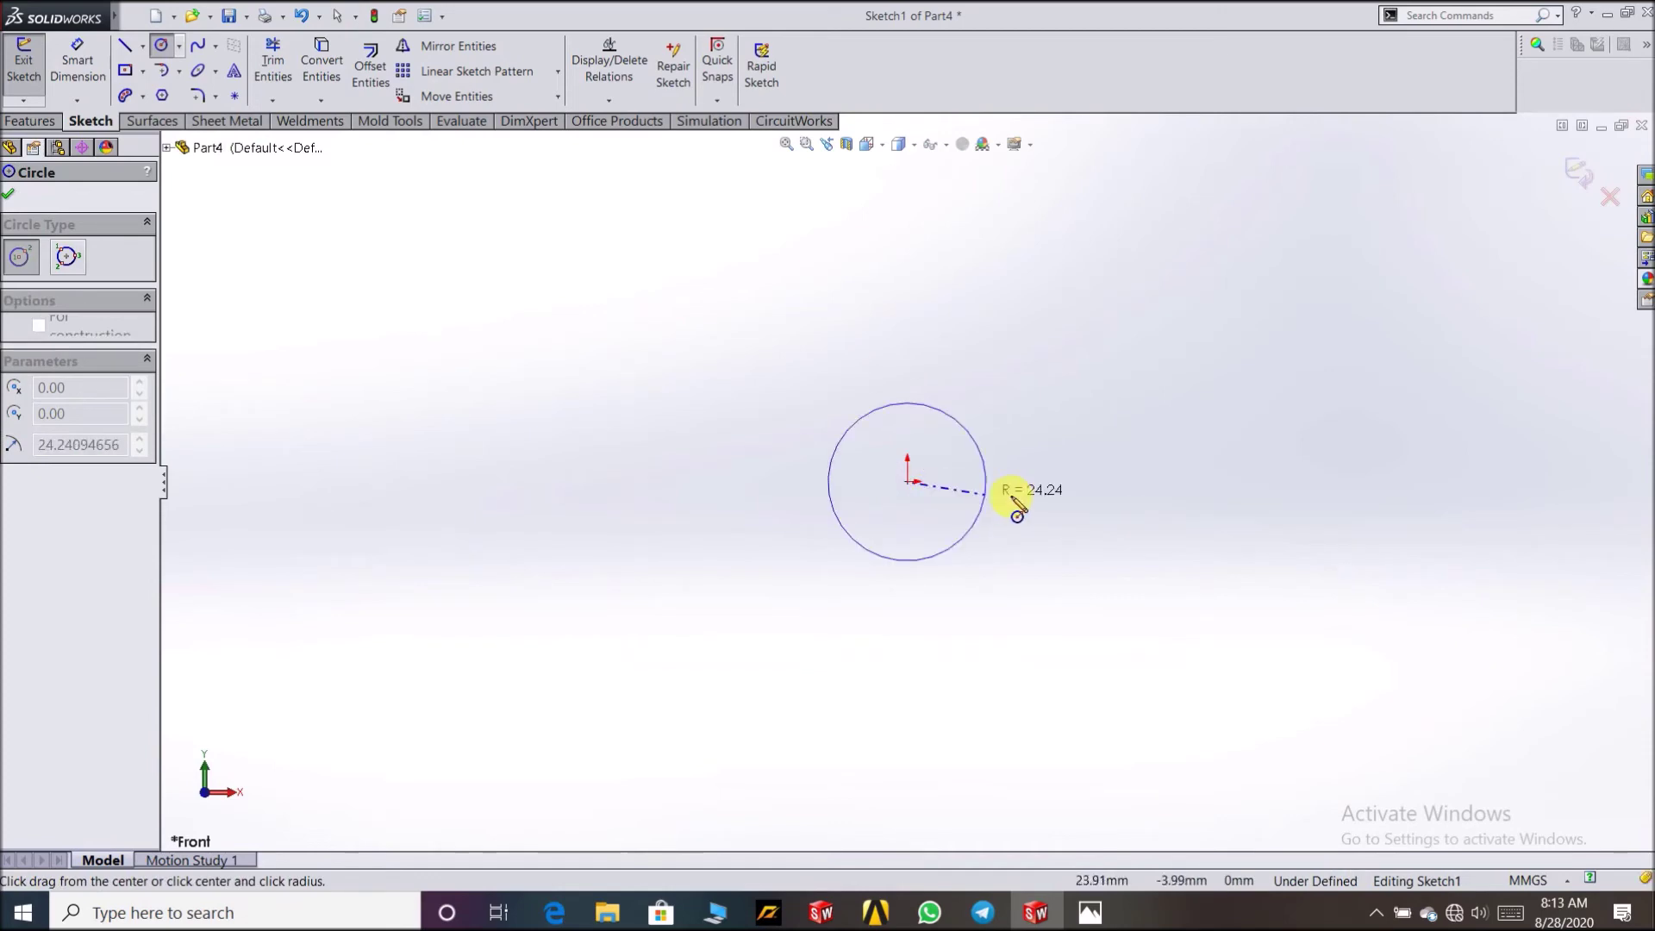
click(1174, 482)
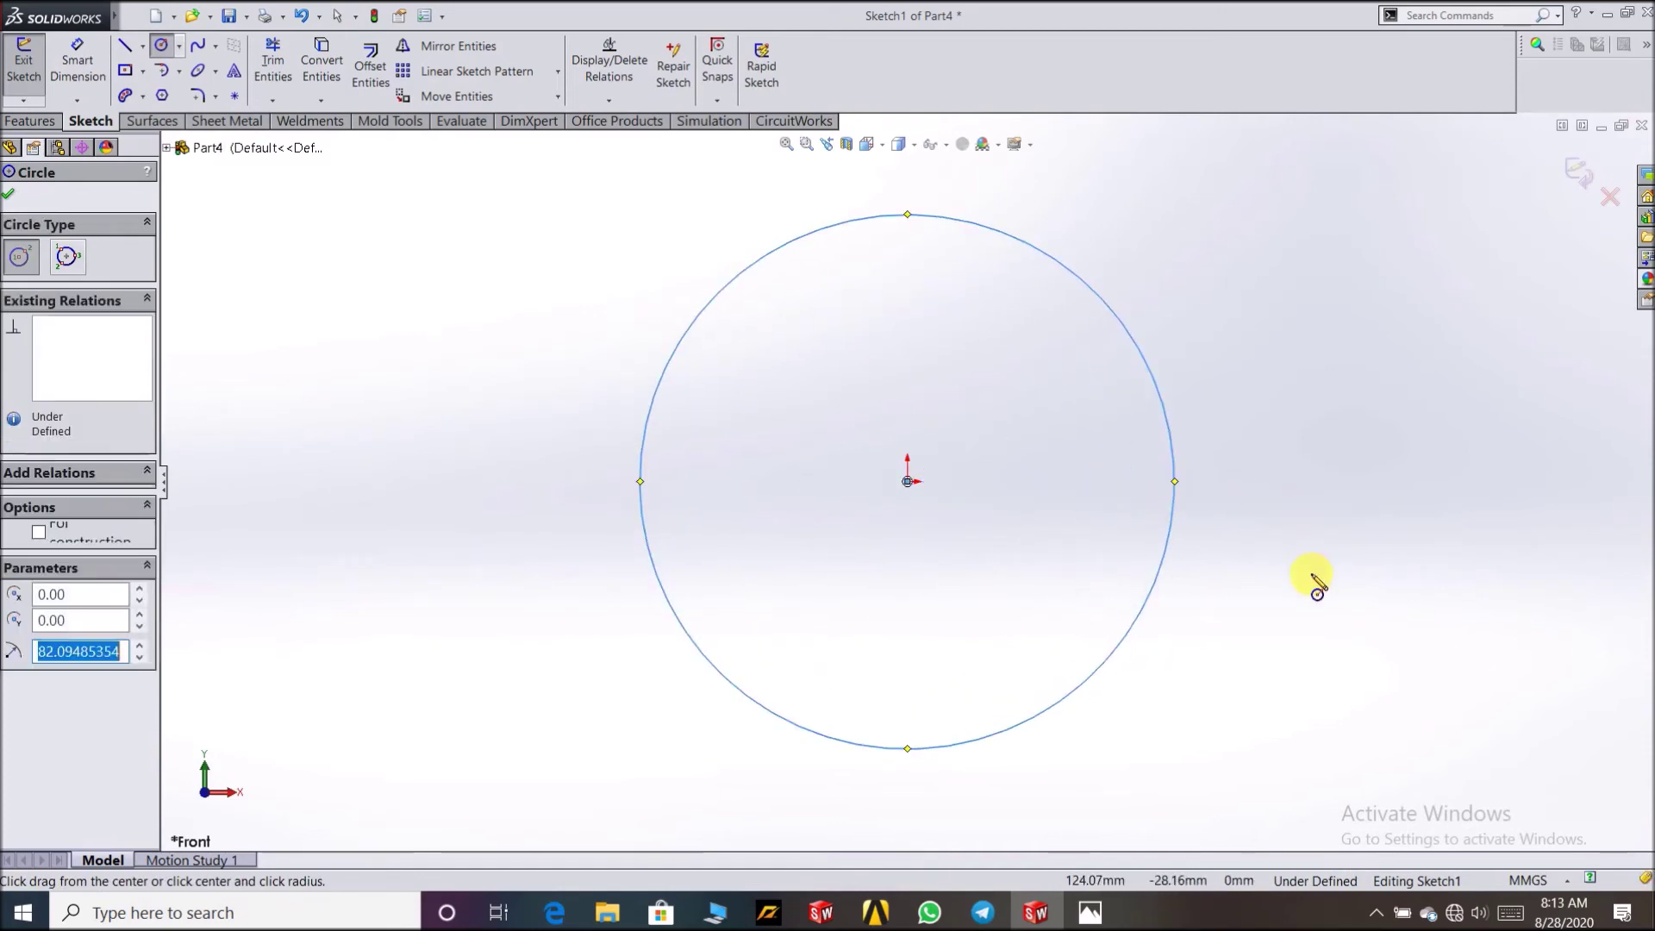
text(40)
key(Return)
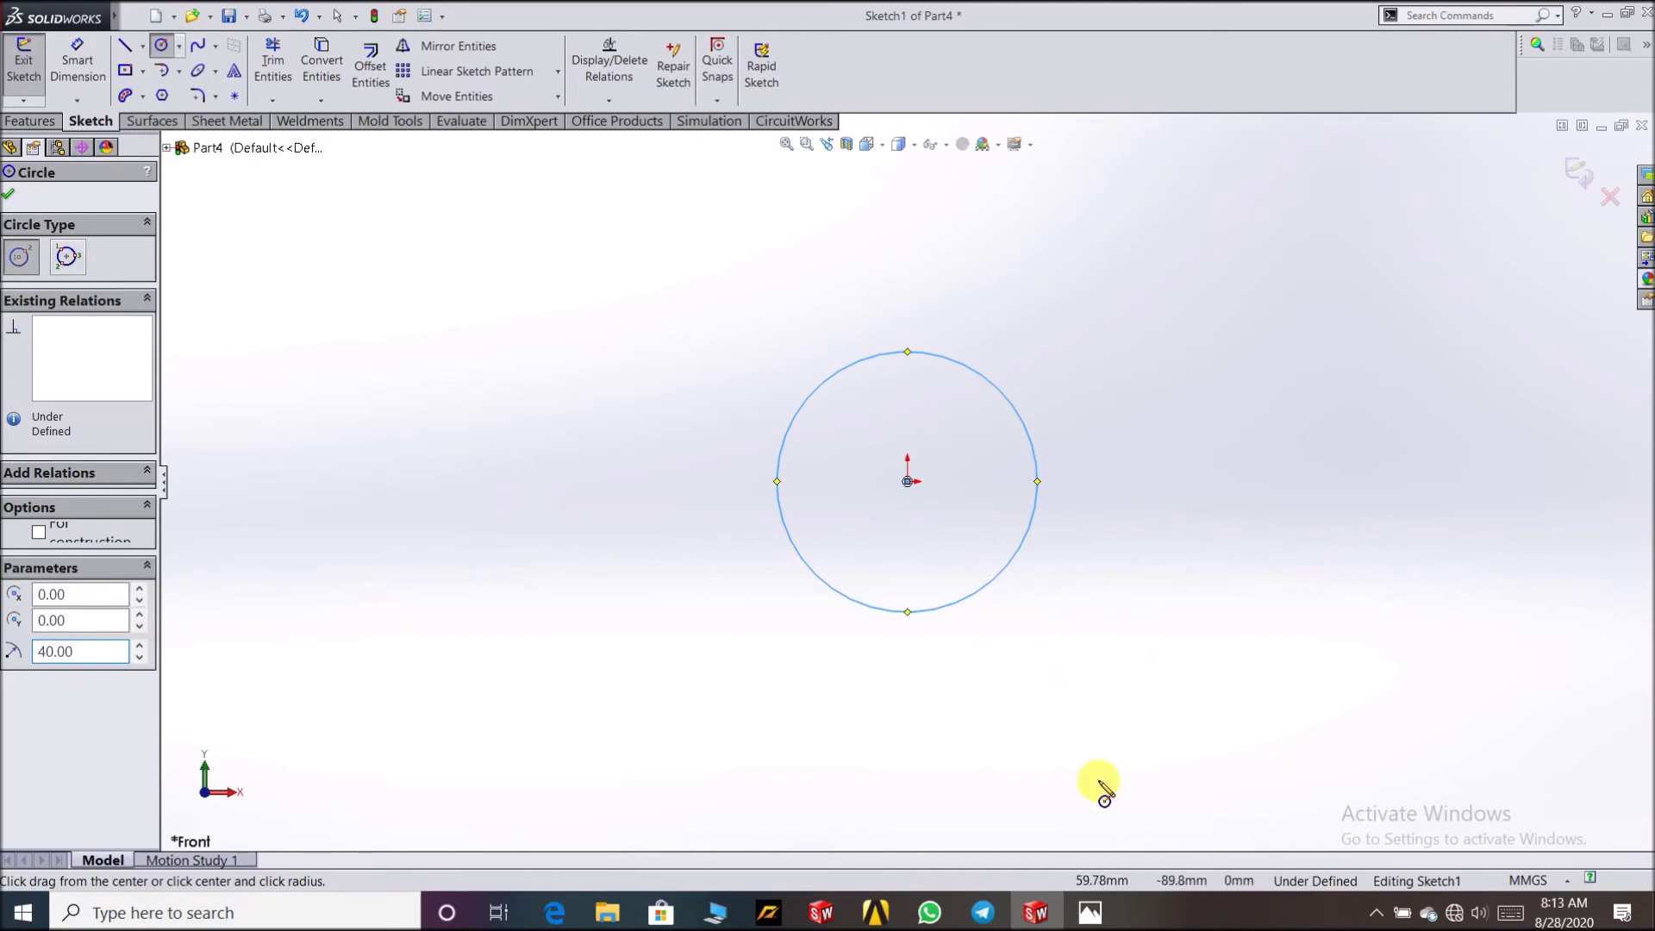
Step: Check the green spring reference image s2.png in Photos, return to SolidWorks and finish the circle sketch
click(1090, 913)
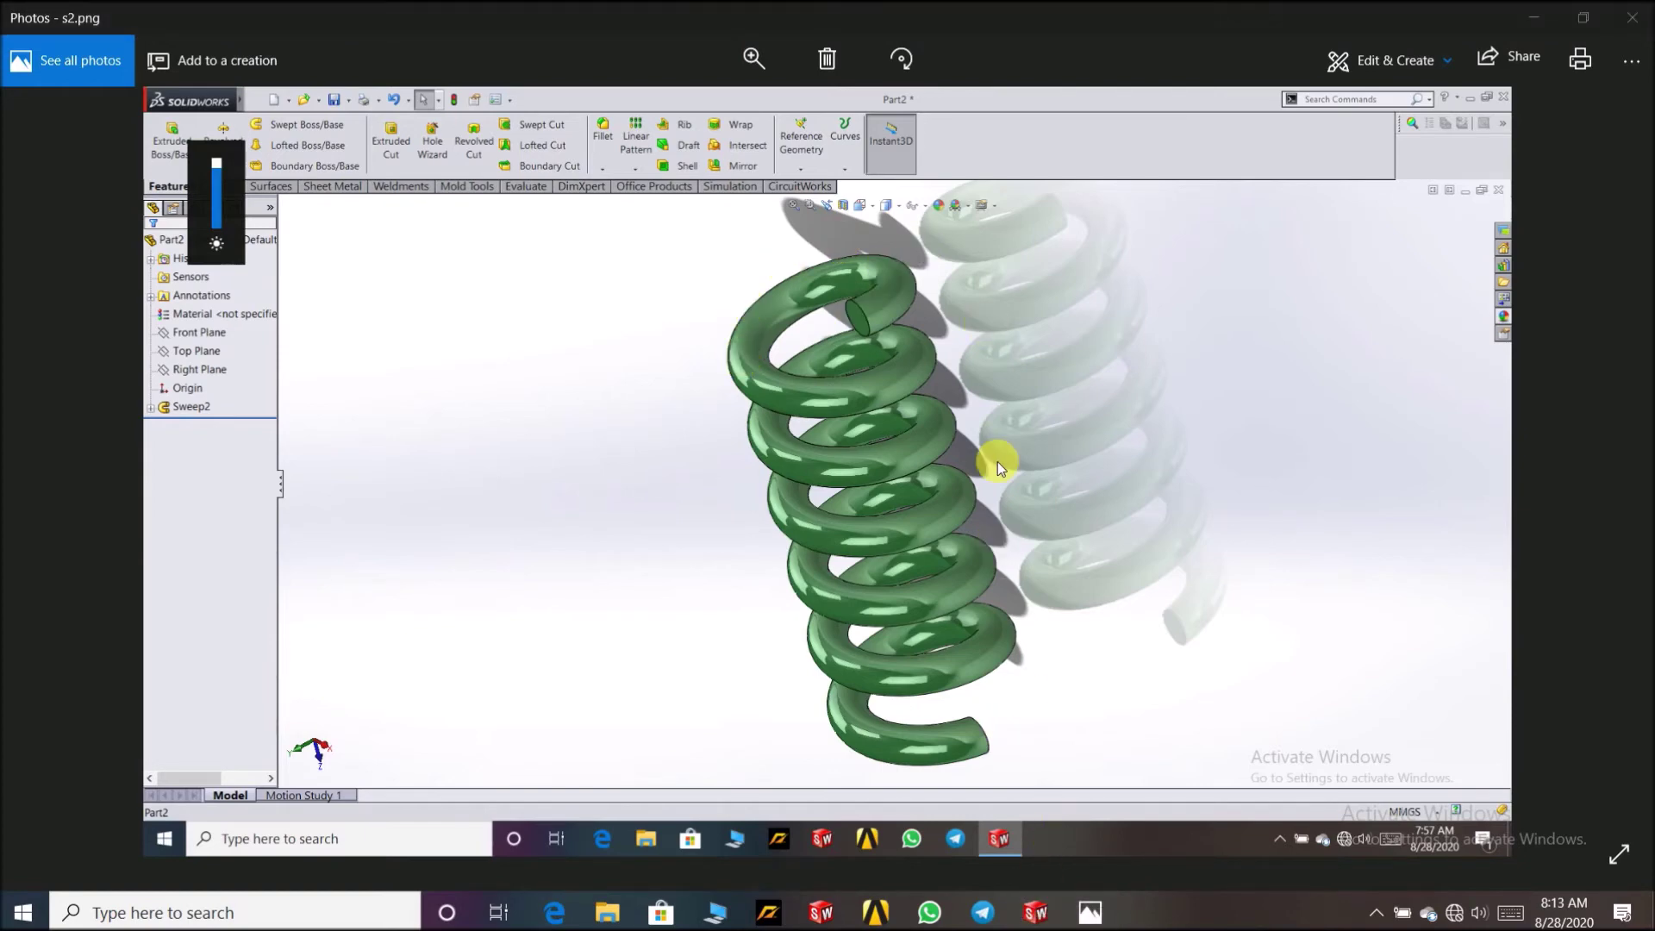
click(1035, 911)
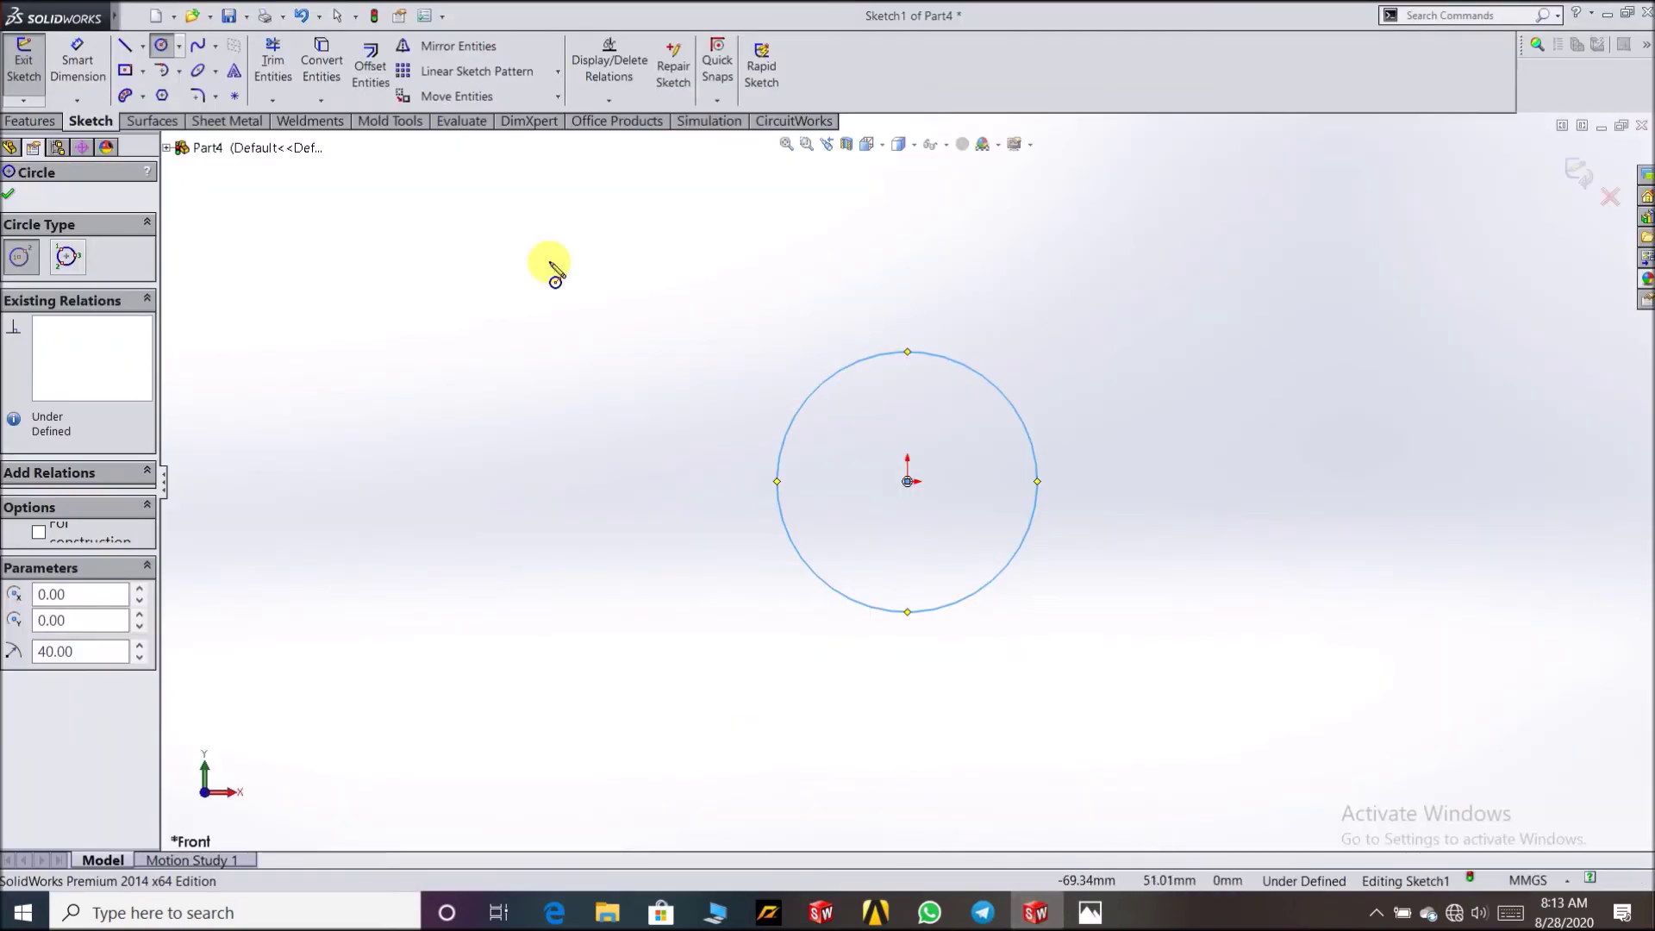
click(7, 193)
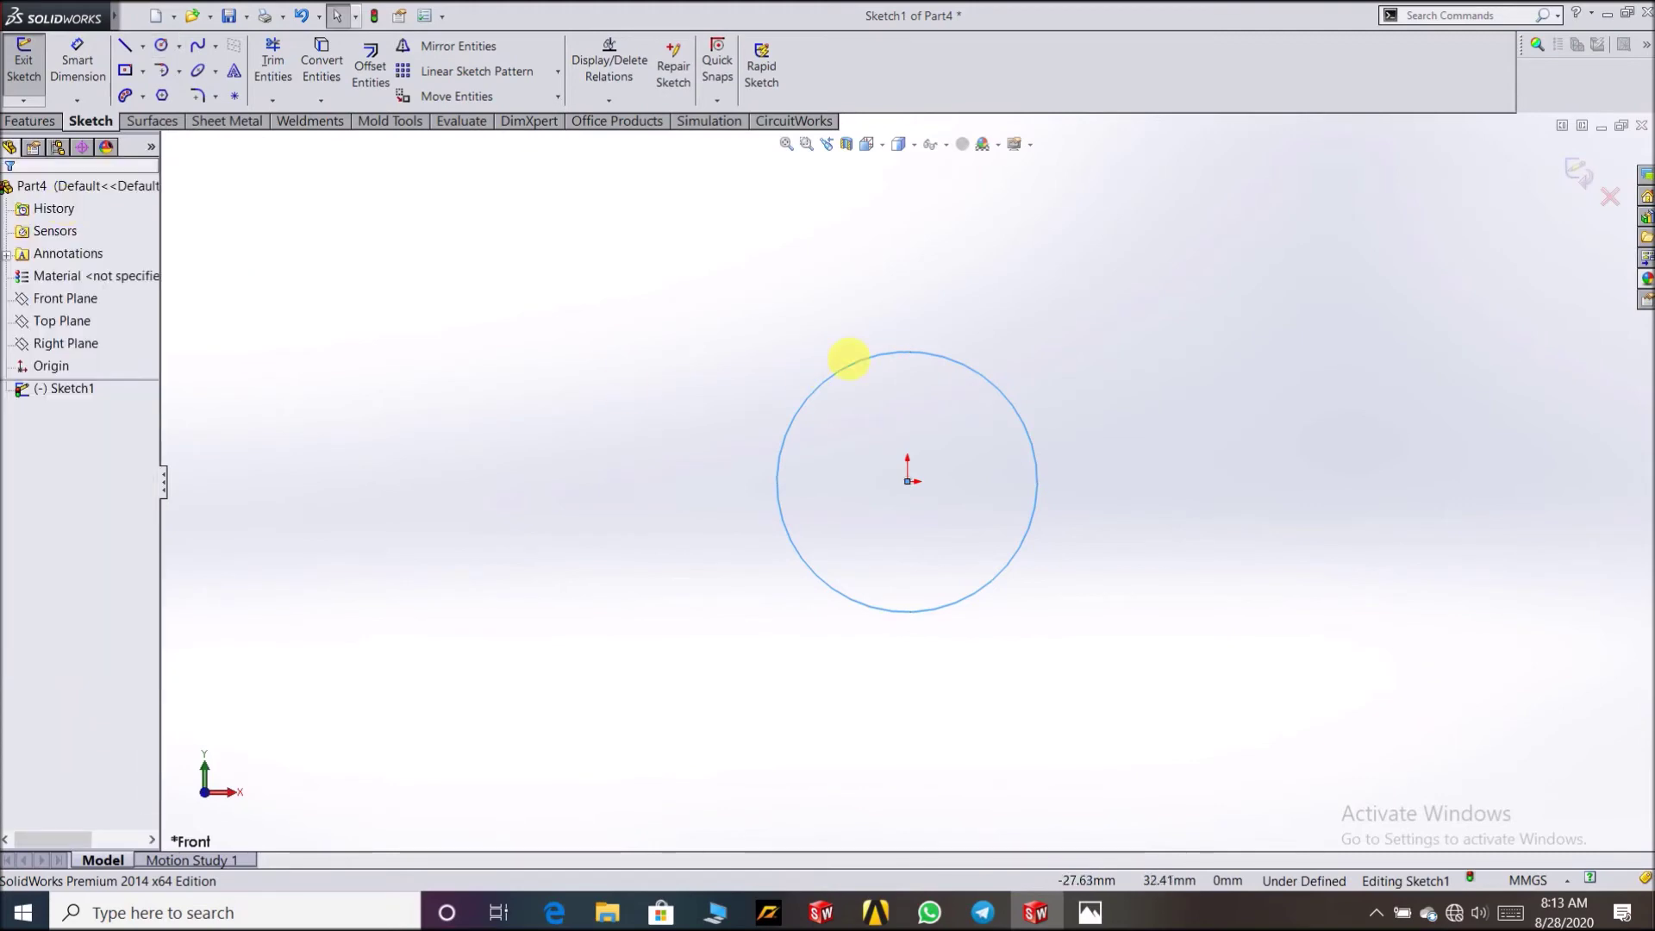
click(1579, 172)
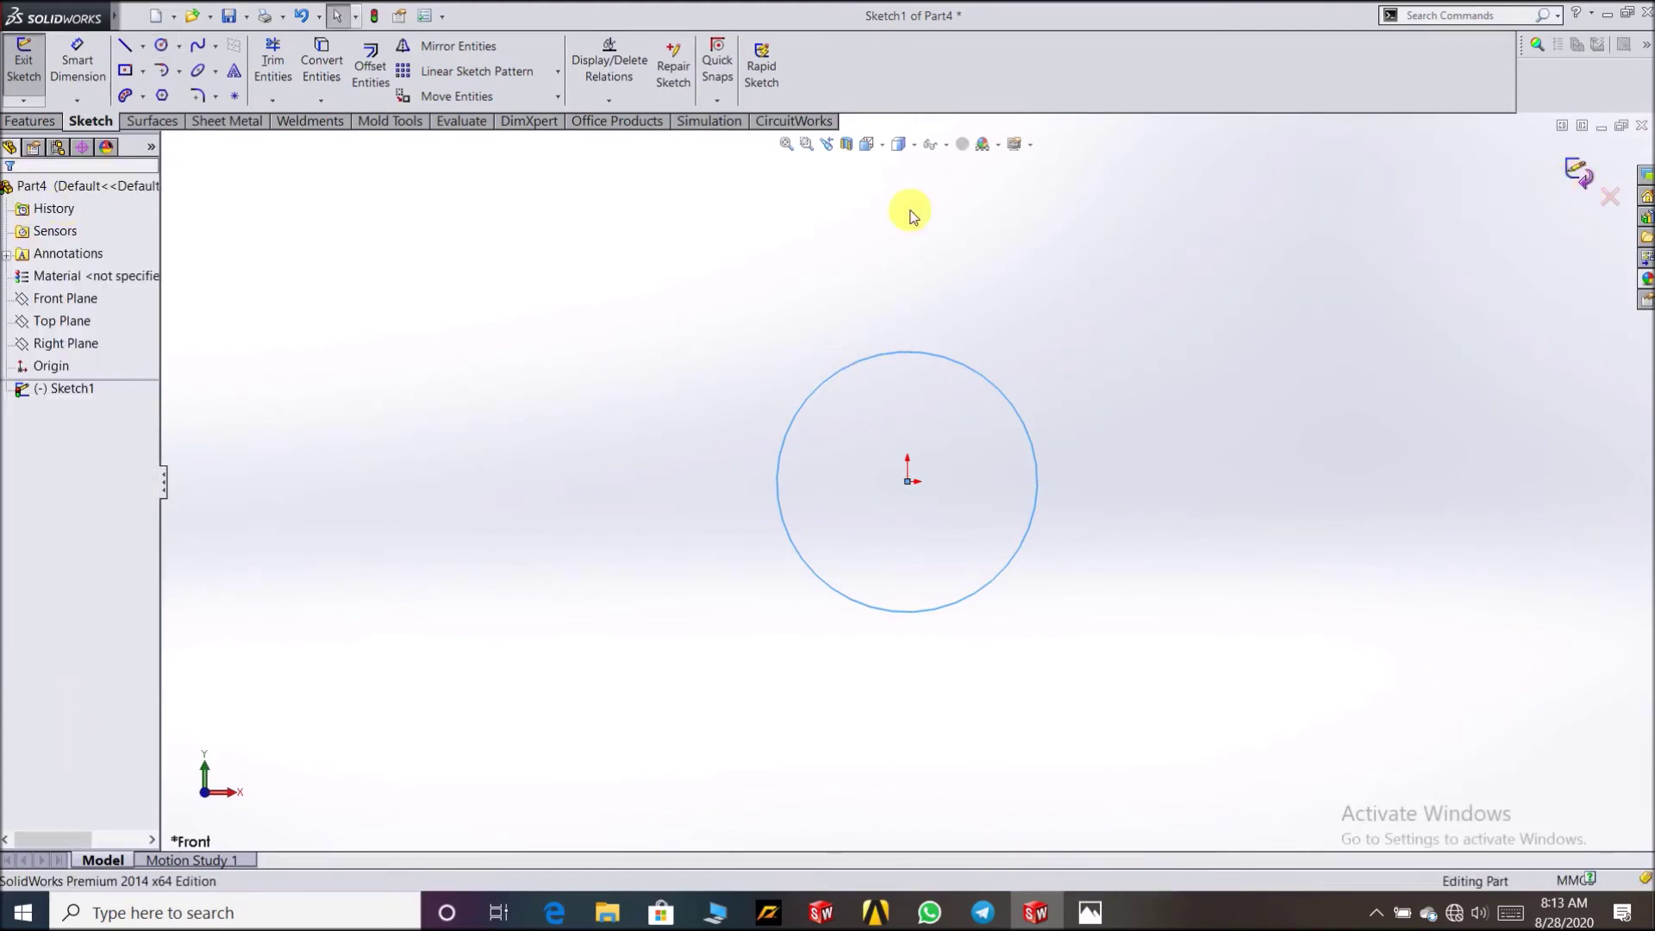
Step: Start a Helix/Spiral curve from the circle sketch
click(30, 119)
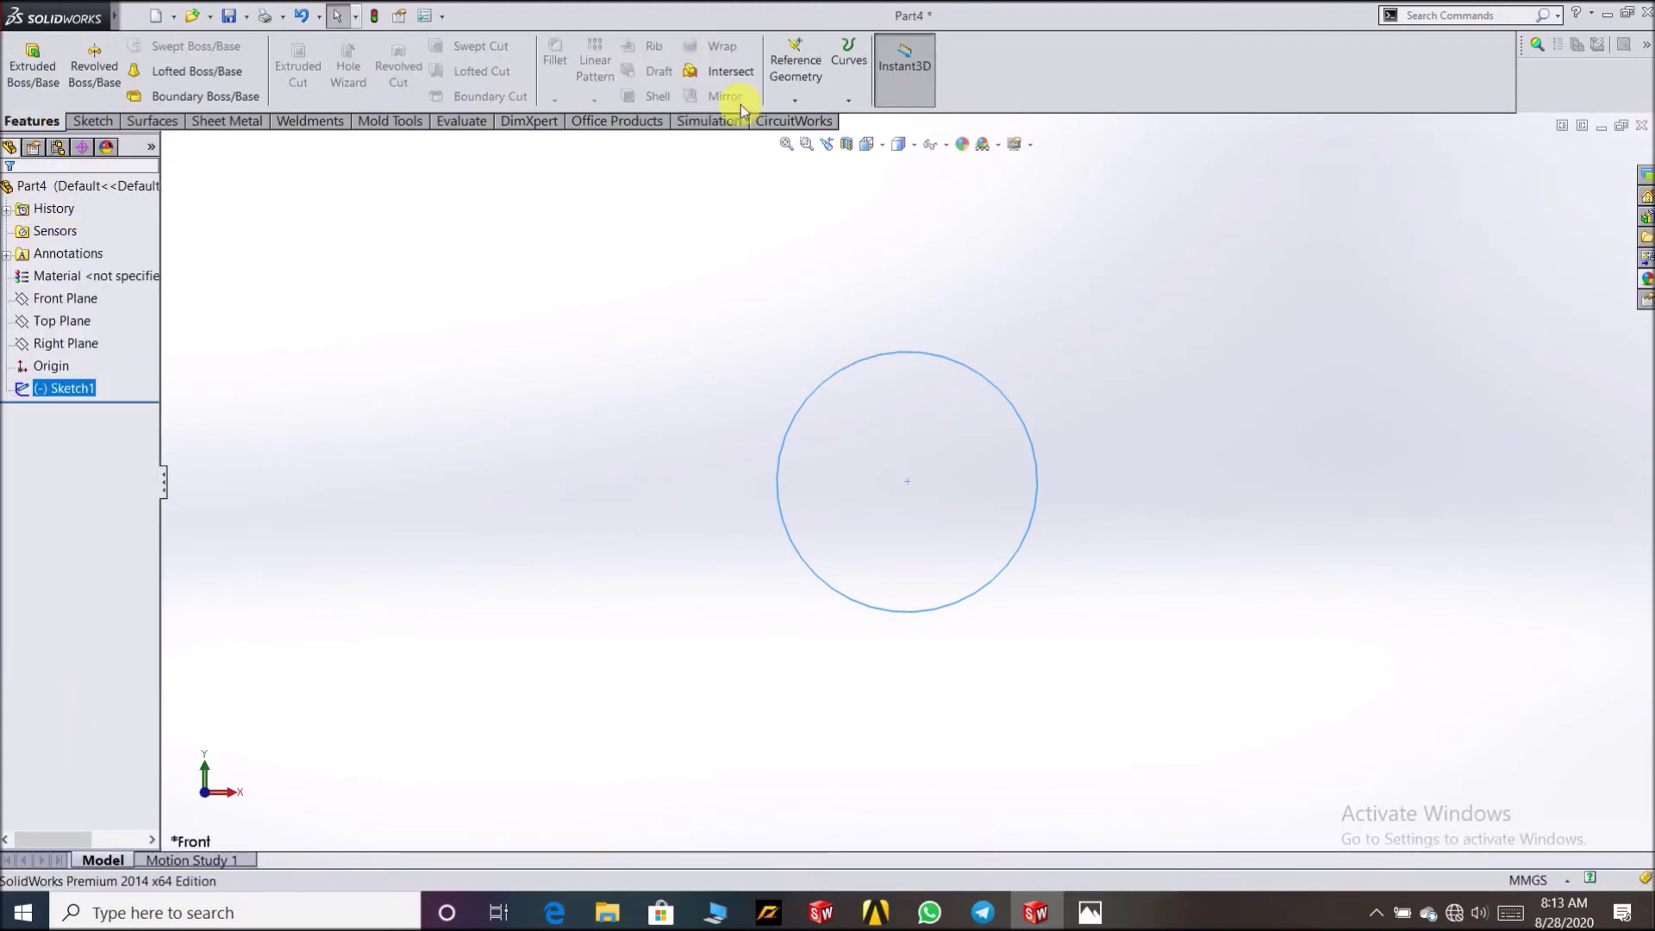
click(849, 95)
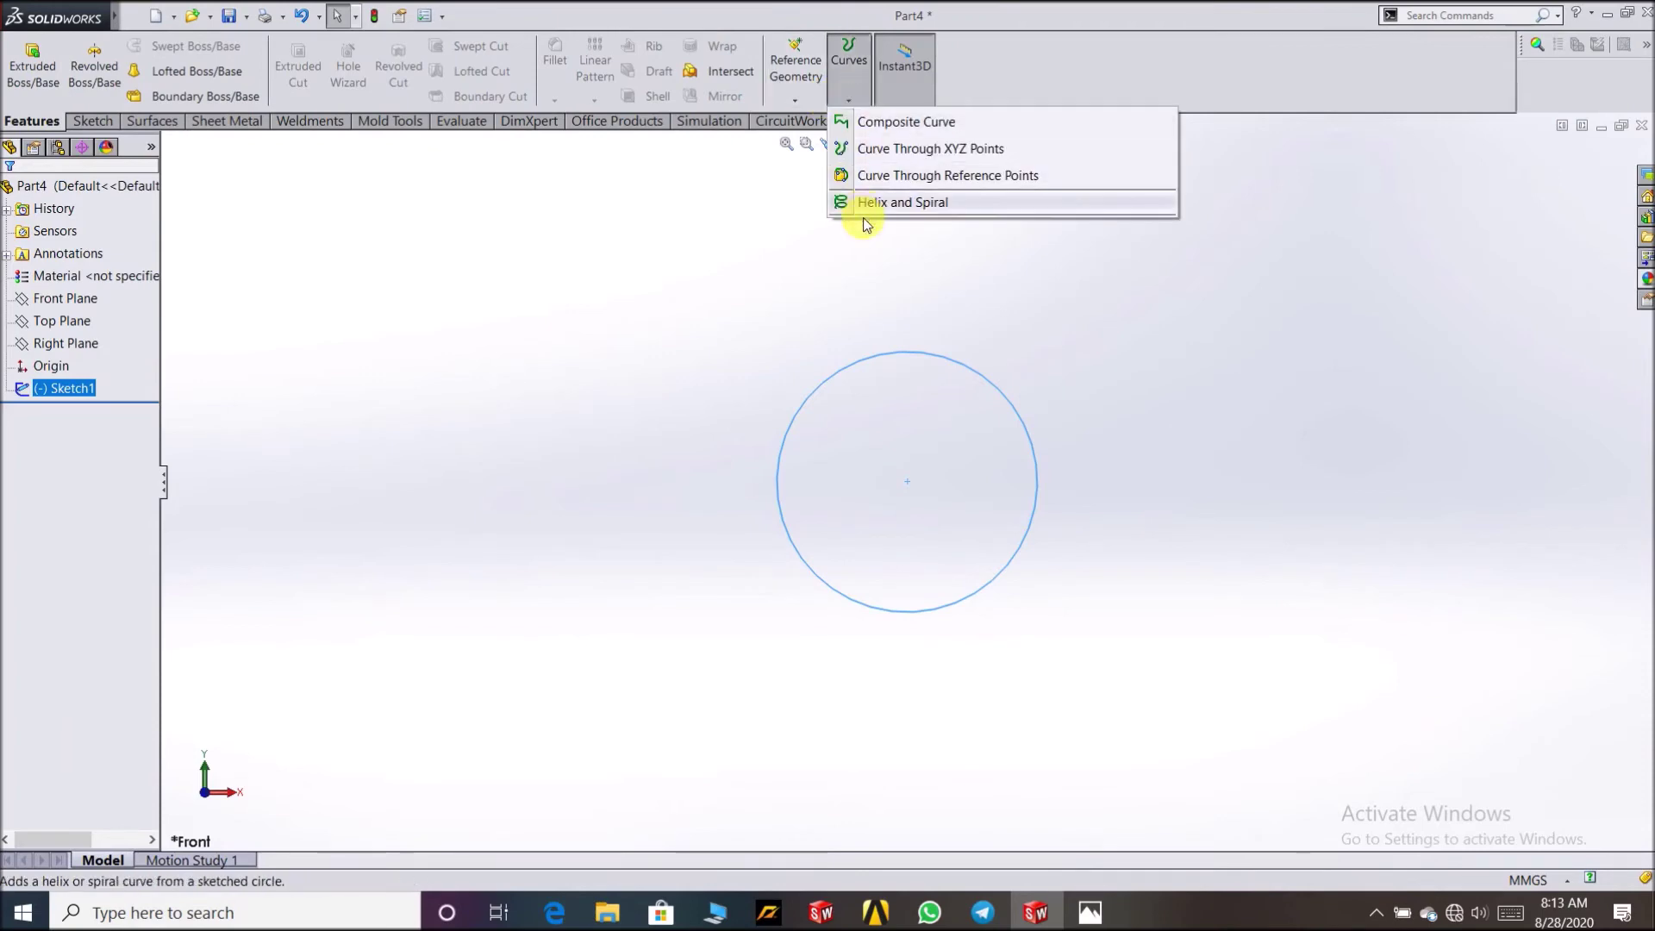
click(897, 204)
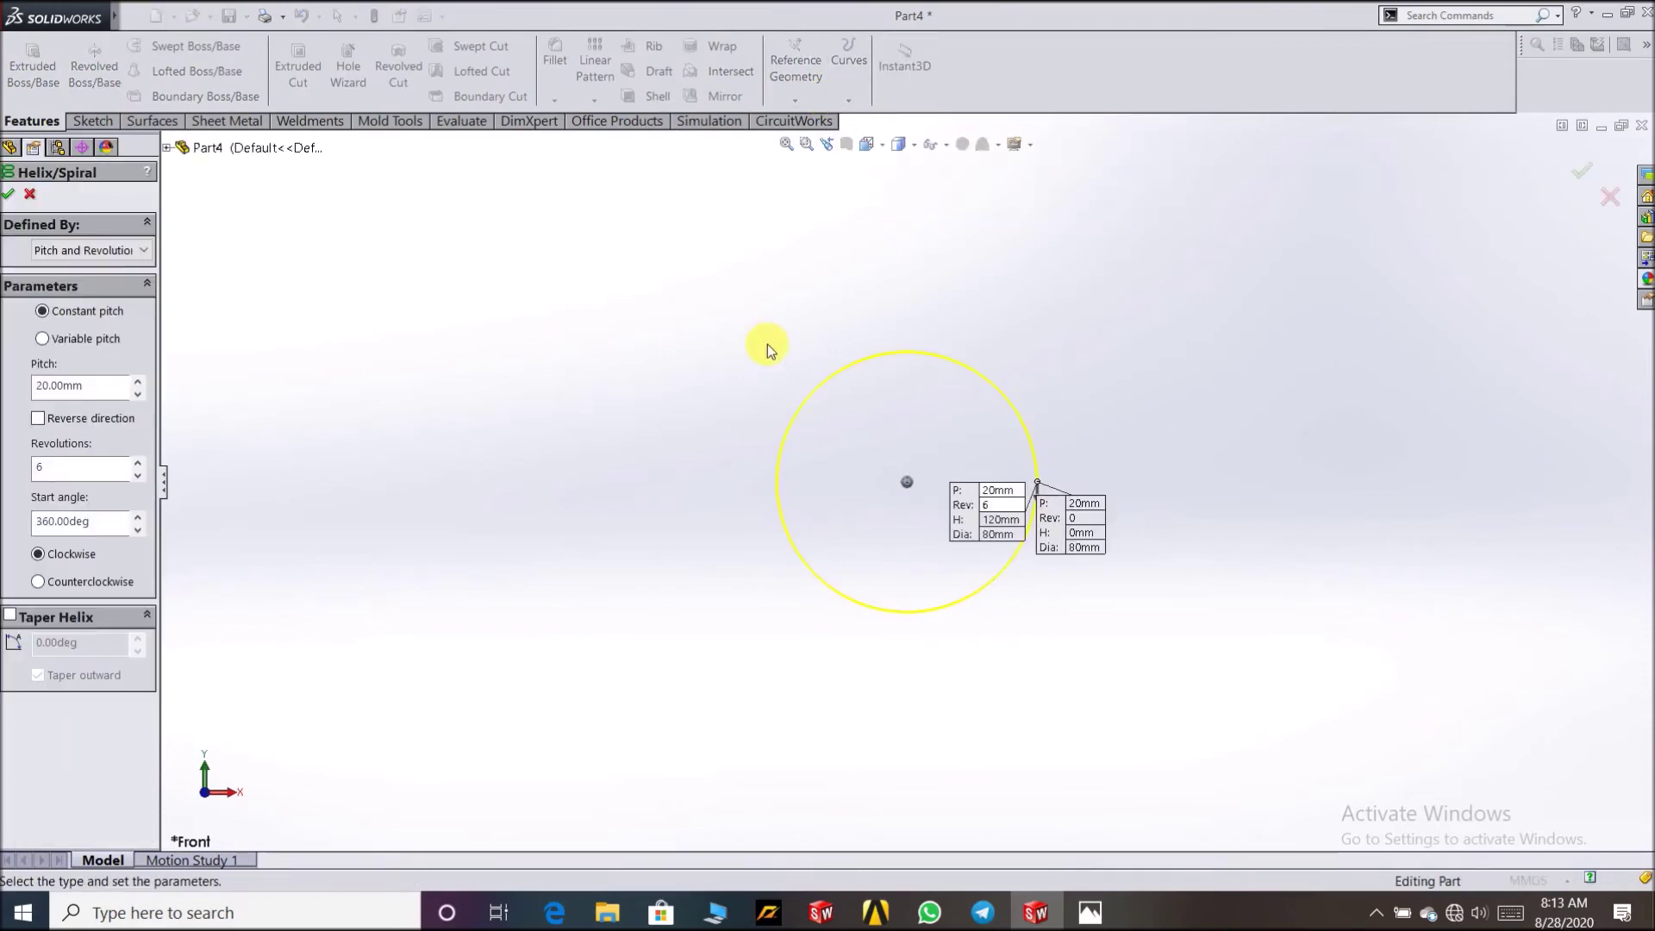
Step: Examine the helix preview along its full length from several angles
middle_drag(717, 321, 673, 366)
scroll(673, 367, up, 3)
middle_drag(784, 373, 873, 494)
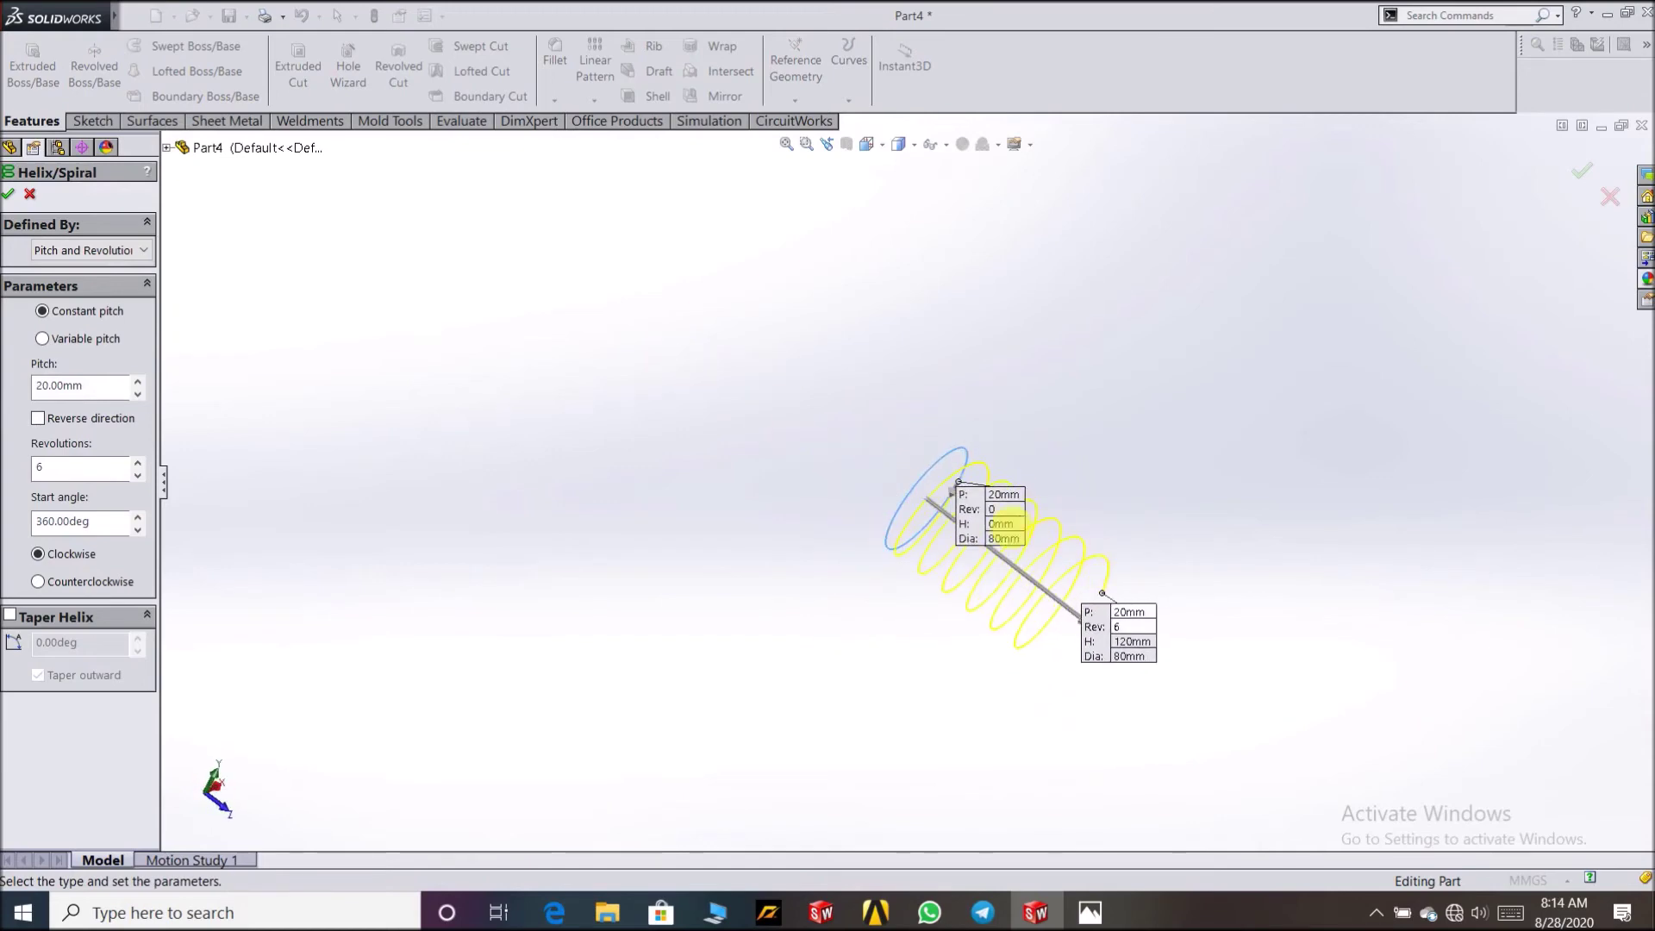
scroll(1007, 541, down, 3)
key(f)
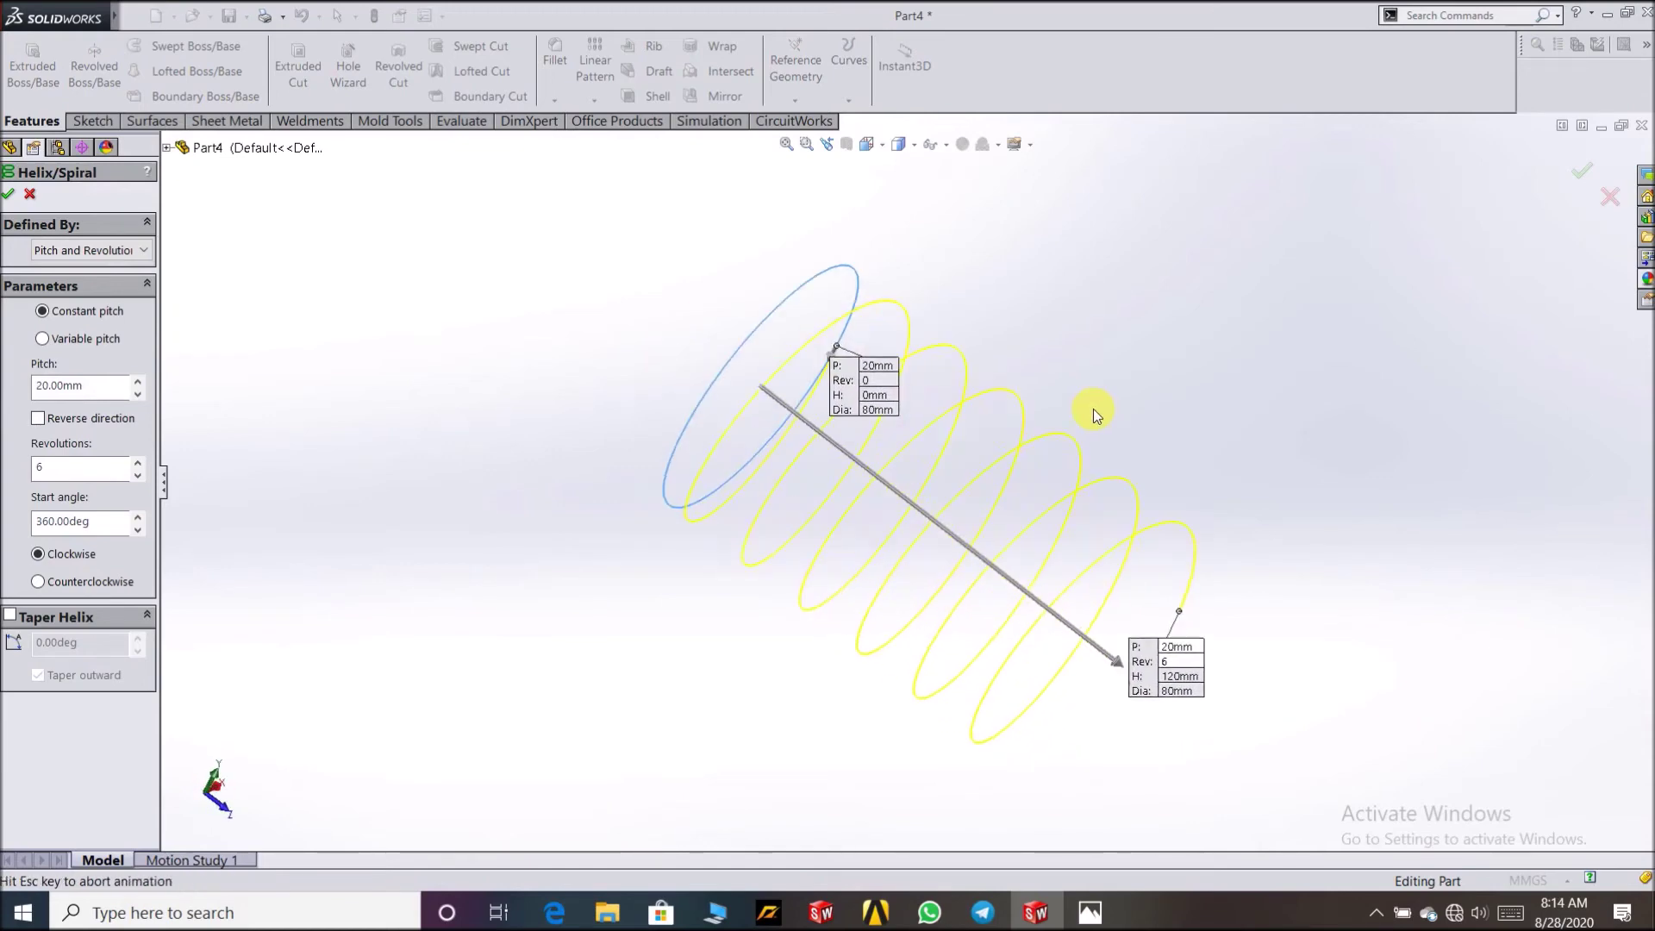
middle_drag(1138, 361, 896, 285)
middle_drag(1102, 507, 1098, 340)
middle_drag(968, 384, 1099, 657)
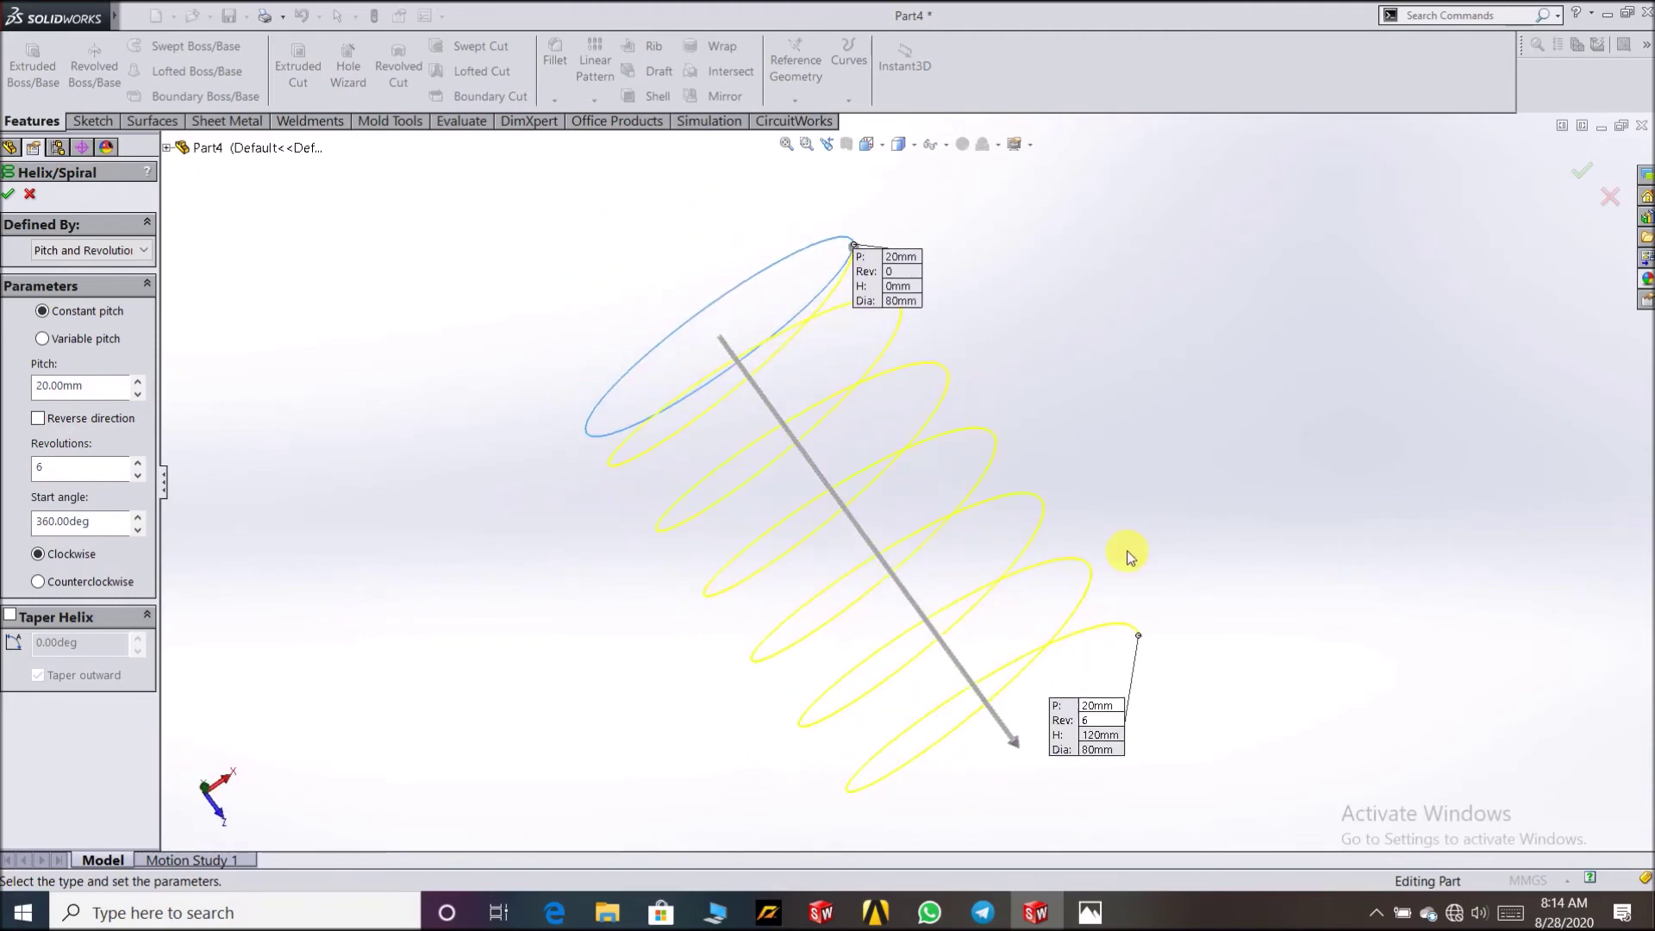
Step: Try defining the helix by Height and Revolution and switch back to Pitch and Revolution
click(143, 251)
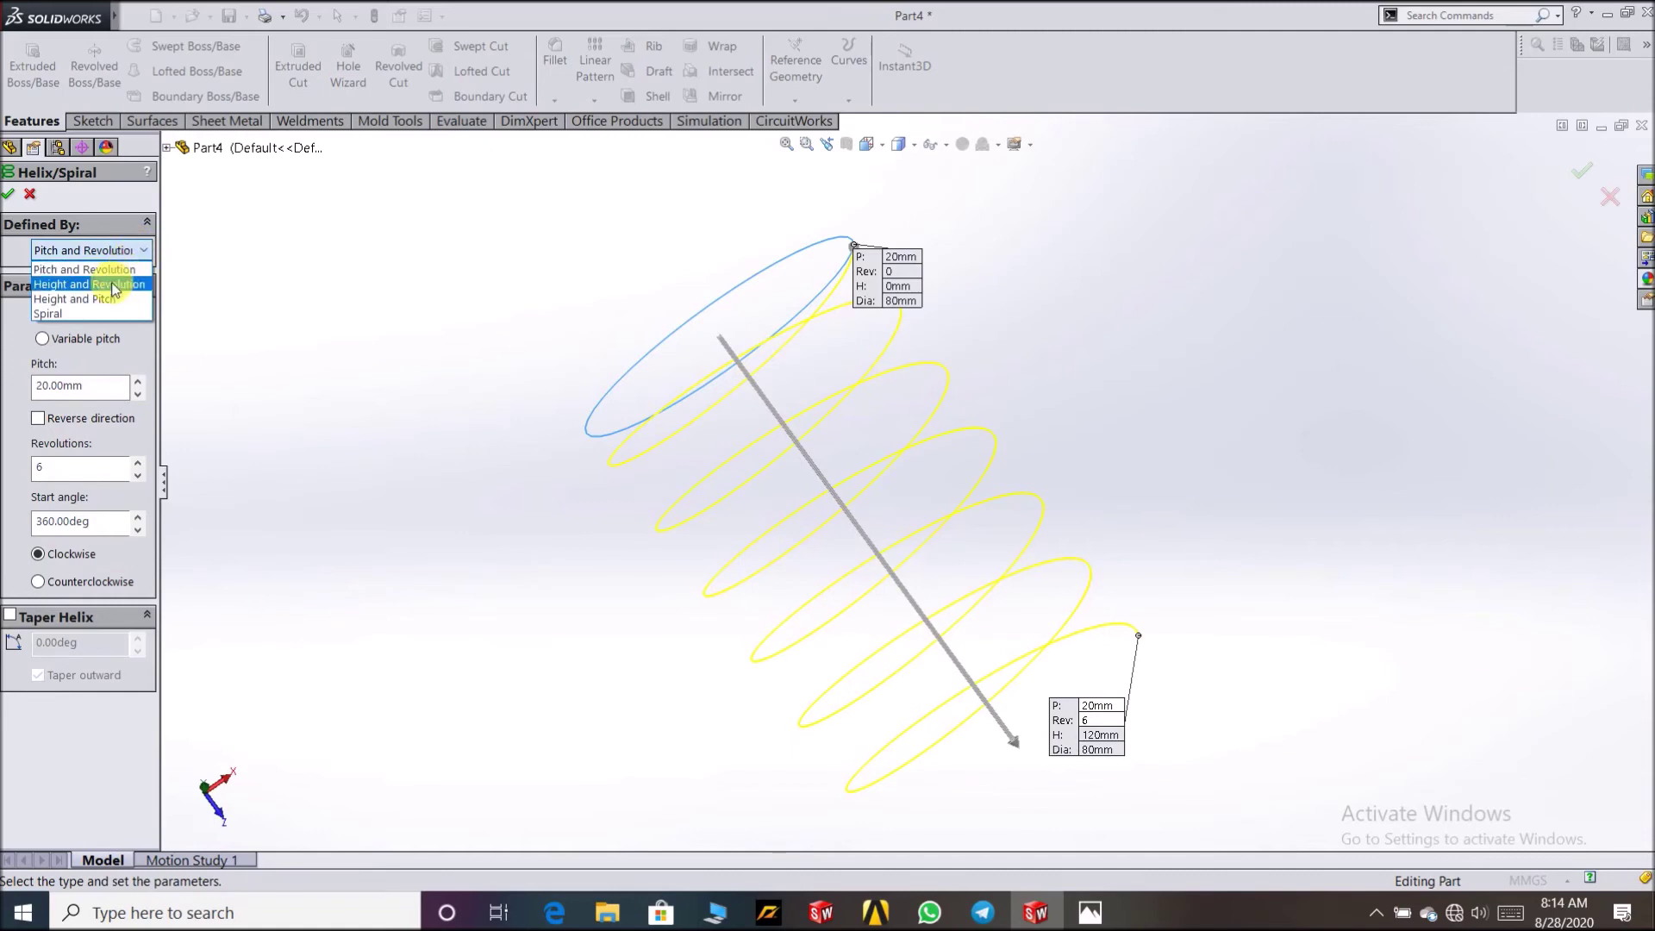
click(118, 284)
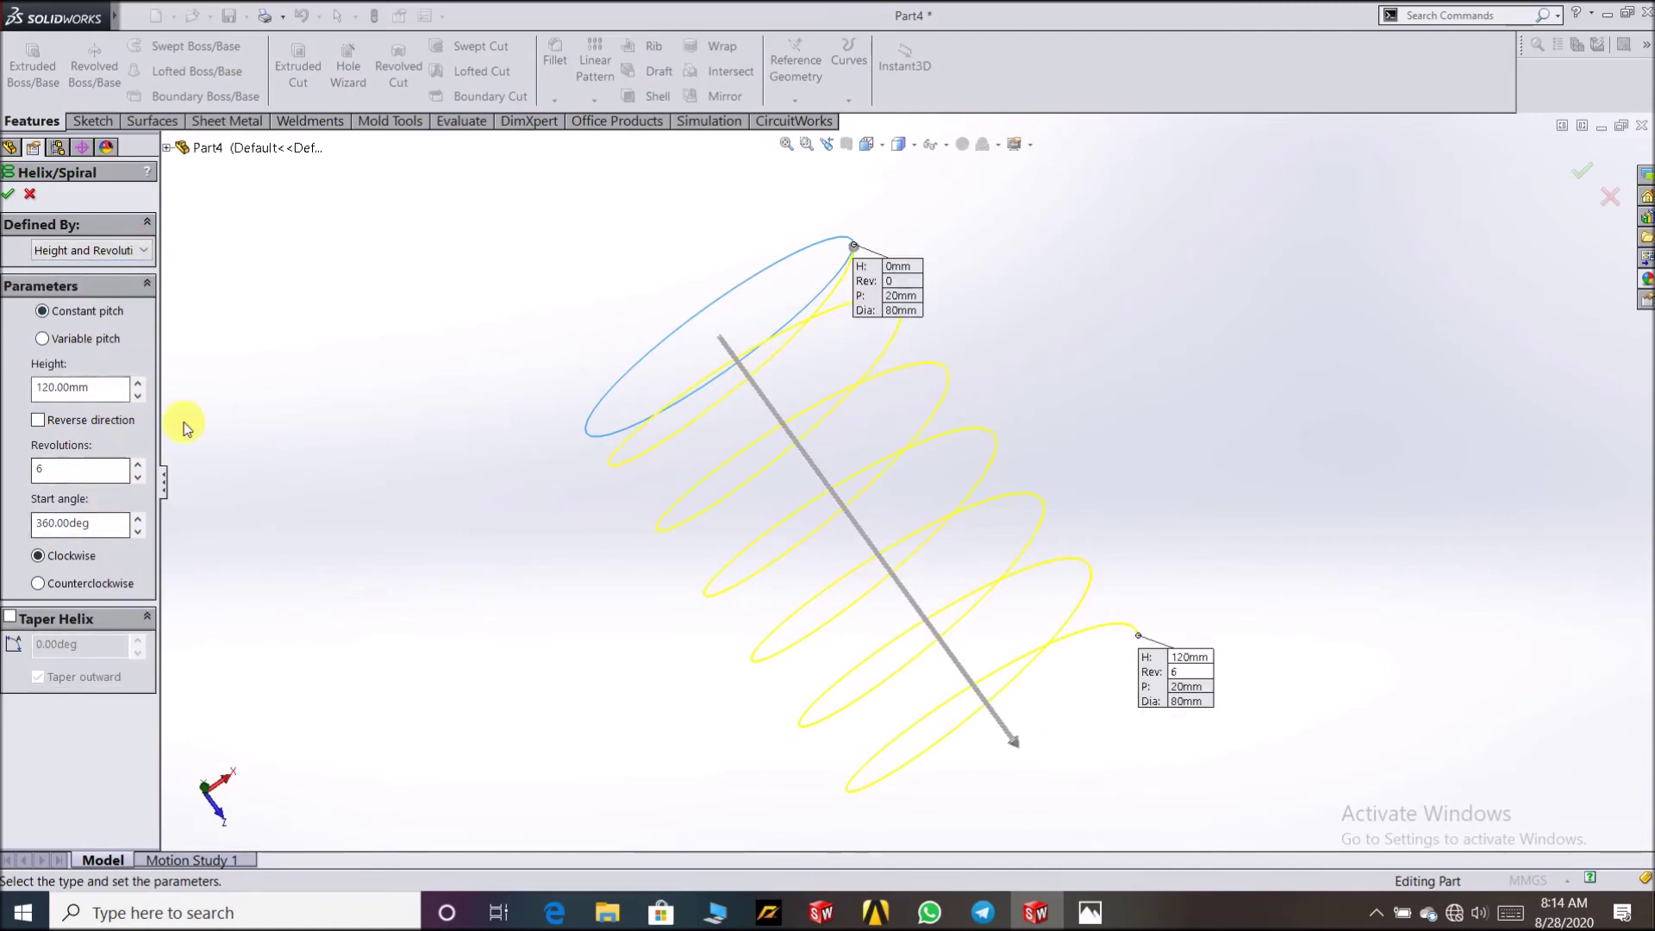
click(144, 250)
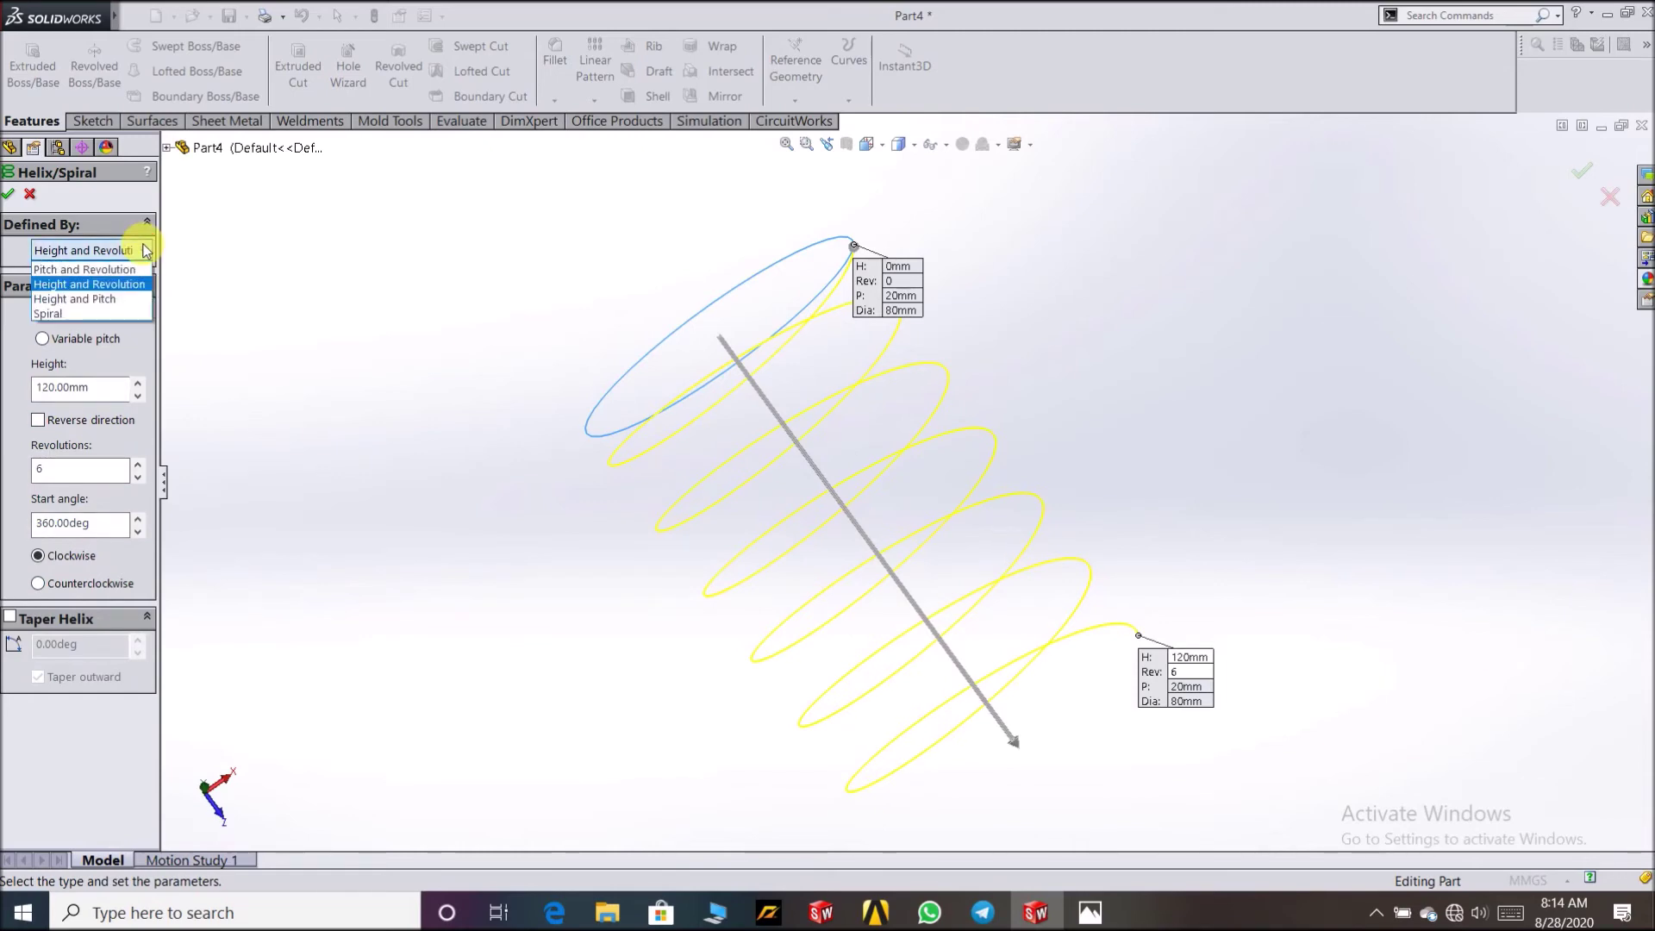
click(124, 271)
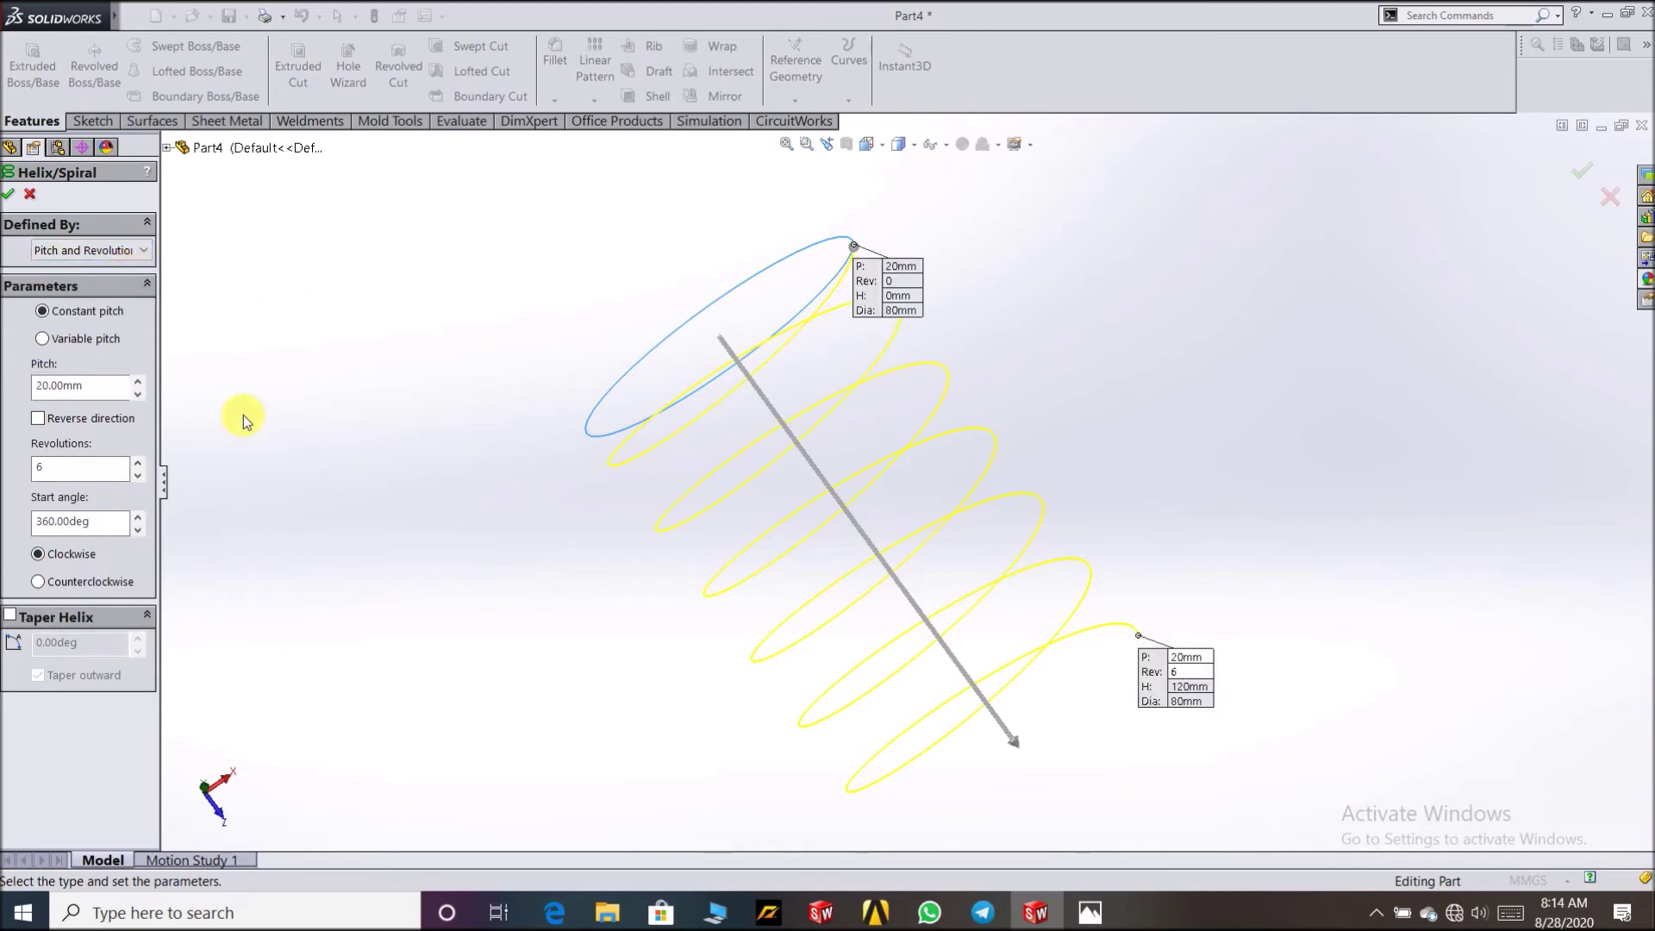
middle_drag(350, 303, 345, 345)
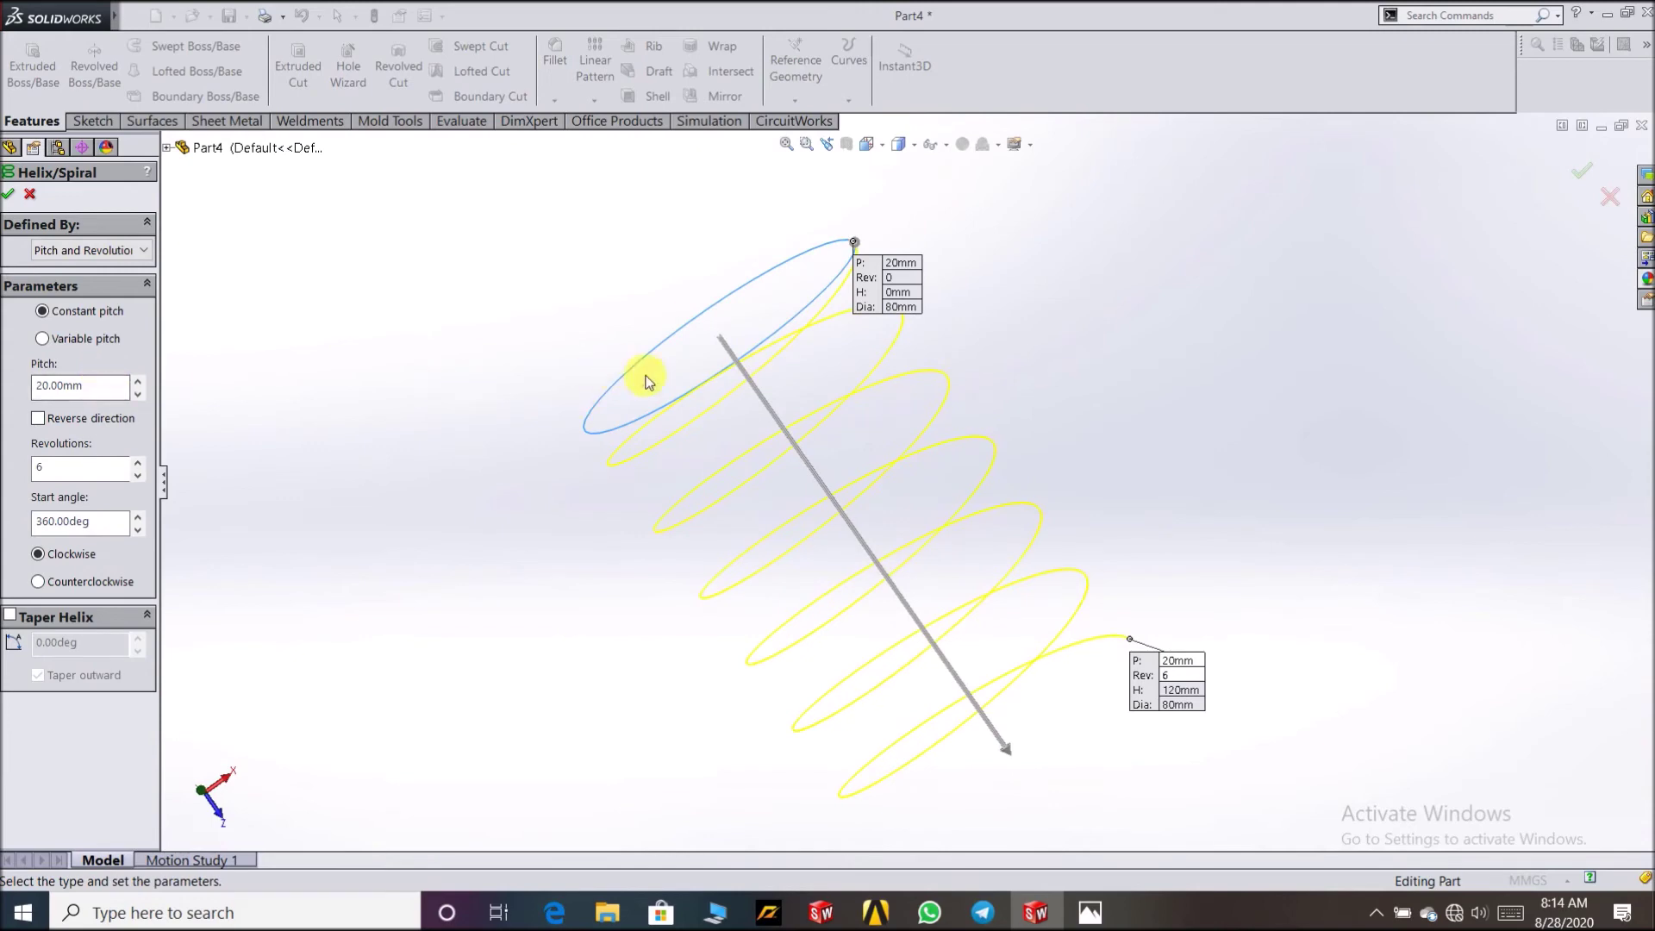
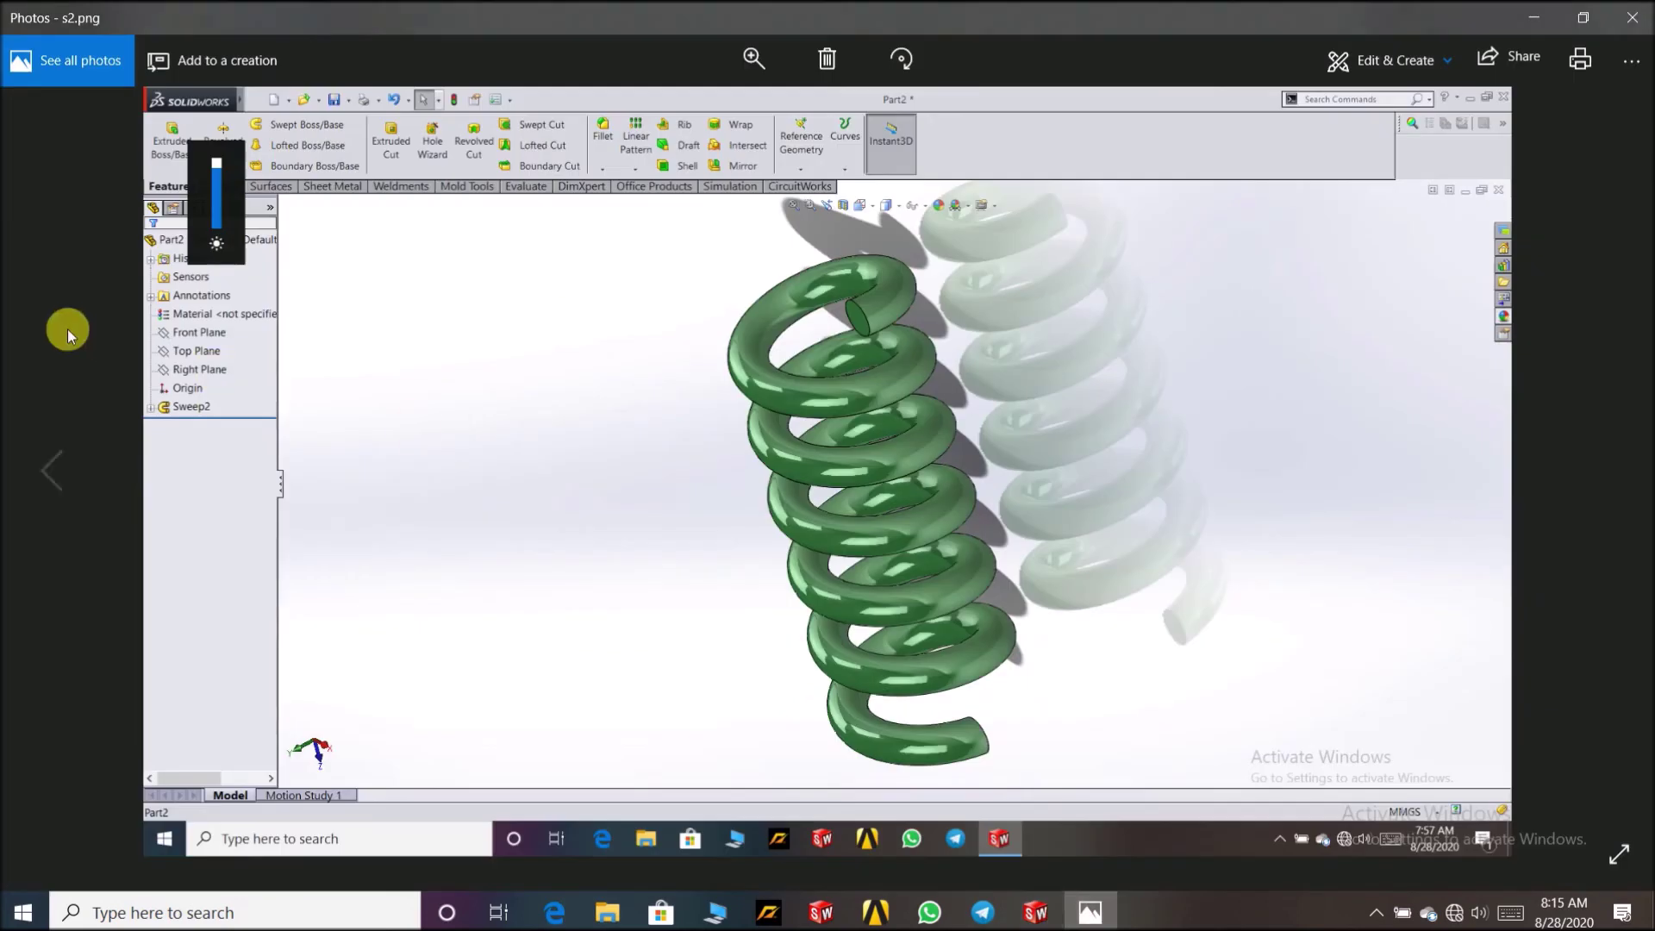
Step: Compare the spring reference images spring.png and s2.png in Photos and return to SolidWorks
click(53, 460)
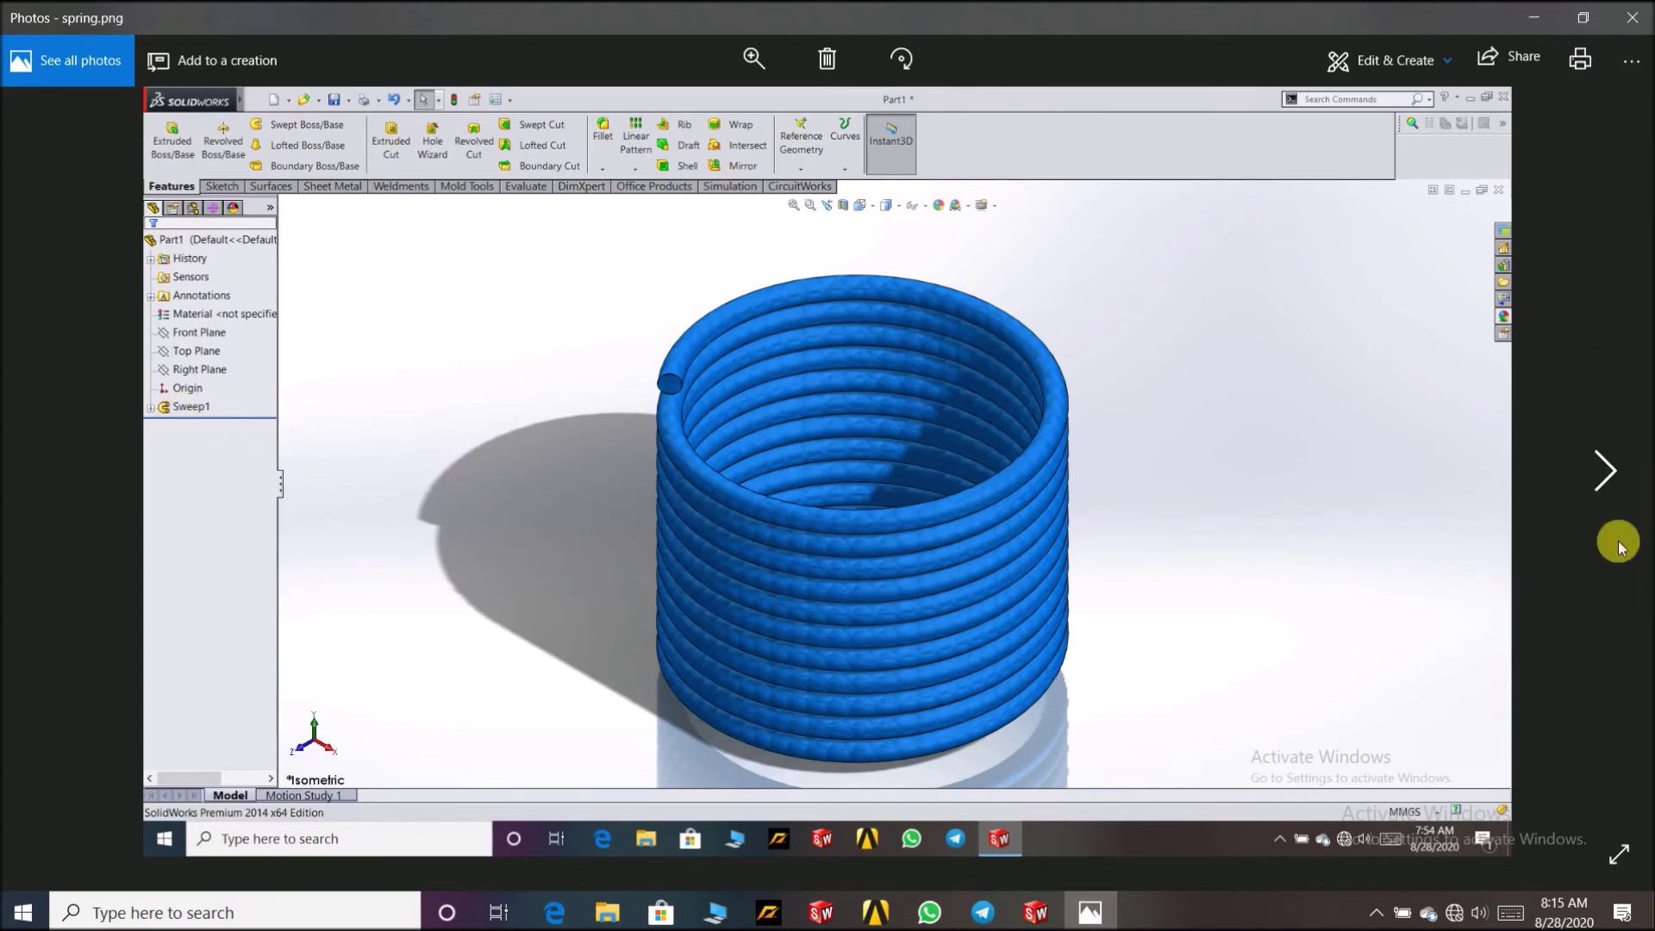
click(1603, 470)
key(alt+F4)
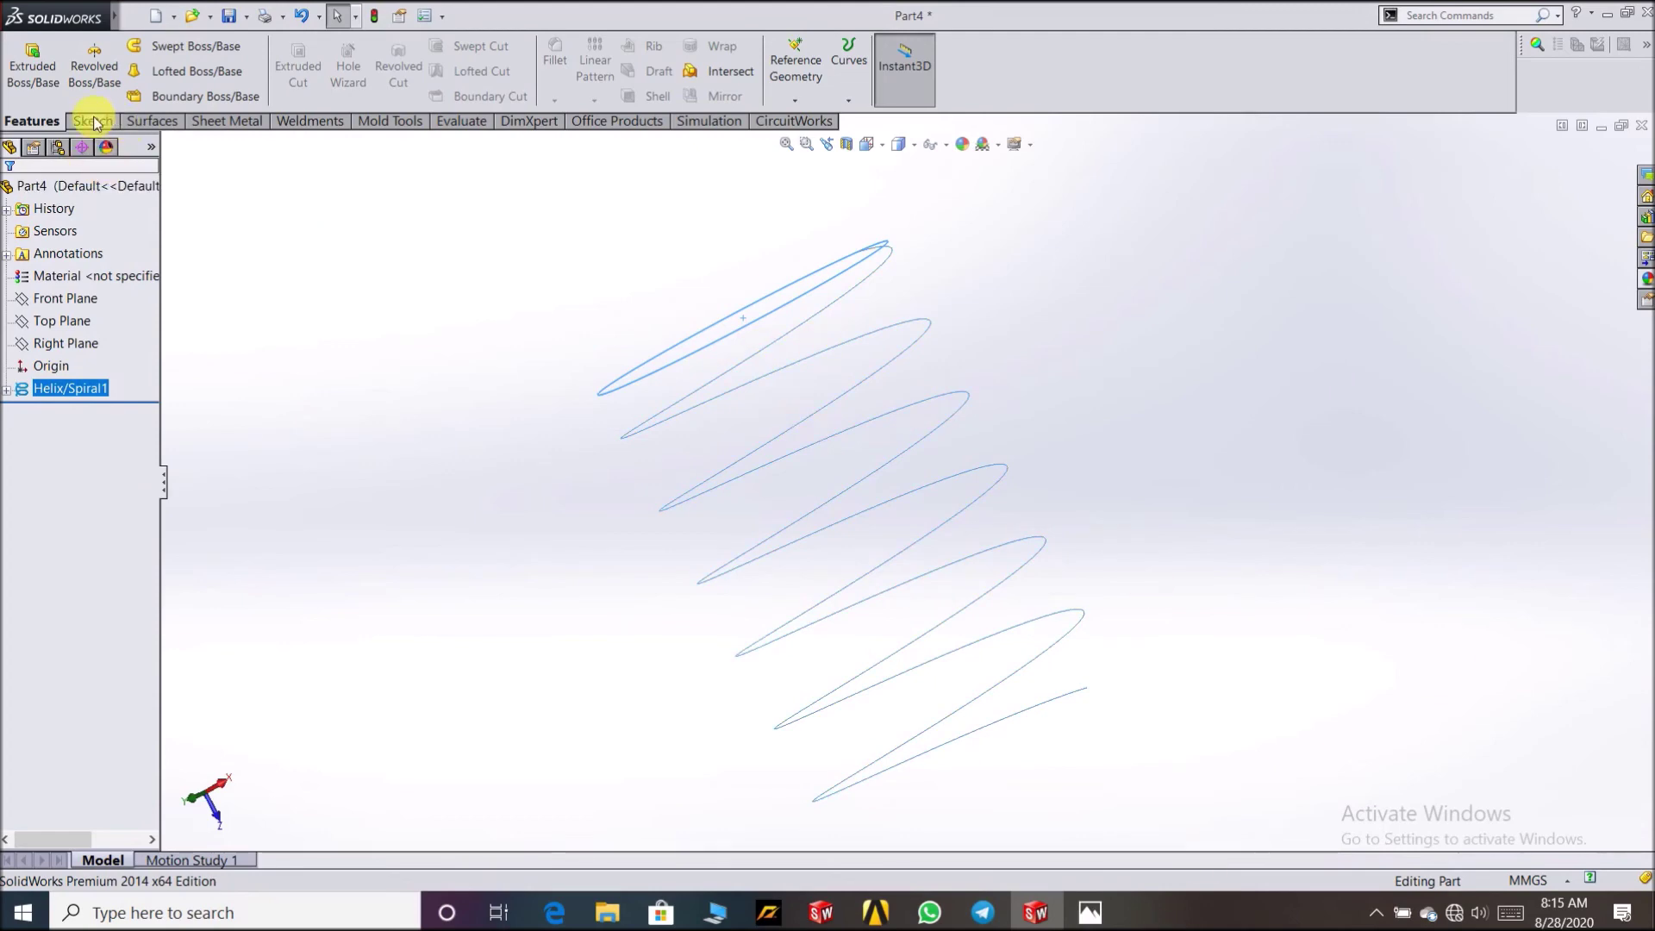
Step: Start a sketch on the Top Plane, viewed normal to it, for the spring's profile
click(84, 328)
middle_drag(436, 258, 593, 390)
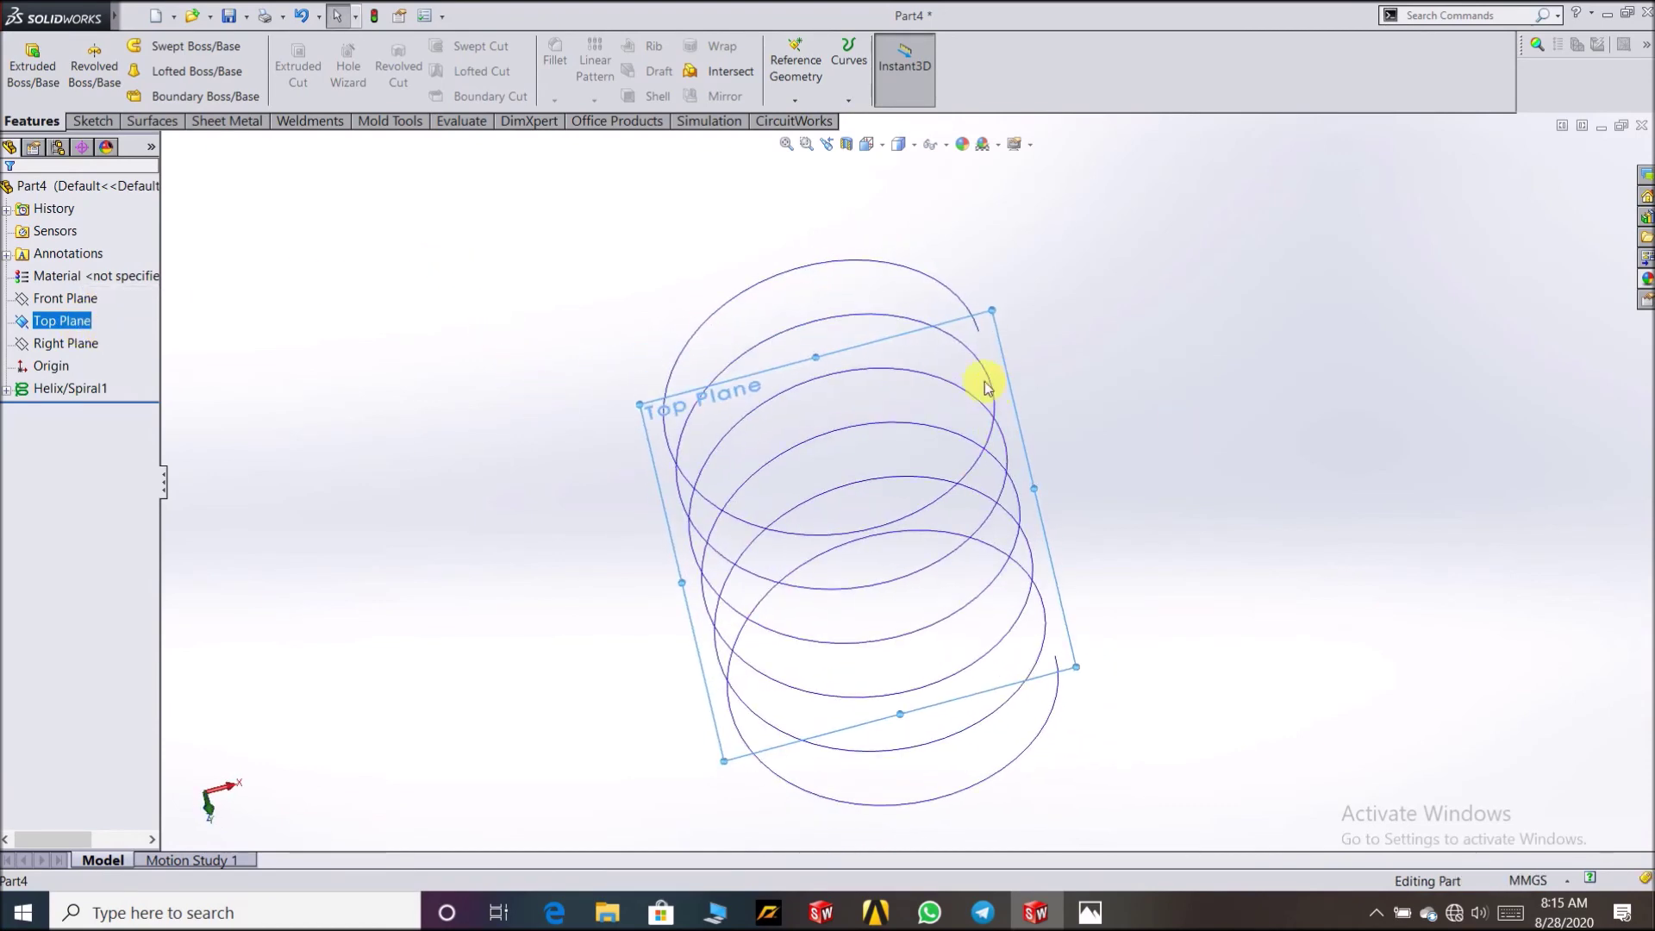
scroll(985, 387, down, 5)
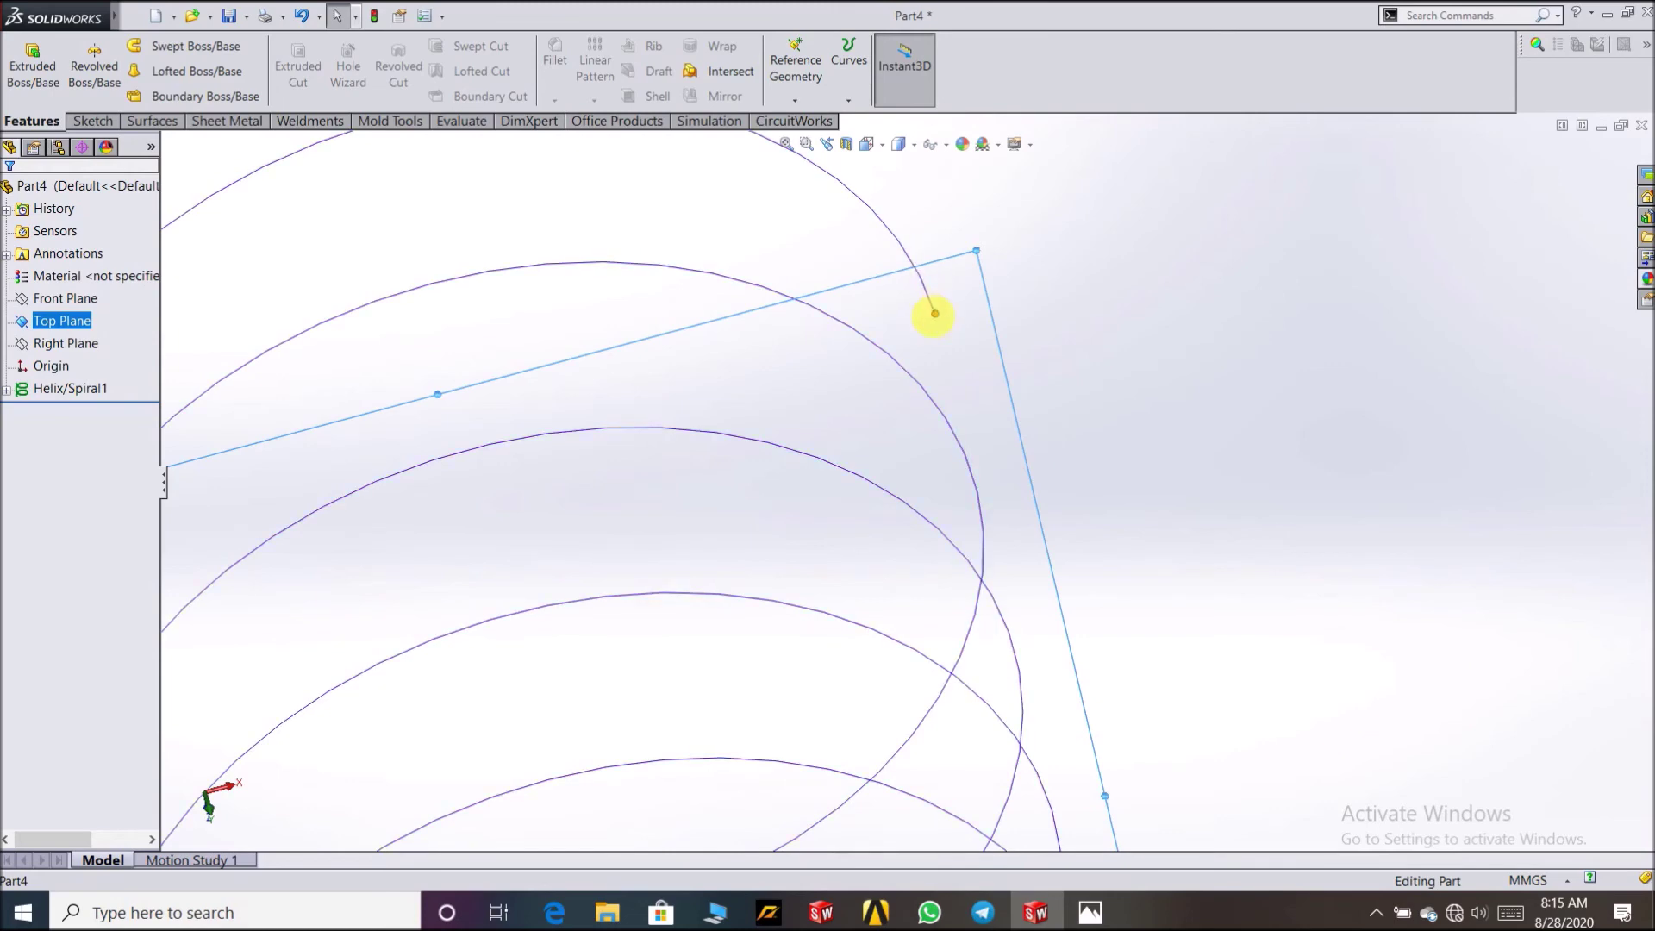
right_click(117, 324)
click(105, 293)
right_click(70, 321)
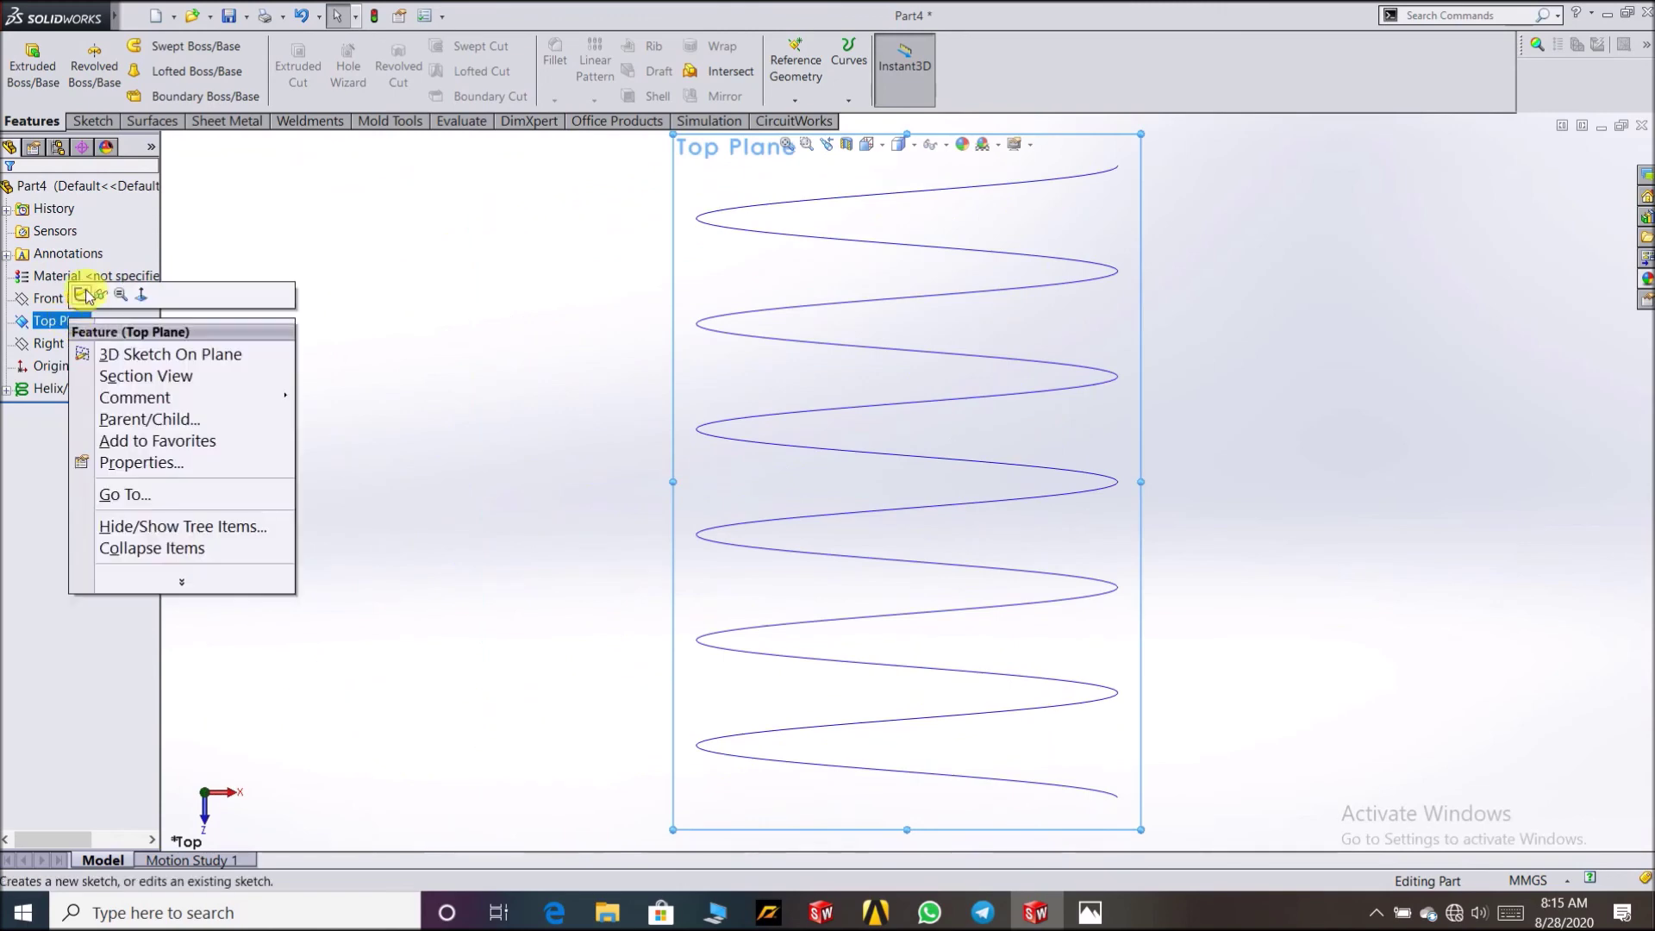
click(81, 295)
click(91, 122)
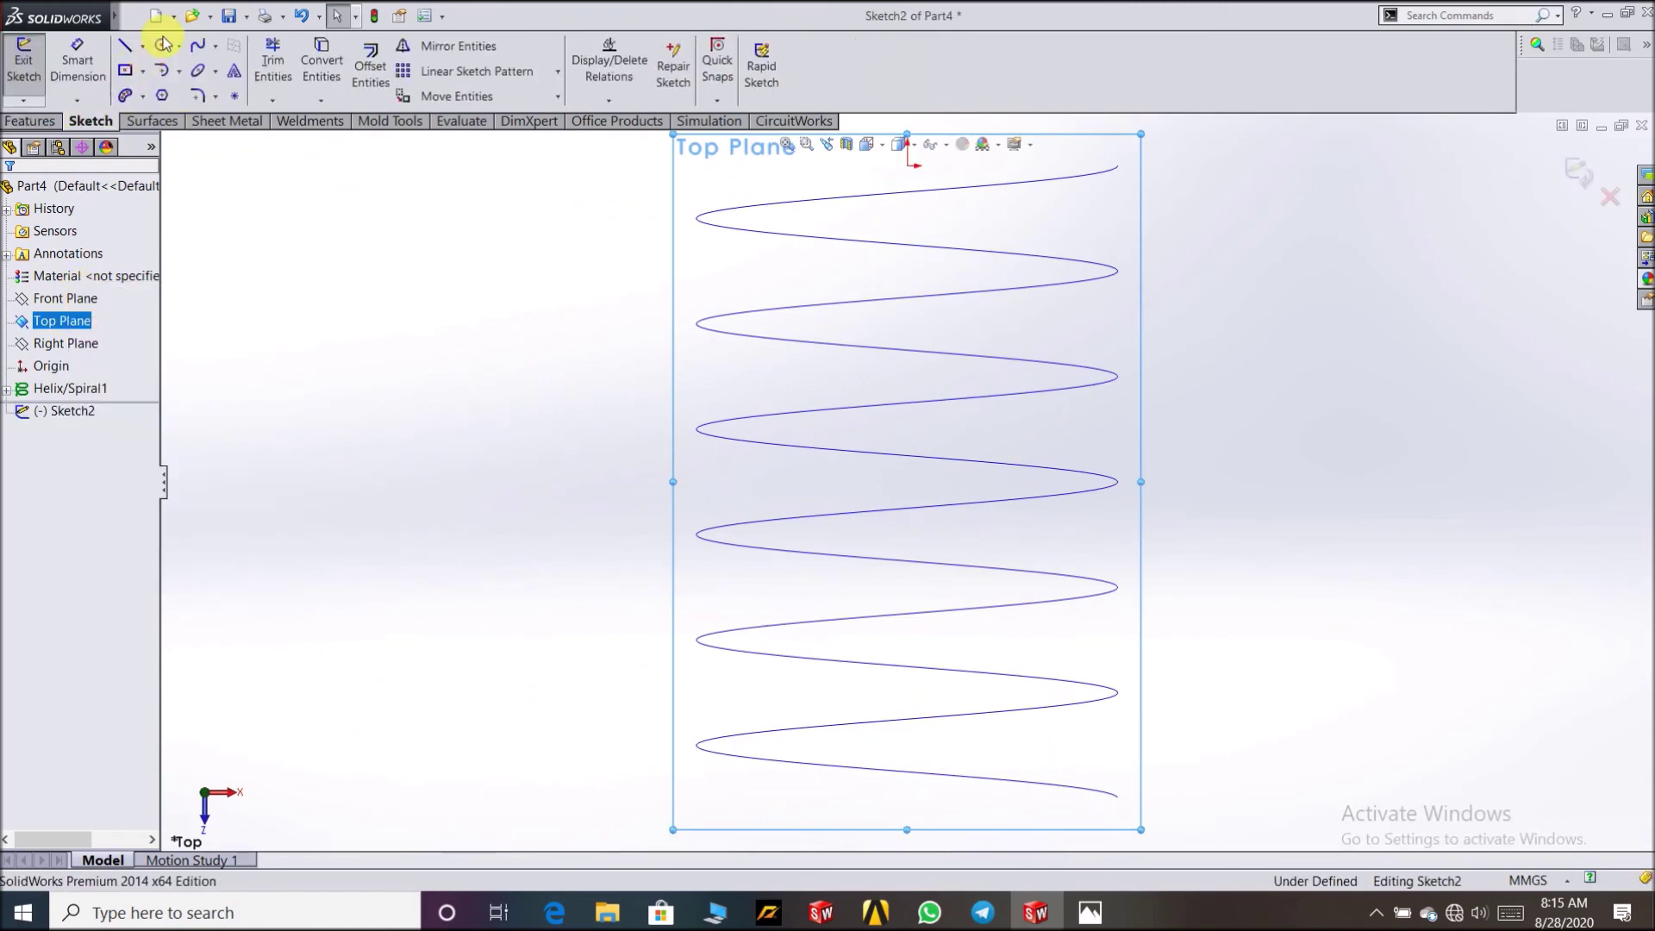
click(1119, 167)
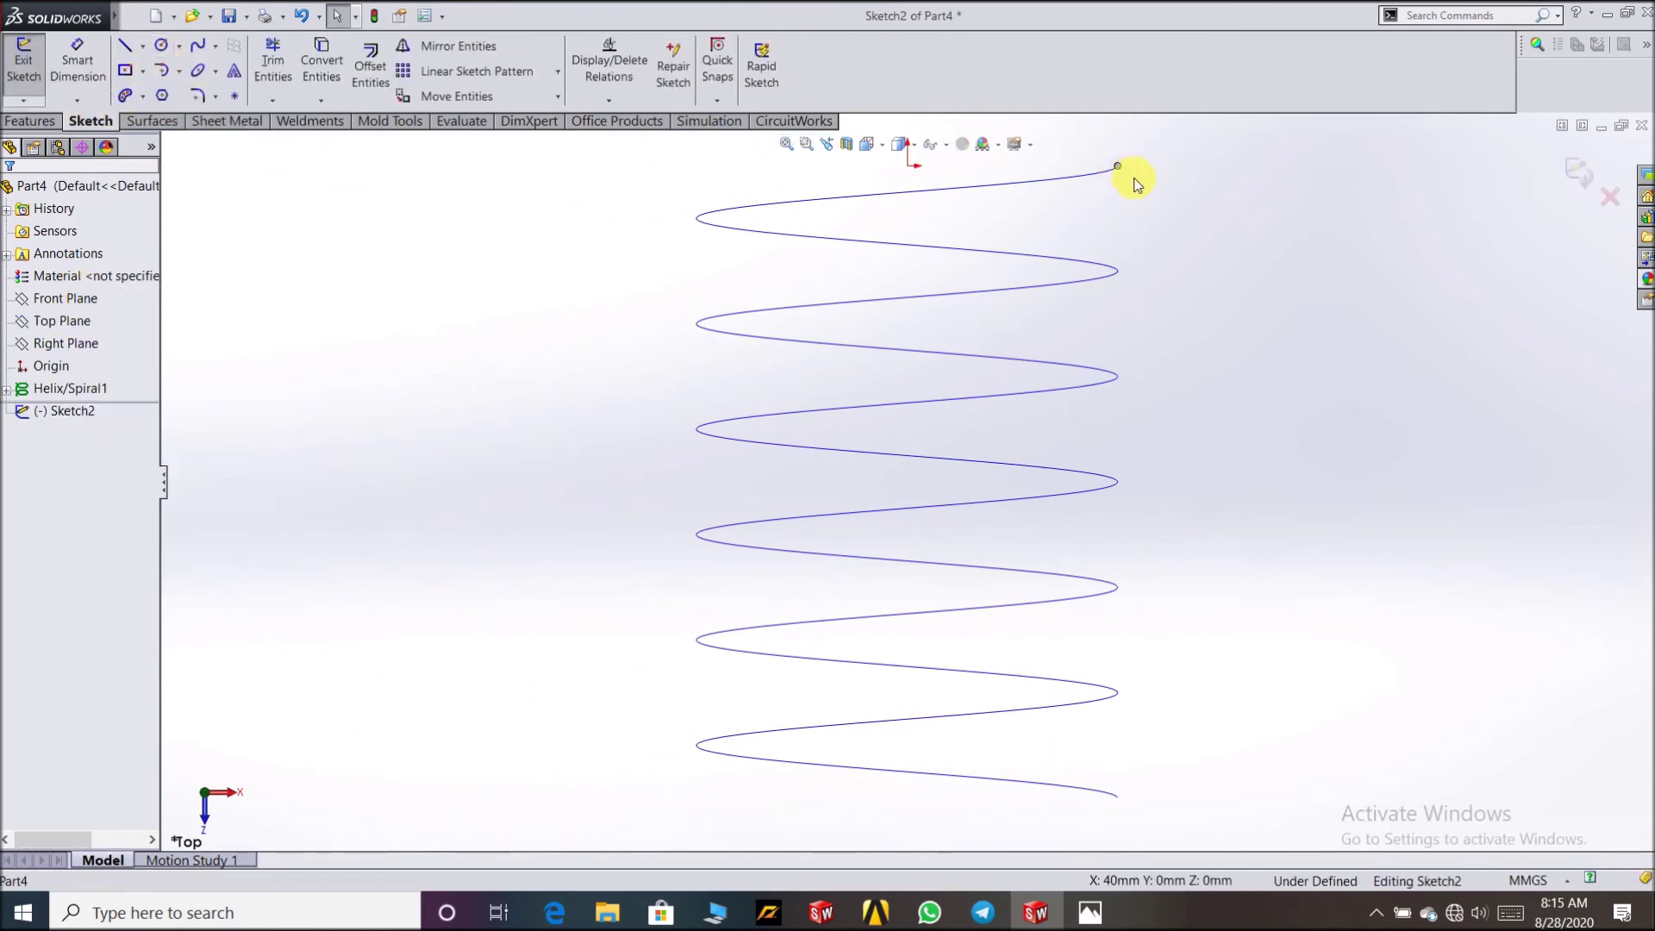
click(160, 45)
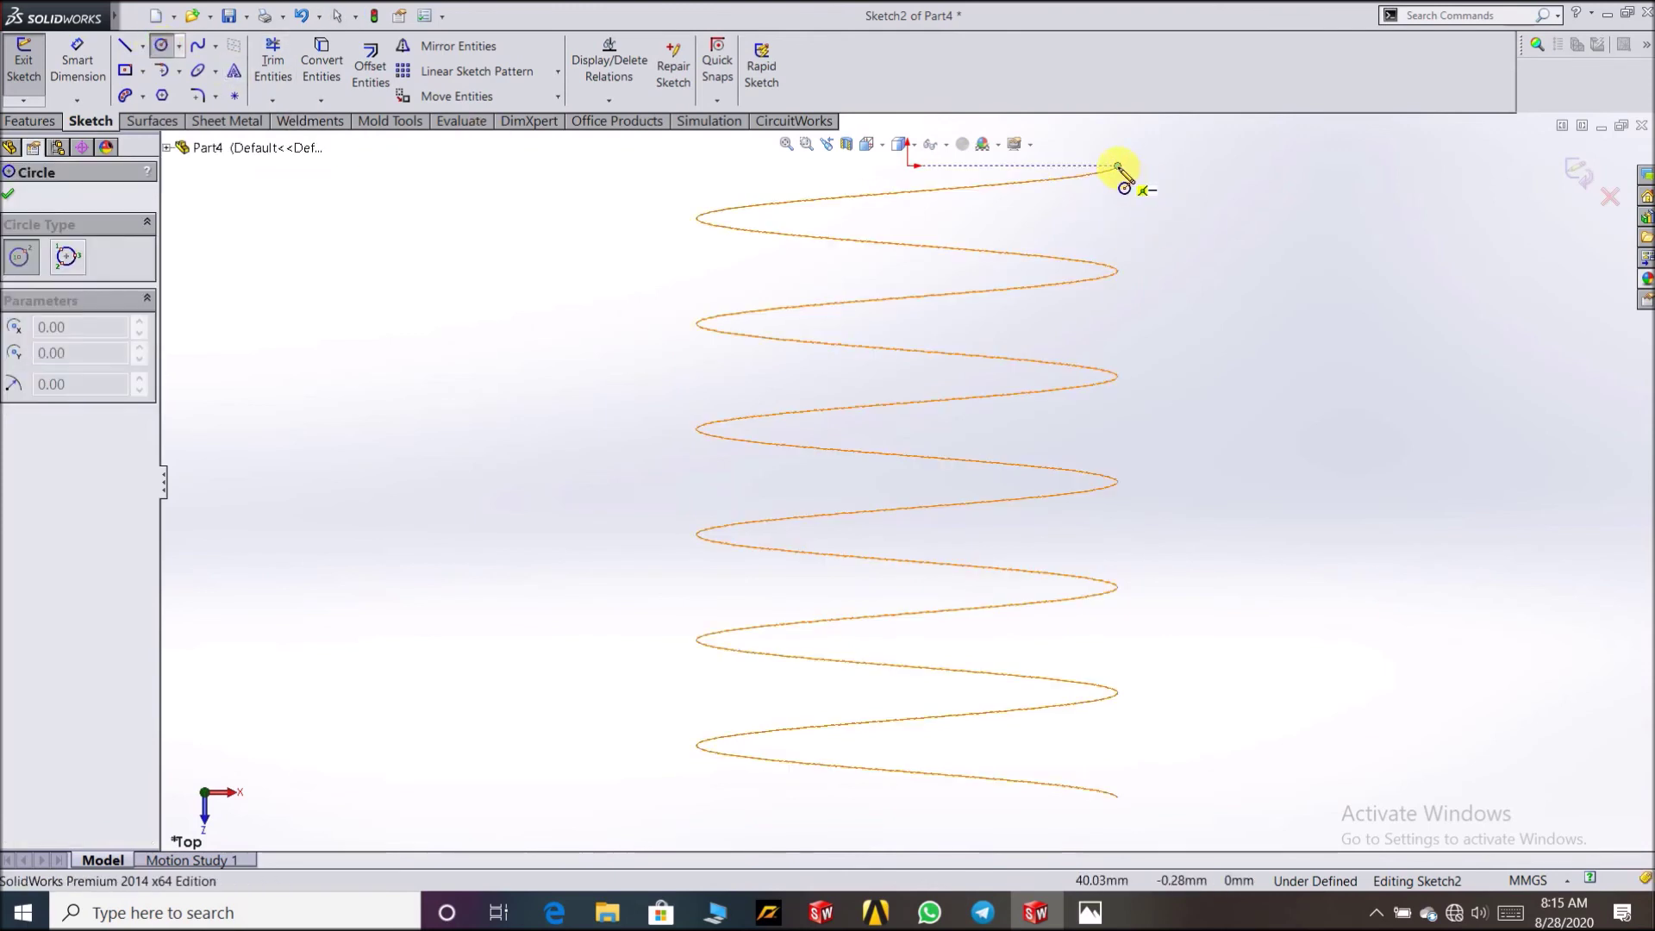
click(1120, 167)
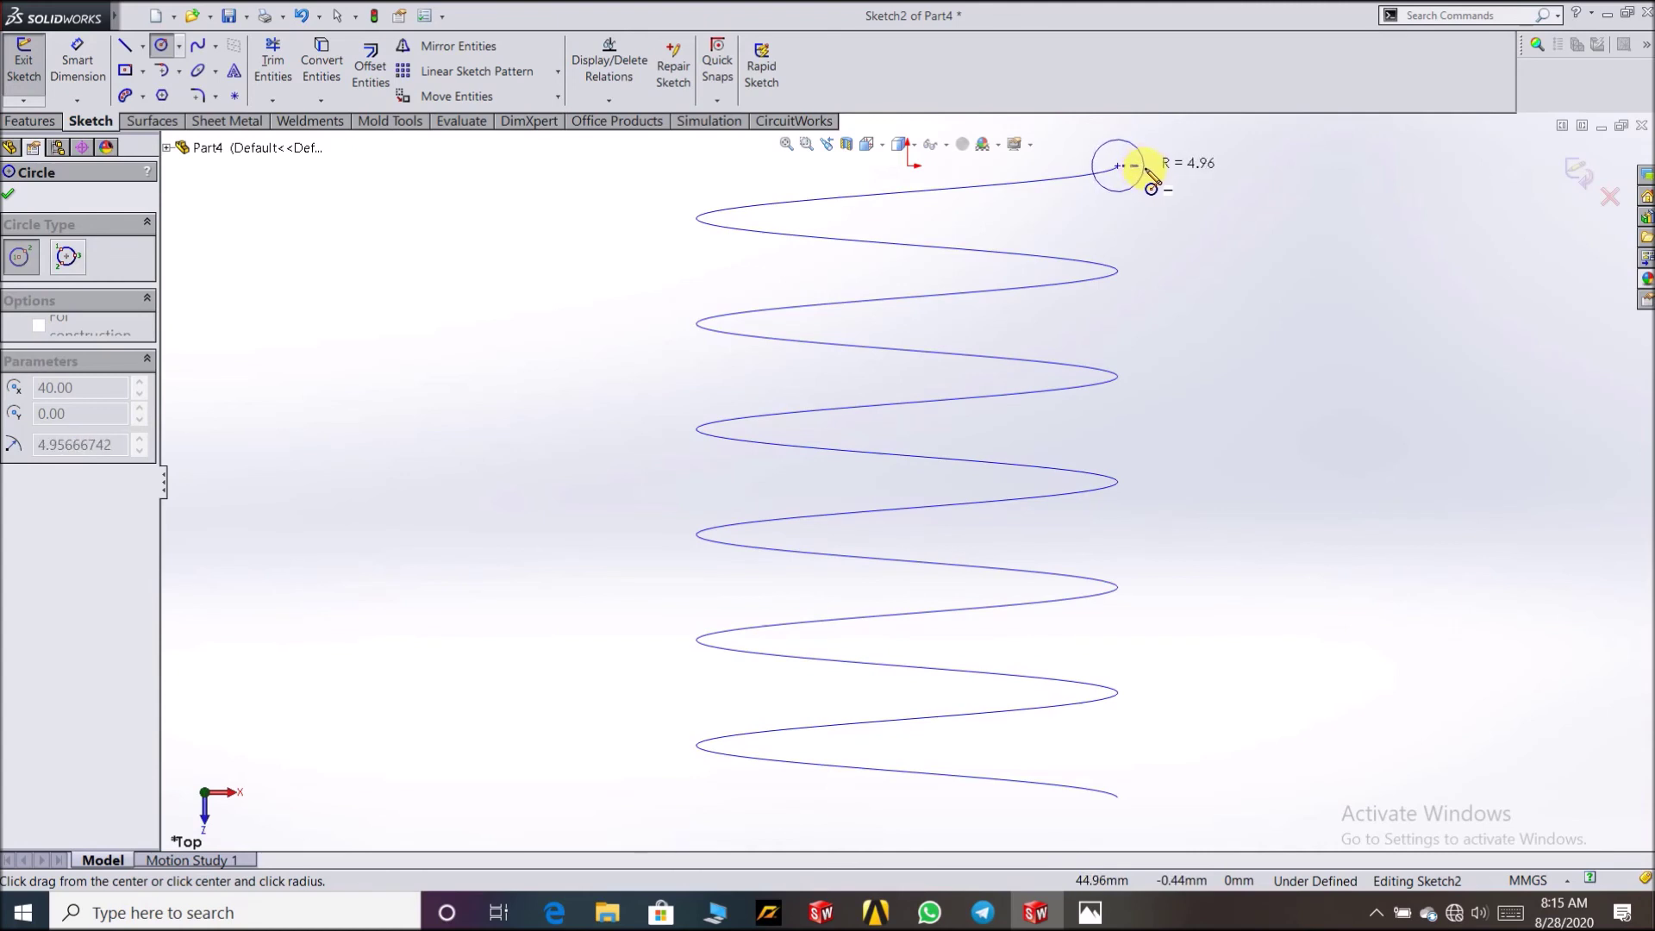
key(Escape)
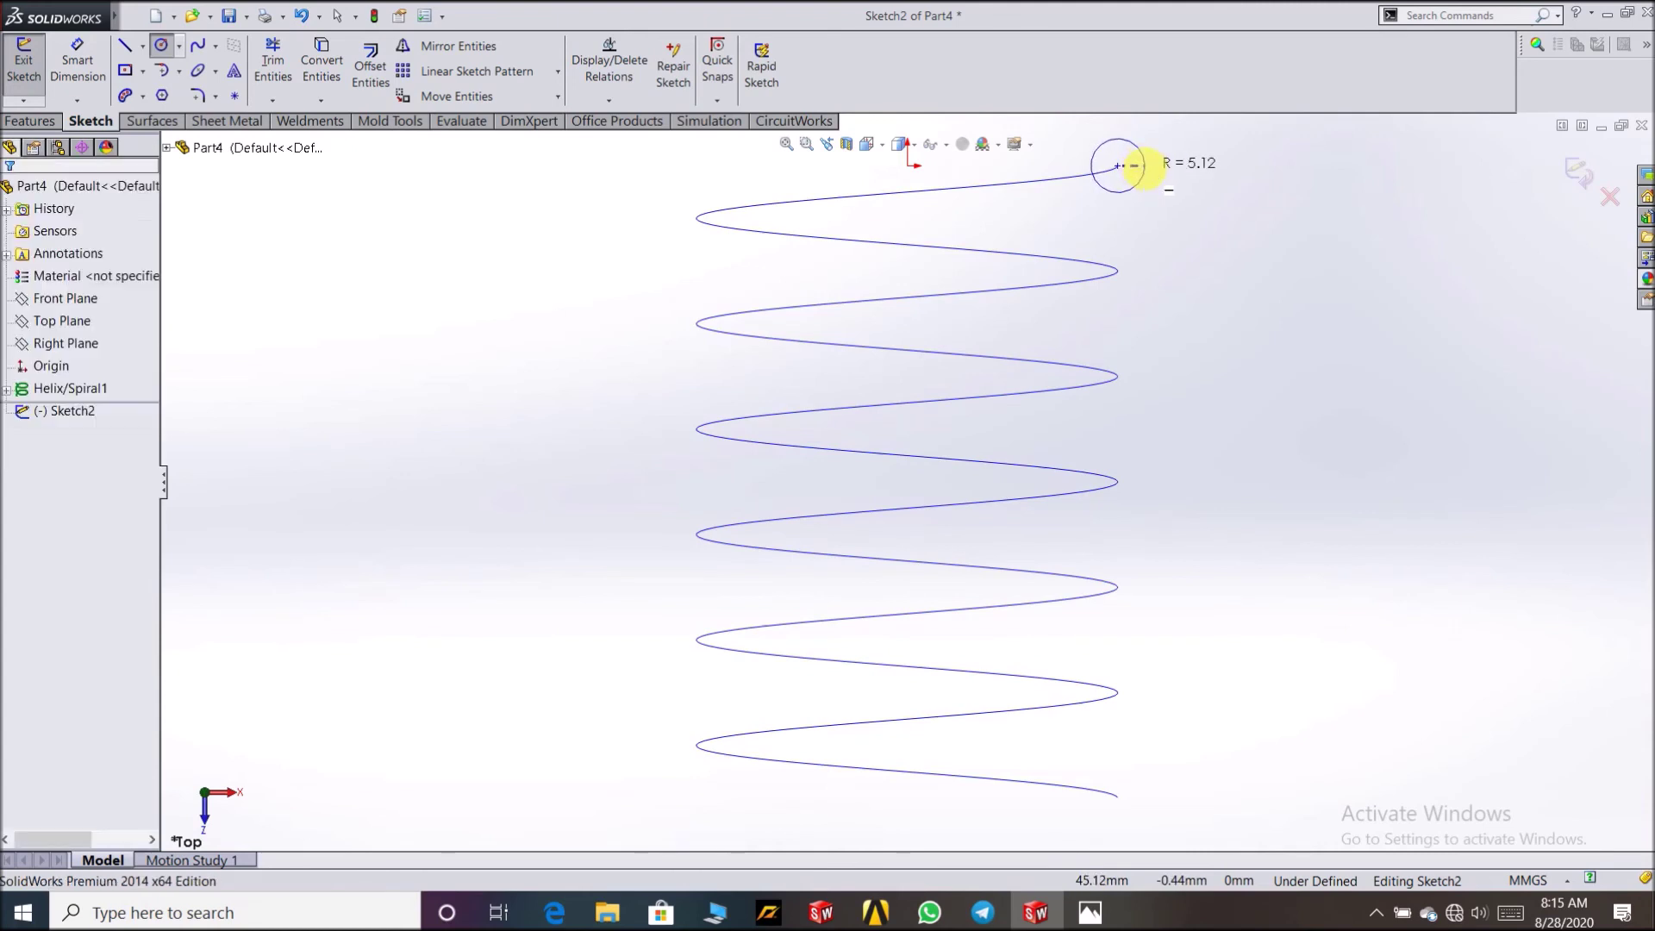
Step: Sketch a six-sided polygon with an inscribed circle about 8 mm across, centred on the helix's start point, and exit the sketch
click(164, 93)
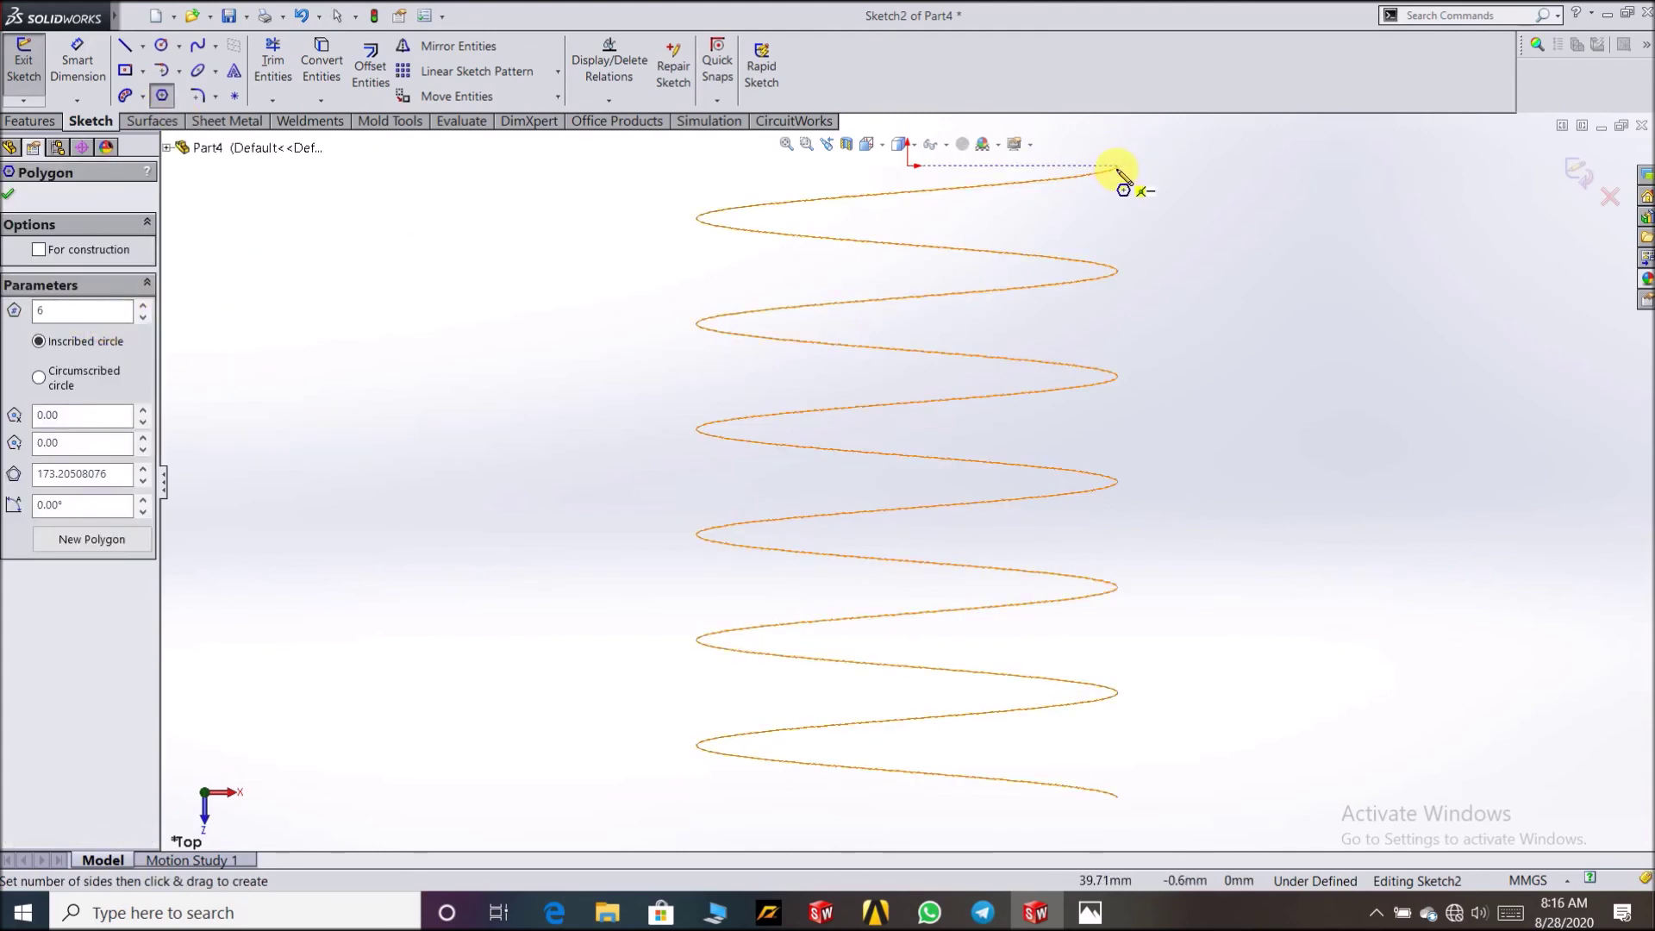
mouse_move(1117, 172)
mouse_down()
mouse_move(1142, 183)
mouse_move(1126, 195)
mouse_up()
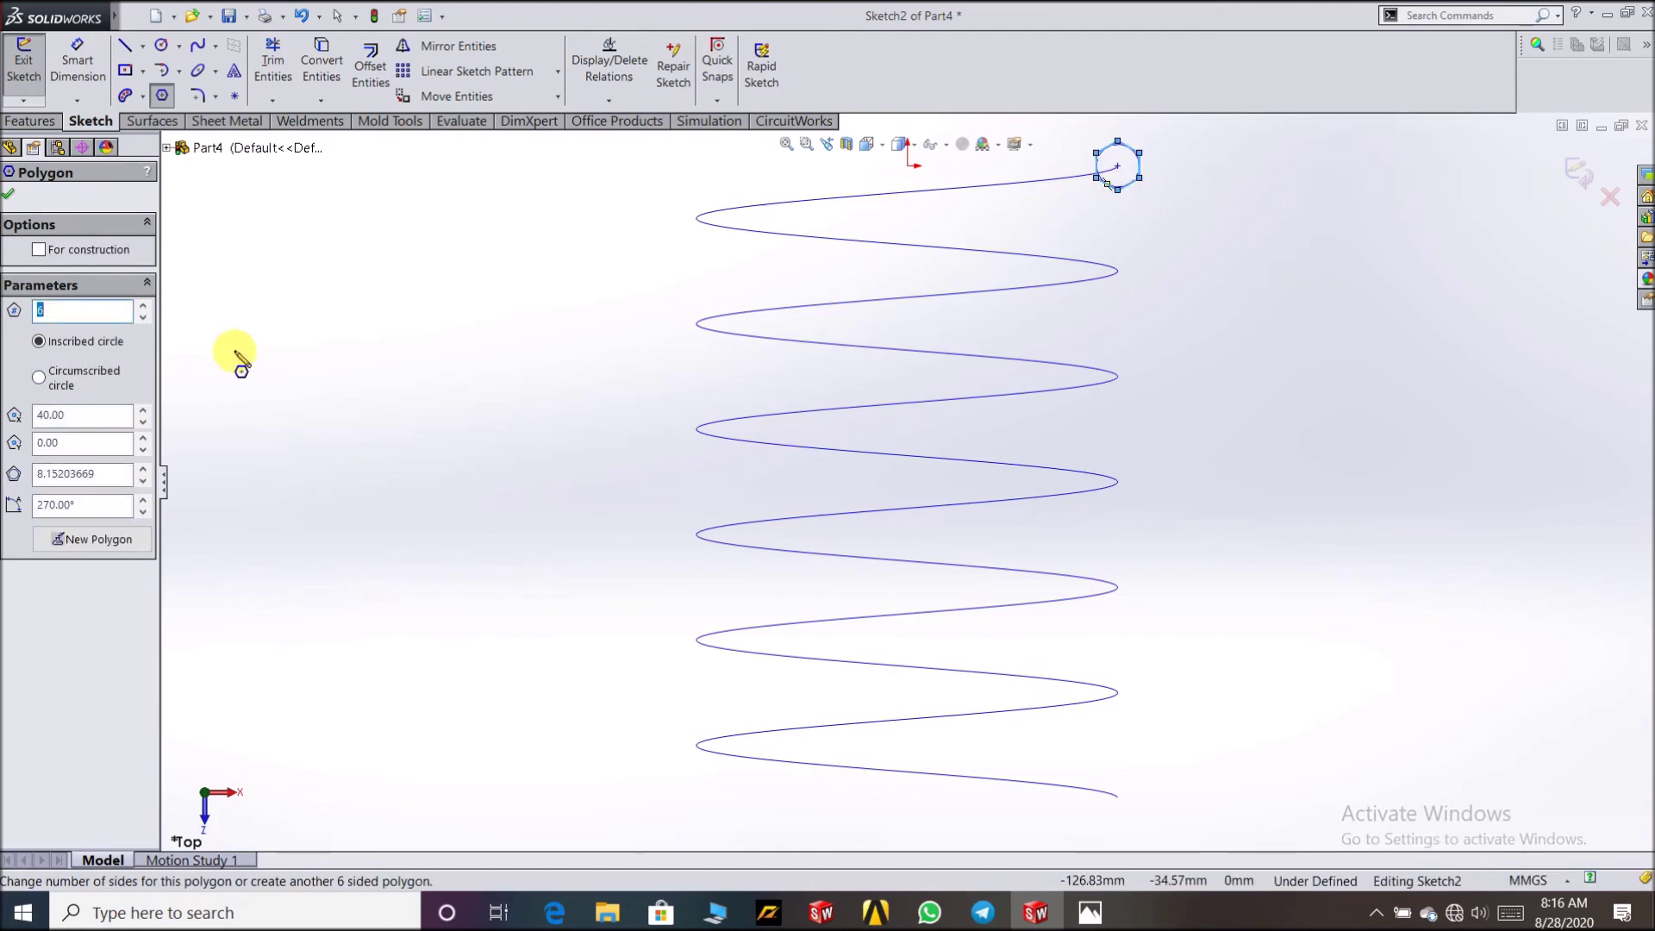
click(8, 197)
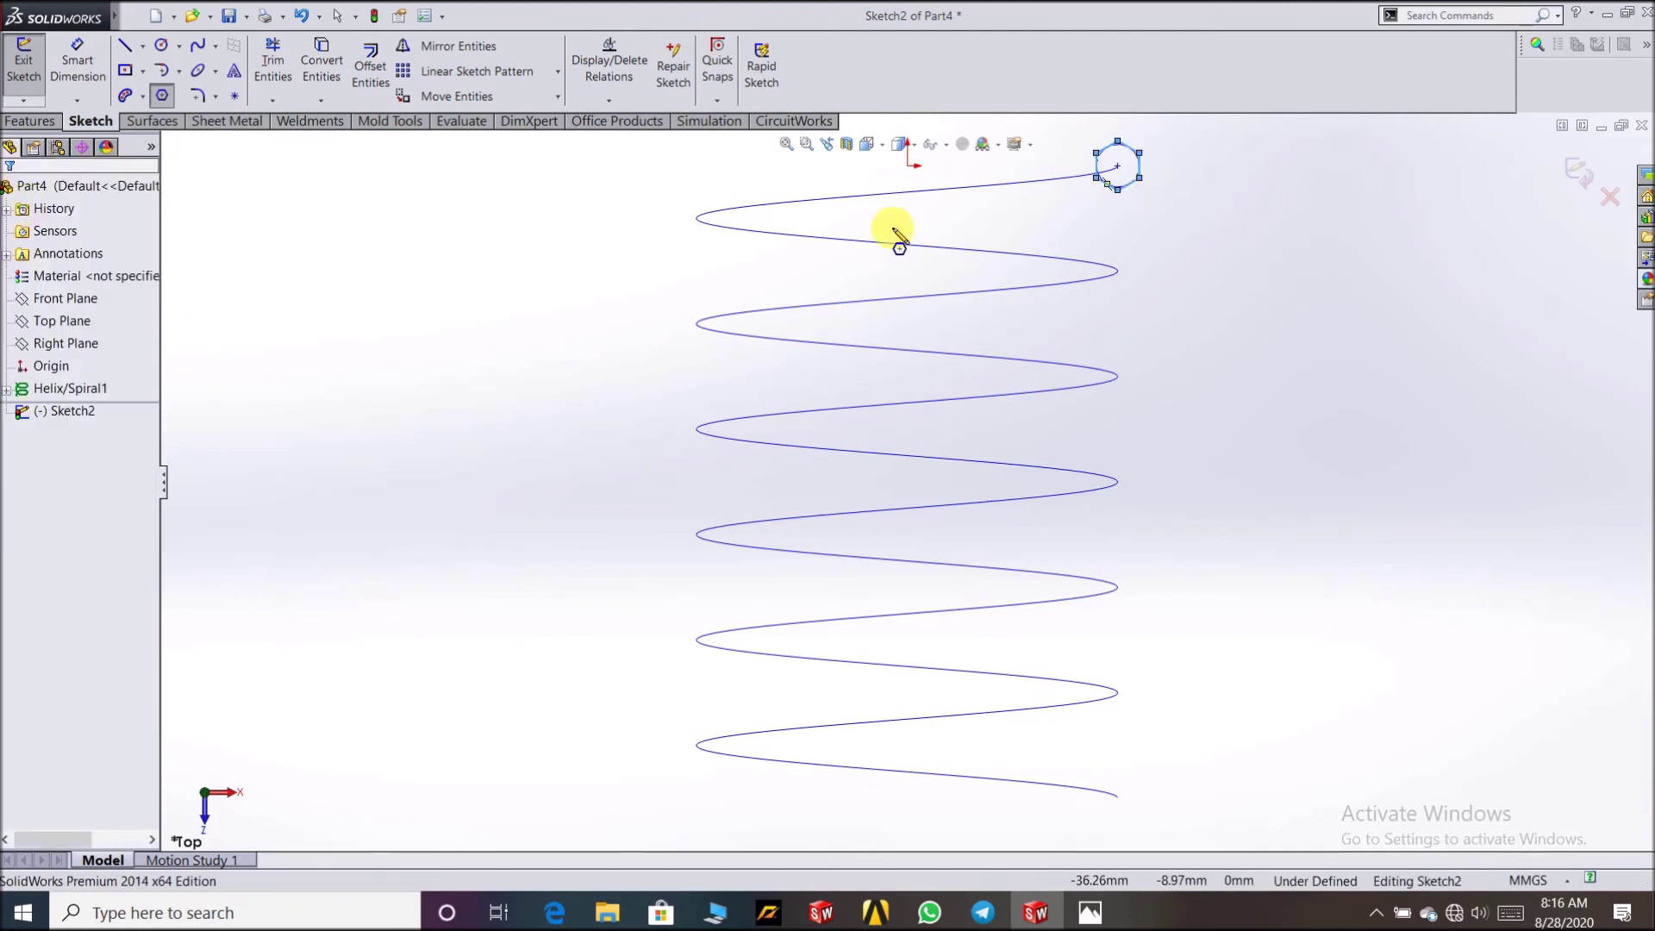
click(1569, 175)
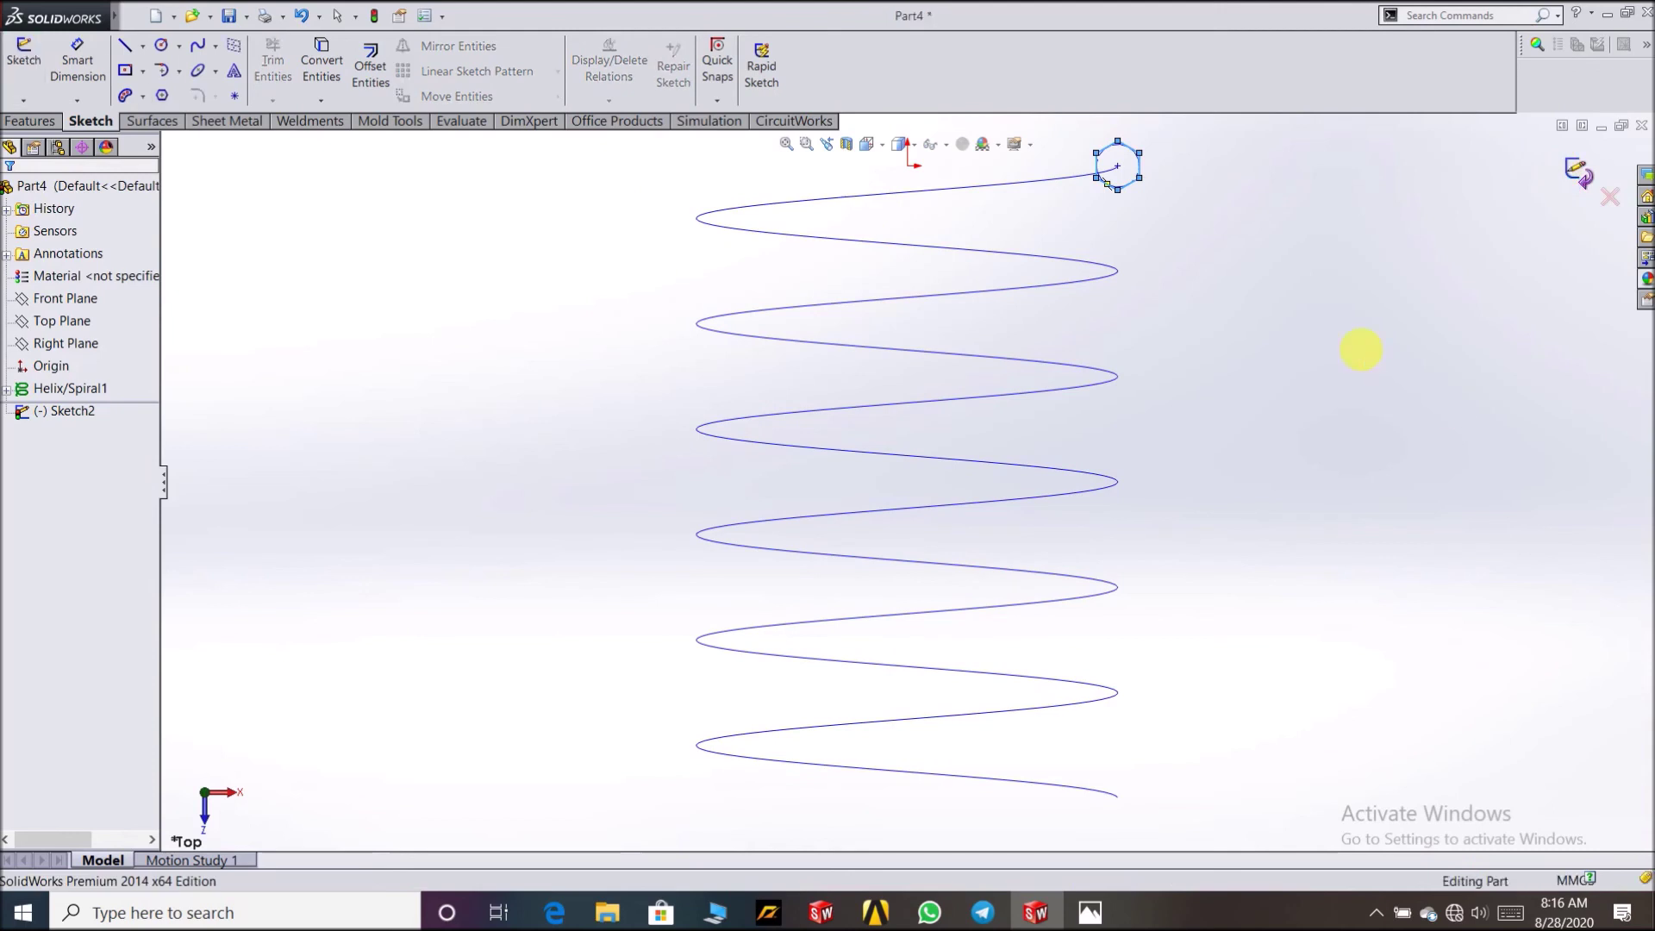
click(40, 121)
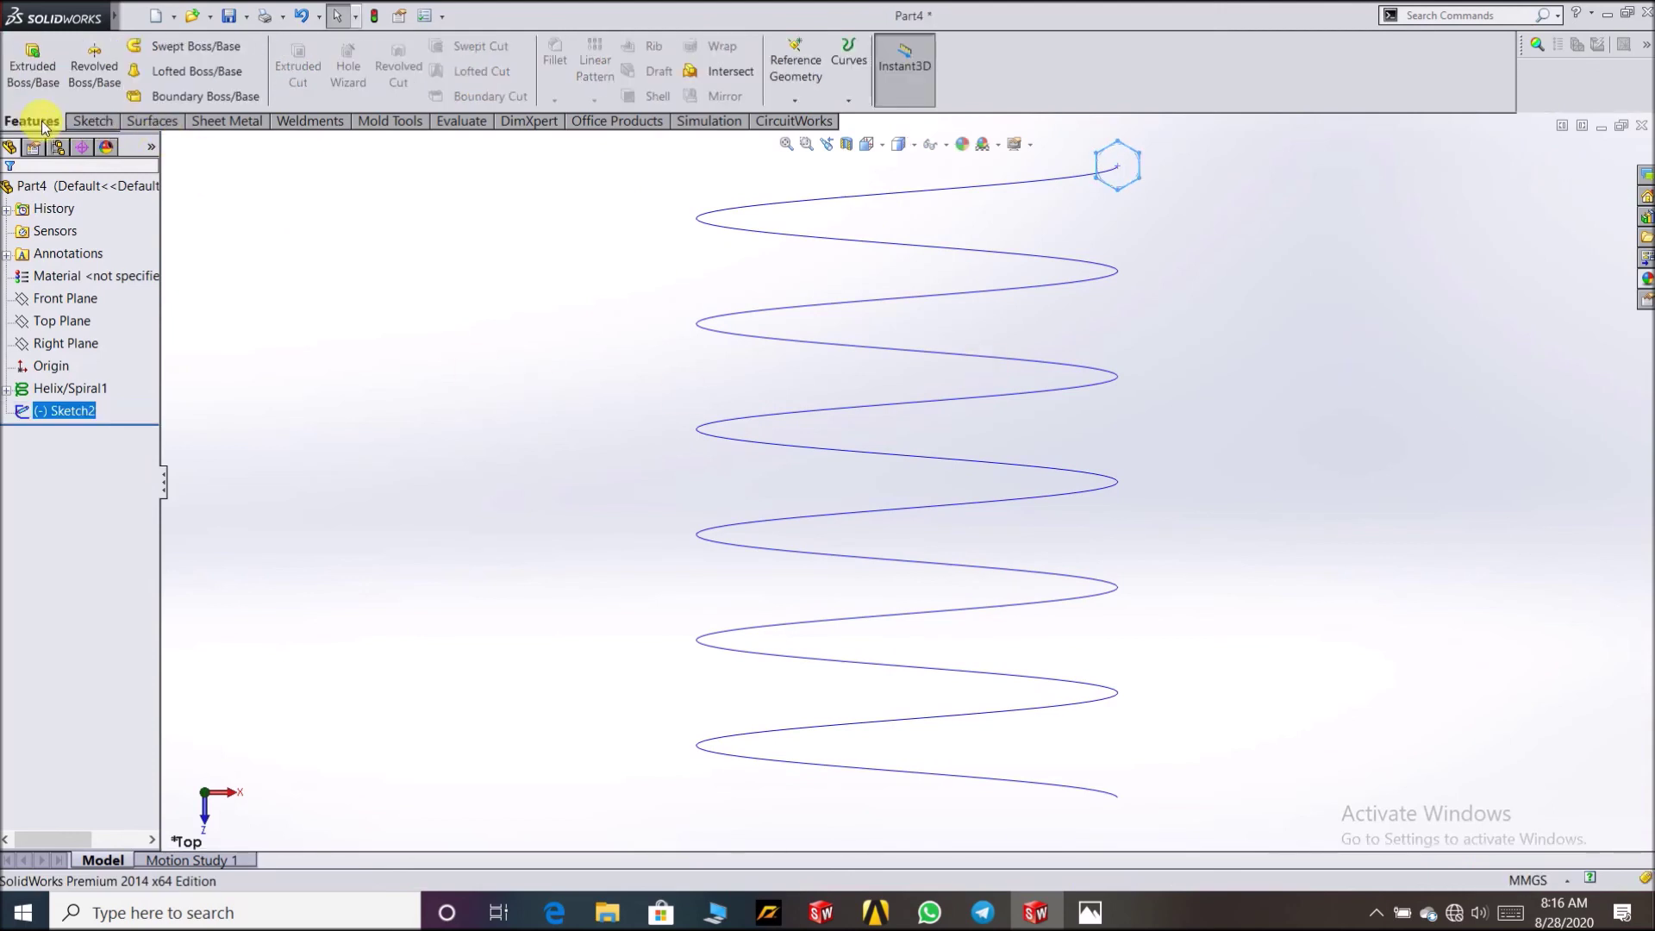
Step: Sweep the hexagon profile along the helix with the orientation/twist type set to Follow Path
click(220, 49)
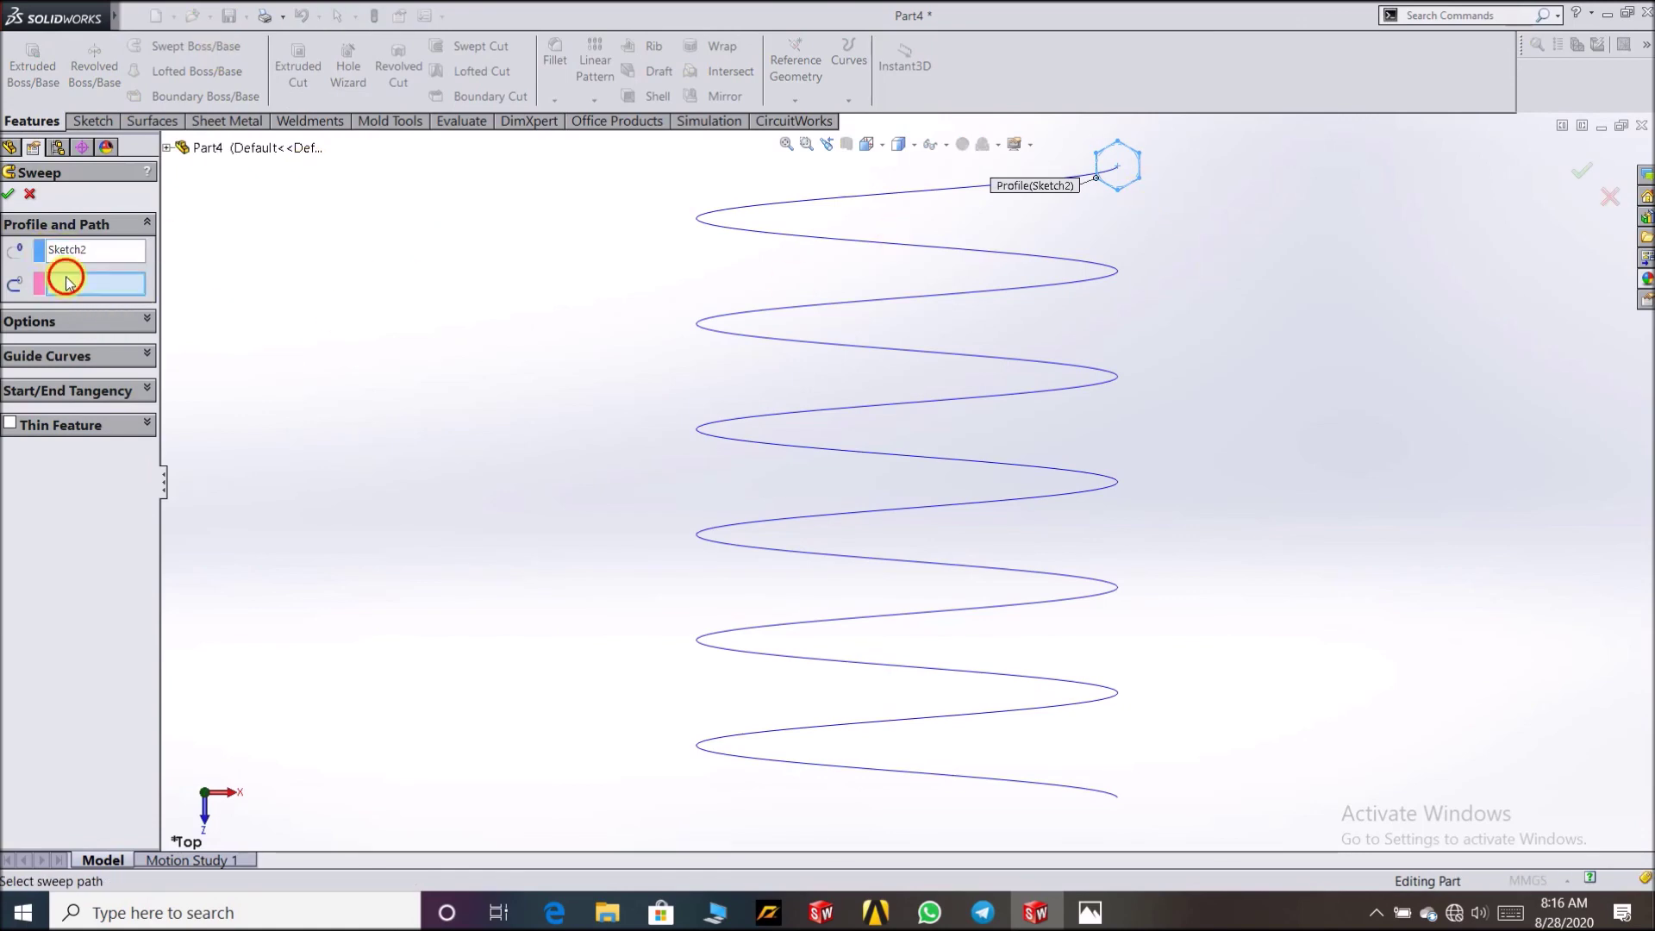
click(904, 198)
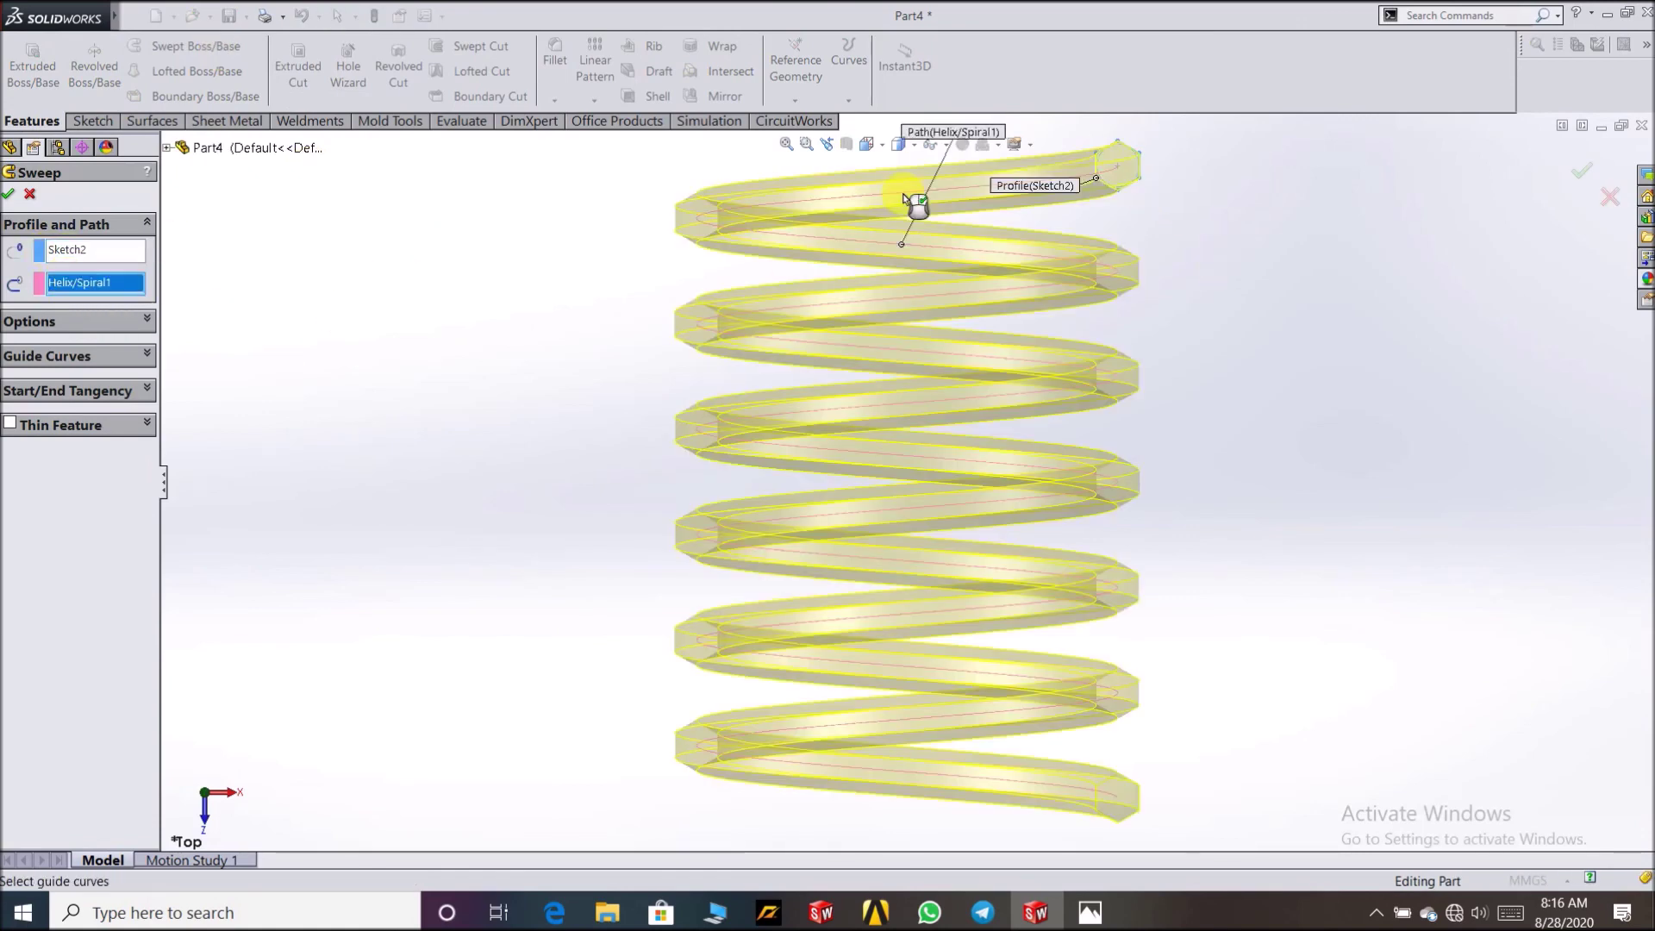
middle_drag(370, 385, 432, 397)
click(142, 323)
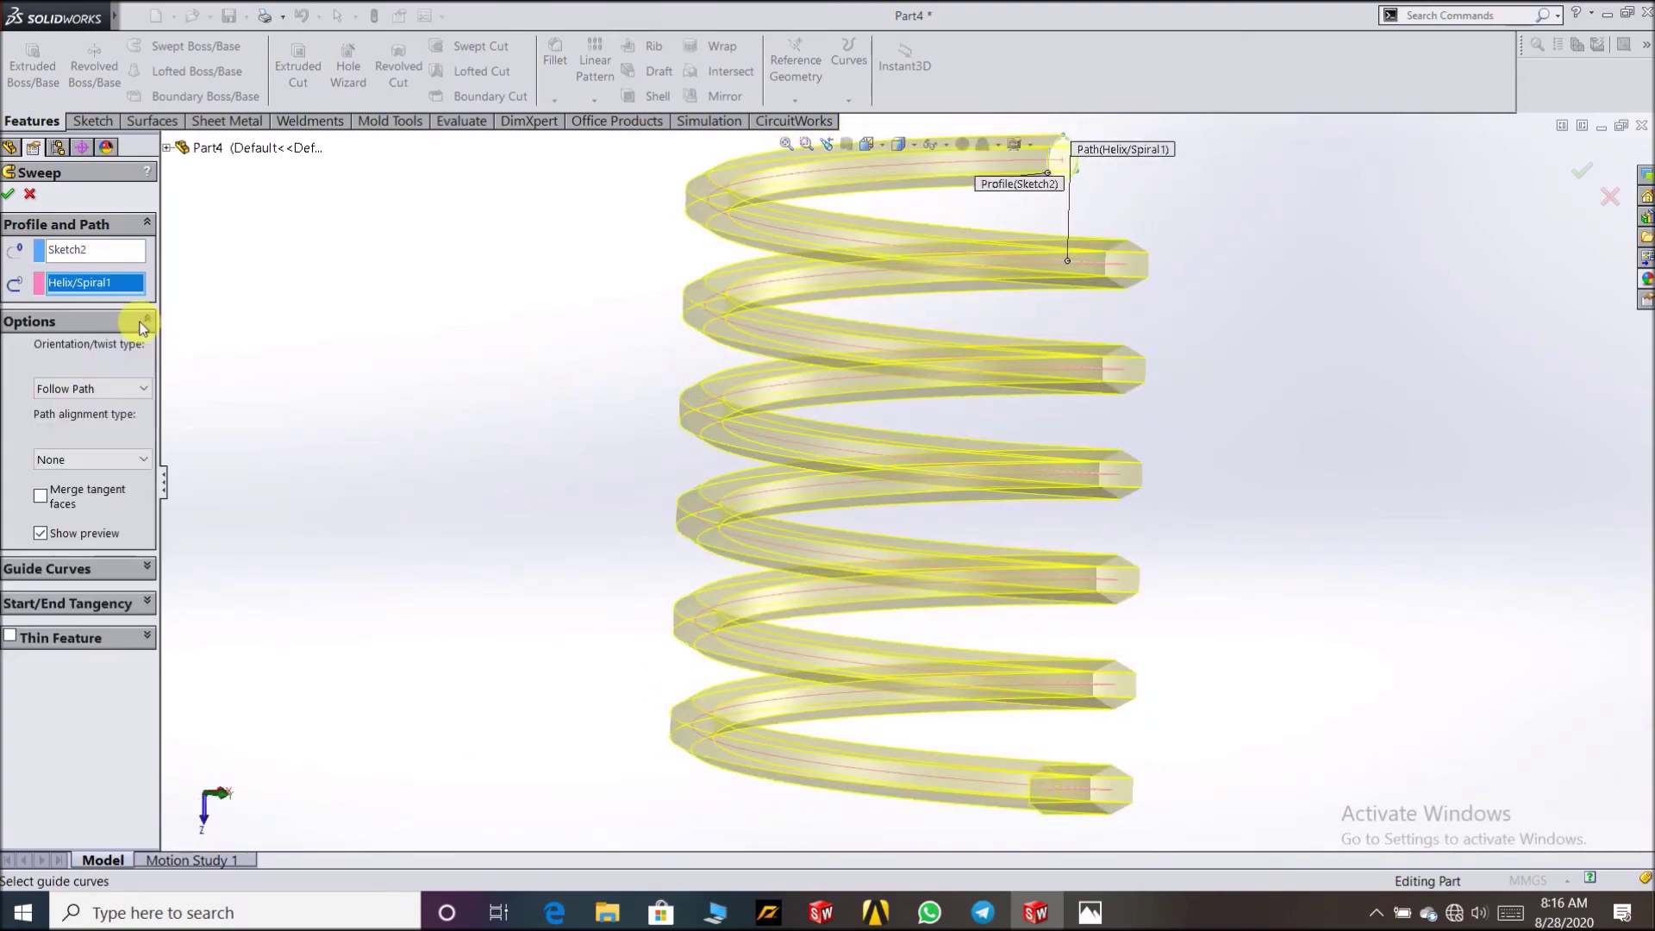
click(141, 389)
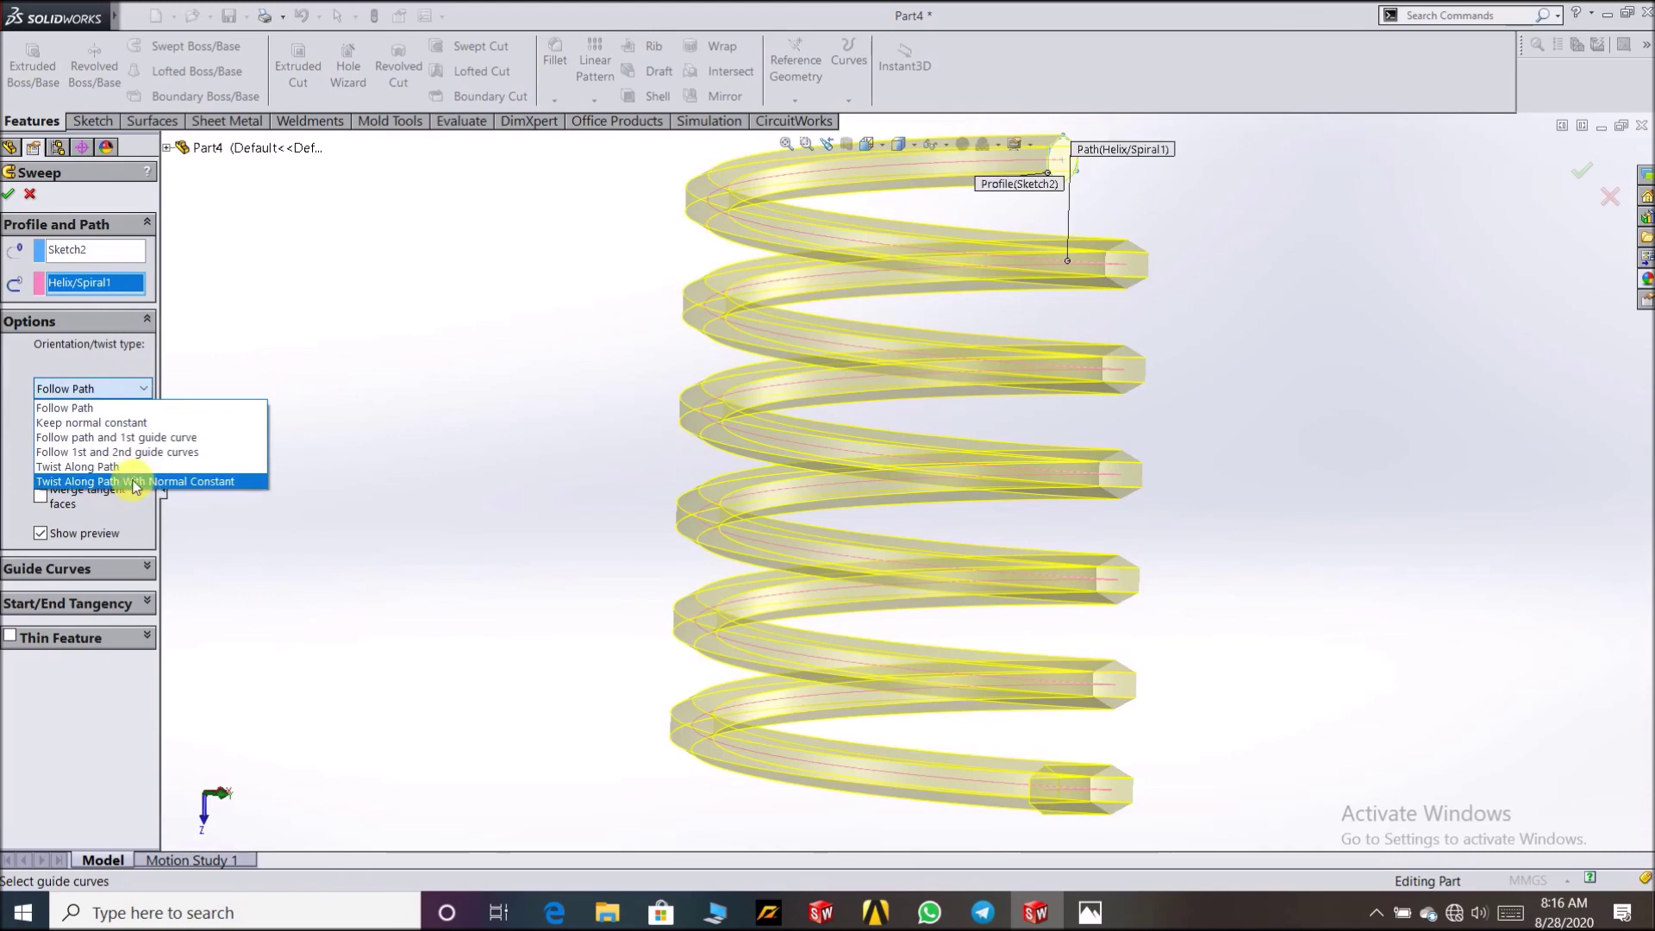
click(62, 410)
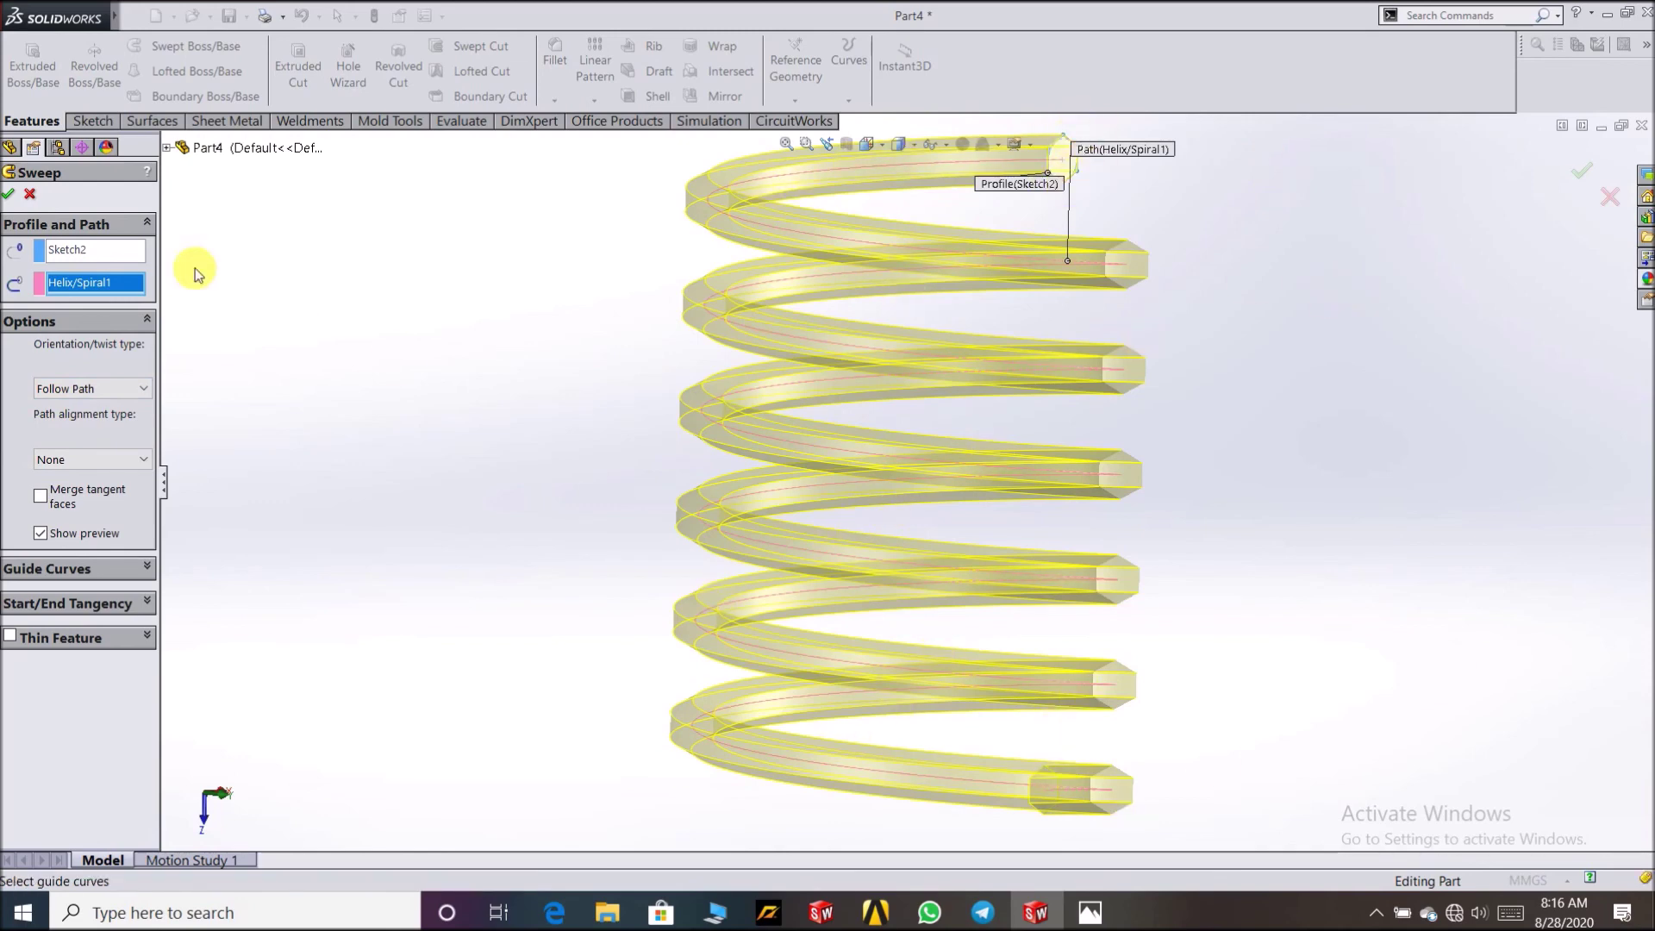
click(11, 197)
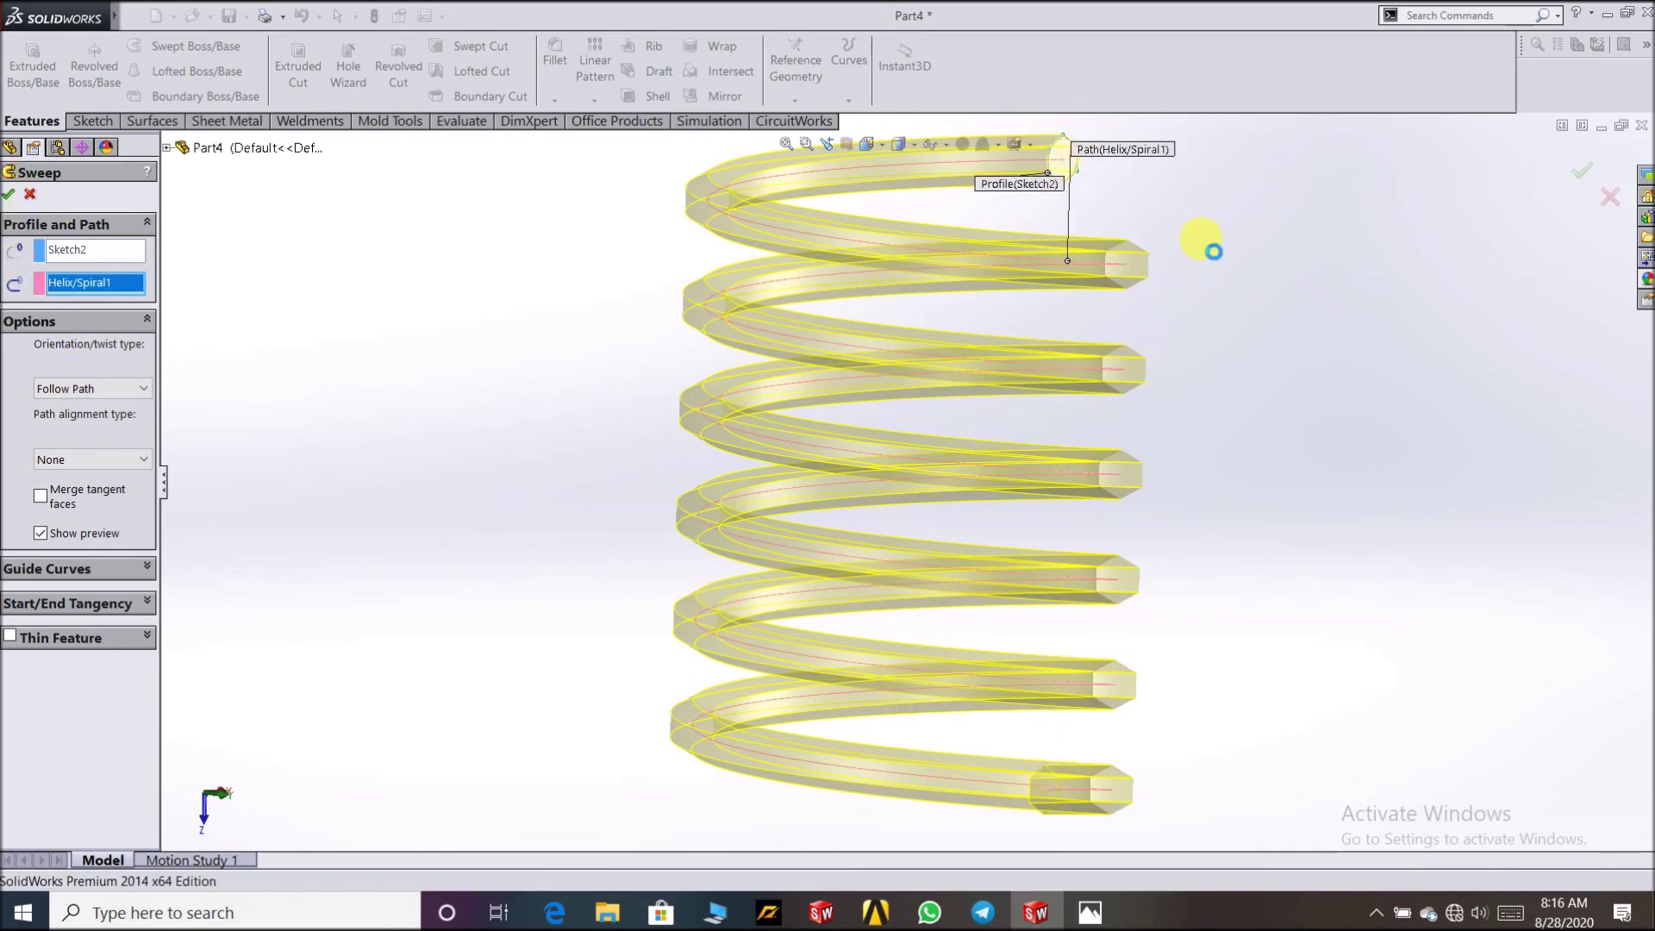
middle_drag(1293, 319, 1155, 341)
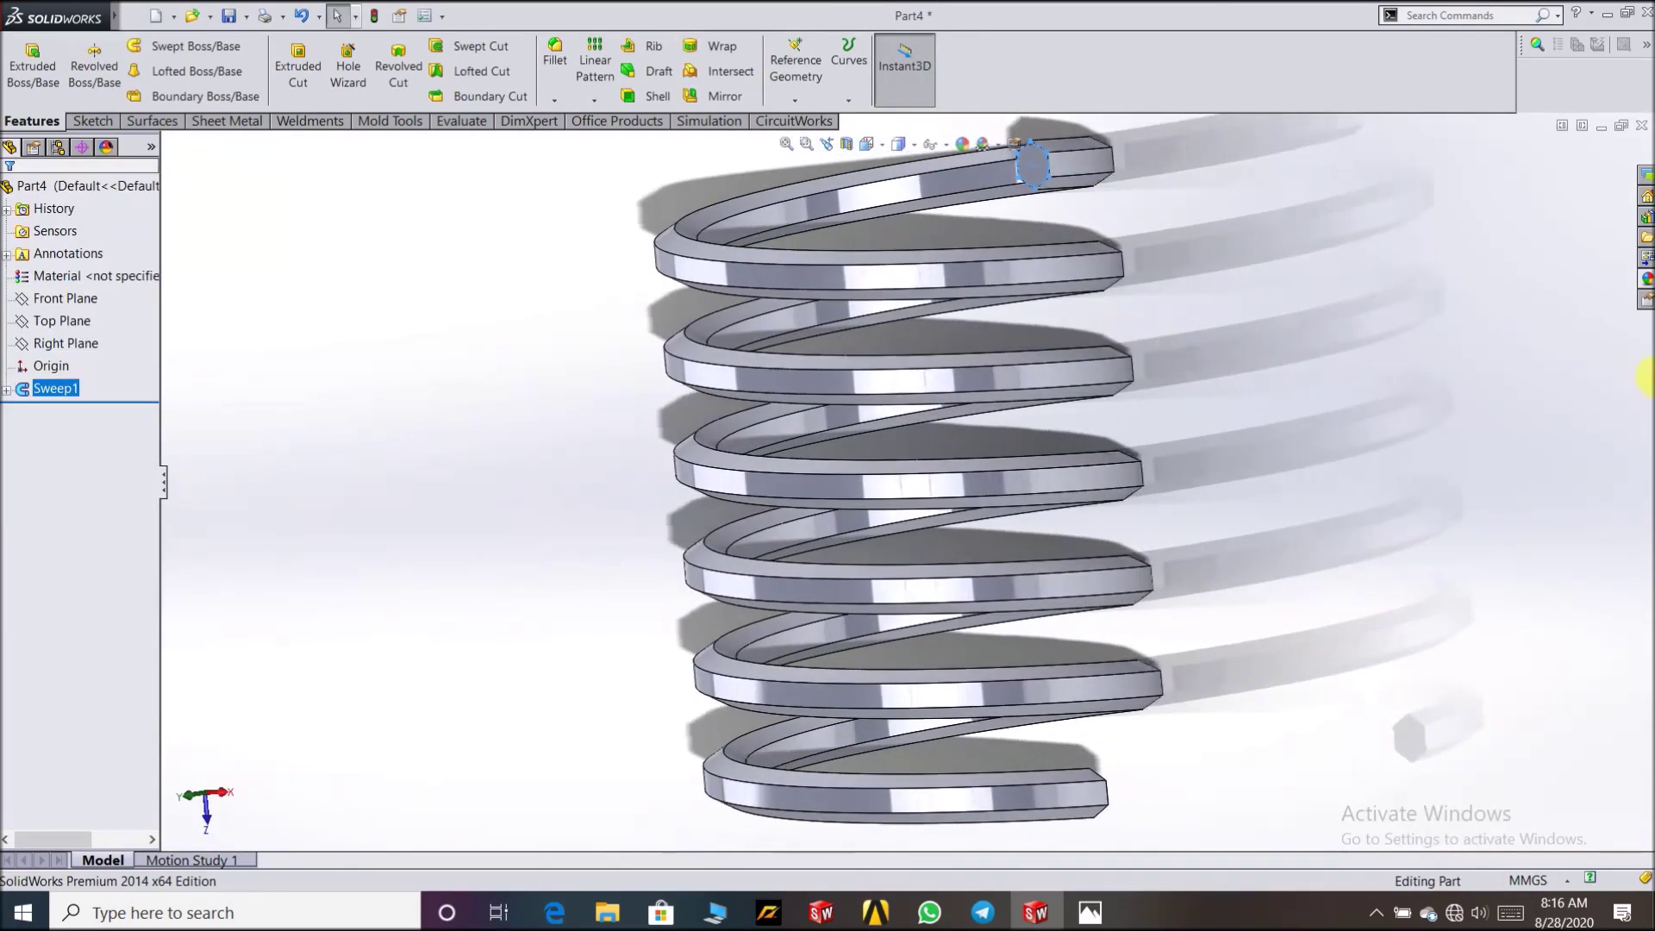
Step: Apply a green High Gloss plastic appearance to the entire spring body and inspect it from another angle
click(1646, 284)
click(1379, 230)
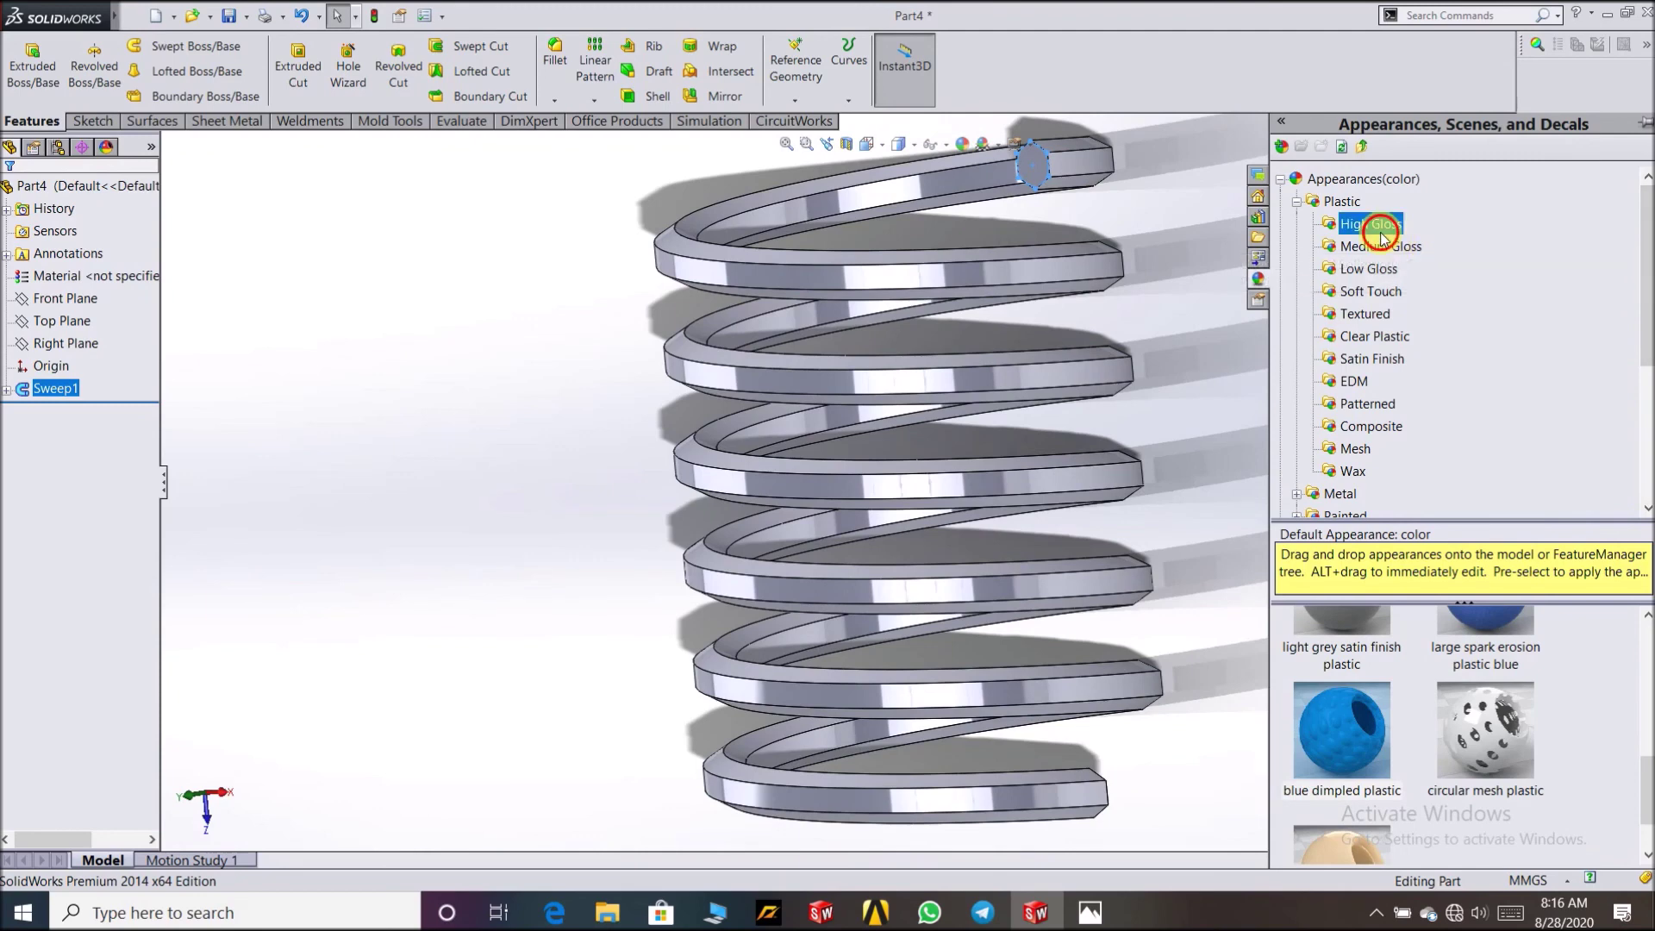
click(1339, 660)
drag(1339, 660, 987, 486)
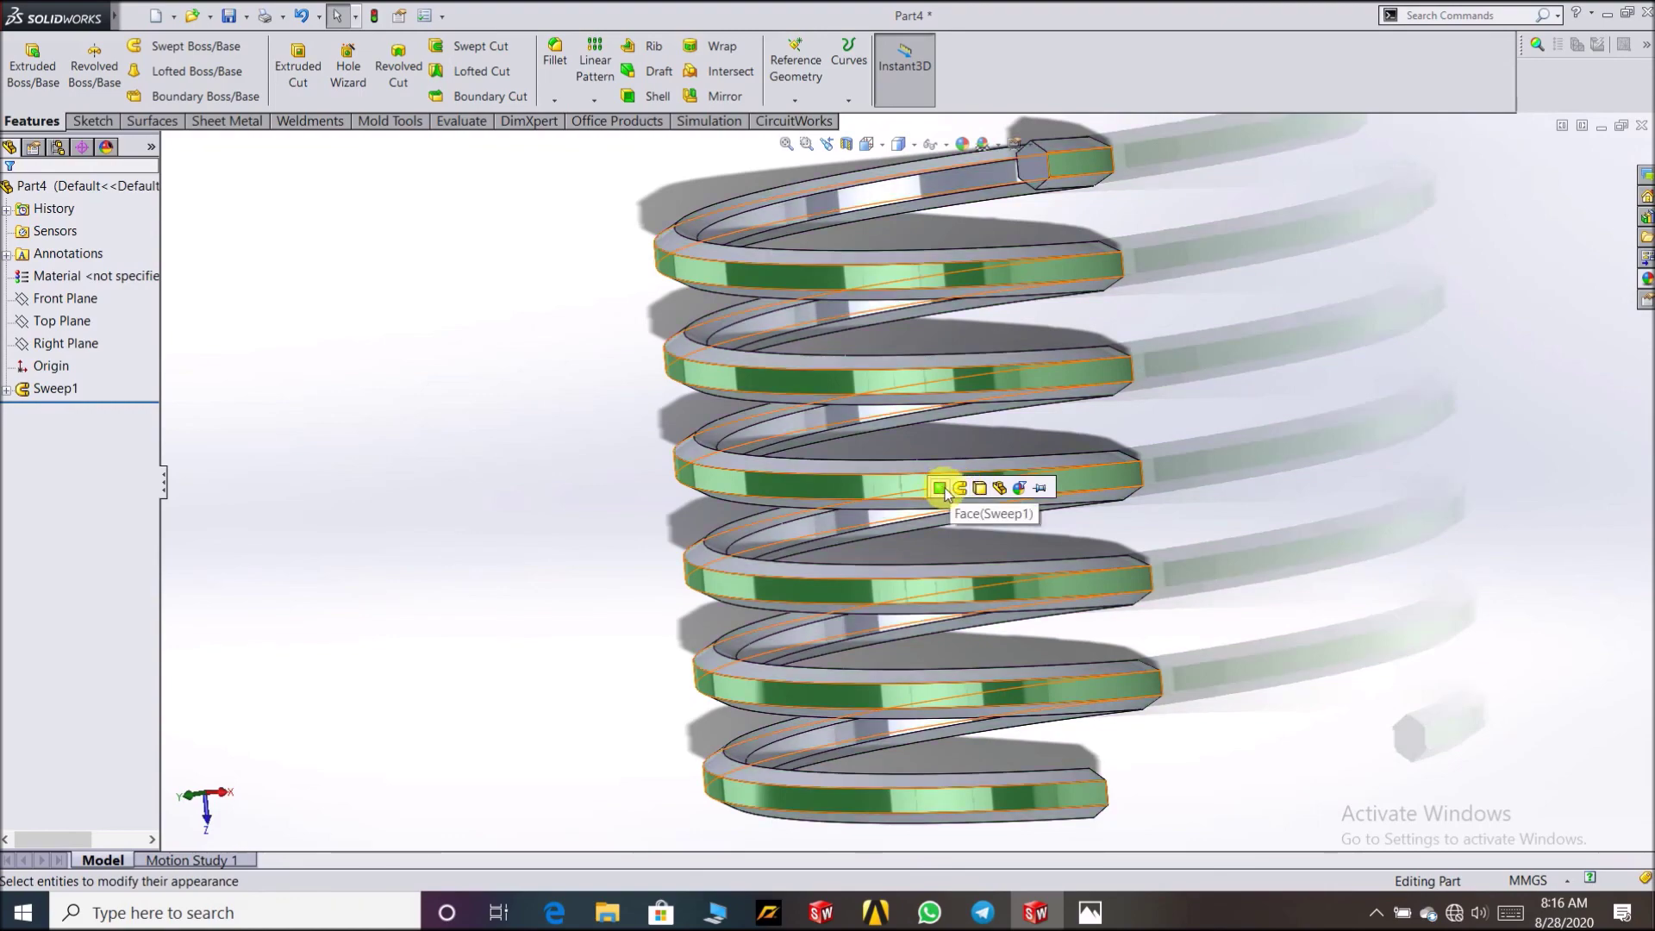
click(980, 488)
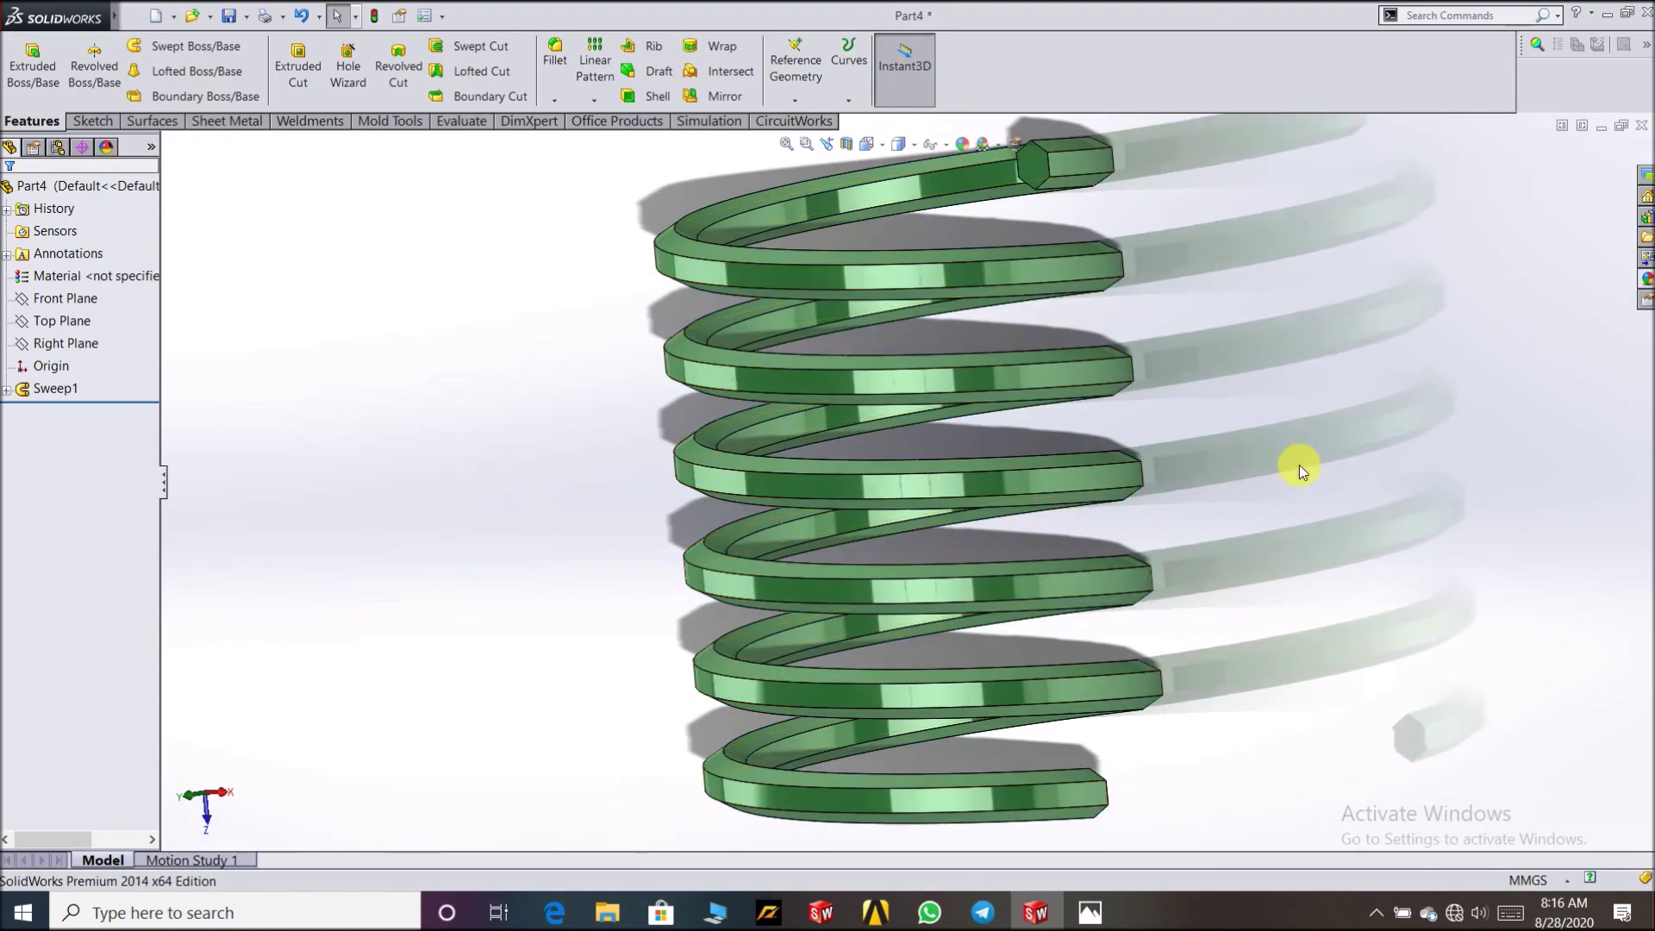
scroll(1300, 464, down, 2)
middle_drag(1300, 464, 1112, 455)
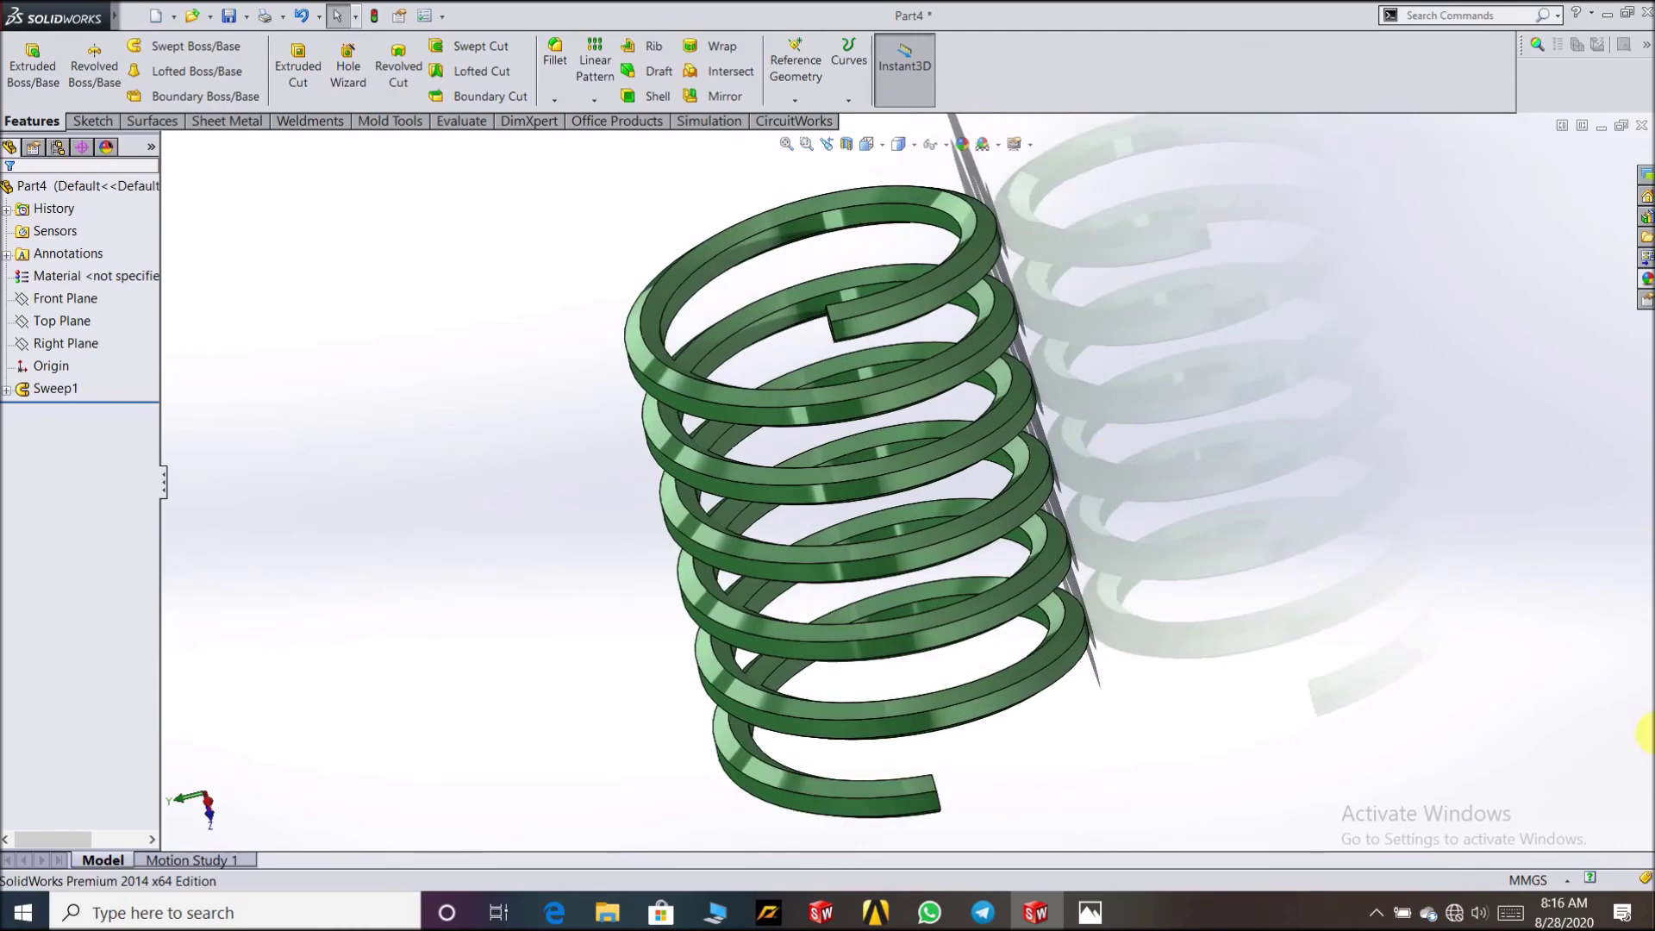